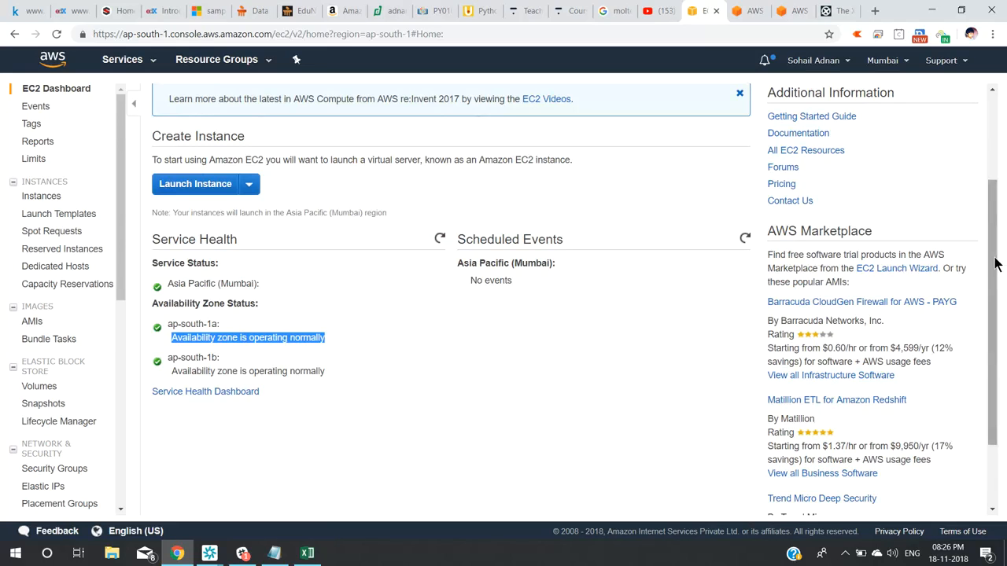
drag(995, 264, 999, 145)
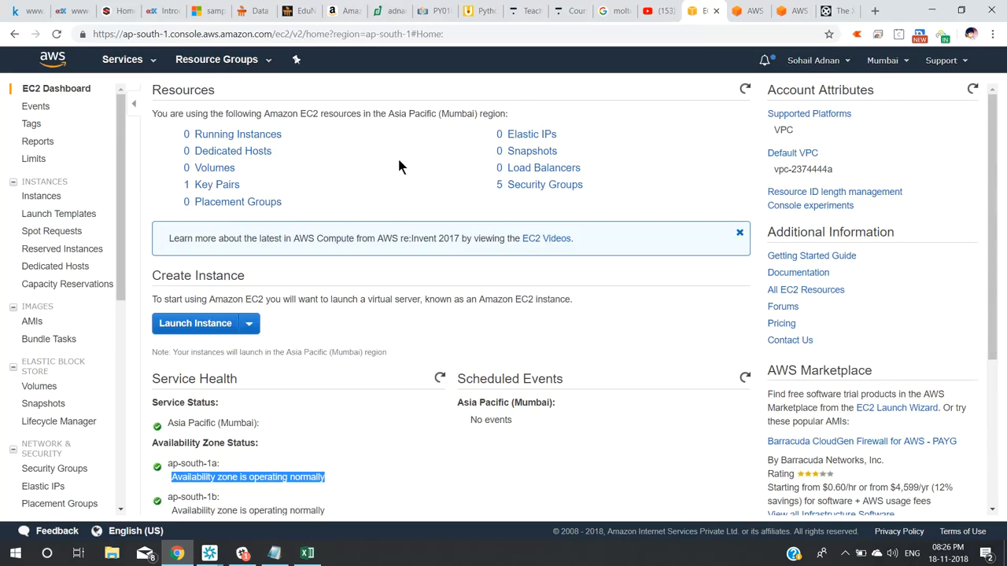
Open EC2 Limits, search the page for 'micro', and highlight the t2.micro limit of 20.
click(36, 161)
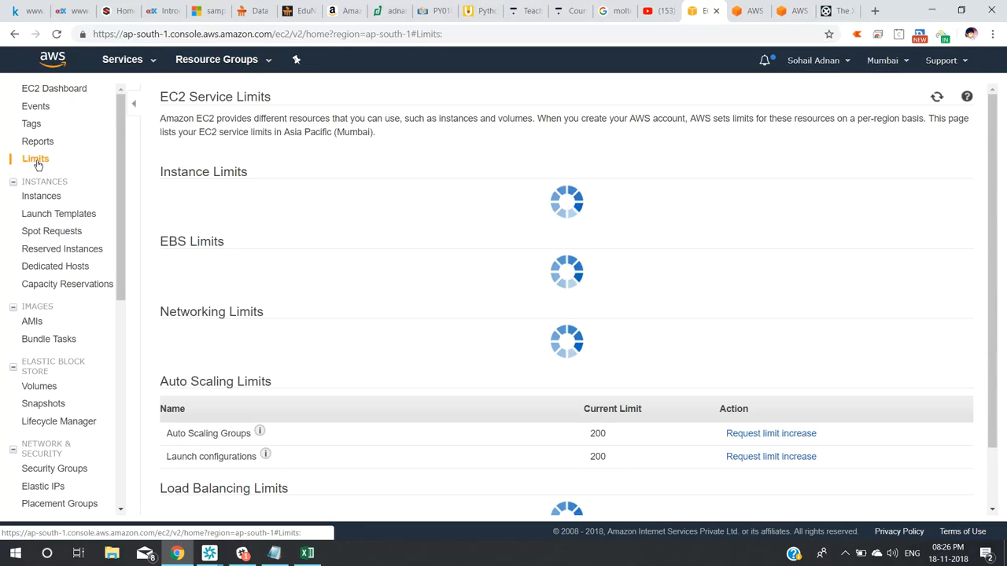
key(ctrl+f)
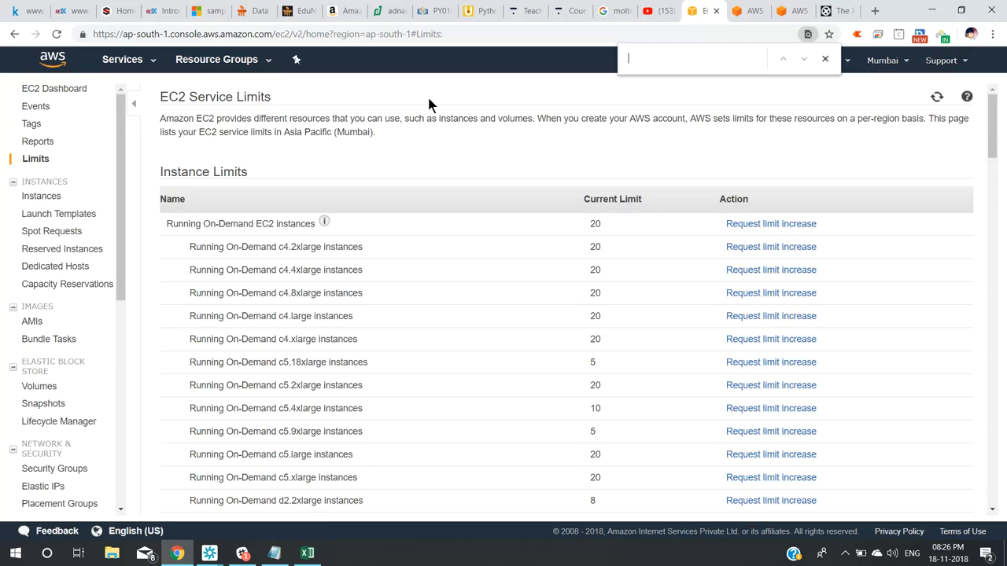
text(mi)
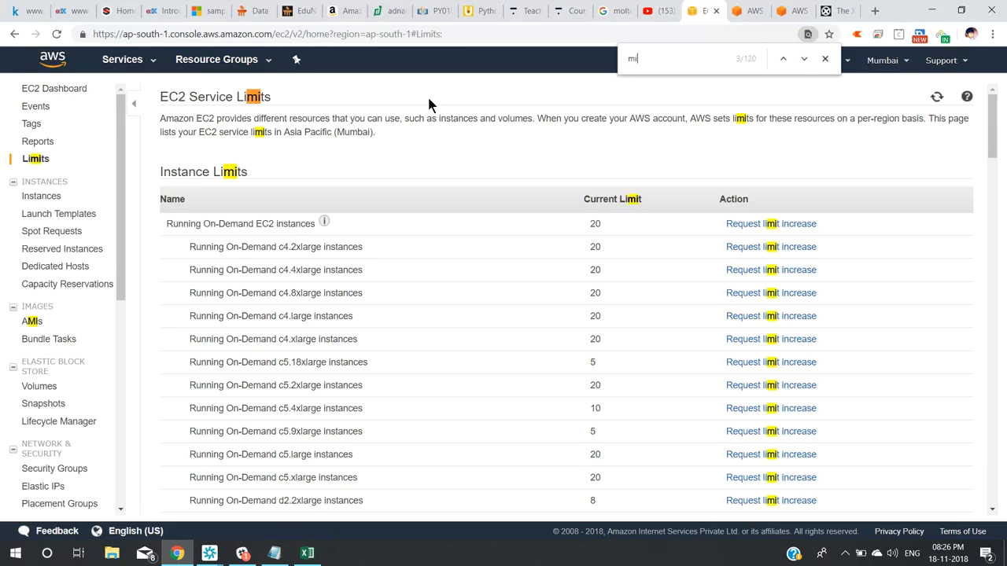
text(cro)
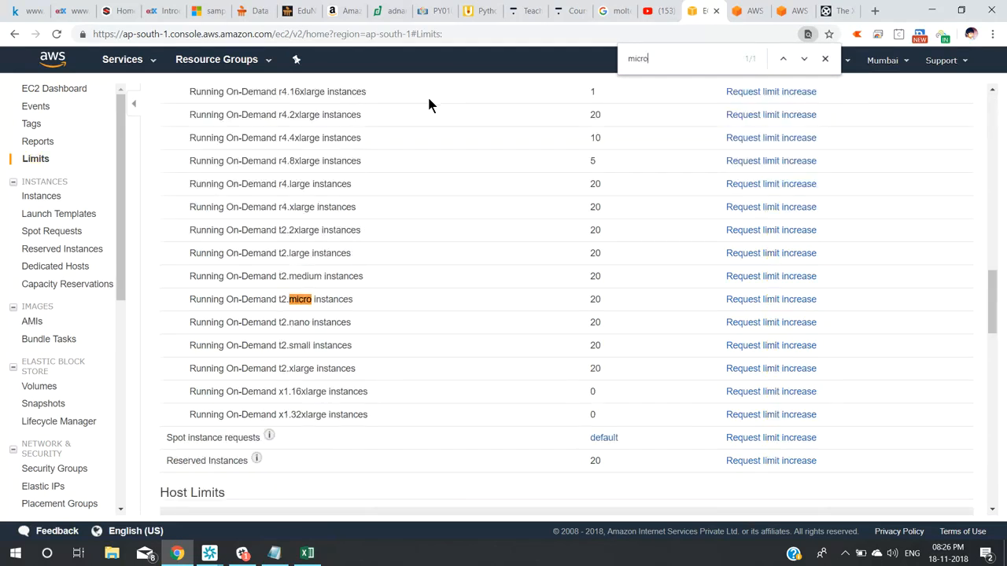
double_click(596, 300)
click(189, 300)
drag(189, 300, 366, 304)
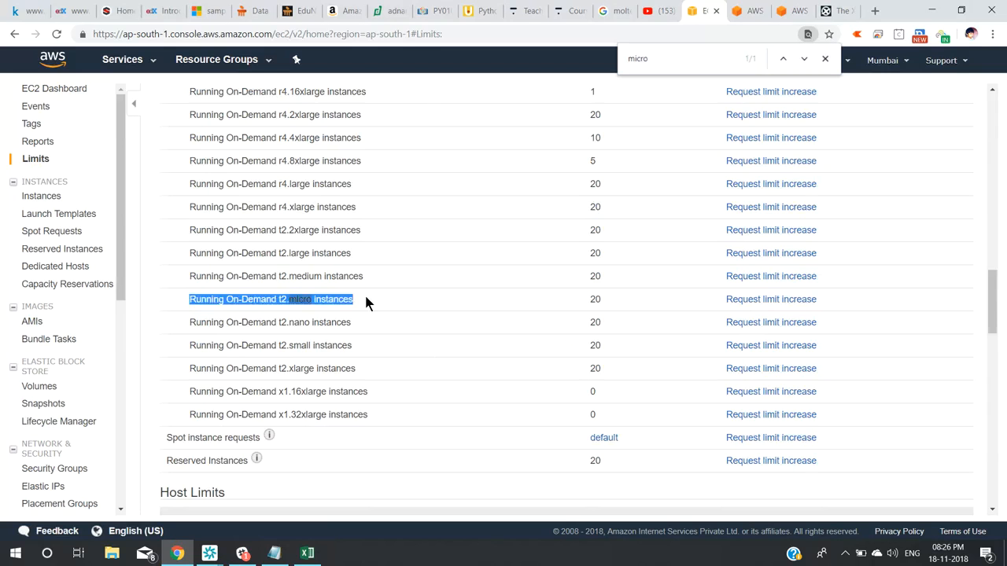
double_click(595, 299)
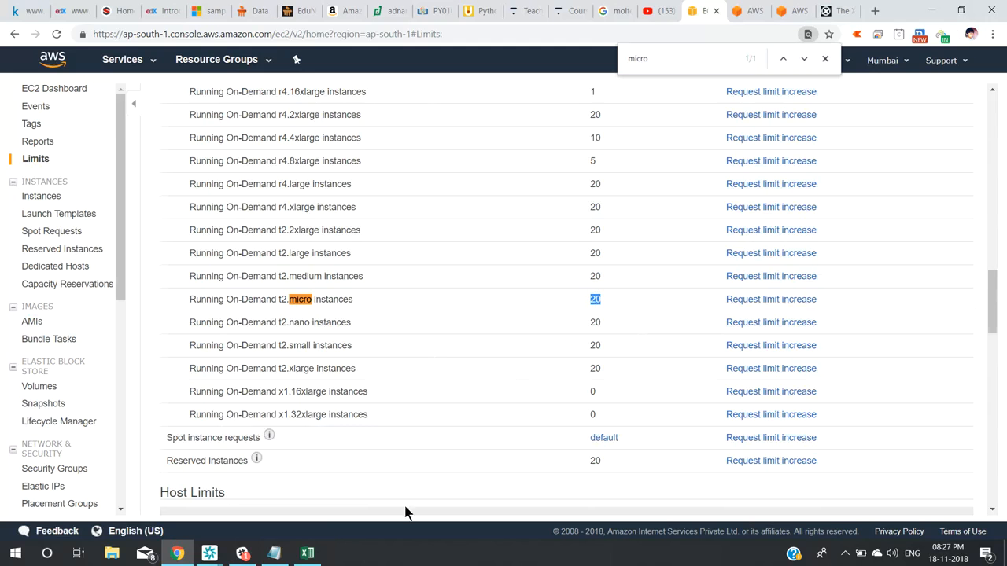
Bring the conference meeting window forward over the workbook and browser.
click(307, 556)
click(307, 555)
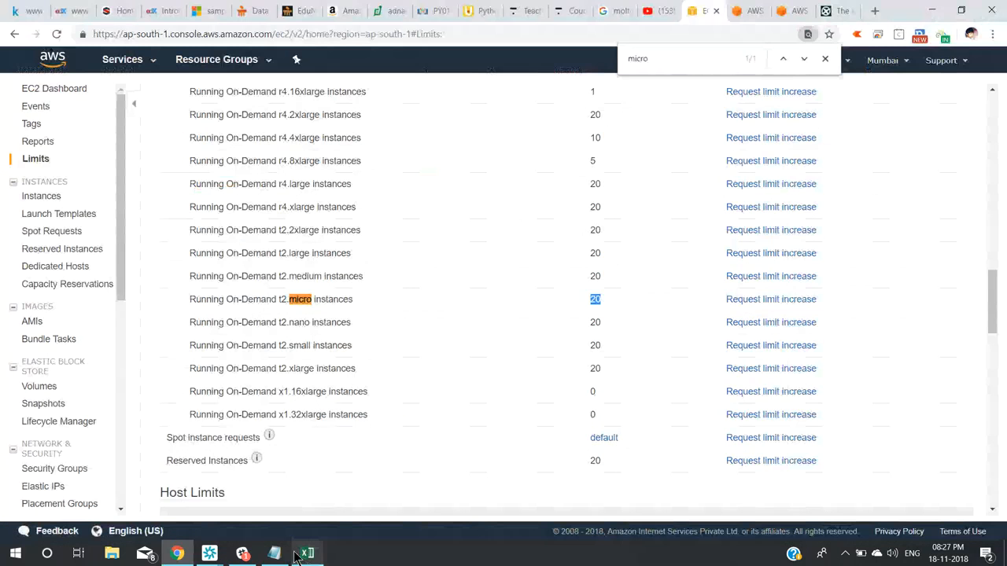
mouse_move(210, 554)
click(254, 503)
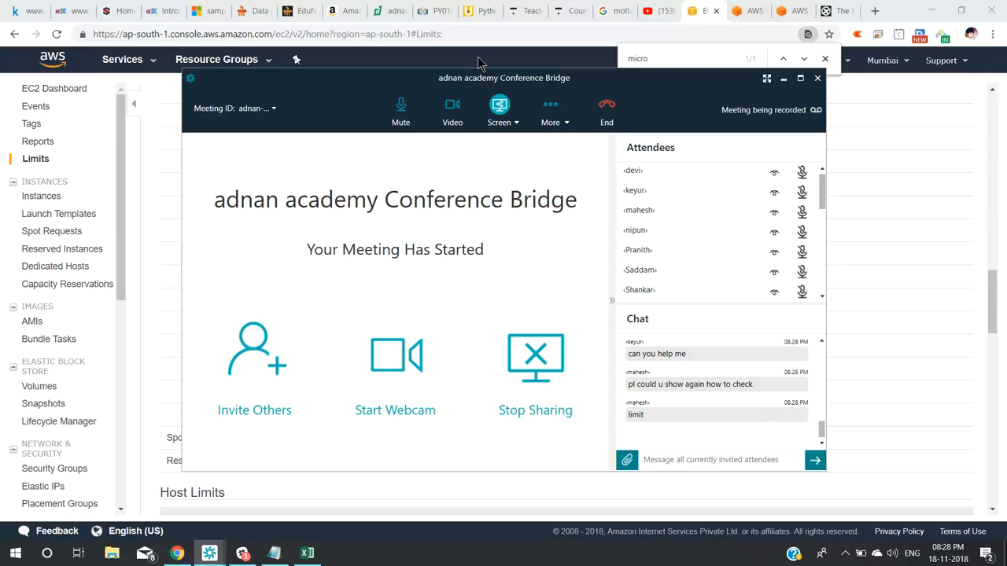
Post the EC2 Limits page URL in the meeting chat, then return to the browser.
click(471, 34)
key(ctrl+c)
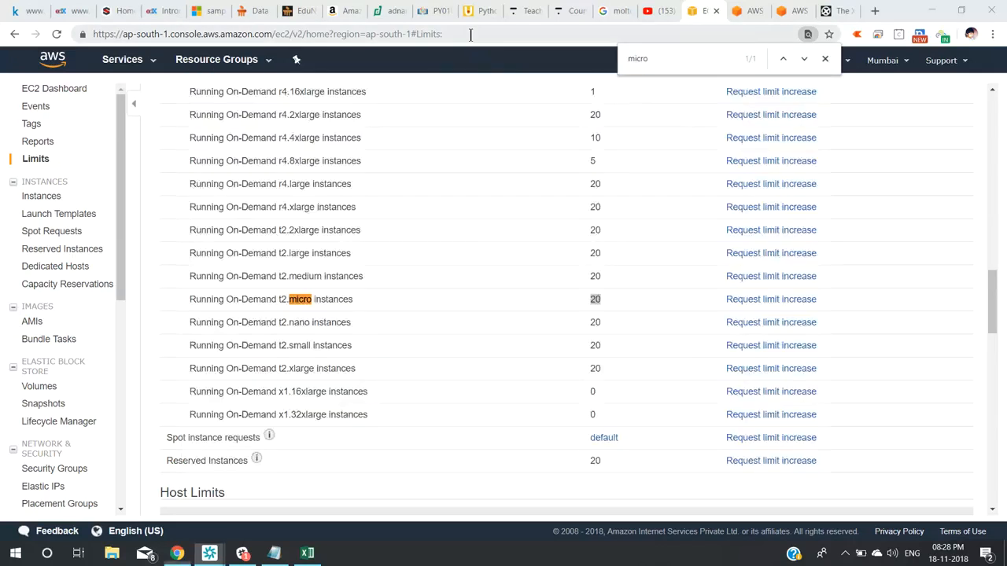
key(alt+Tab)
click(687, 459)
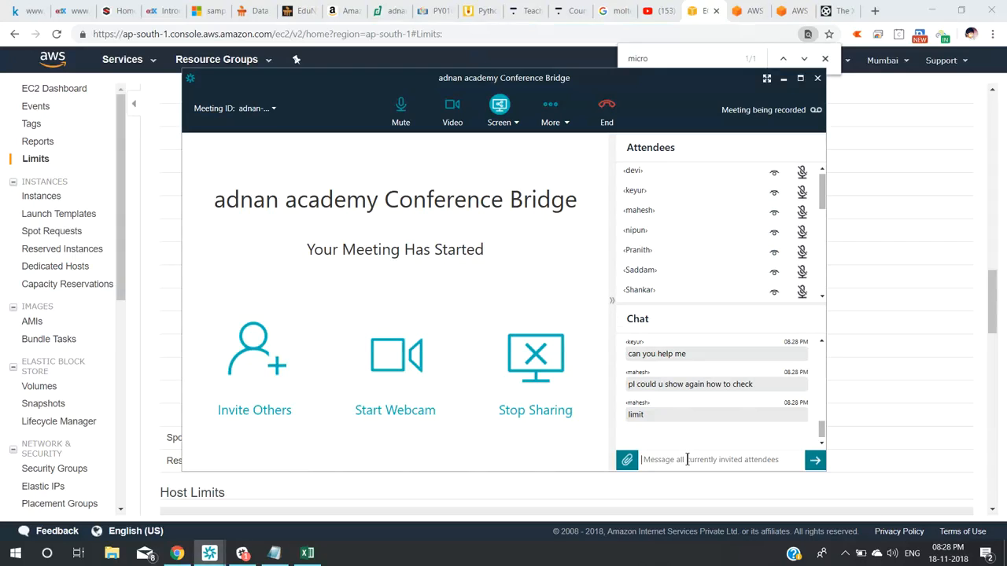
key(ctrl+v)
key(Return)
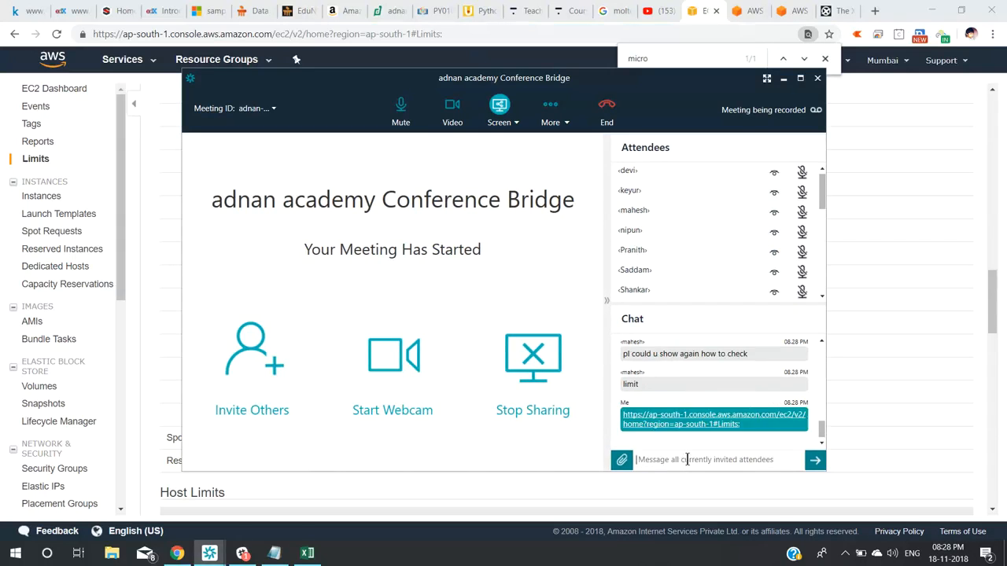
click(152, 123)
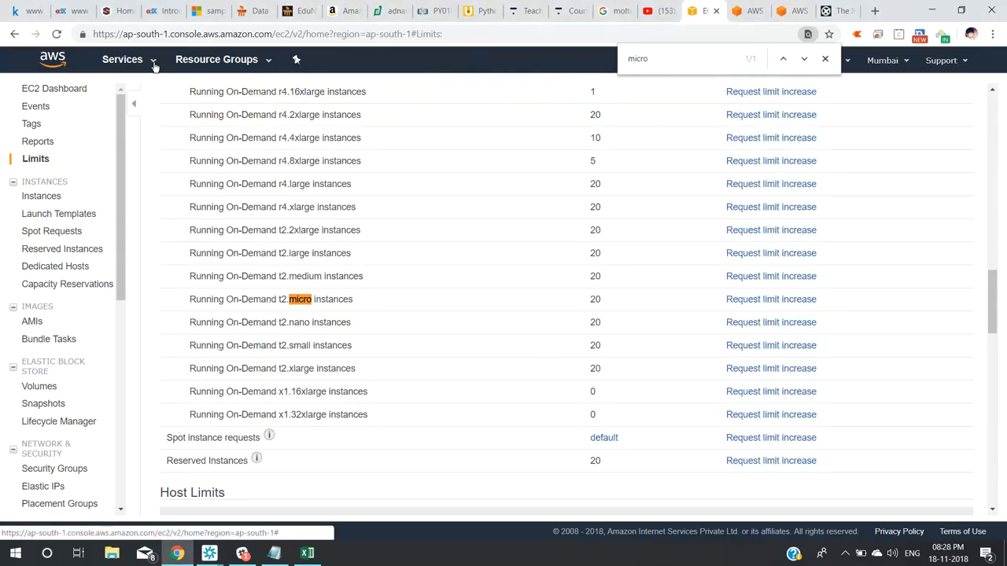
click(152, 63)
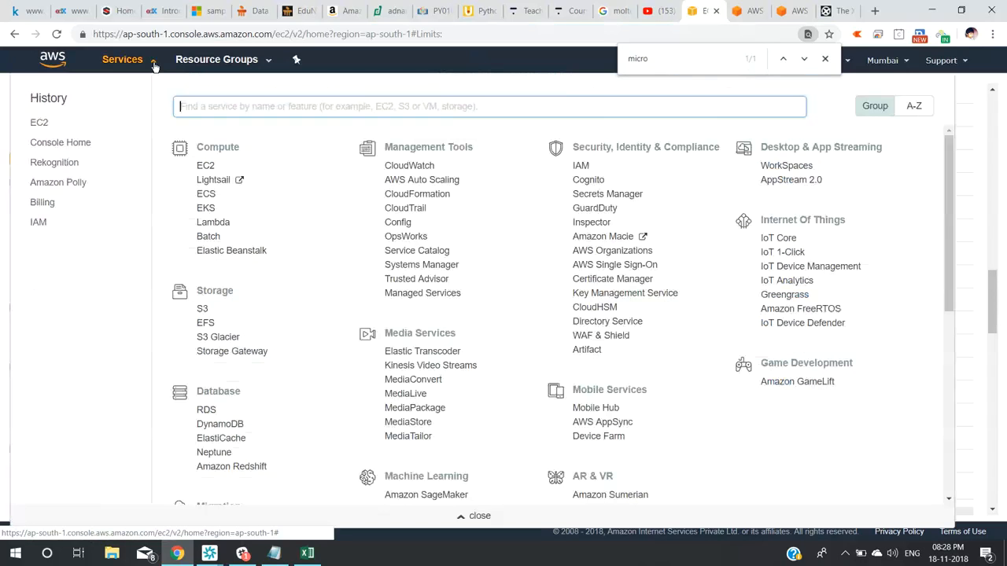
click(208, 169)
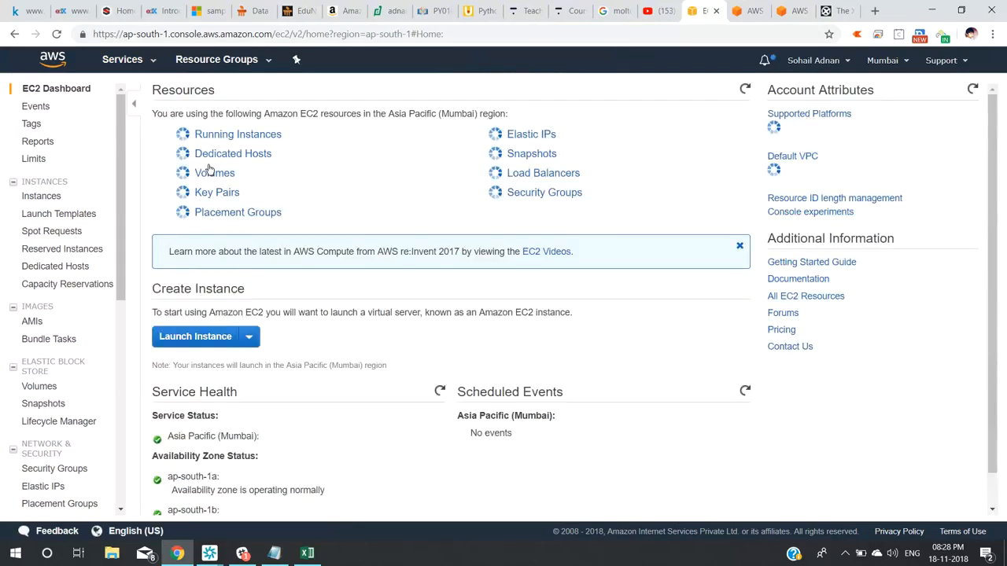
click(909, 63)
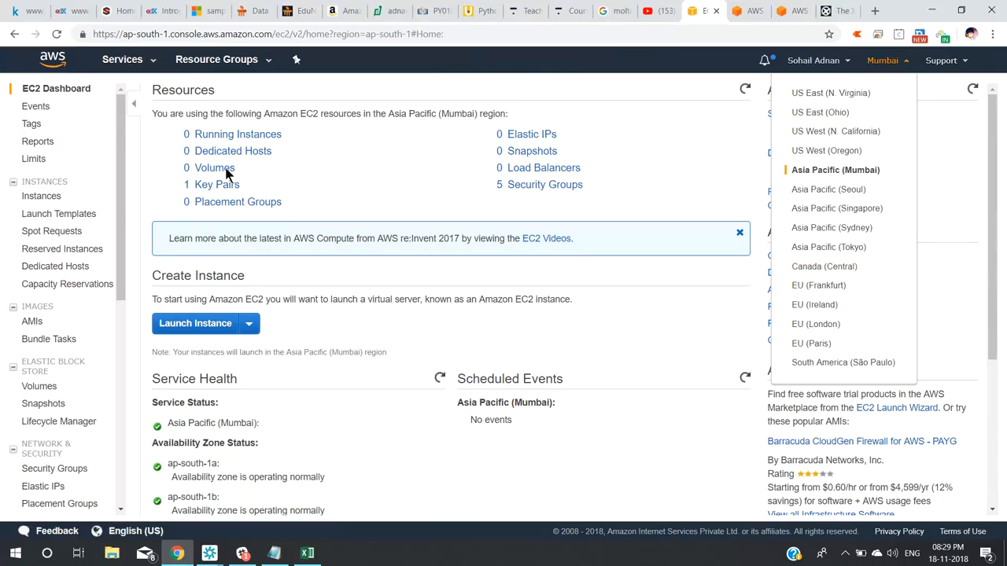
click(33, 159)
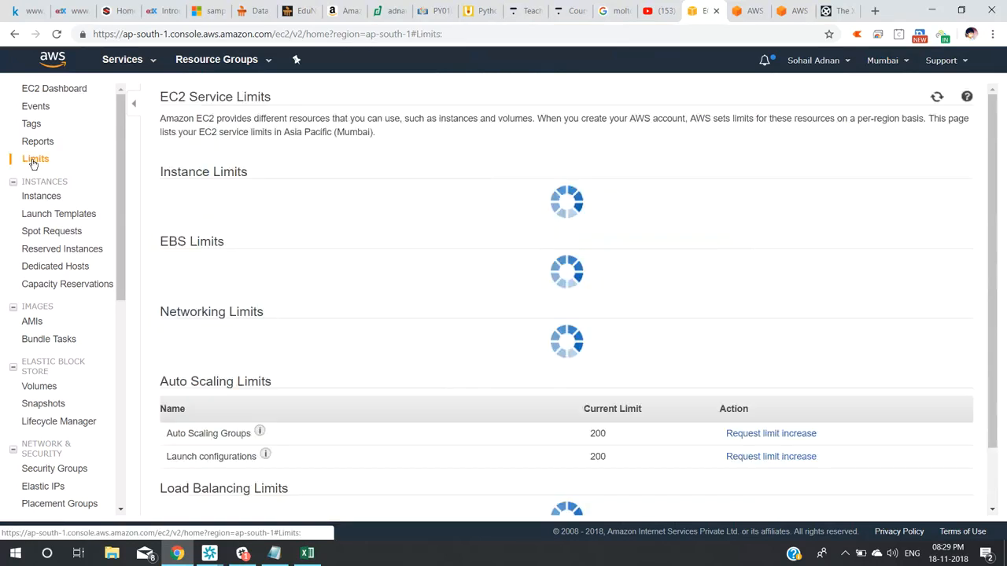
key(ctrl+f)
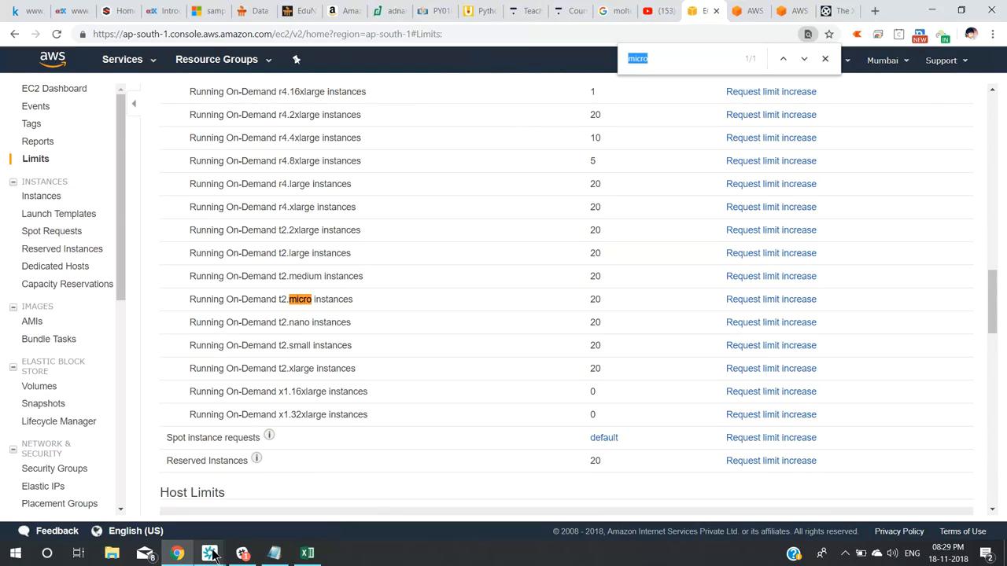
Use More > Enable attendee unmute so meeting attendees can unmute themselves.
mouse_move(211, 553)
click(254, 490)
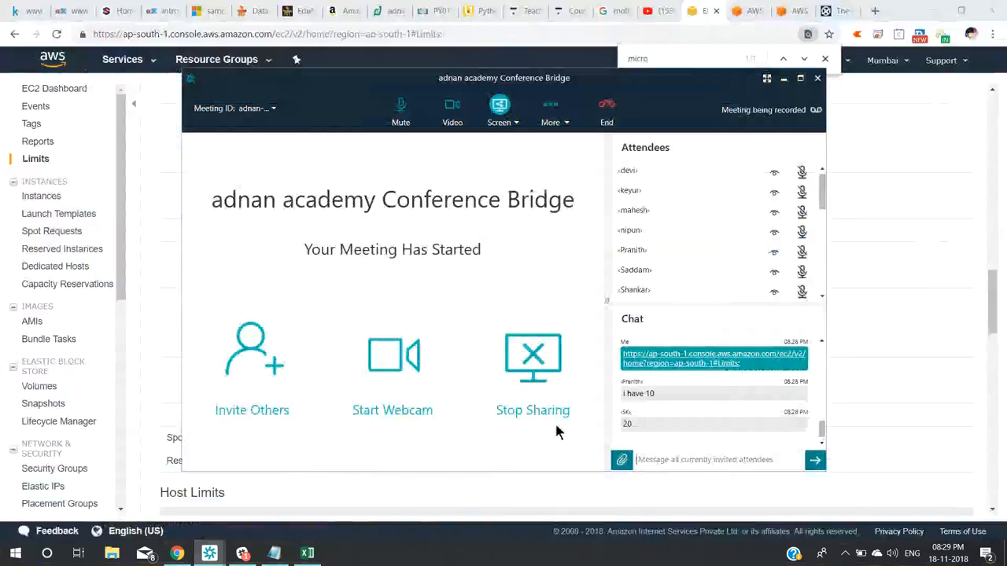
click(681, 459)
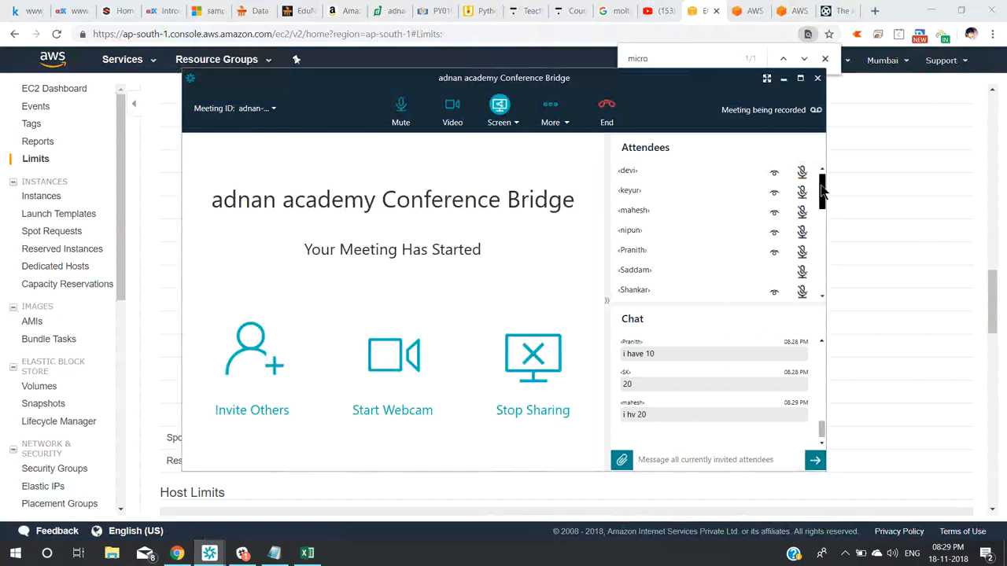
drag(822, 189, 826, 226)
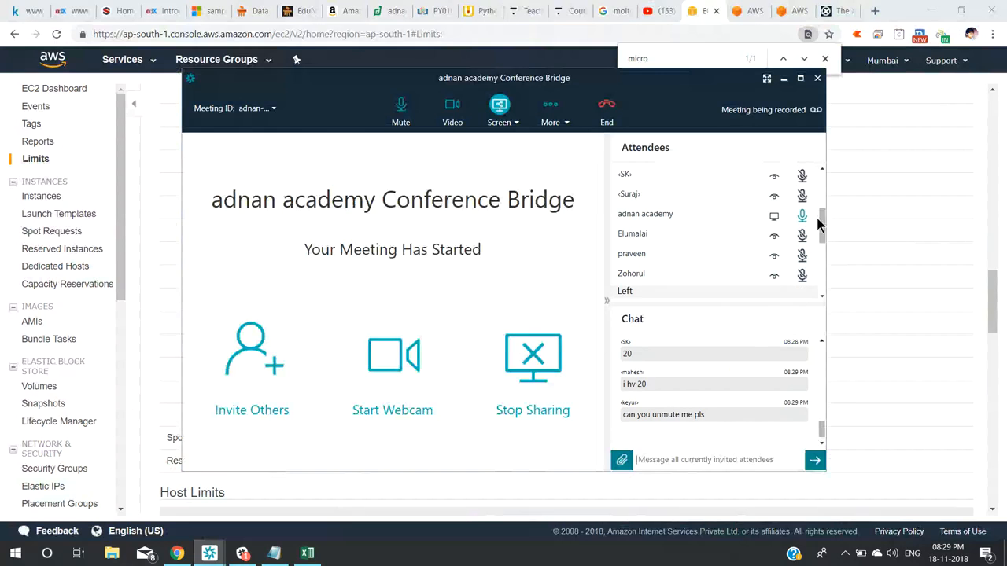
click(551, 112)
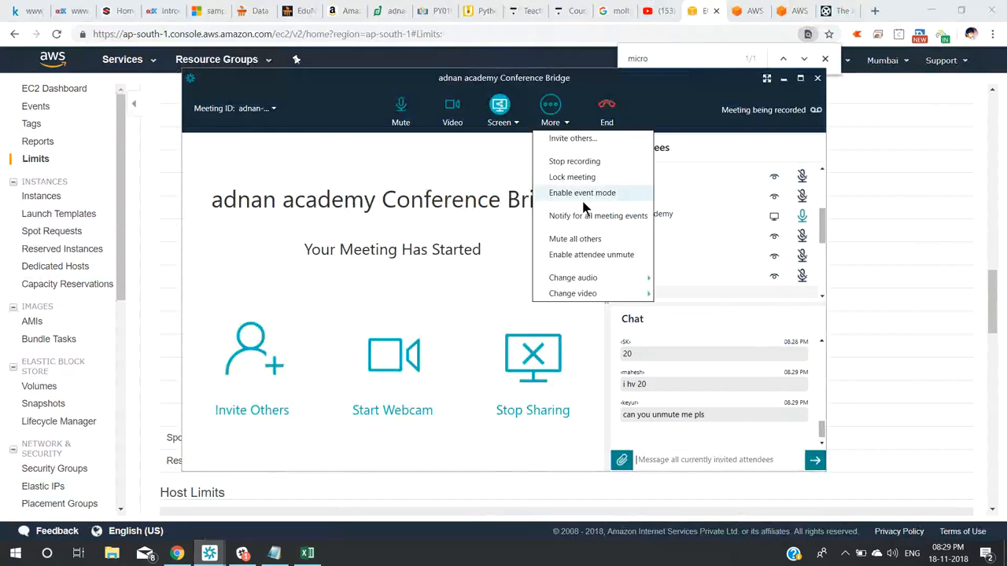
click(588, 254)
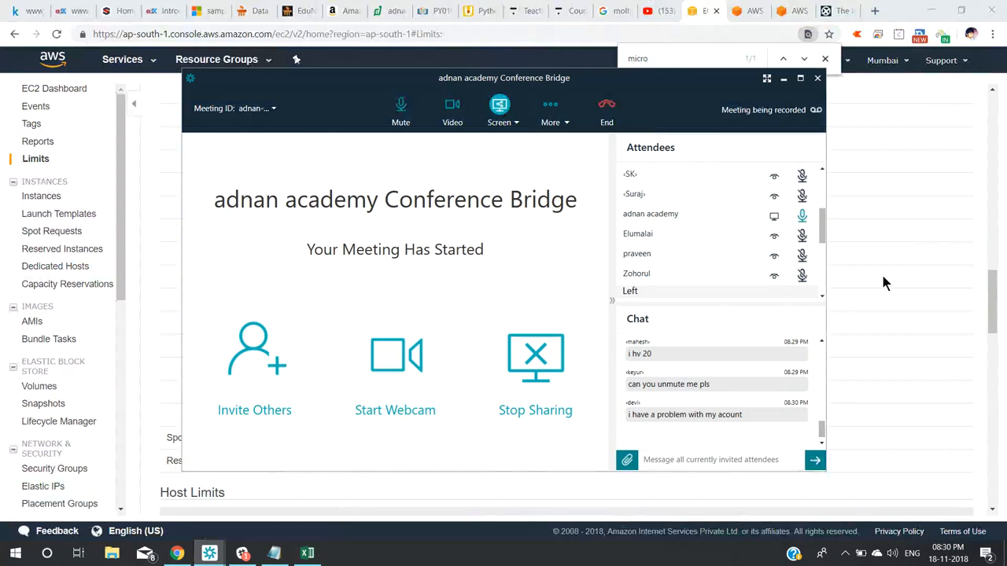
drag(822, 230, 817, 192)
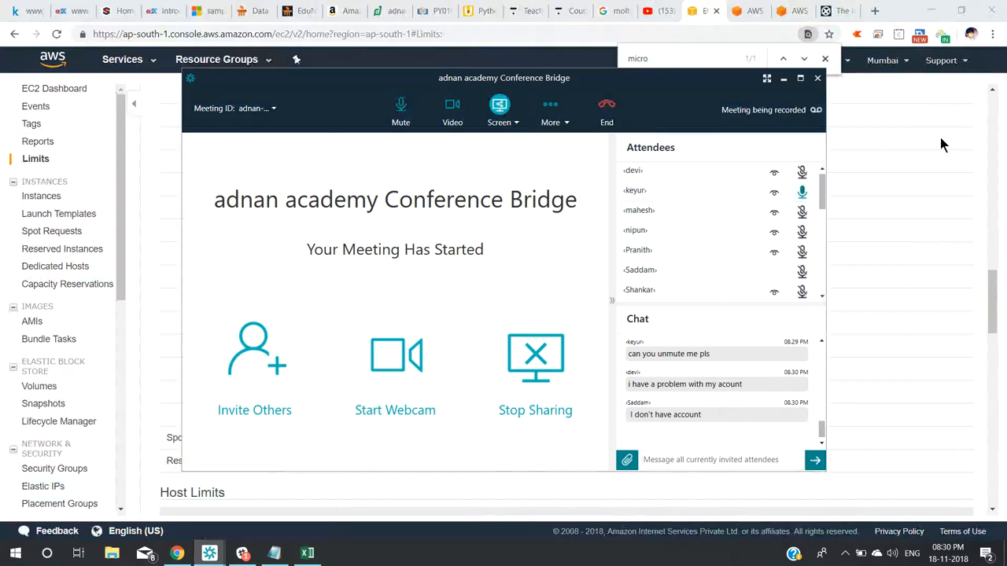
click(975, 95)
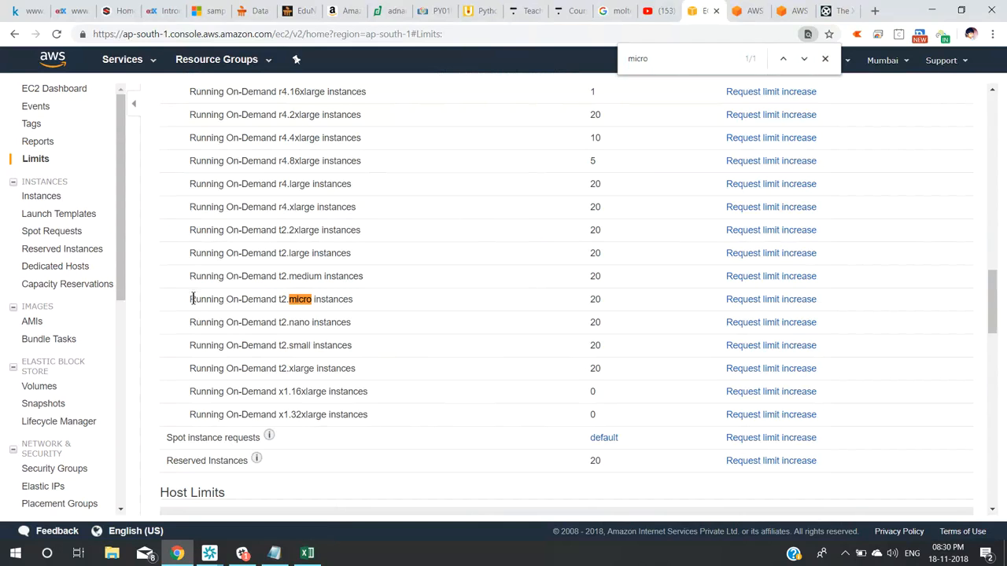
Highlight the t2.micro row name, then bring the Conference Bridge meeting window forward.
drag(193, 299, 333, 299)
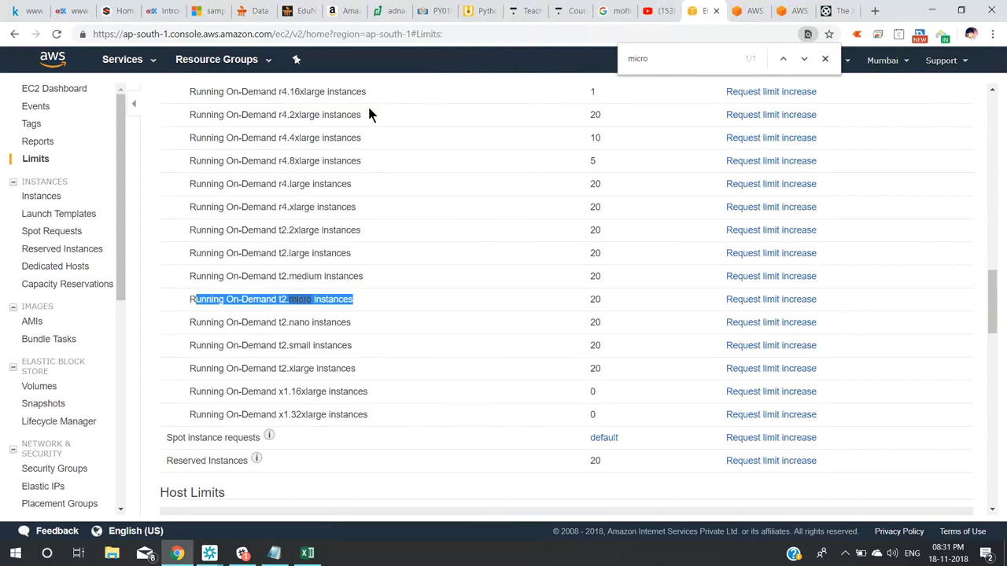
click(209, 553)
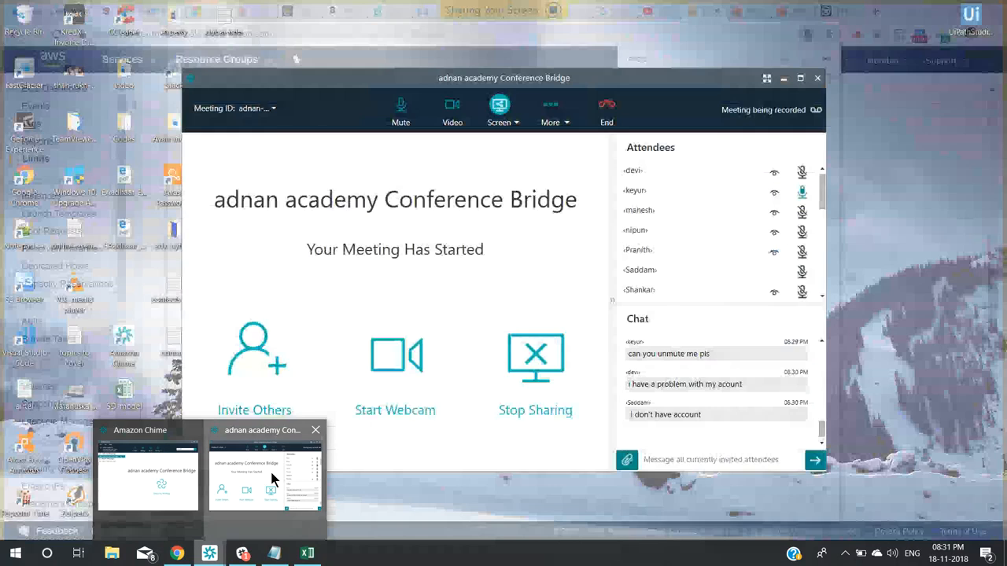
click(271, 476)
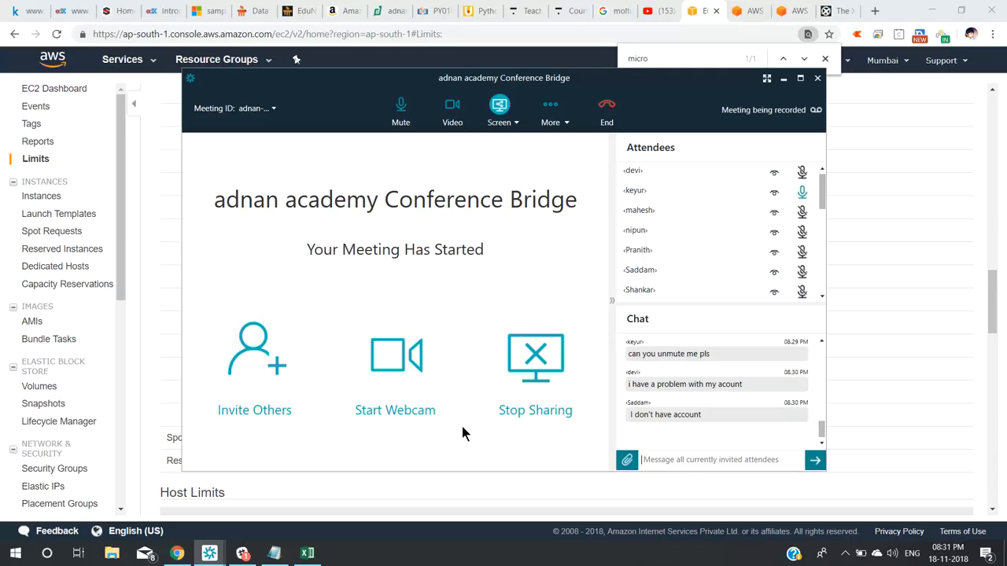
Share the aws.amazon.com/free Free Tier link in the meeting chat.
click(797, 19)
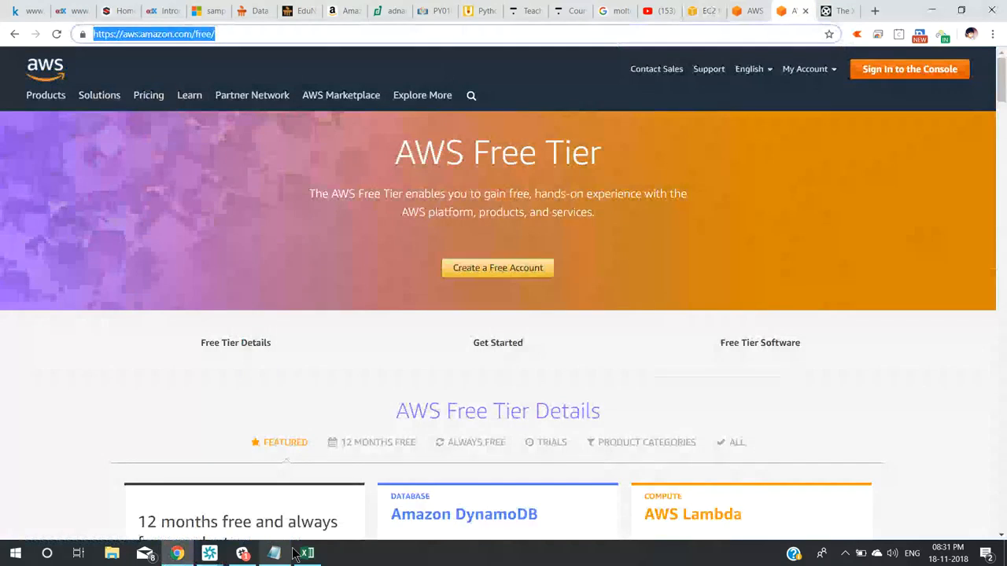
mouse_move(211, 554)
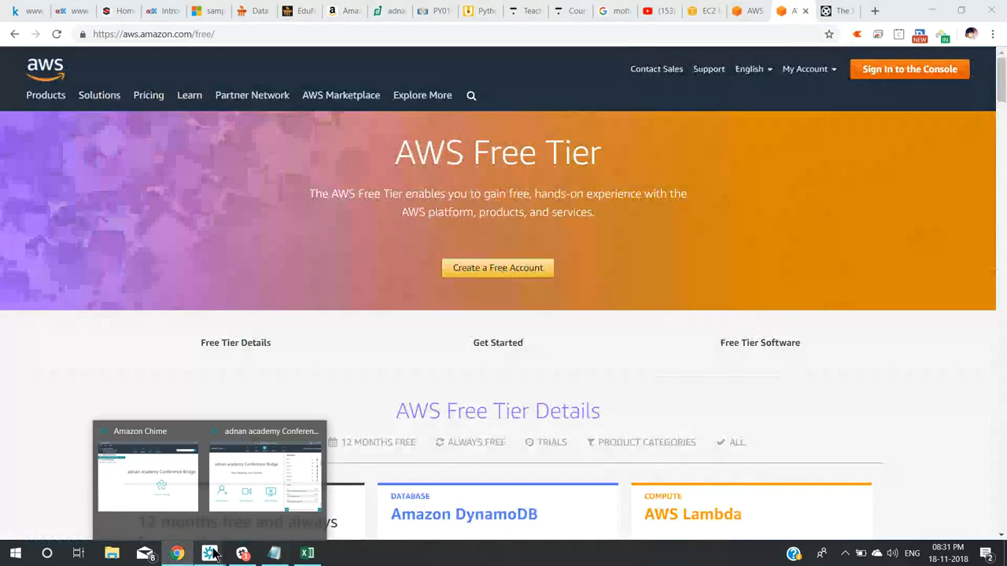
click(256, 466)
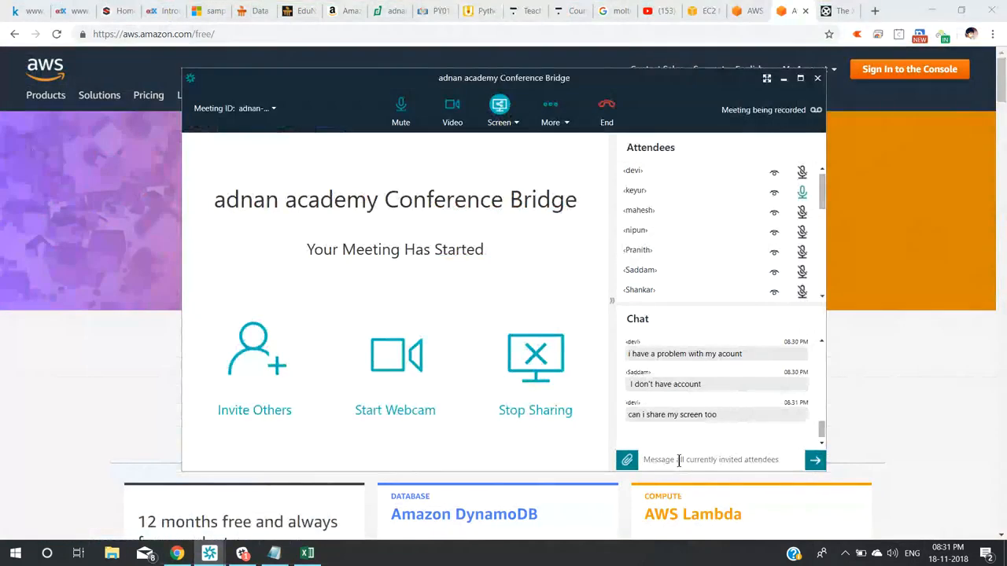
text(https://aws.amazon.com/free/)
key(Return)
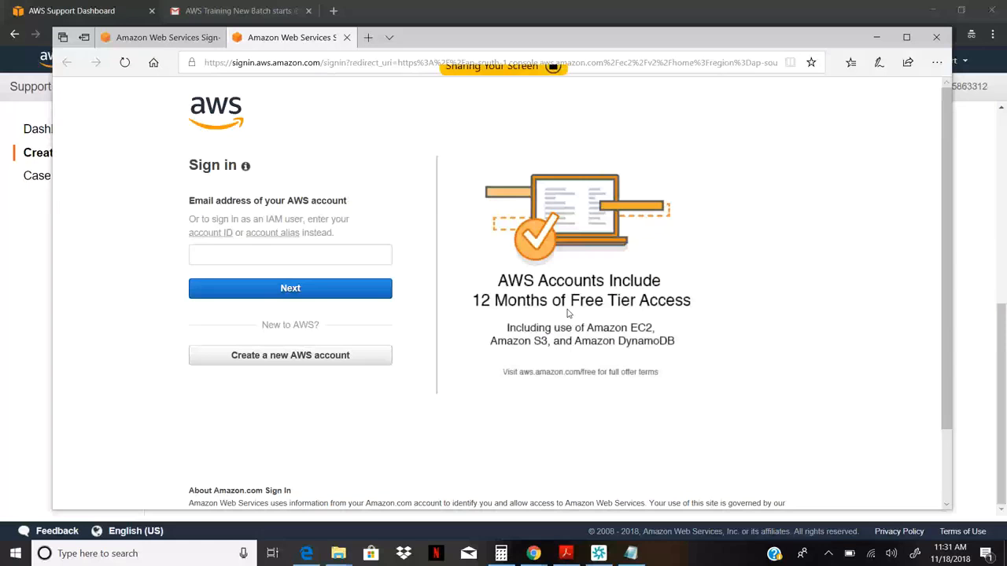
Close the duplicate AWS sign-in tab in Edge.
click(191, 41)
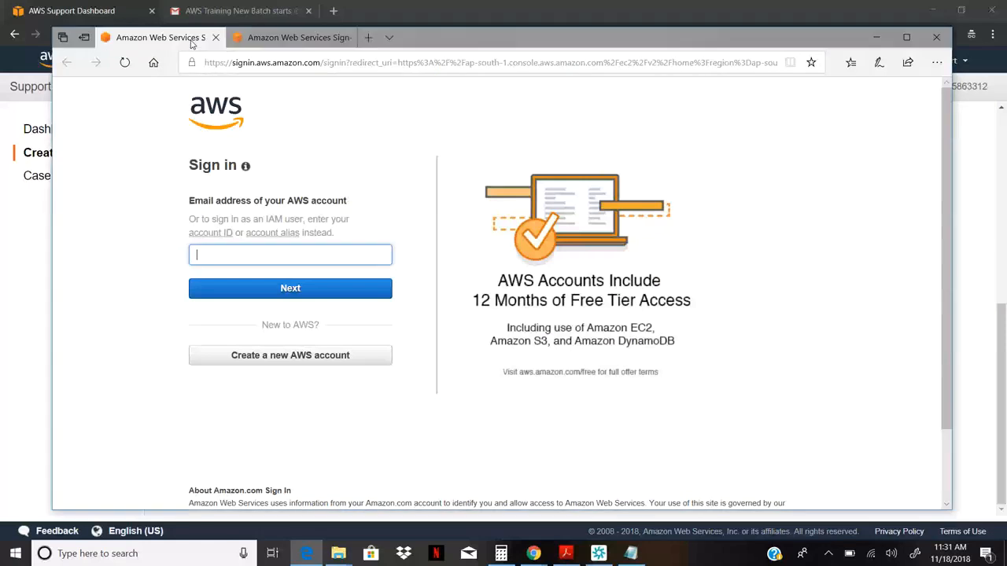
click(273, 44)
click(346, 38)
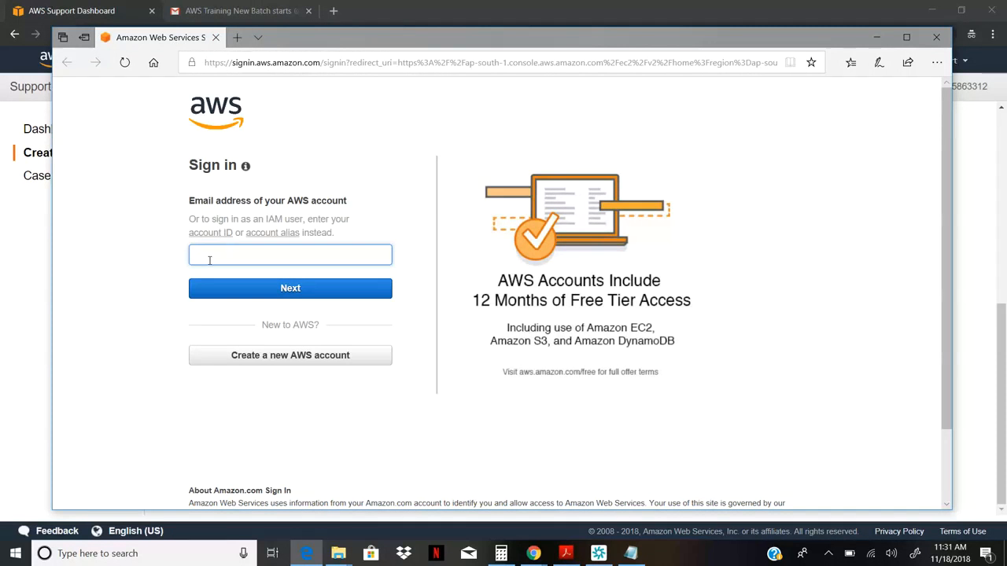
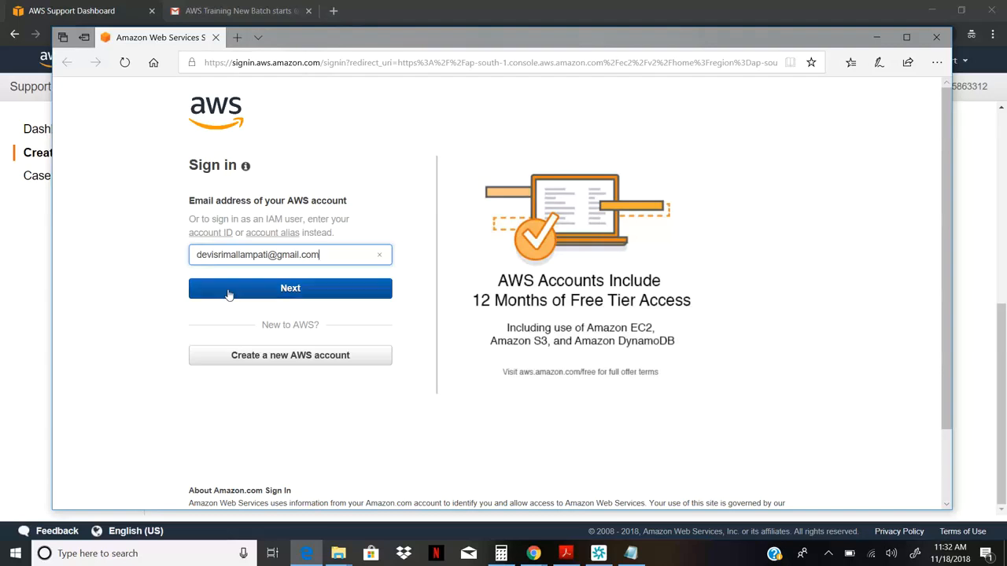
Enter the account email, submit it, and reload the page after the Bad request error.
click(228, 293)
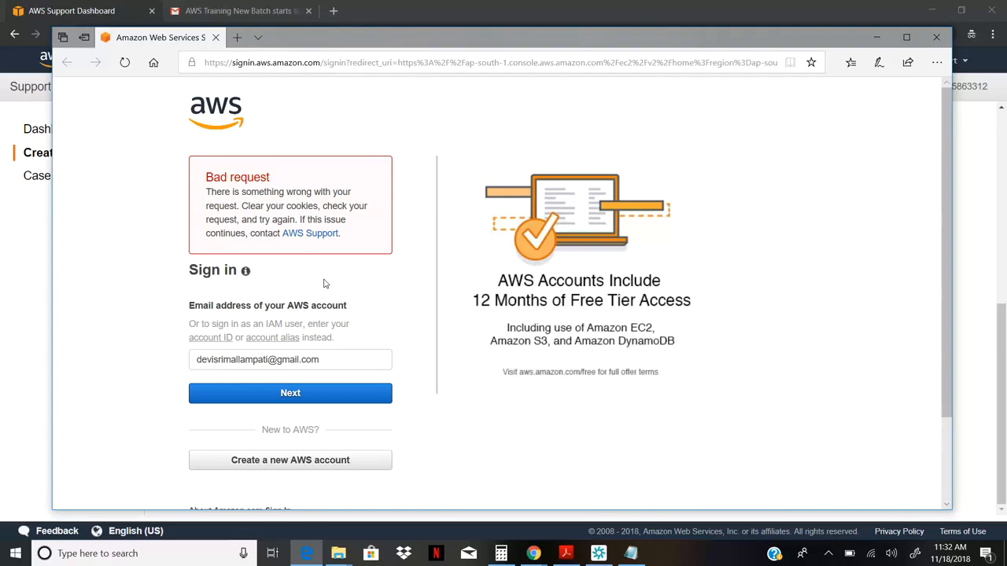
click(126, 63)
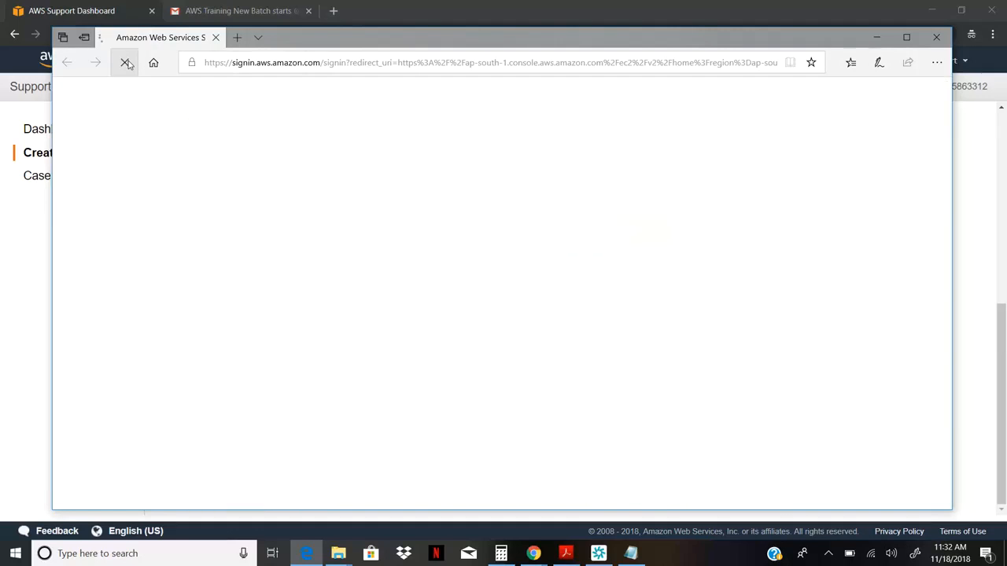
Close Edge and return to the Chrome AWS Support Dashboard window.
click(935, 38)
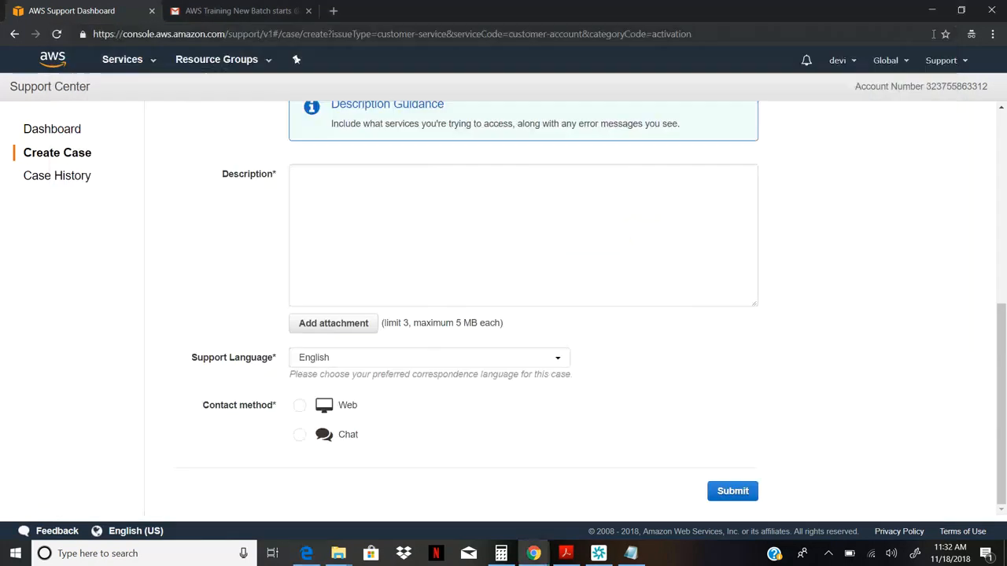
mouse_move(535, 554)
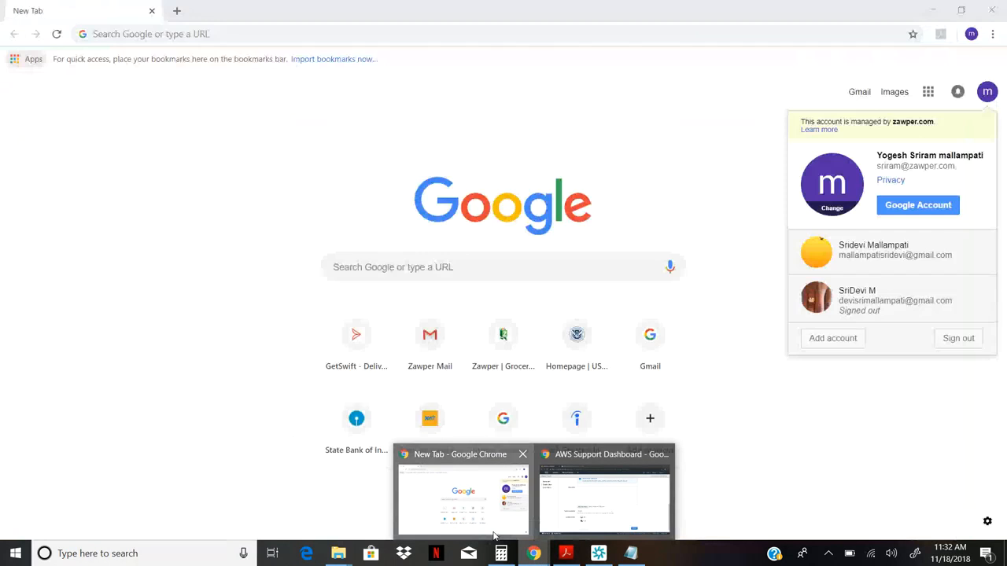
click(496, 537)
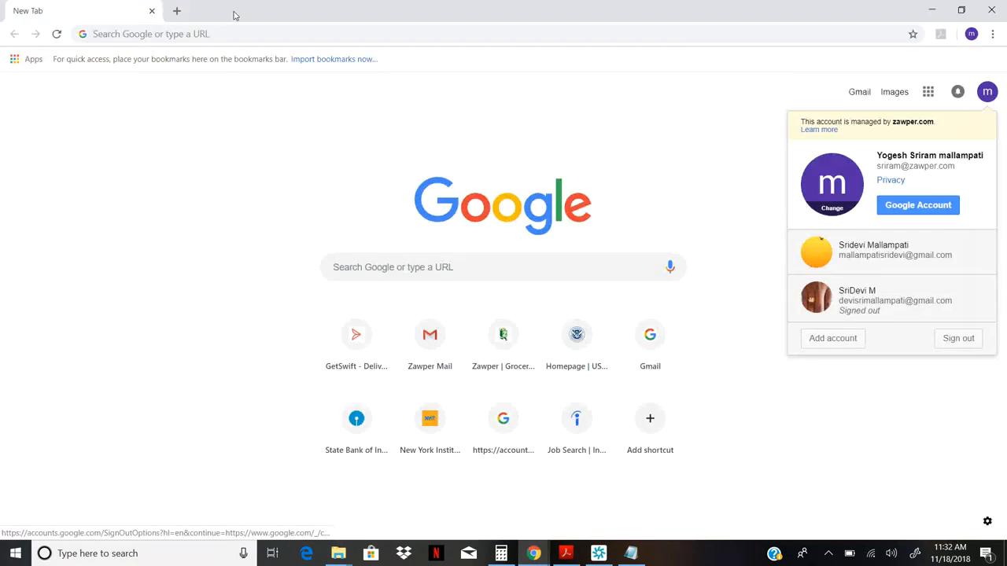
click(228, 37)
text(a)
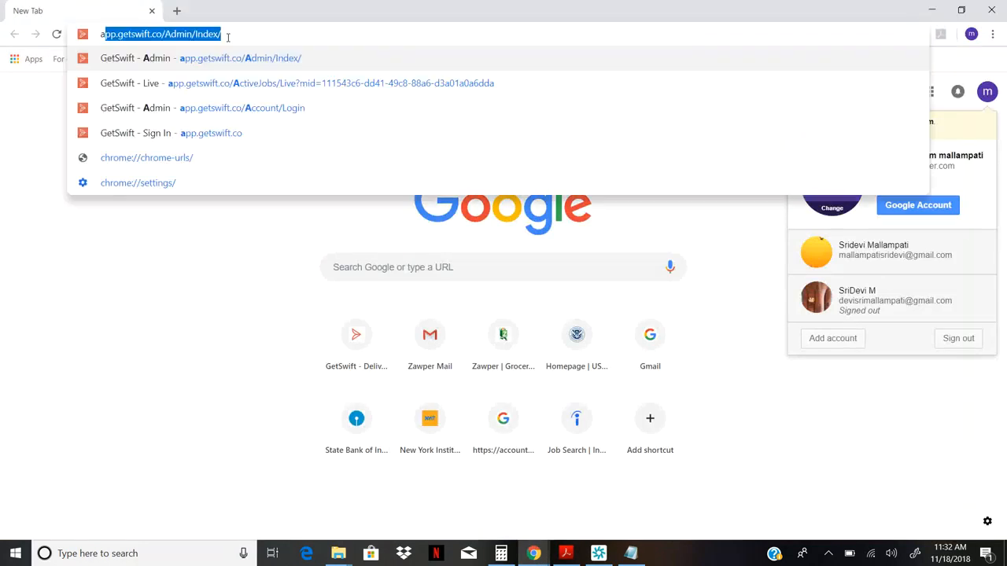
text(ws)
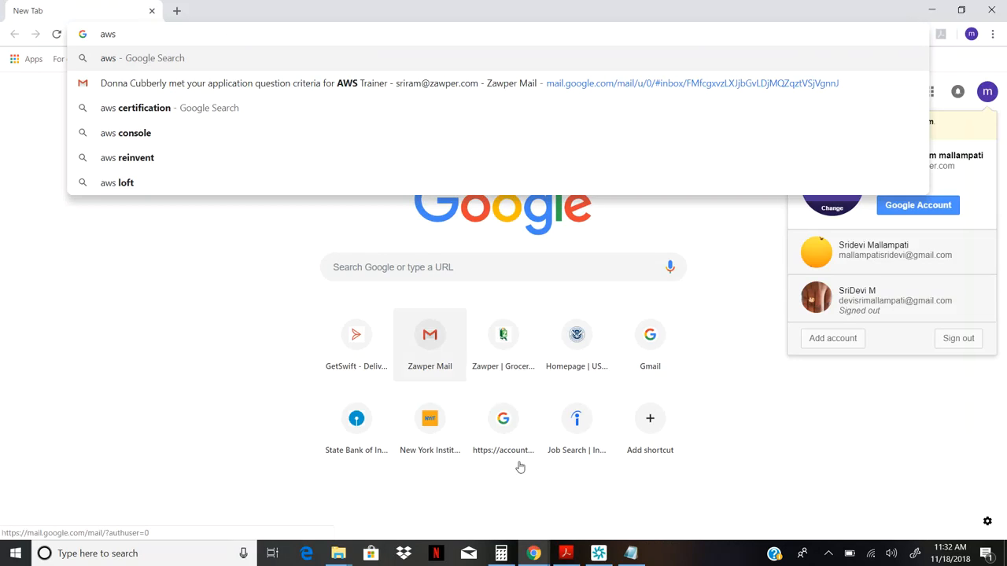
click(535, 555)
mouse_move(536, 556)
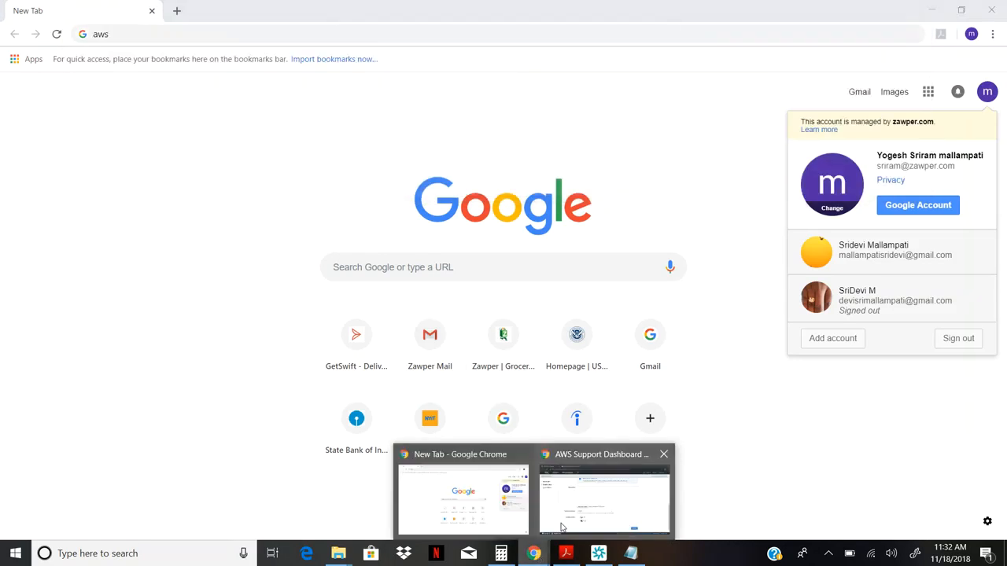
click(562, 527)
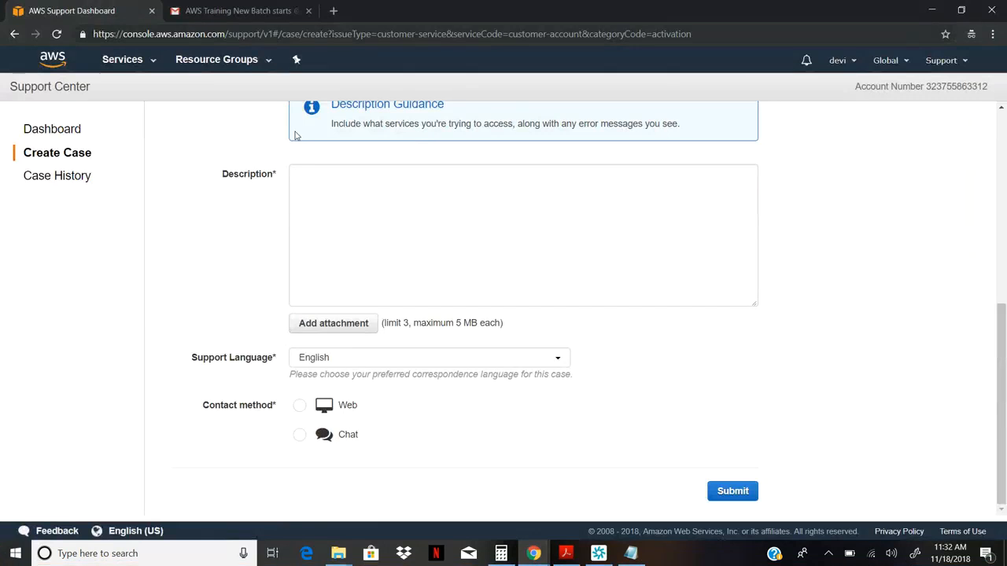
Go to EC2 via Services and open the account's credit card information.
click(142, 61)
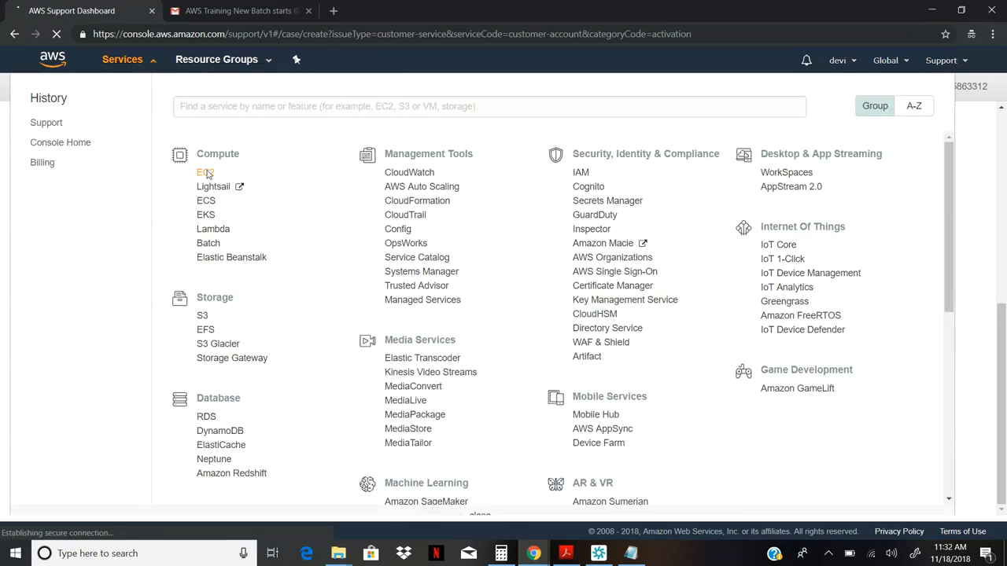
click(209, 175)
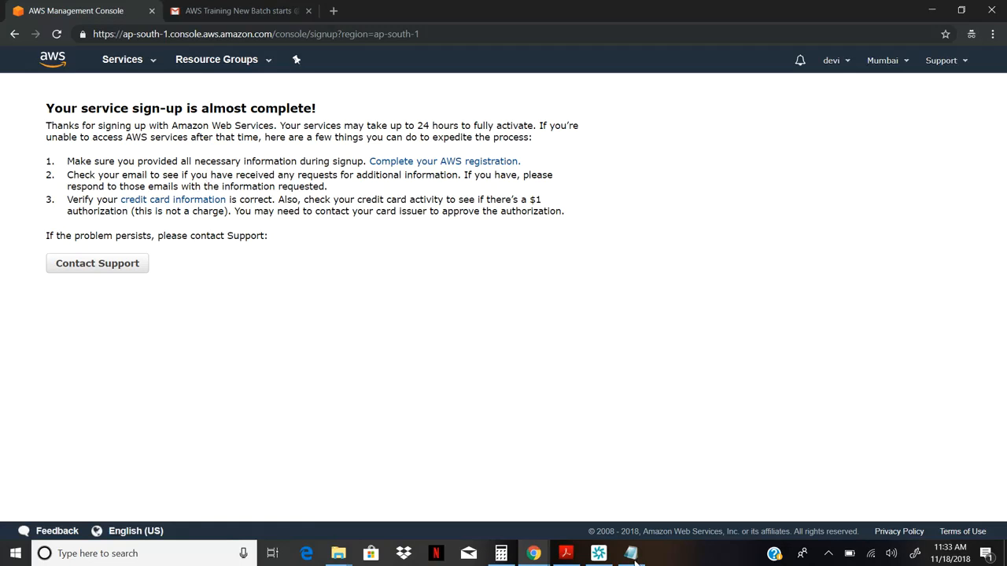
click(185, 206)
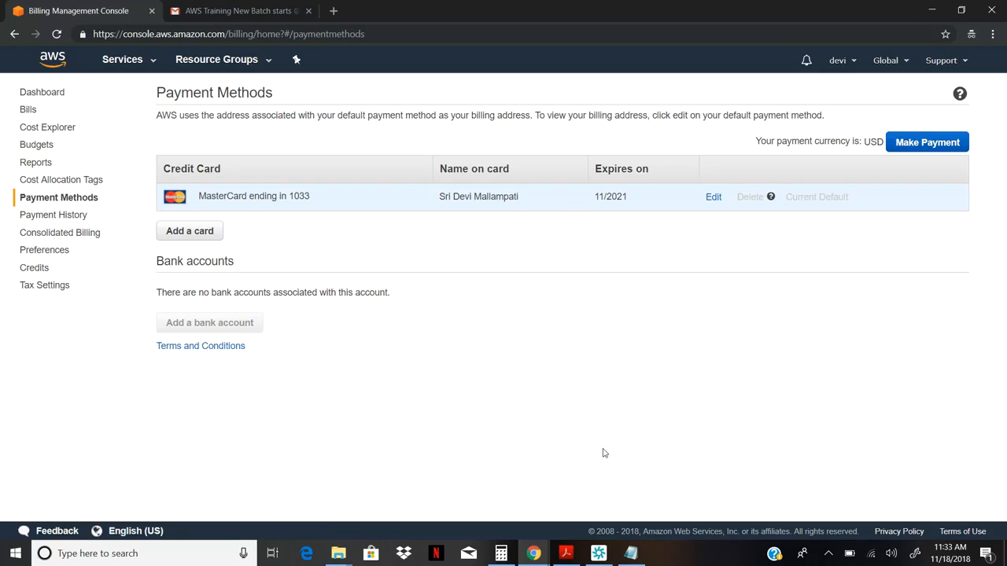
click(599, 553)
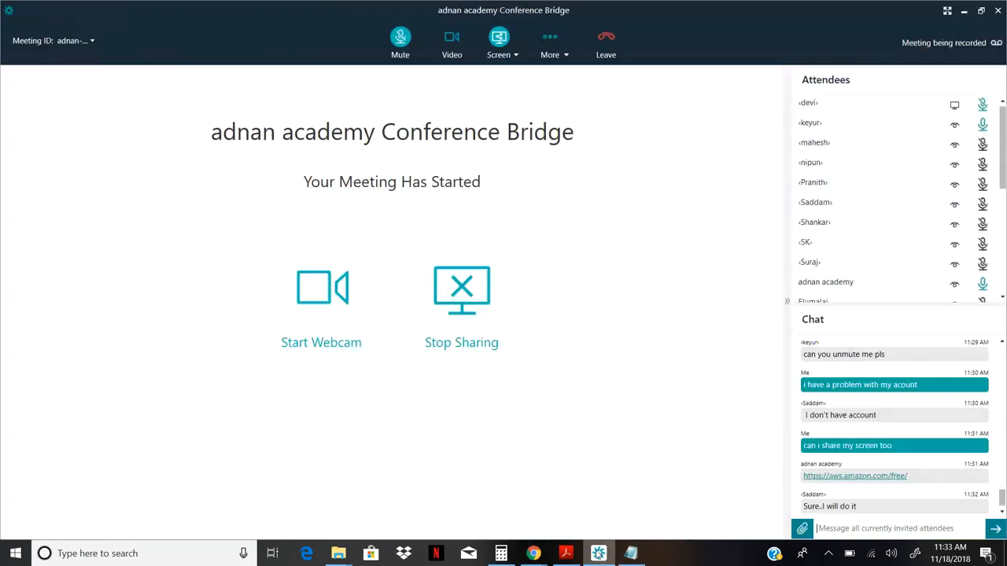
Reply 'yes' in the Conference Bridge chat and bring back the Payment Methods page.
text(yes)
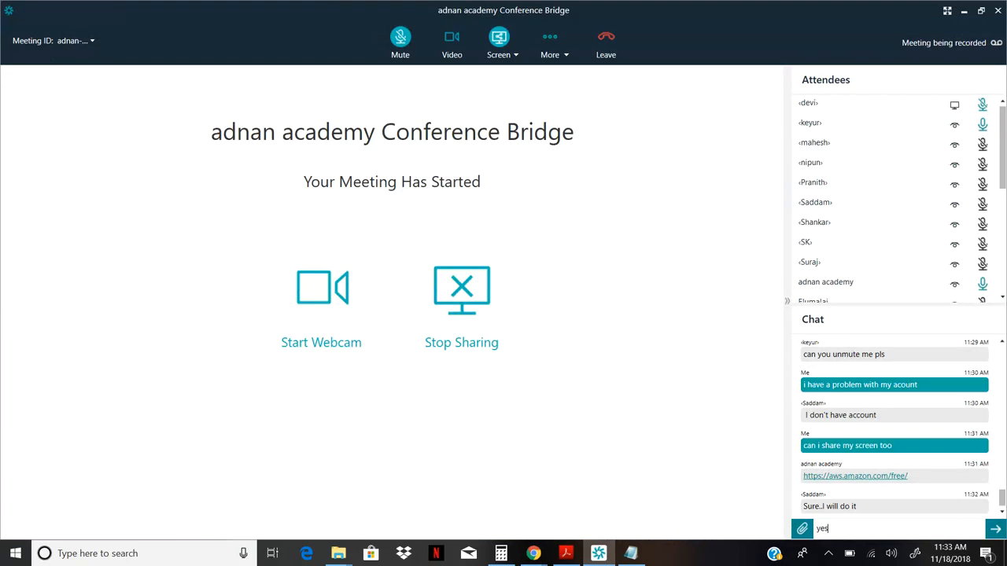
key(Return)
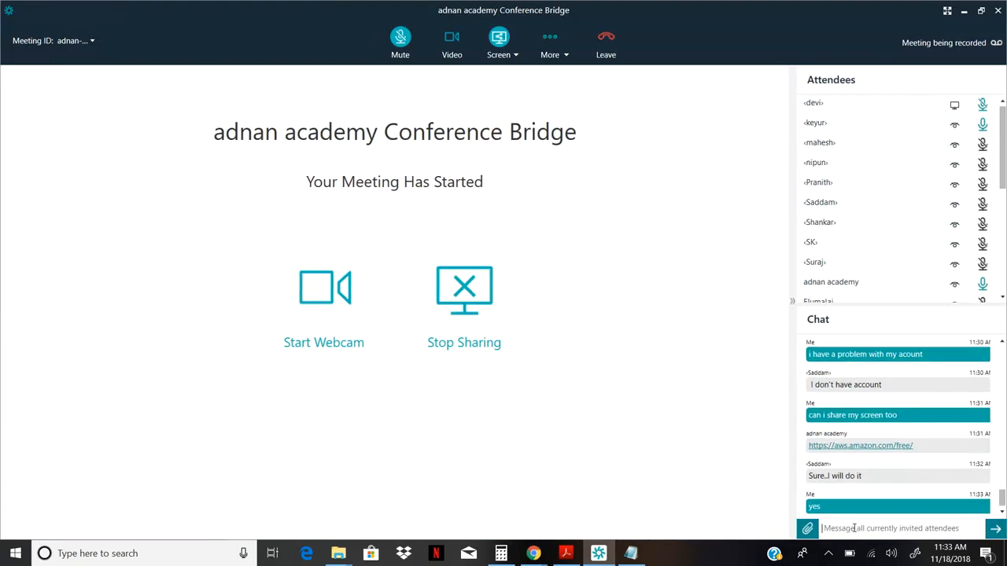
click(532, 554)
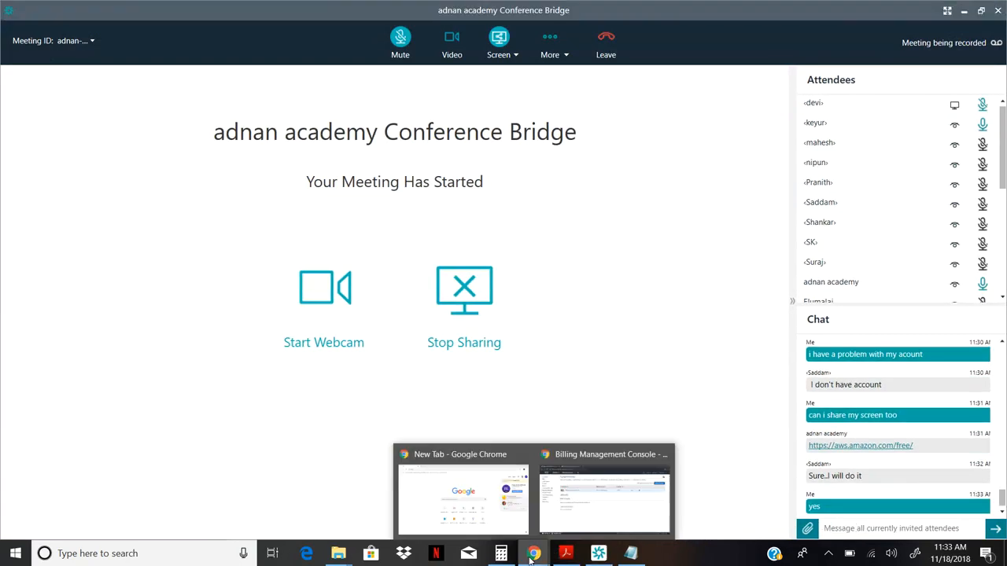
click(548, 515)
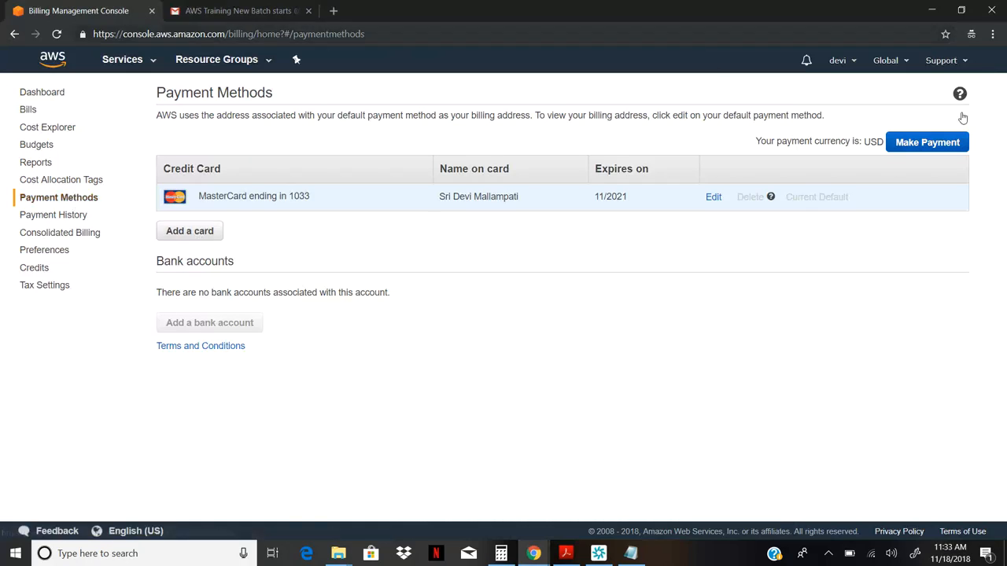
Try Make Payment, then reopen EC2 from Services, landing on the sign-up almost complete page.
click(959, 149)
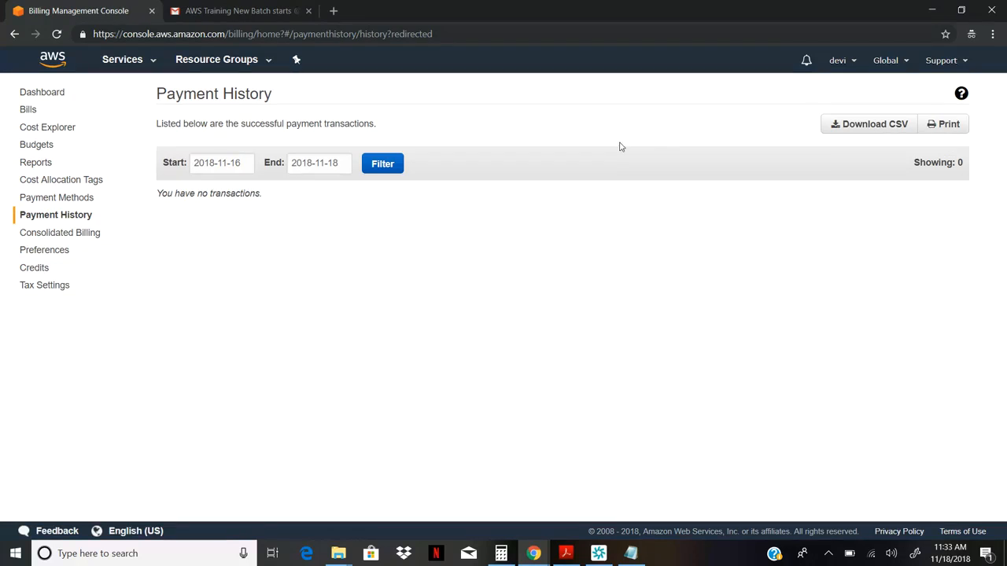
click(124, 62)
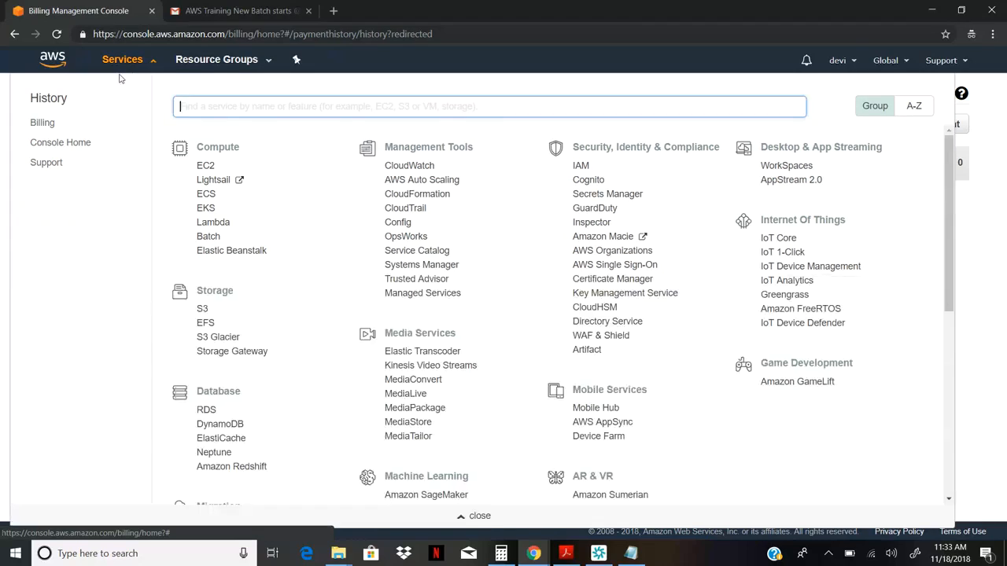
click(206, 166)
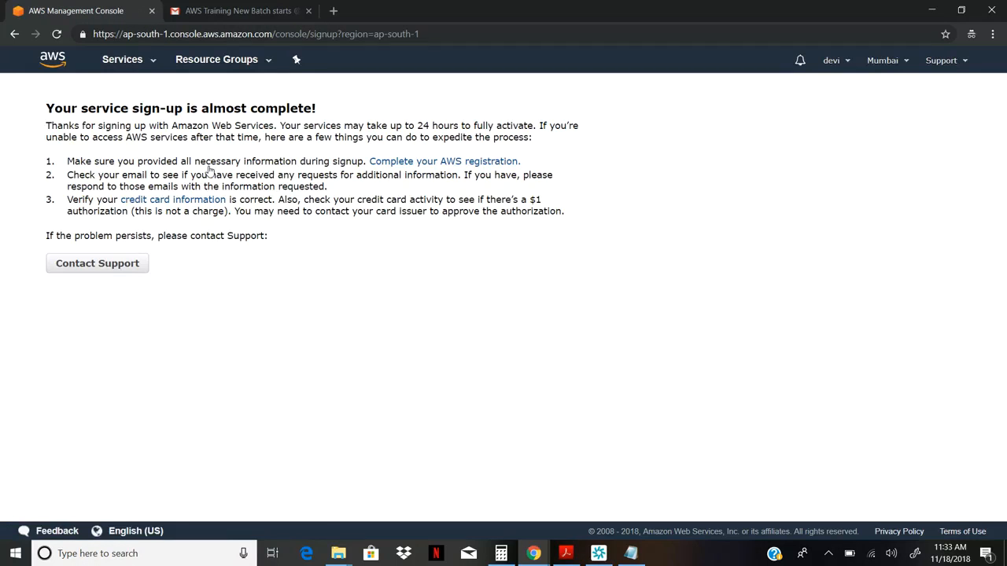
Request phone verification with the phone number and security check, then follow the error's sign-in link.
click(428, 166)
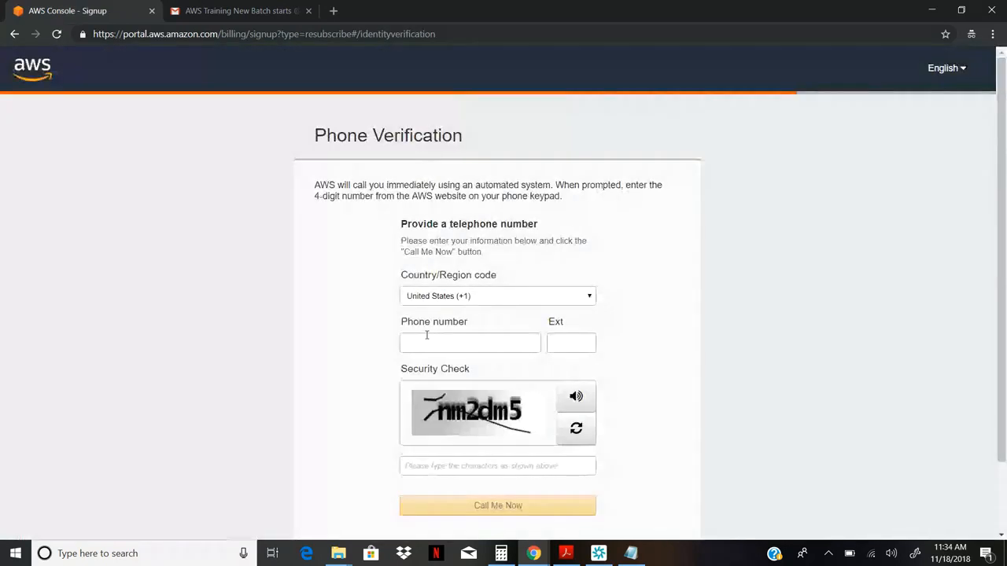
click(421, 342)
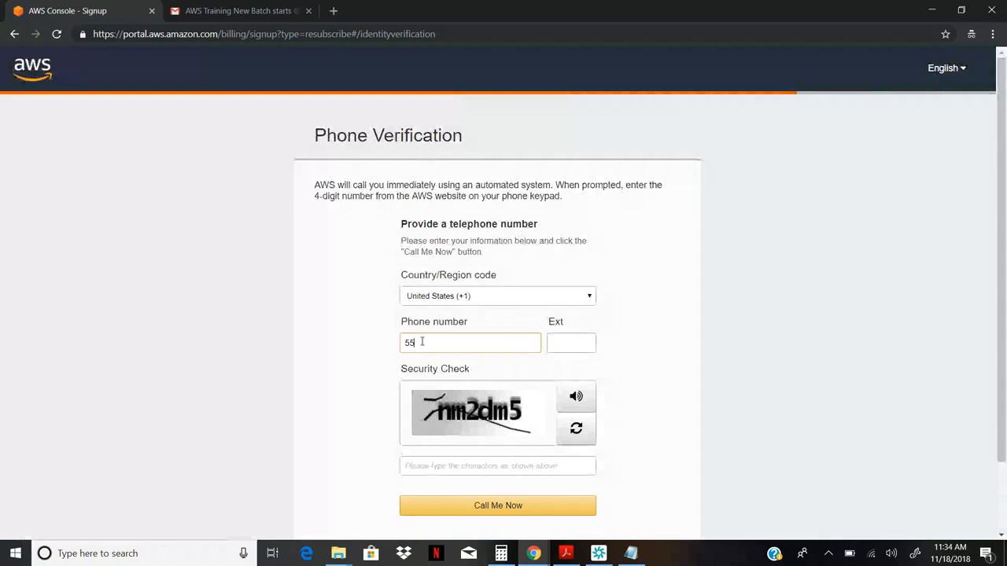
click(432, 464)
text(nm)
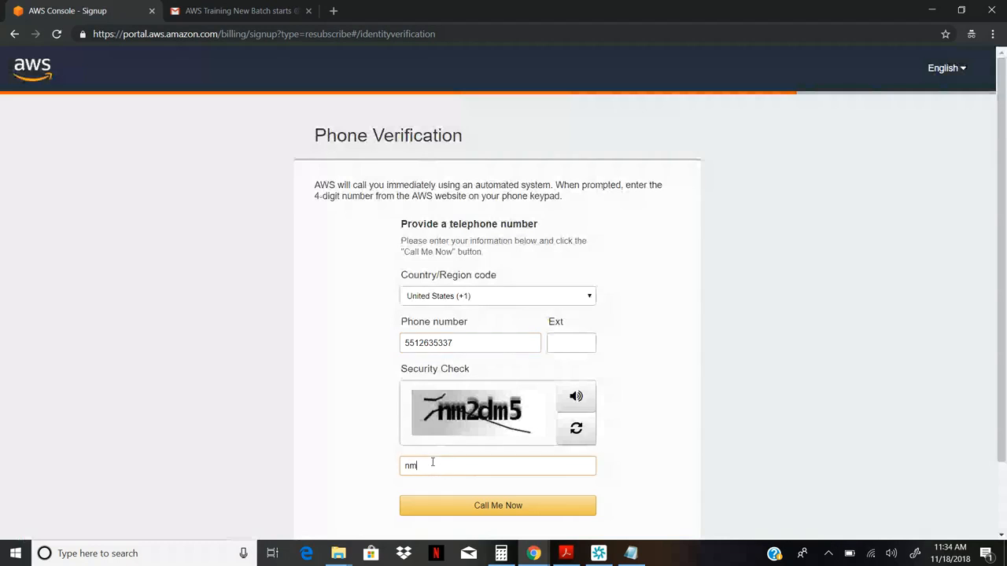
text(2dm5)
click(470, 512)
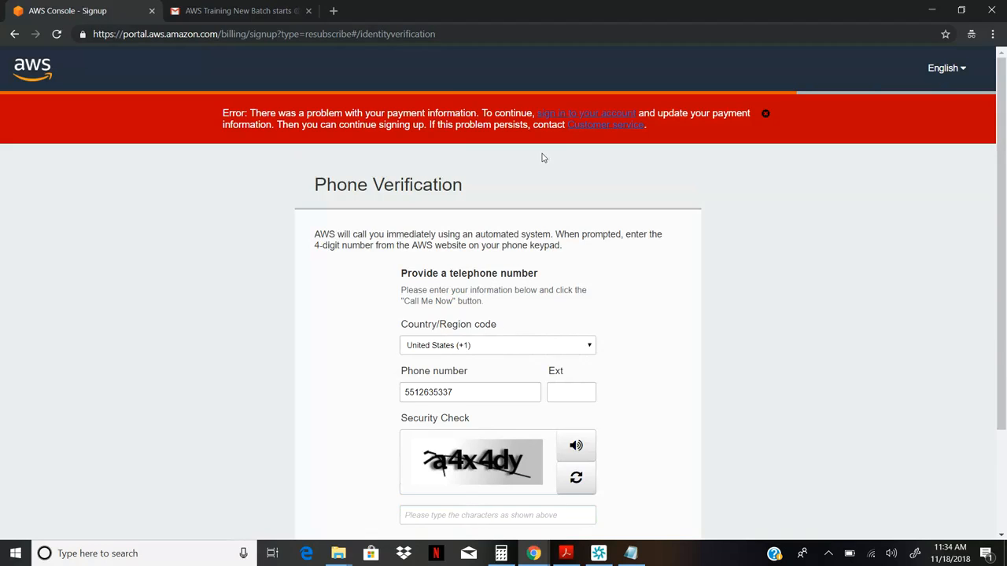
click(576, 114)
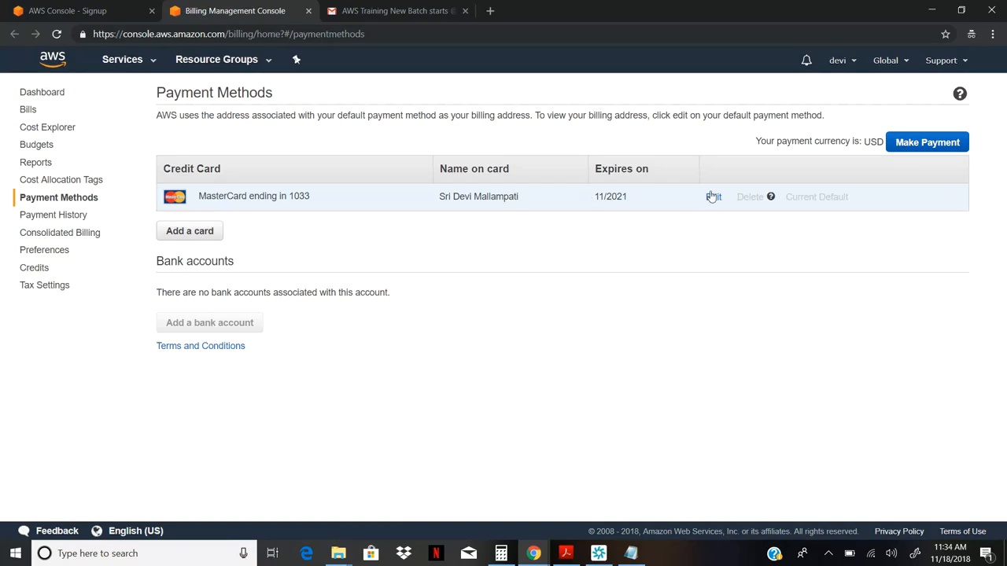
Edit the MasterCard's billing address, replacing the Full Name with the cardholder's full name.
click(711, 200)
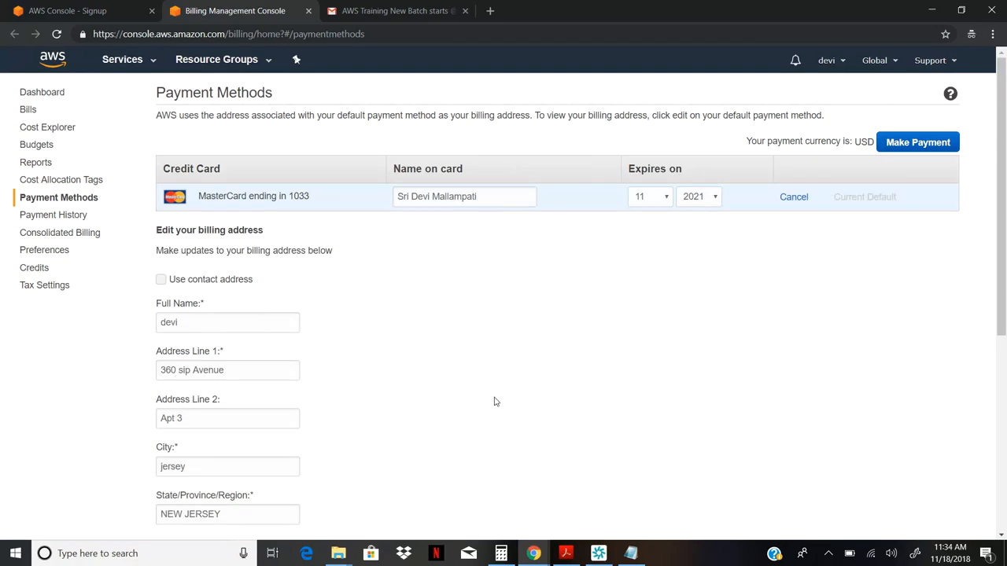
click(220, 325)
key(BackSpace)
key(BackSpace)
key(BackSpace)
key(BackSpace)
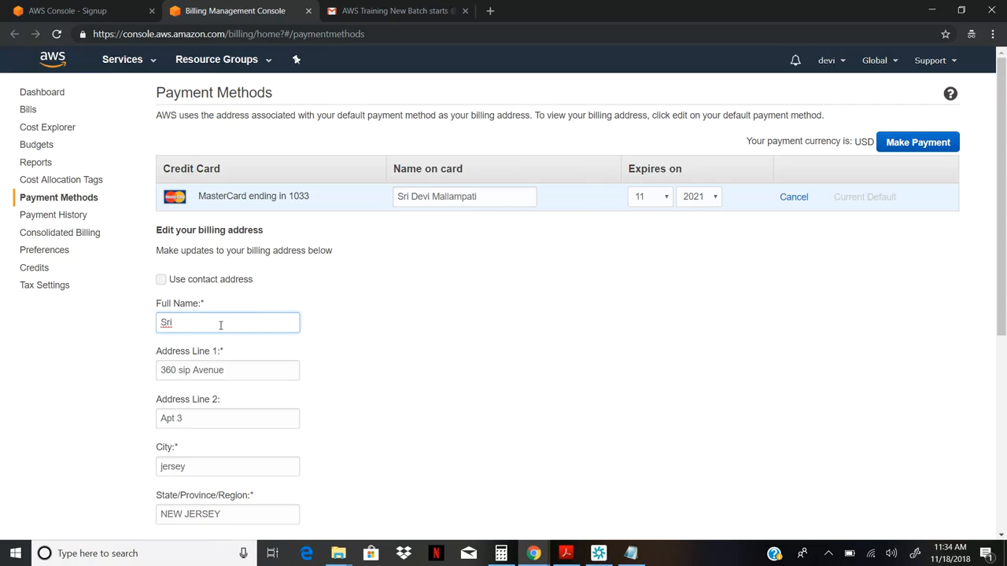
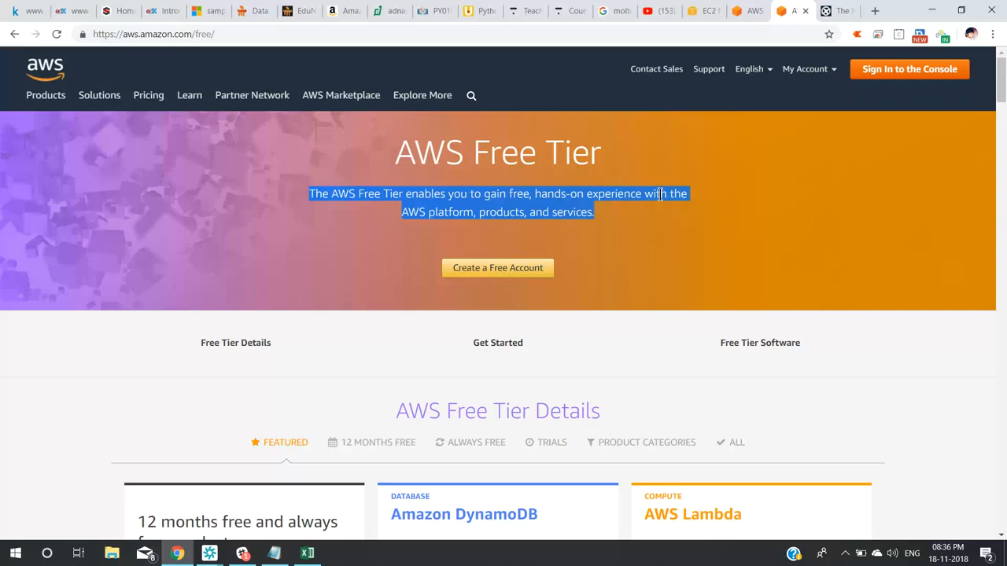
Deselect the intro text and scroll the Free Tier page past the RDS, S3, EC2 and SageMaker cards.
click(101, 328)
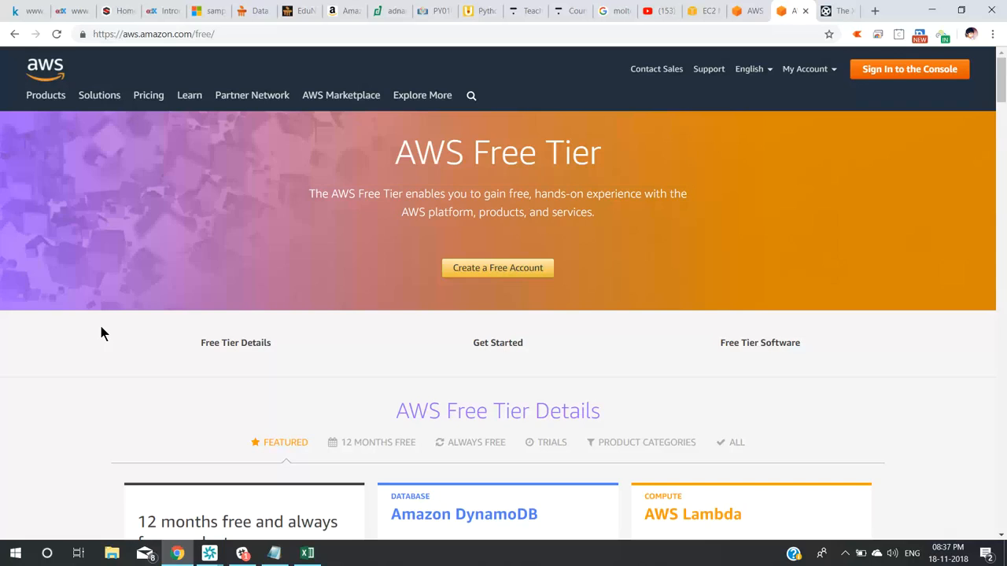
scroll(60, 408, down, 1)
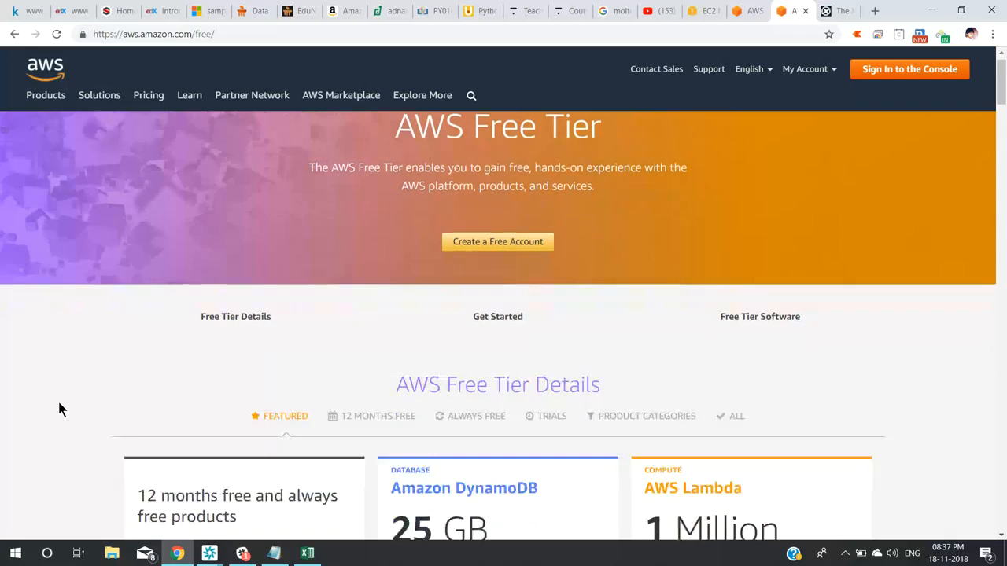
scroll(61, 409, down, 4)
scroll(60, 408, down, 3)
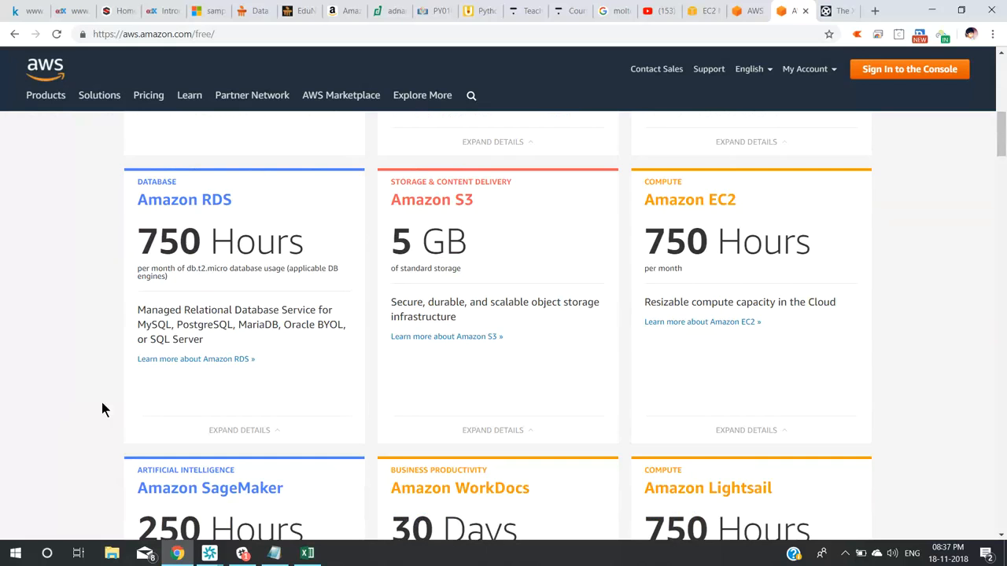
scroll(71, 390, down, 1)
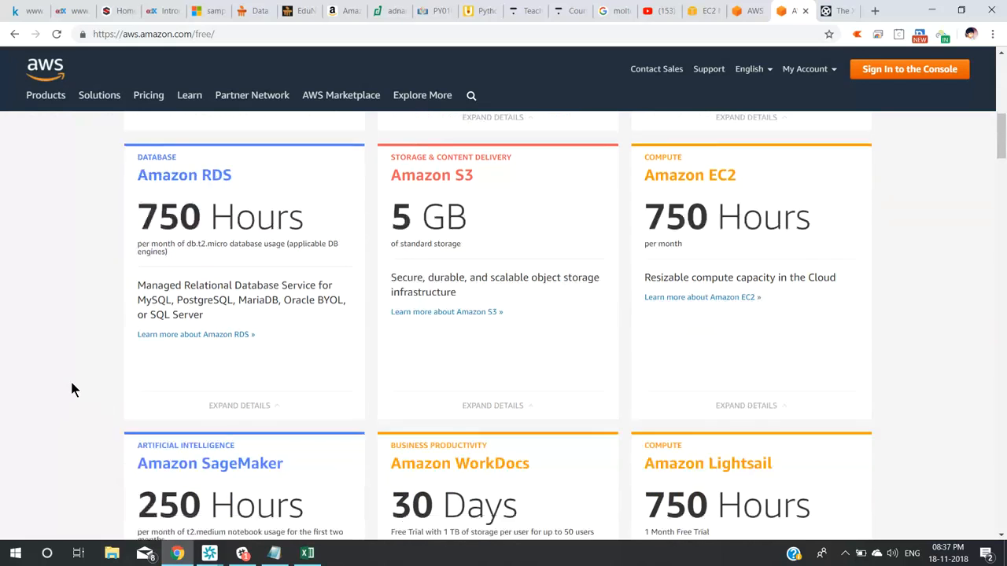
scroll(71, 384, down, 4)
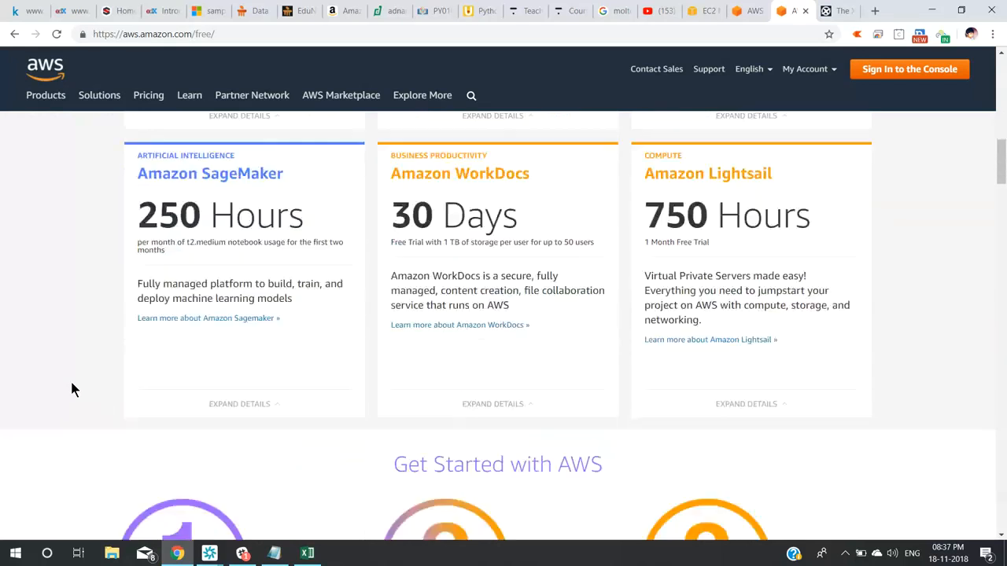
Bring the Chime meeting forward, scroll its attendee and chat lists, and restore it to a smaller window.
mouse_move(209, 553)
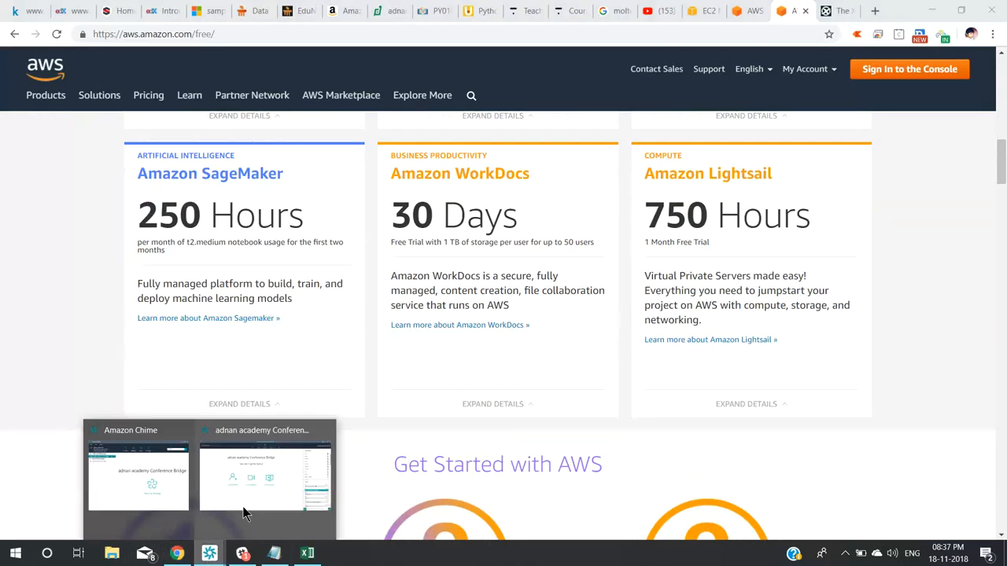
click(246, 506)
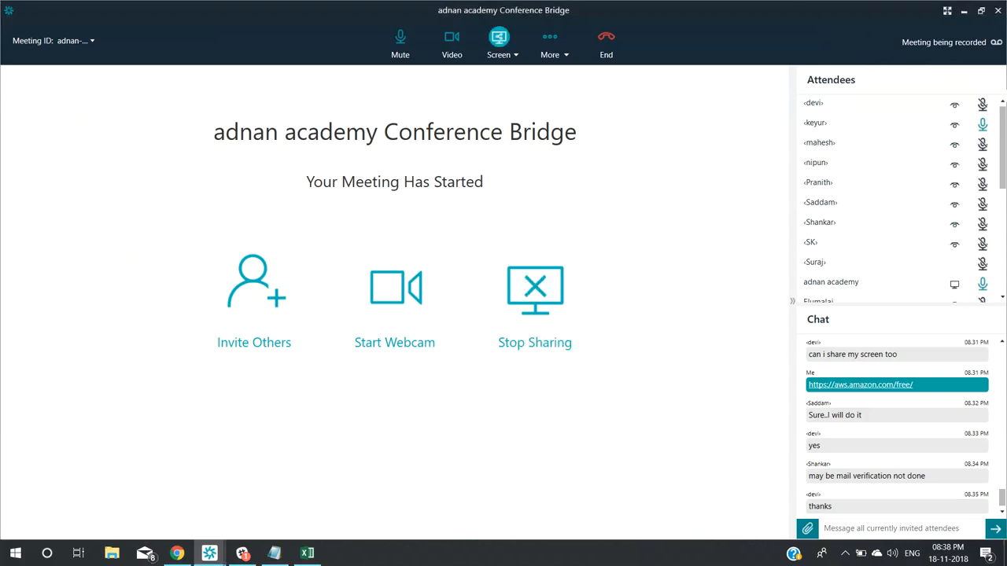
drag(1004, 138, 1004, 157)
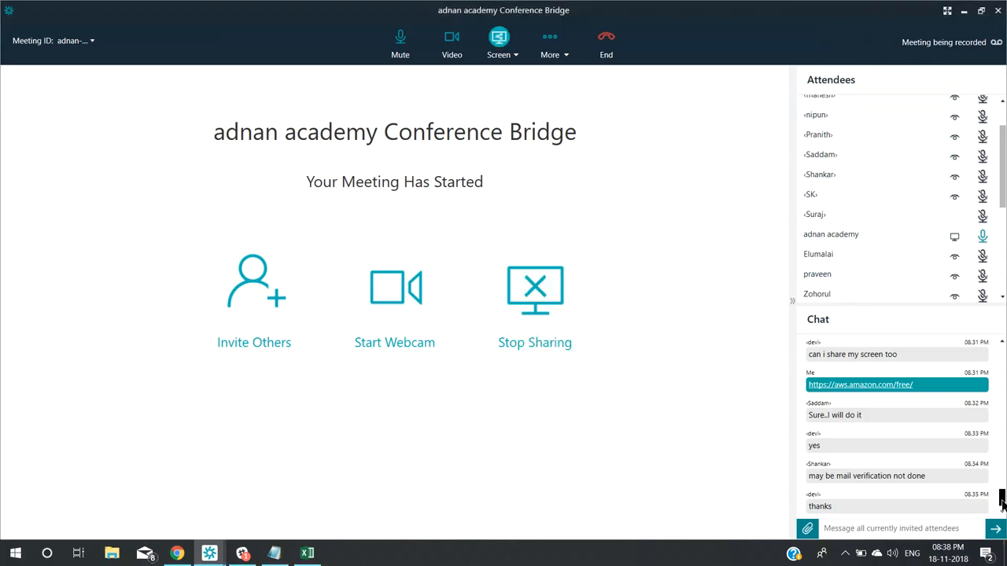
mouse_move(1003, 503)
mouse_down()
mouse_move(1003, 489)
mouse_move(1003, 516)
mouse_up()
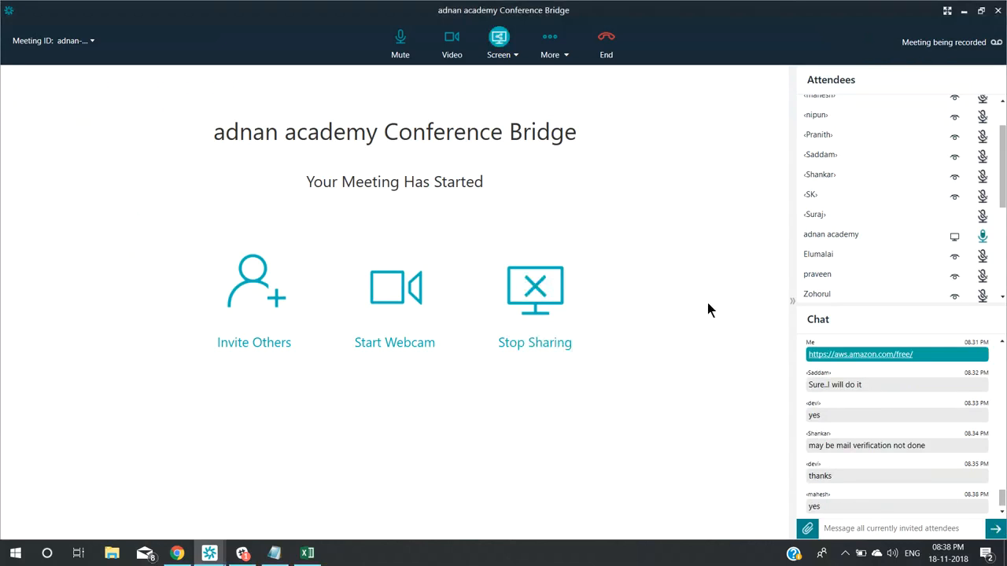
click(981, 12)
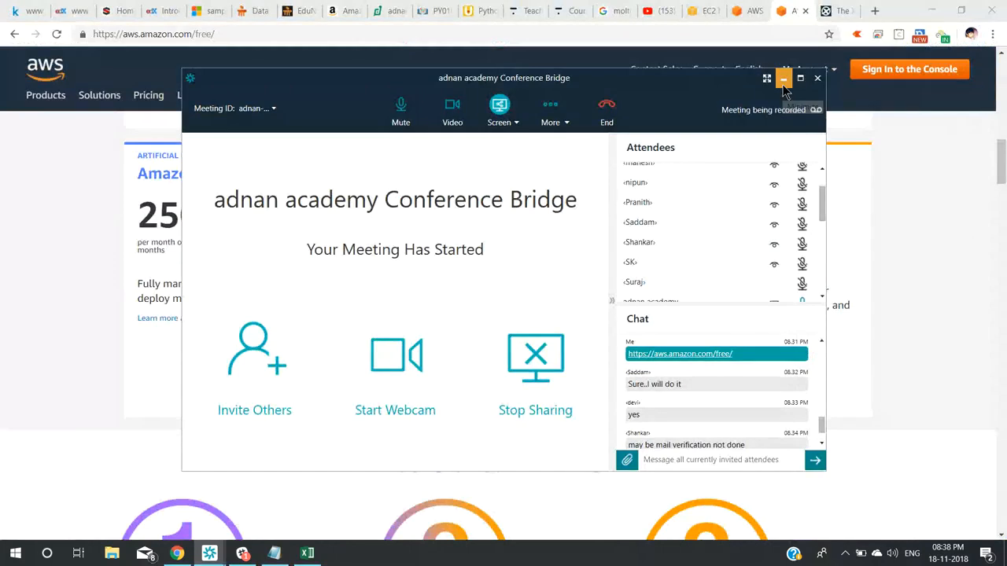
Minimize the Chime window and scroll back up the Free Tier page.
click(783, 80)
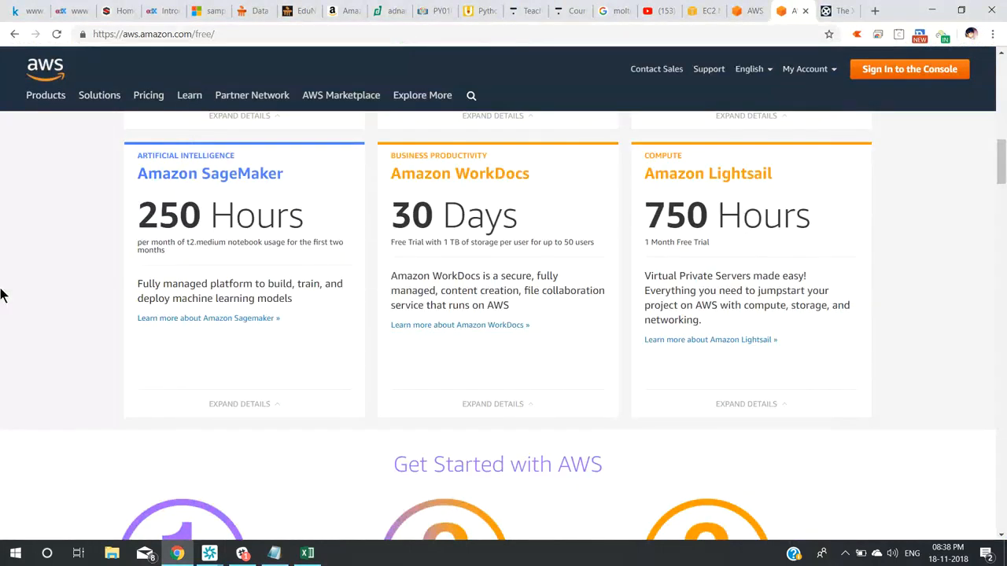
scroll(3, 295, up, 1)
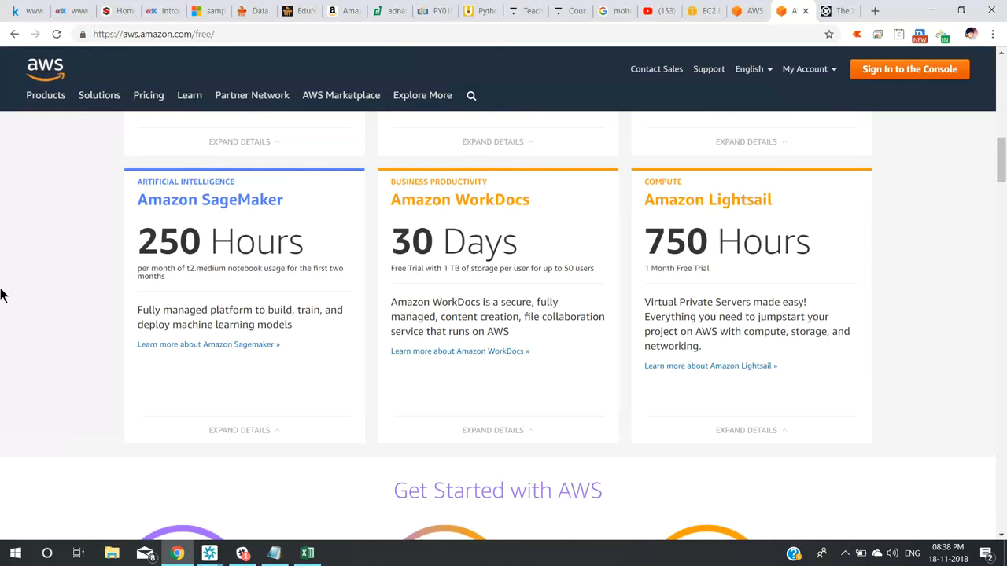
scroll(3, 295, up, 3)
scroll(3, 295, up, 1)
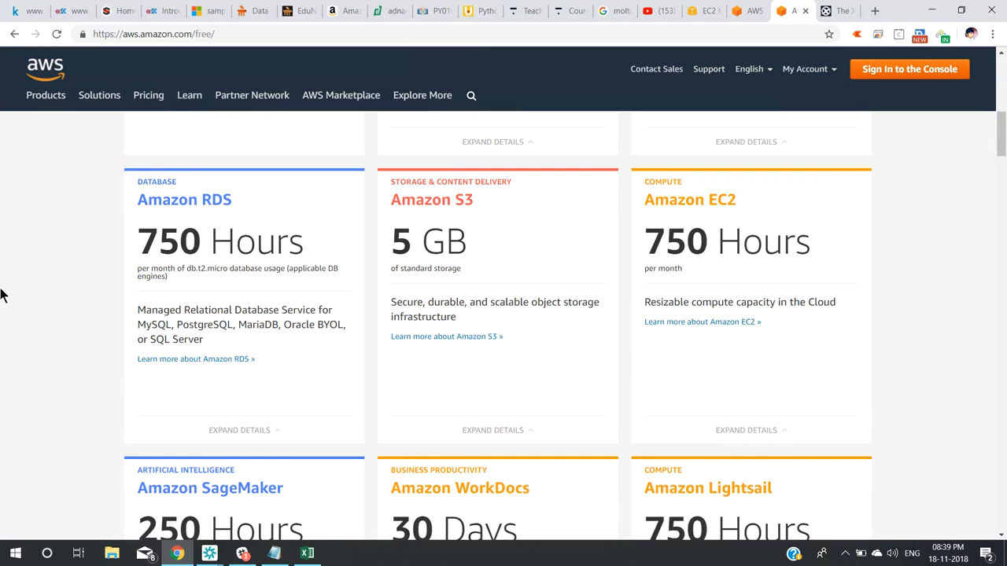
scroll(1, 295, up, 1)
scroll(1, 295, up, 3)
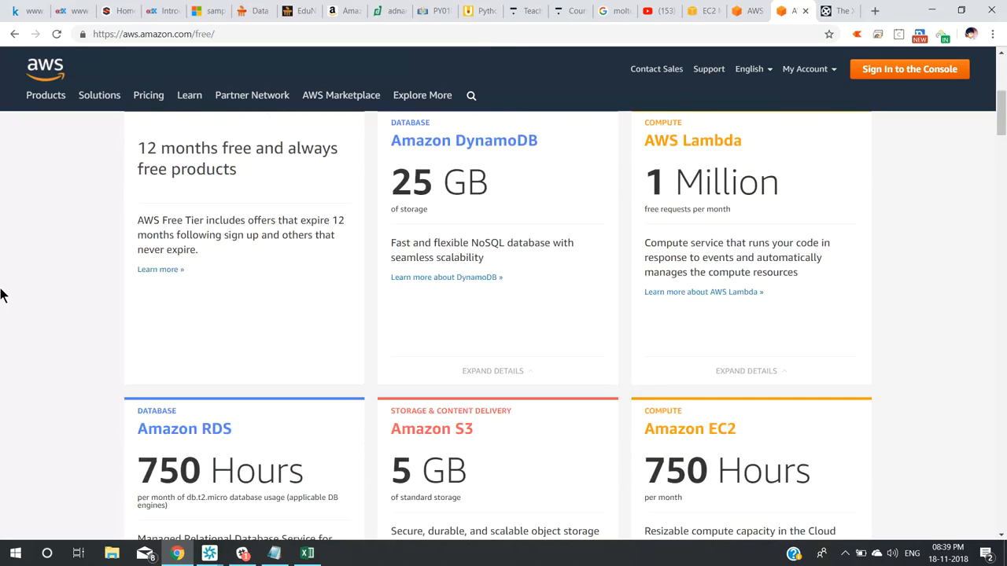
scroll(1, 295, up, 1)
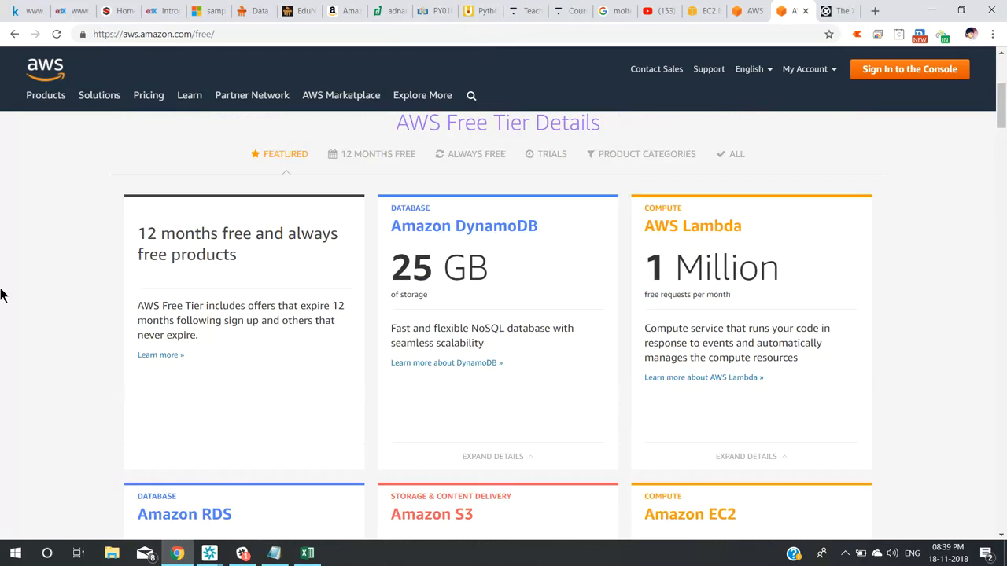
scroll(2, 295, up, 1)
scroll(2, 295, up, 3)
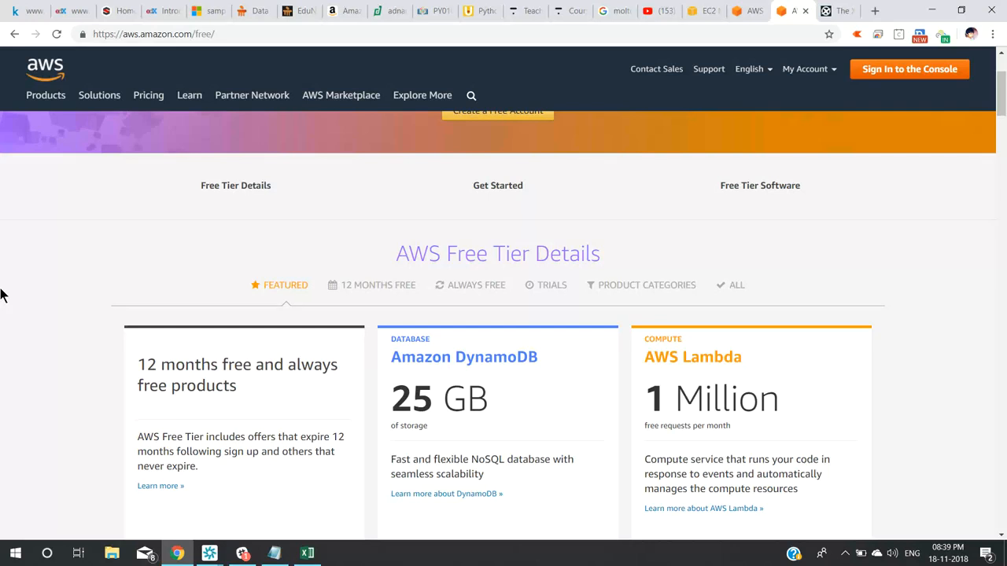
scroll(1, 295, up, 1)
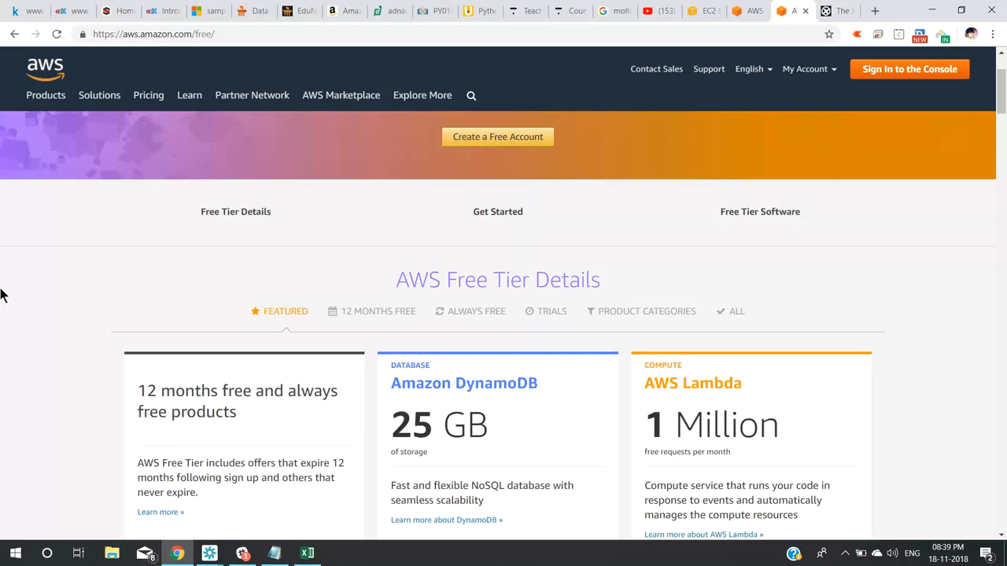
scroll(1, 295, up, 2)
Scroll down to the EC2 card and highlight its 750 Hours allowance.
scroll(2, 295, down, 1)
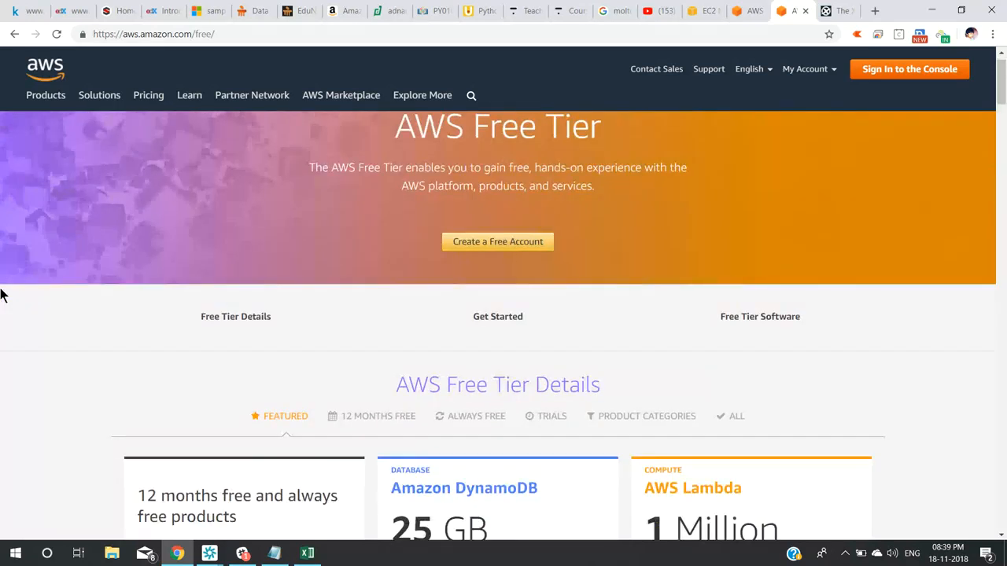
scroll(2, 295, down, 3)
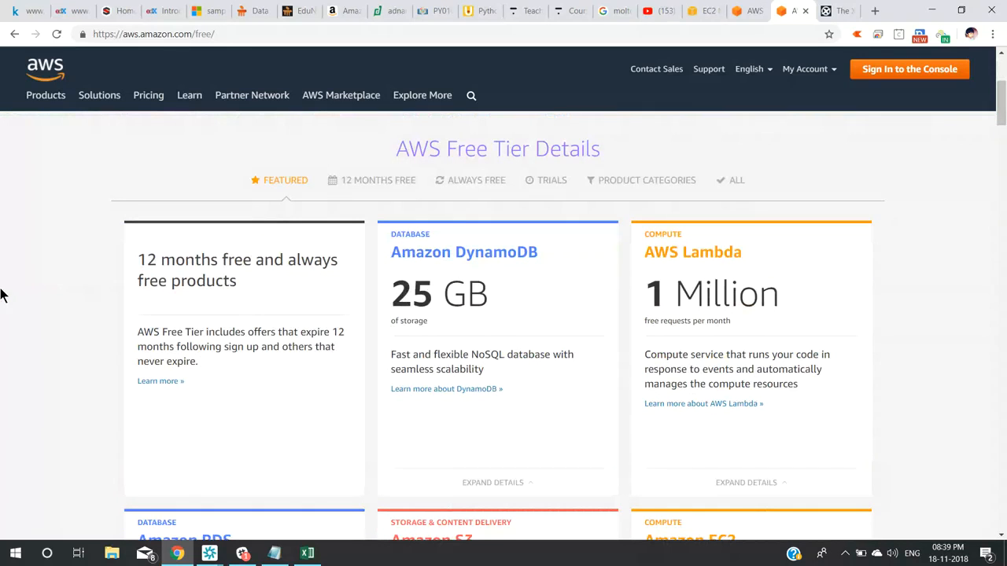
scroll(2, 295, down, 1)
scroll(2, 295, down, 1)
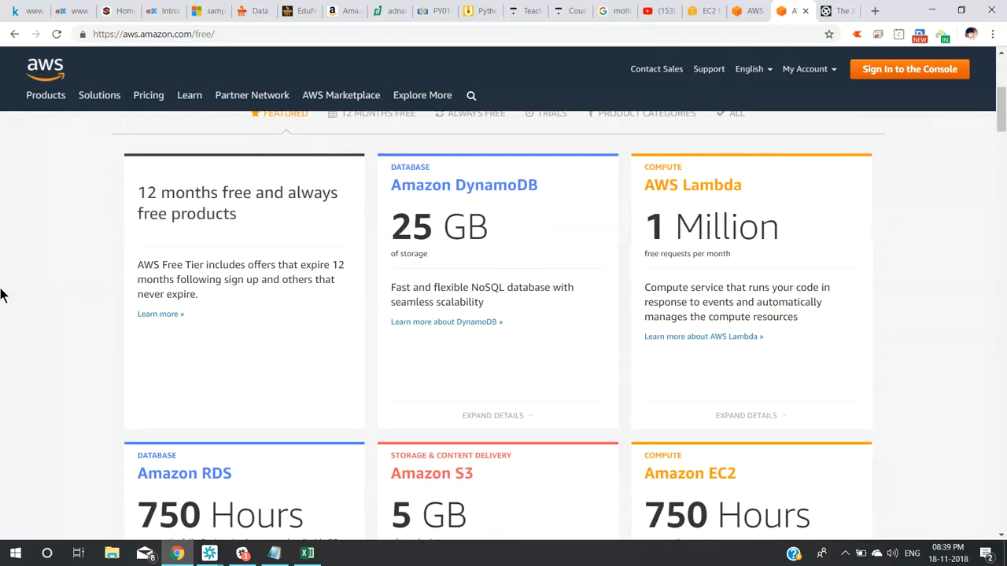
scroll(2, 295, down, 2)
scroll(2, 295, down, 1)
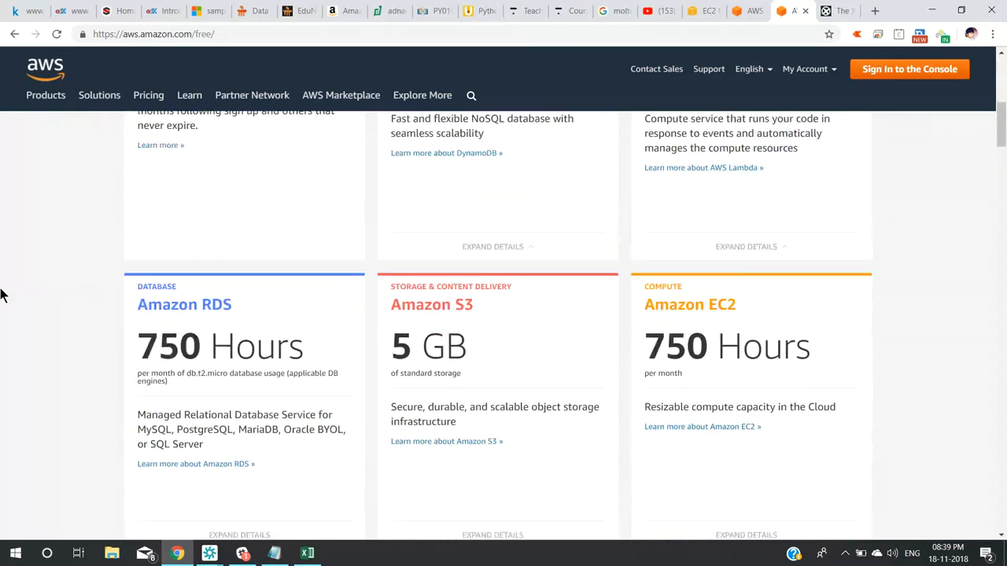
scroll(2, 295, down, 1)
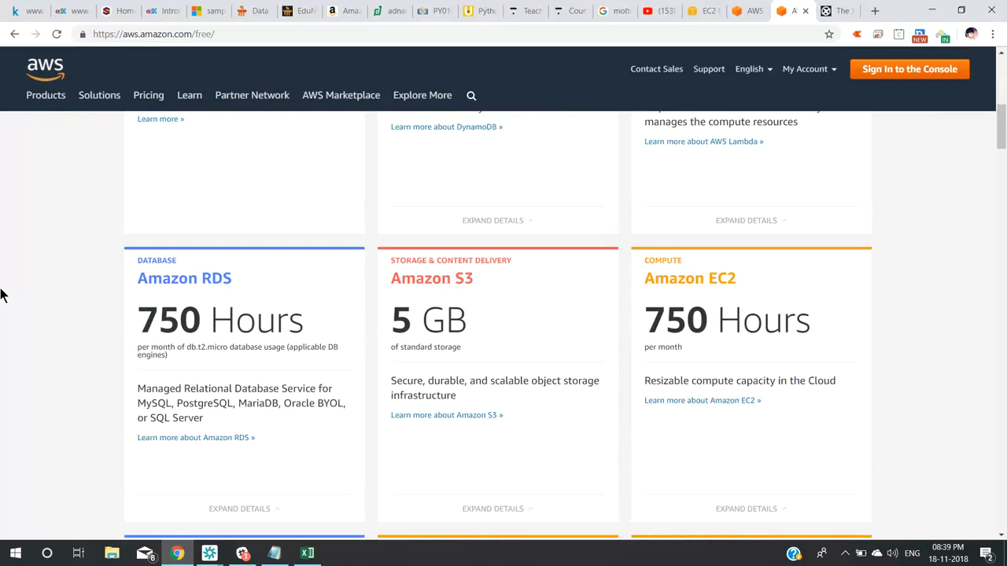
scroll(2, 295, down, 1)
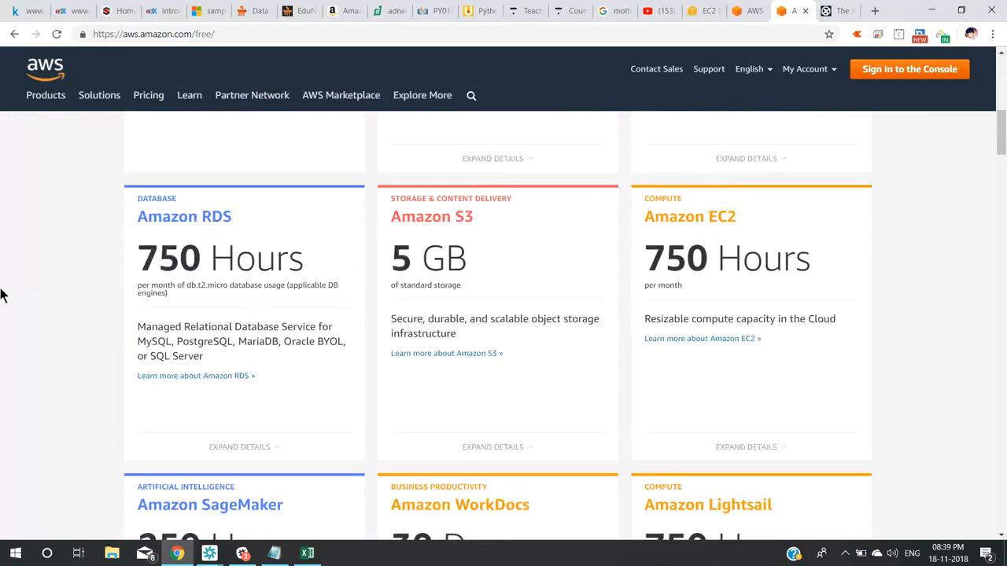
scroll(486, 307, down, 1)
triple_click(686, 217)
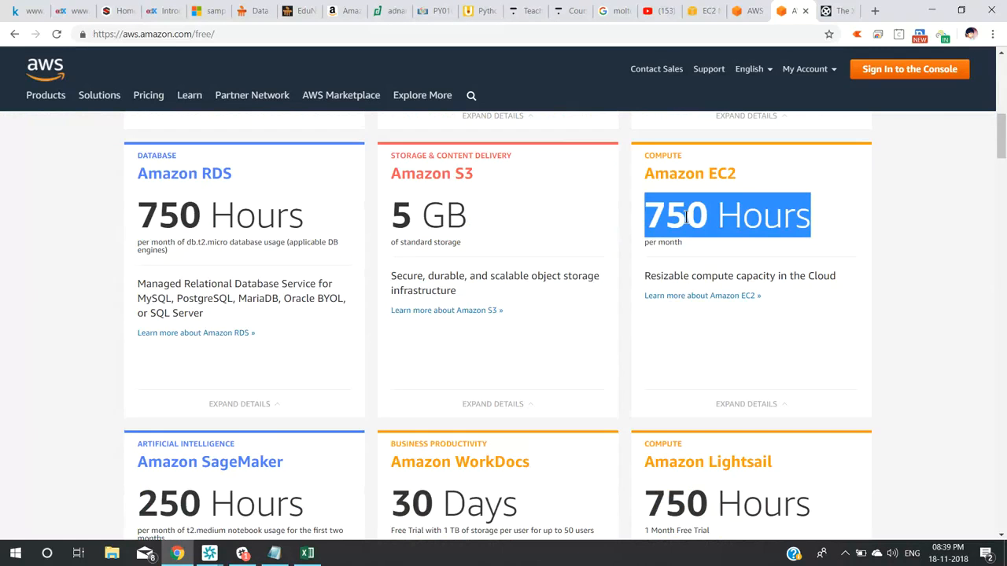
Launch Calculator via Run 'calc' and multiply 24 by 31 to get 744 hours.
key(super+r)
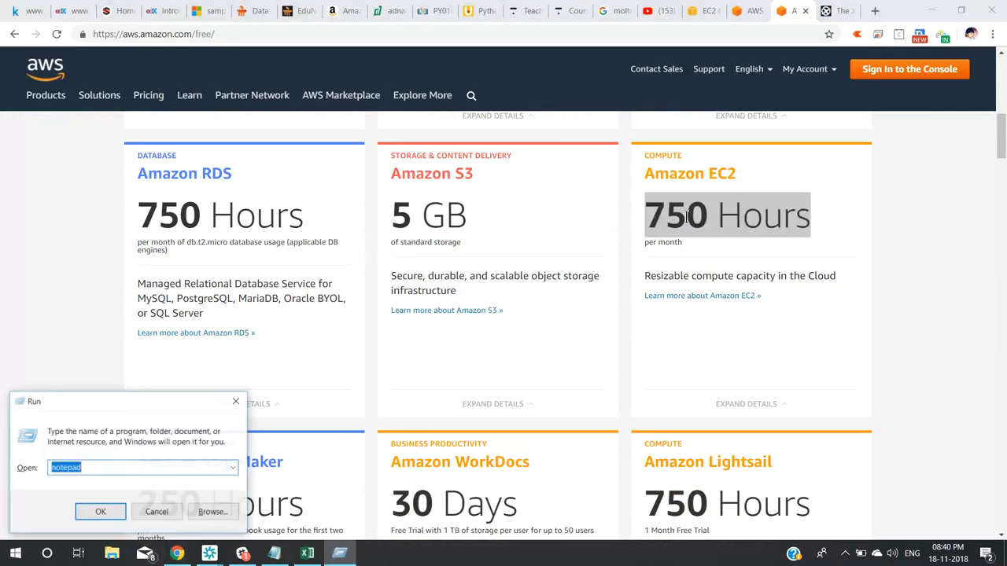
text(calc)
key(Return)
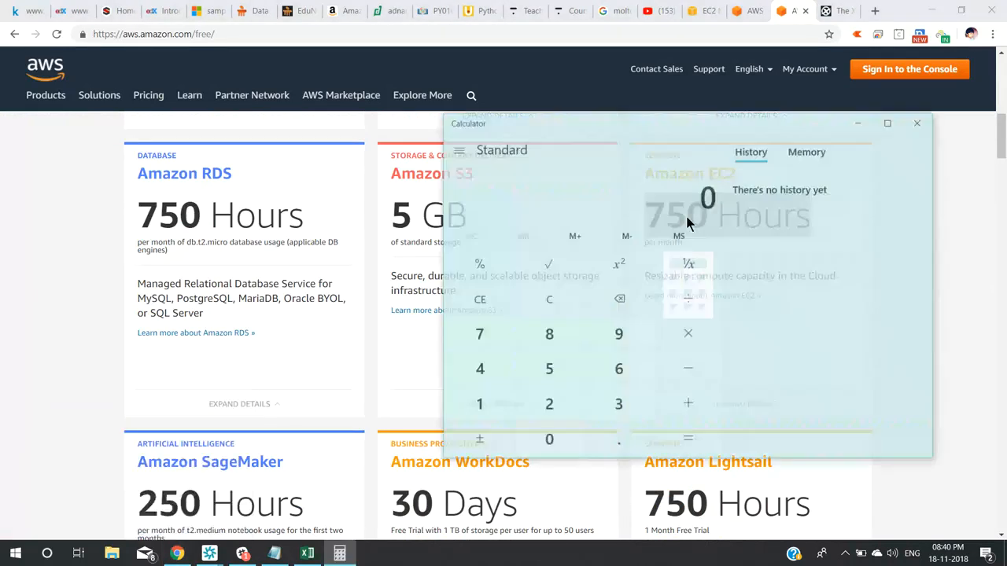
text(24)
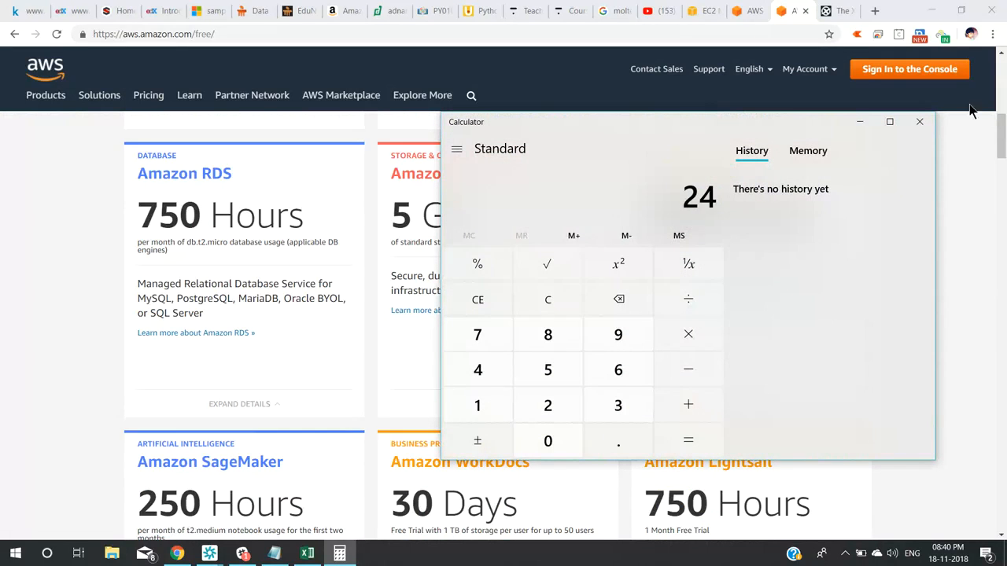
click(687, 346)
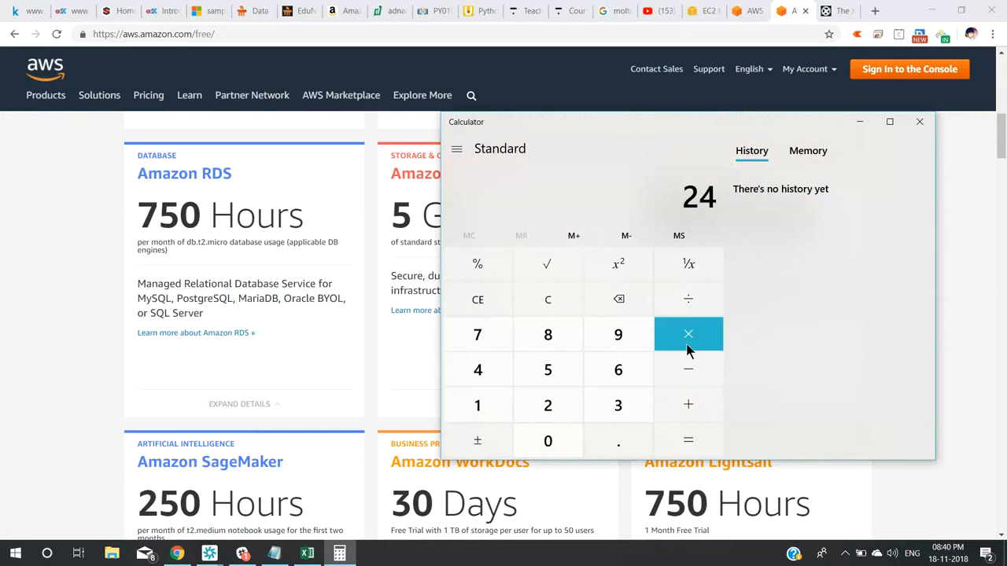
click(617, 410)
click(479, 419)
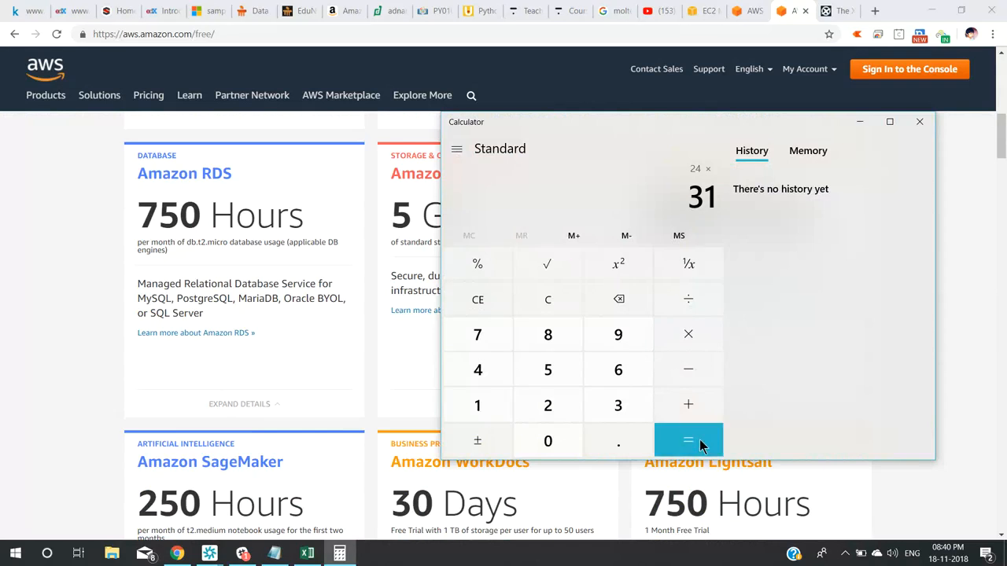
click(700, 439)
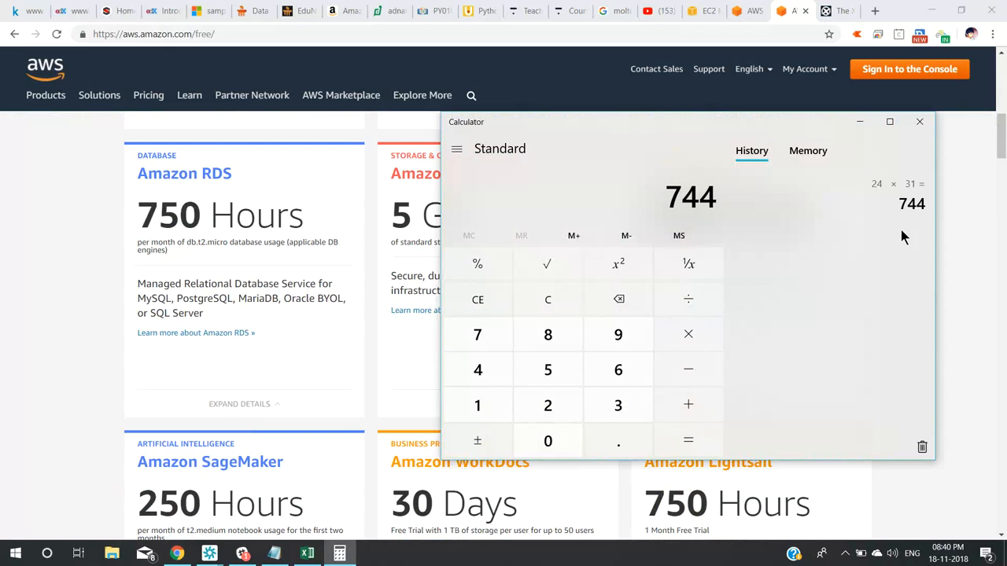
click(43, 228)
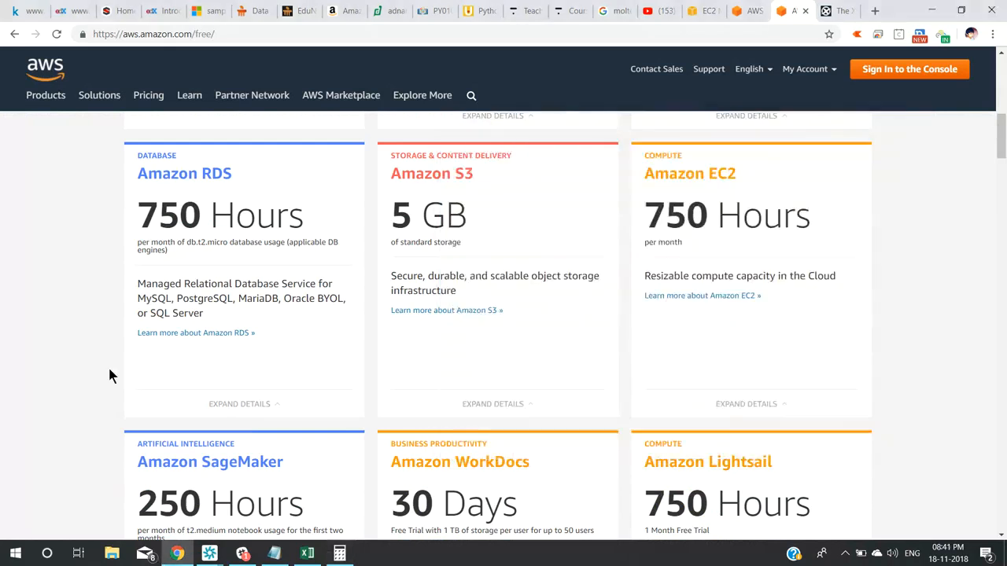
mouse_move(210, 554)
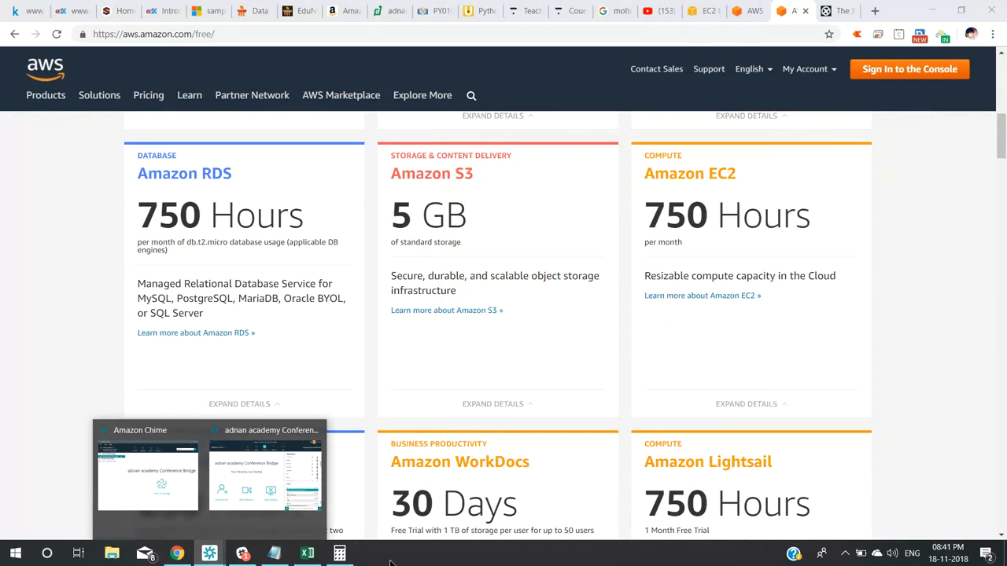
click(260, 487)
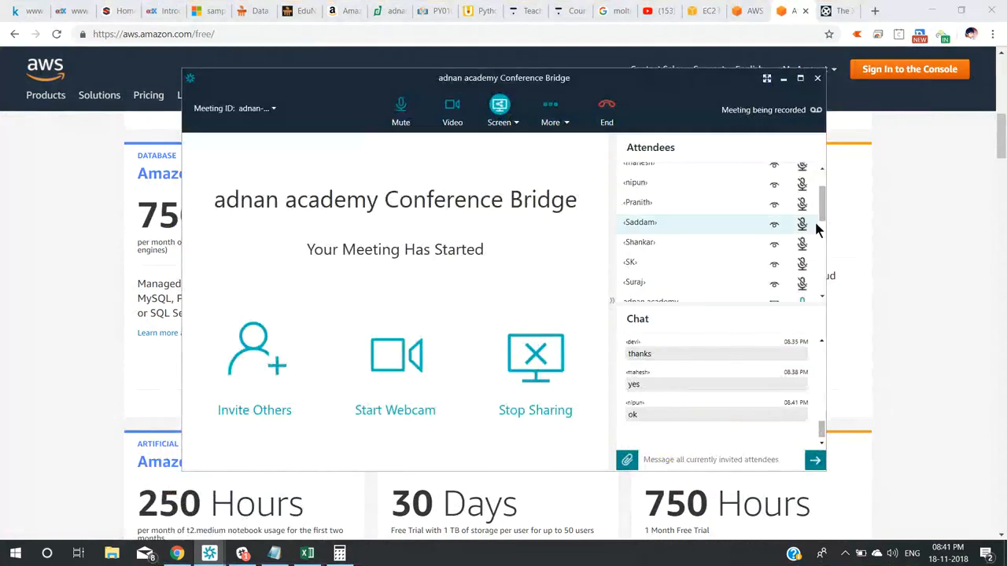
drag(822, 205, 823, 189)
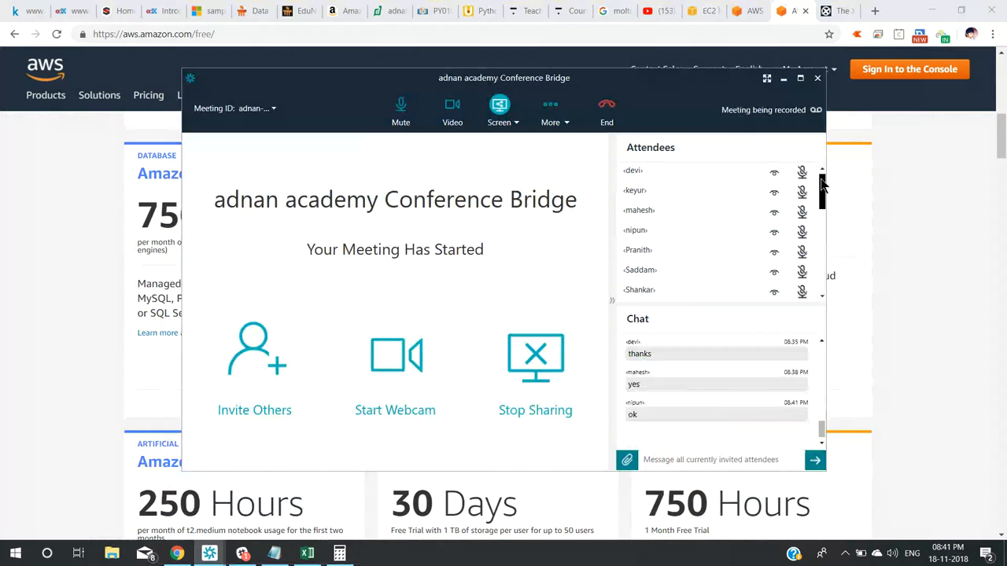
click(77, 264)
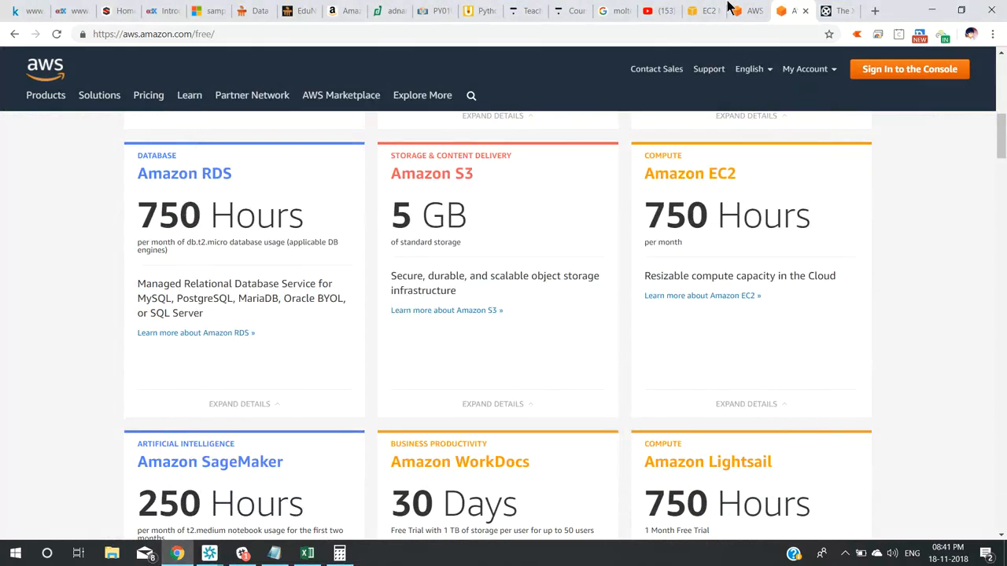
click(746, 10)
Return to the EC2 Limits tab, close the find bar, and request a t2.micro limit increase.
click(704, 15)
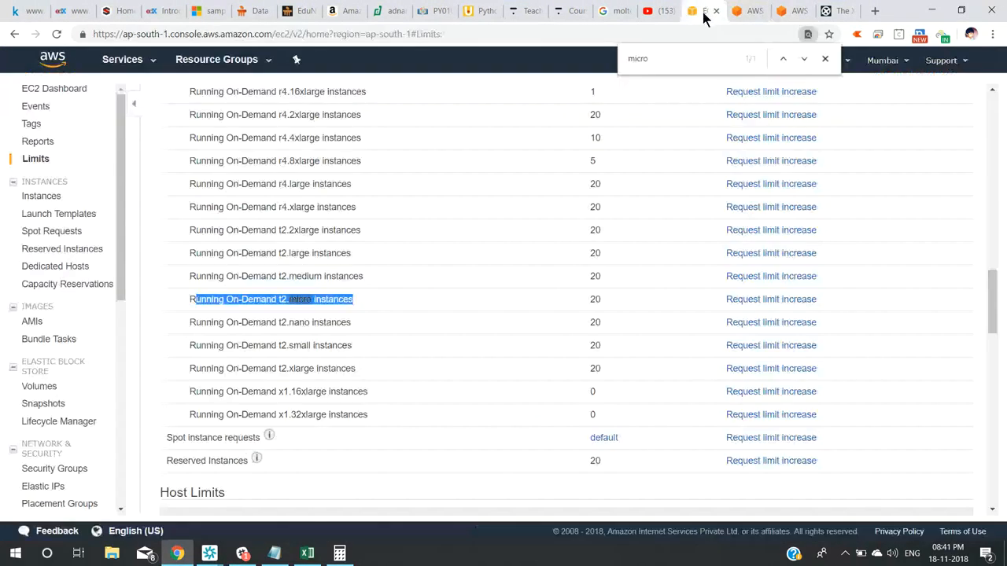
click(826, 60)
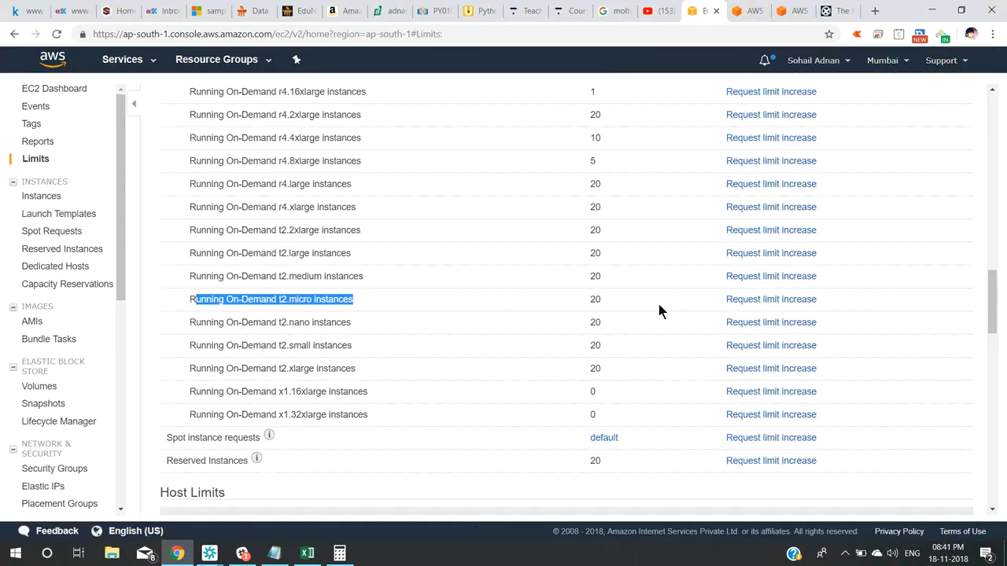
click(762, 302)
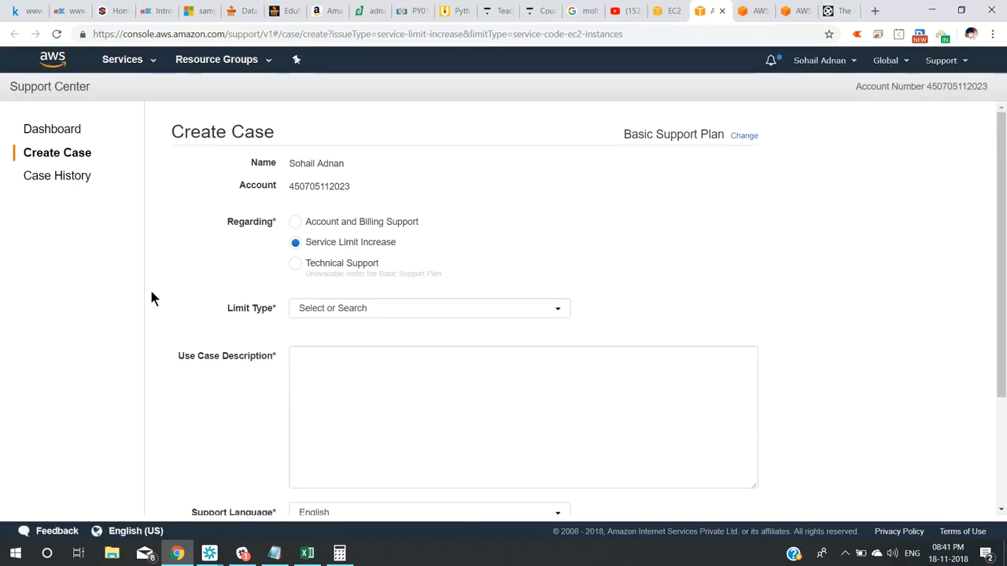
Choose EC2 Instances as limit type, Asia Pacific (Mumbai) as region, and t2.micro as instance type.
click(375, 310)
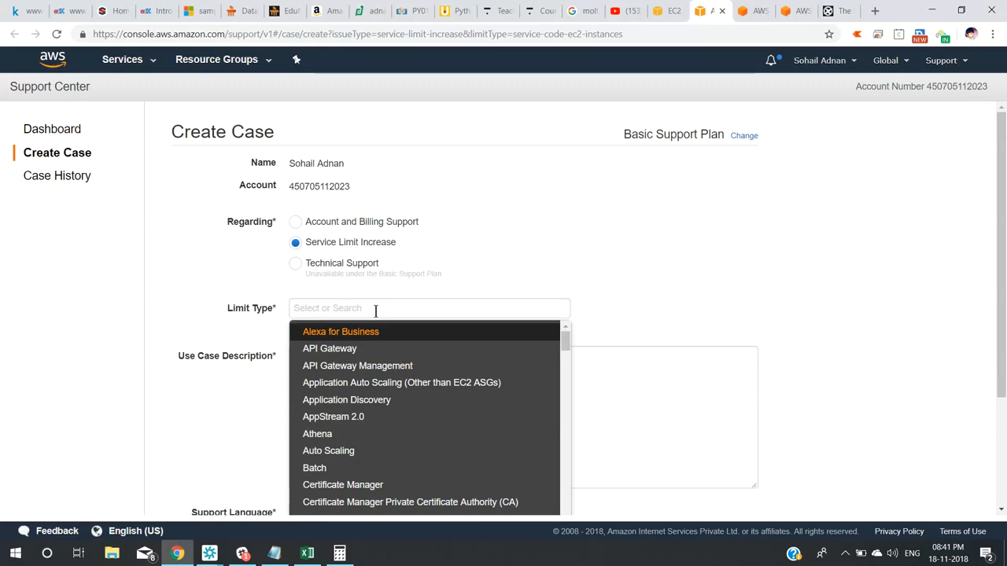
text(ec)
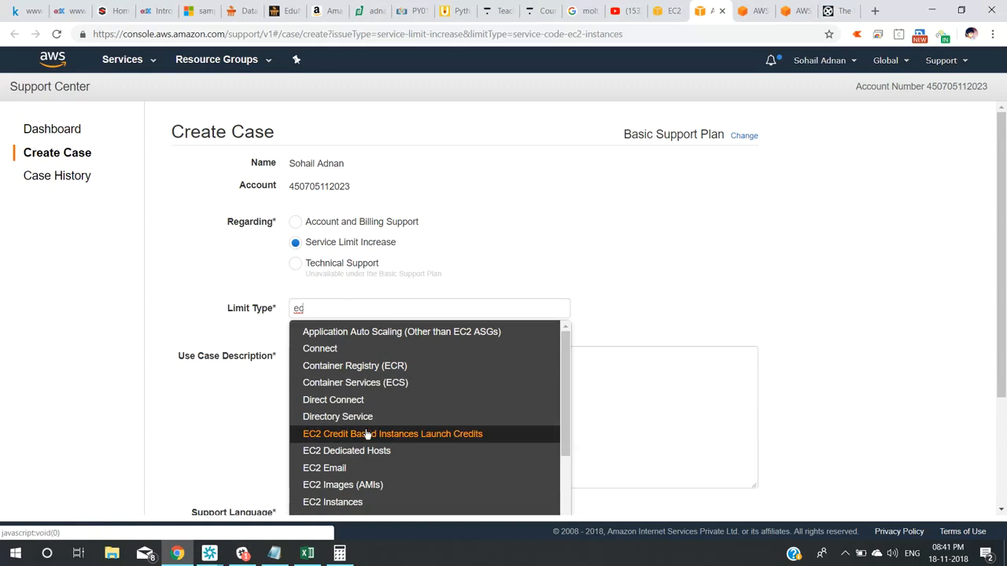
click(366, 504)
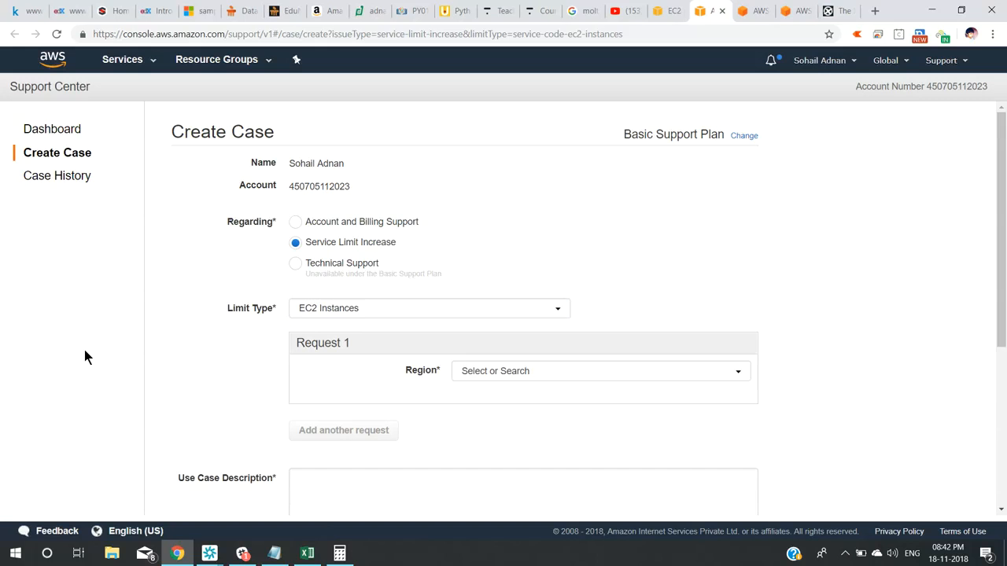
click(549, 372)
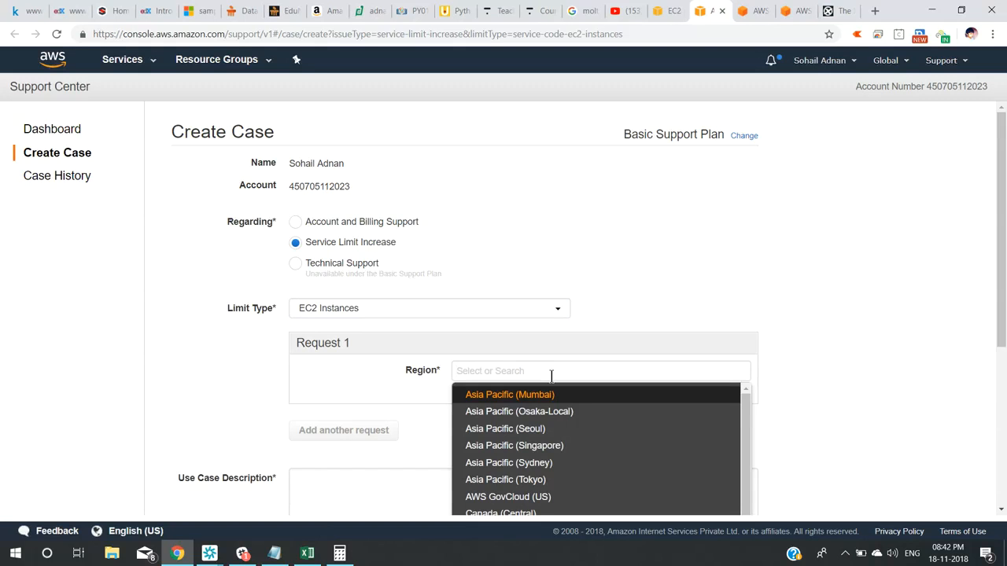
click(563, 397)
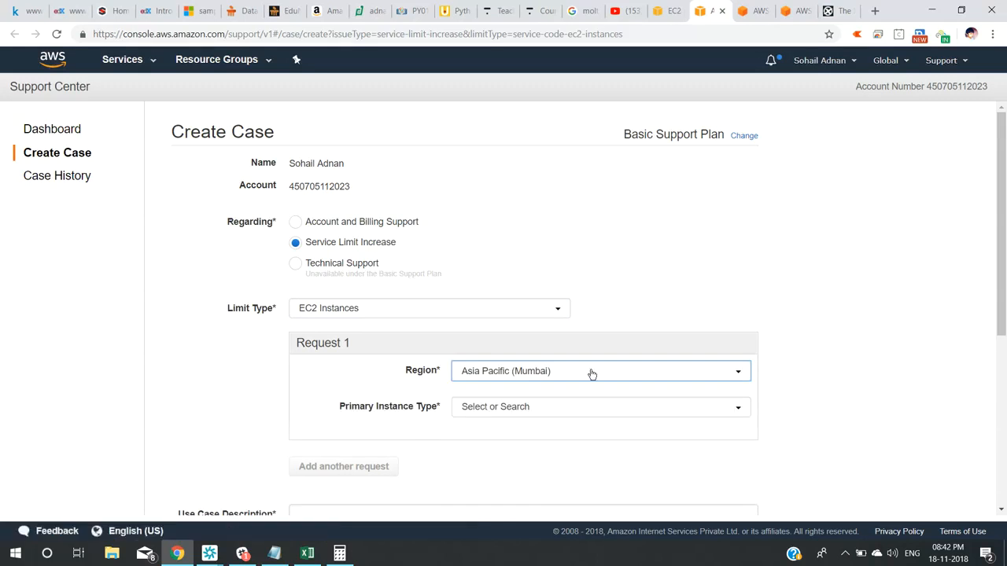
click(581, 410)
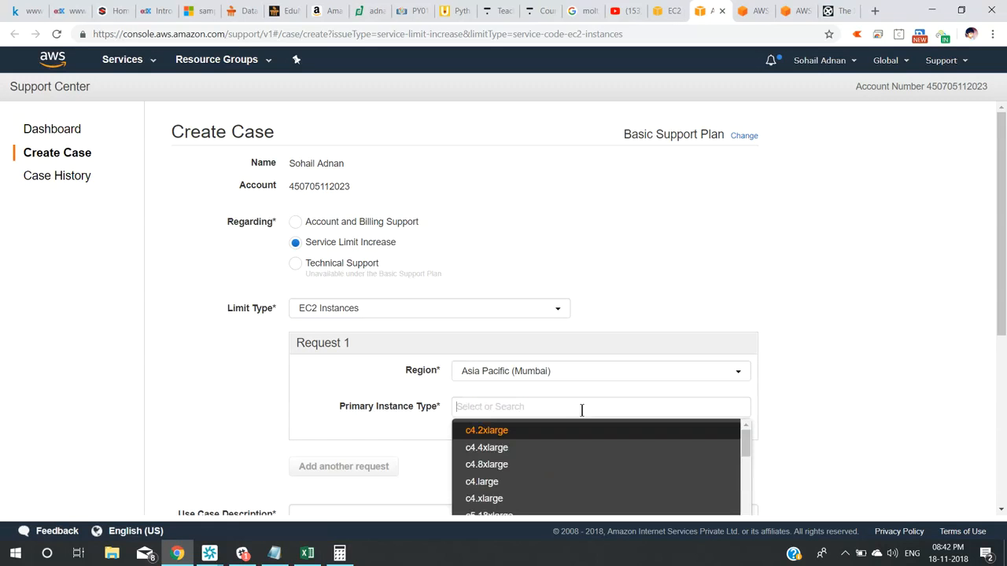
text(t2)
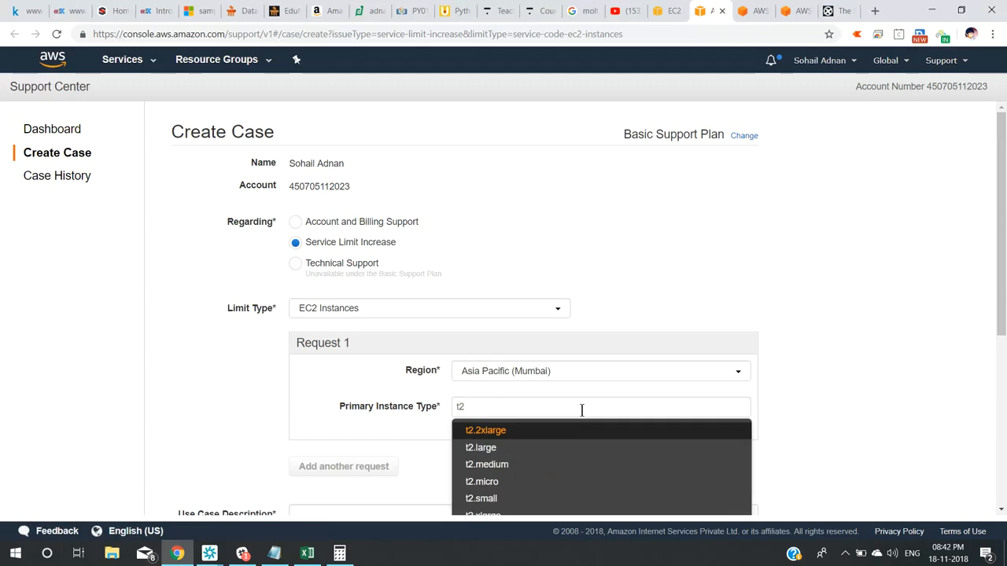
click(542, 480)
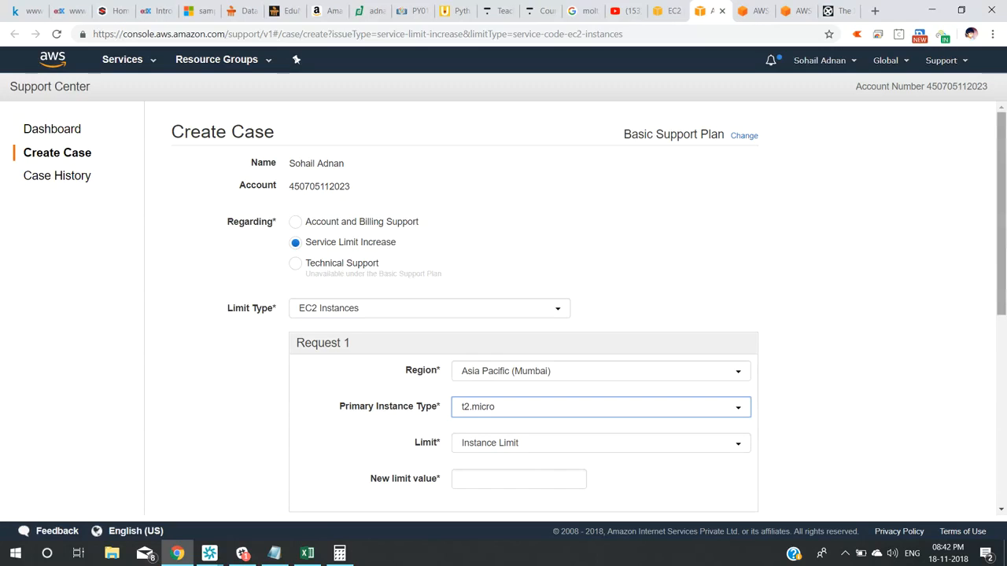
Set the limit to Instance Limit with a new limit value of 10.
drag(1001, 251, 1001, 315)
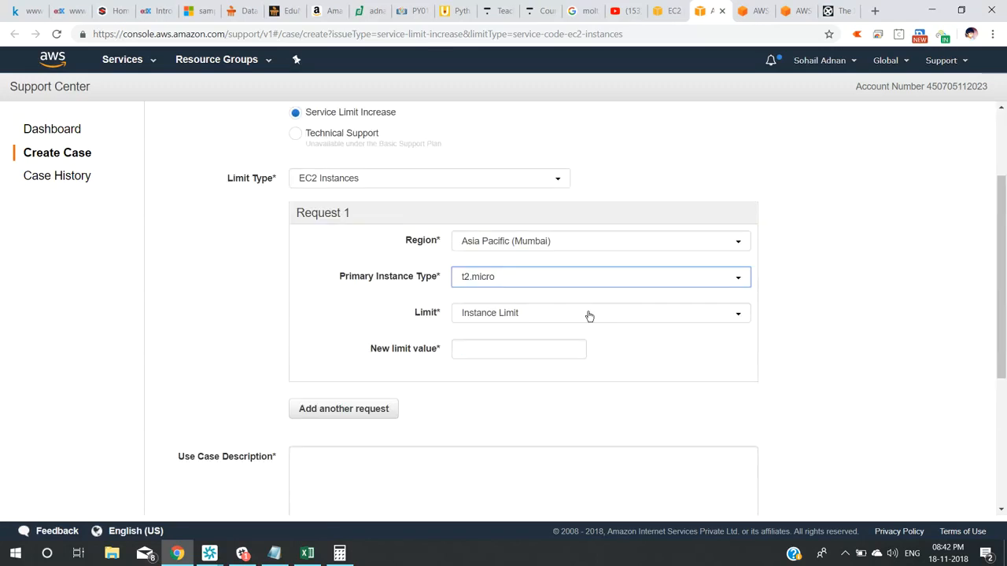
click(538, 315)
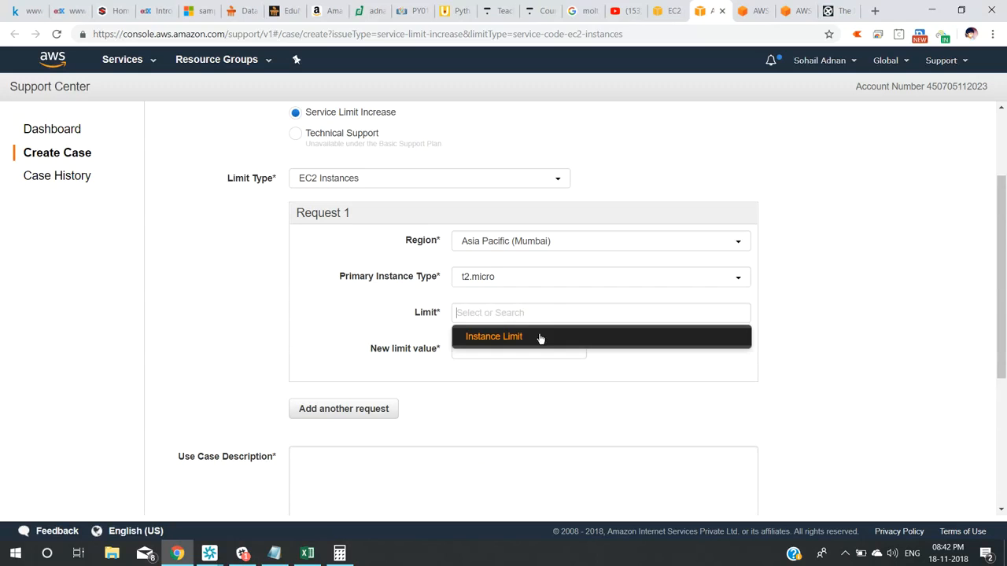
click(539, 337)
click(504, 356)
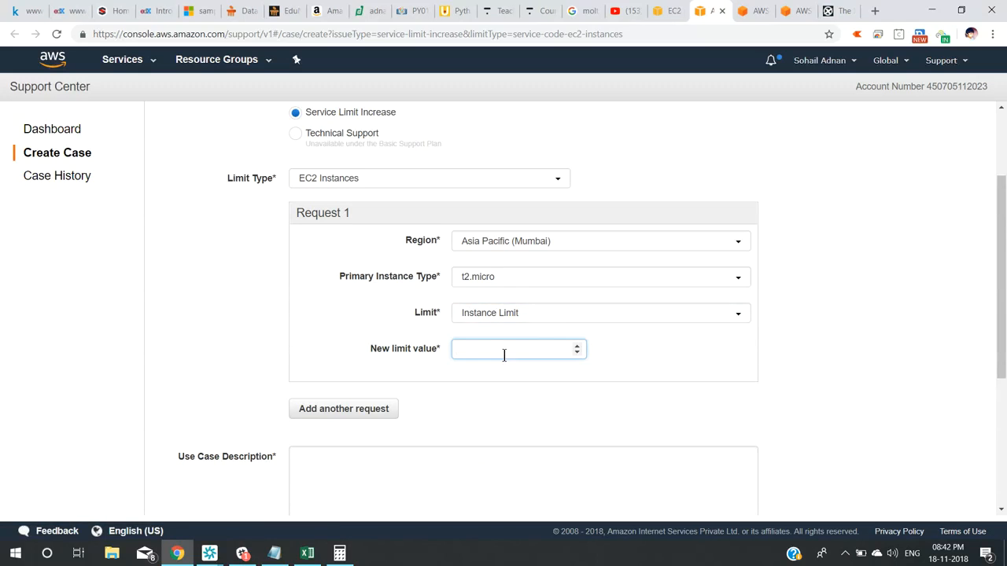
text(10)
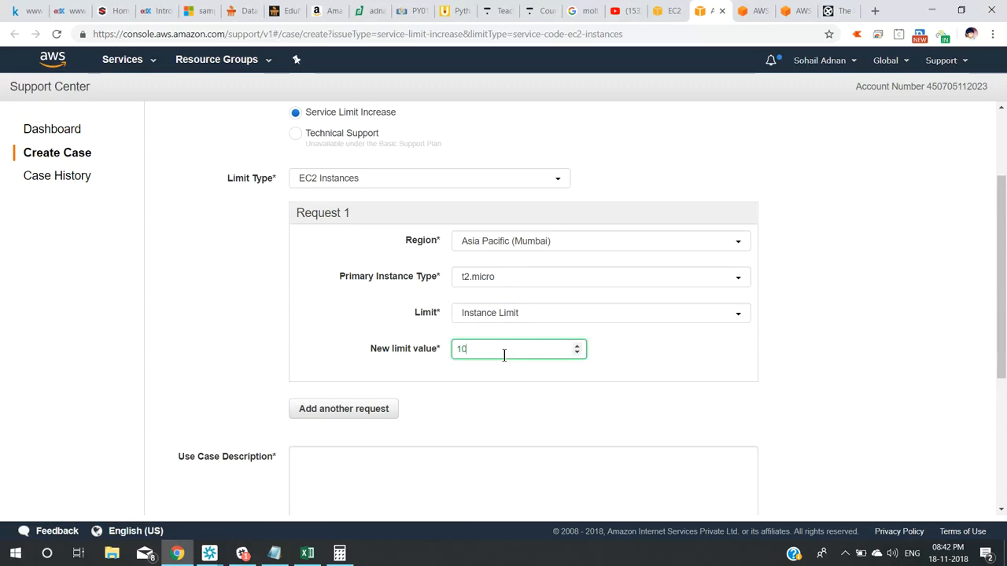
click(416, 469)
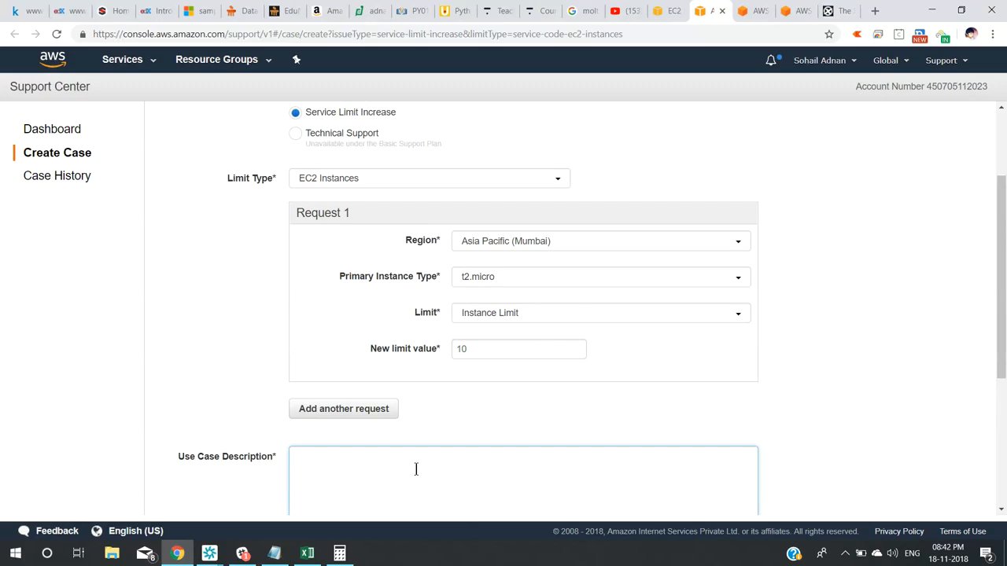
click(258, 479)
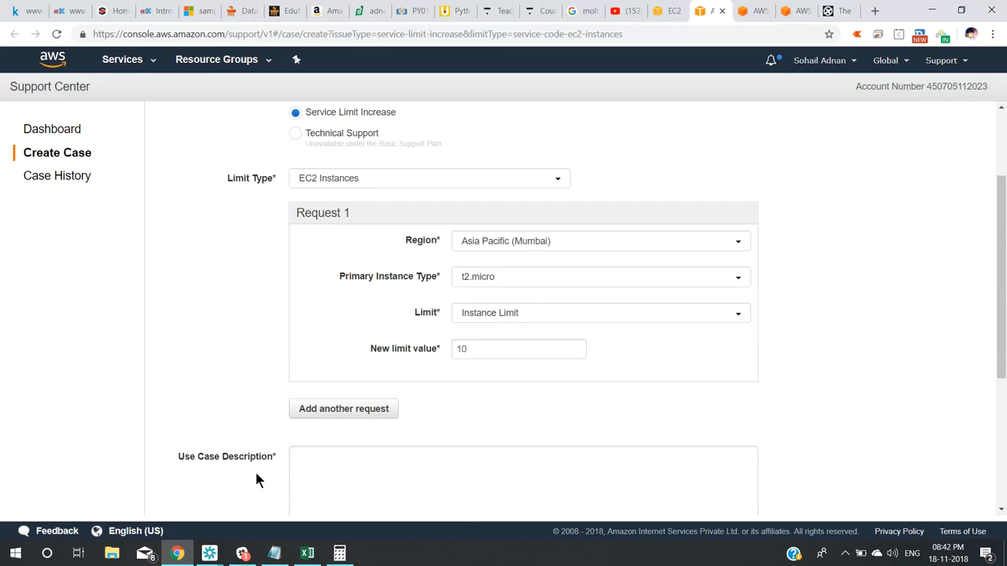
scroll(255, 473, down, 3)
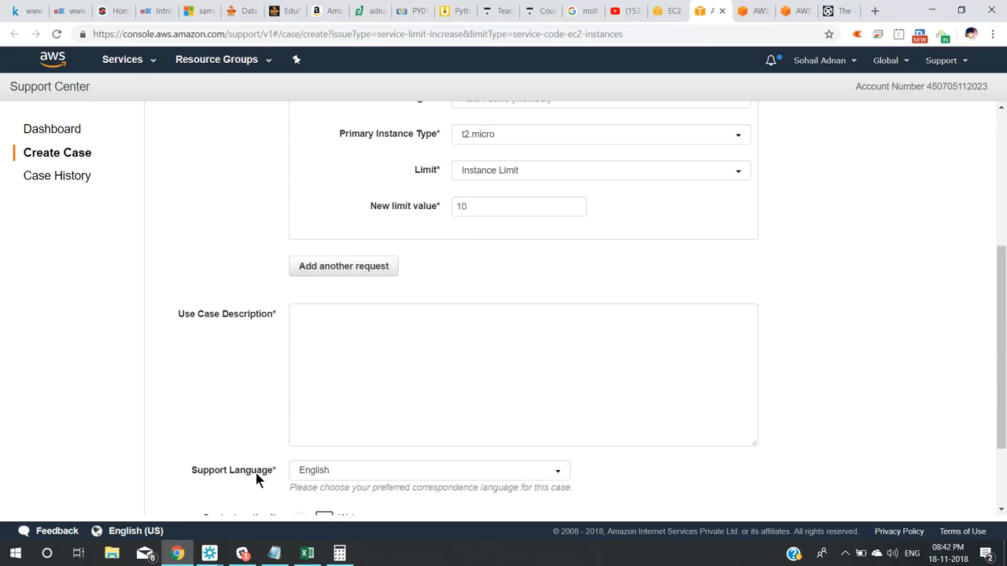
Enter 'Dear Sir/Madam' as the use case description and review the rest of the form.
click(378, 308)
text(D)
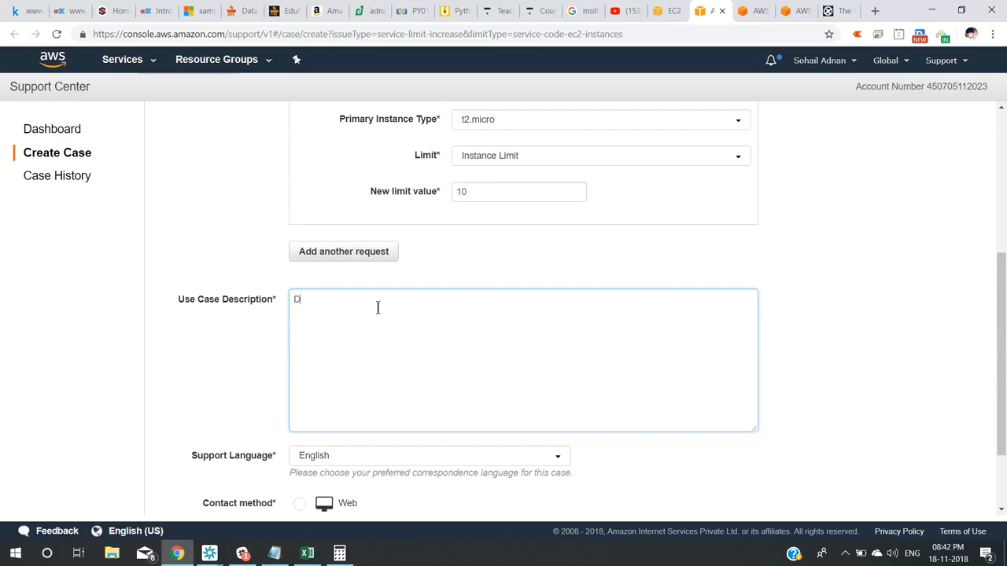
text(ear Sir/Madam)
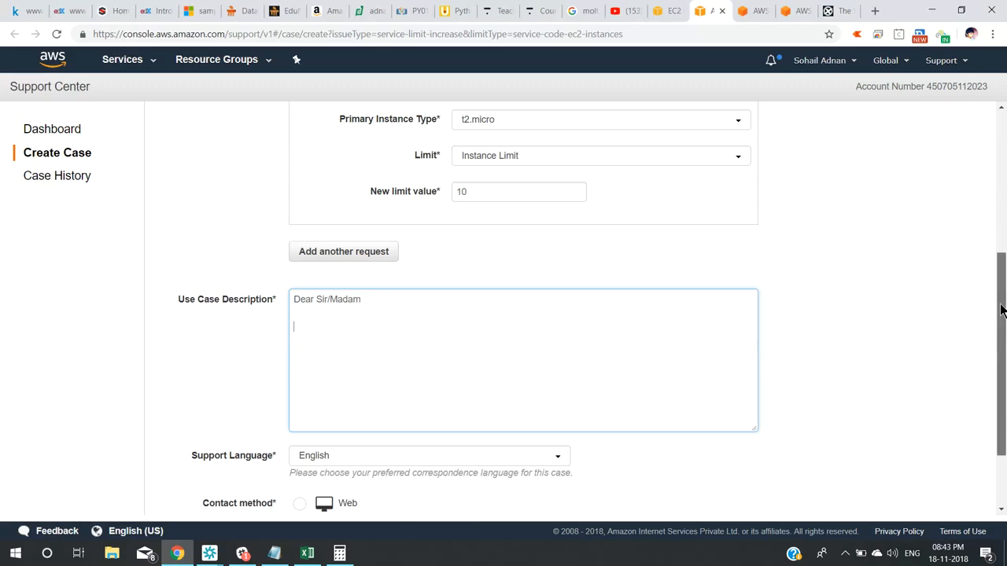
scroll(1001, 311, up, 3)
scroll(582, 307, up, 1)
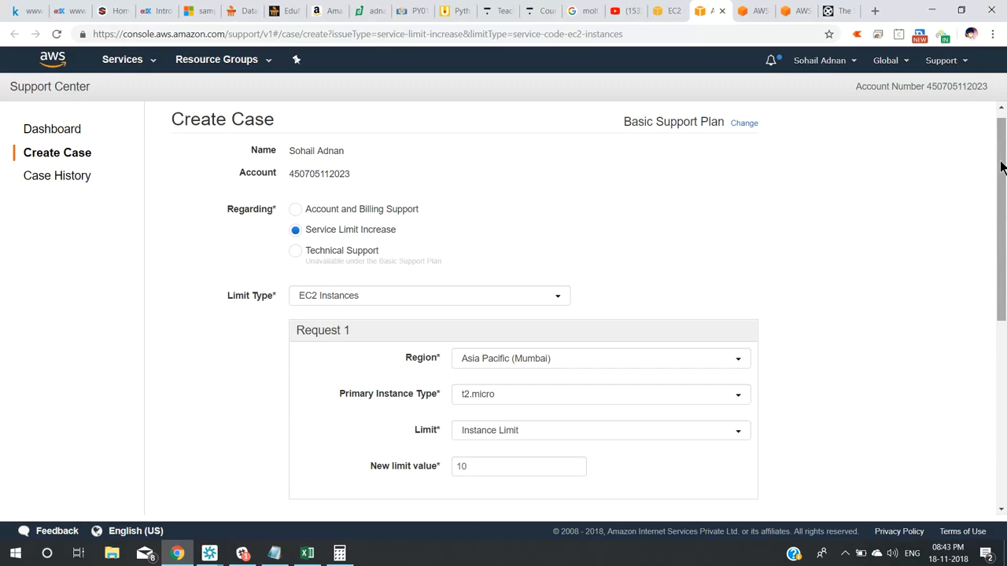
drag(1001, 171, 1002, 321)
scroll(345, 421, down, 1)
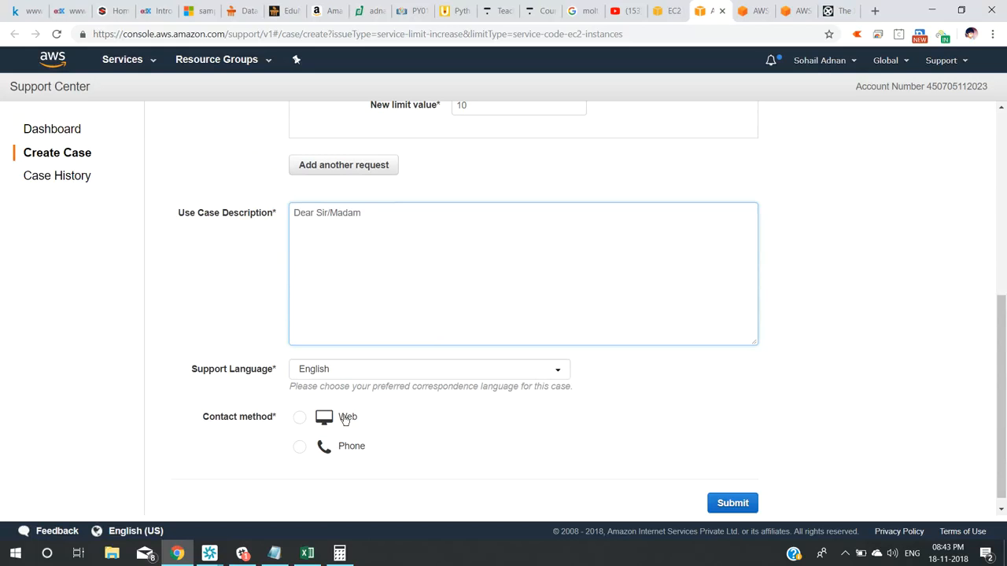
Choose Web as the contact method, submit the case, and scroll back to review it.
click(301, 421)
click(301, 421)
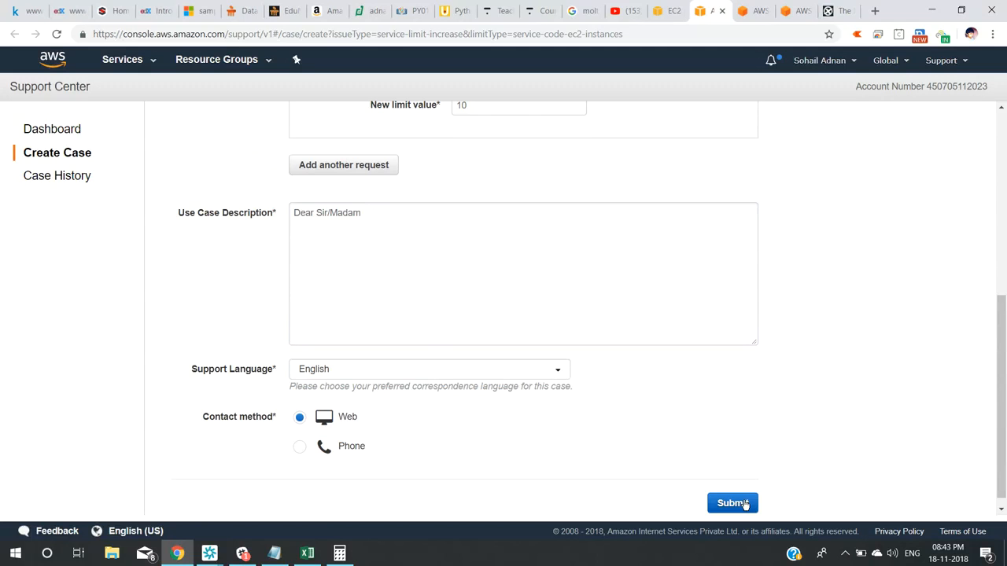
click(745, 504)
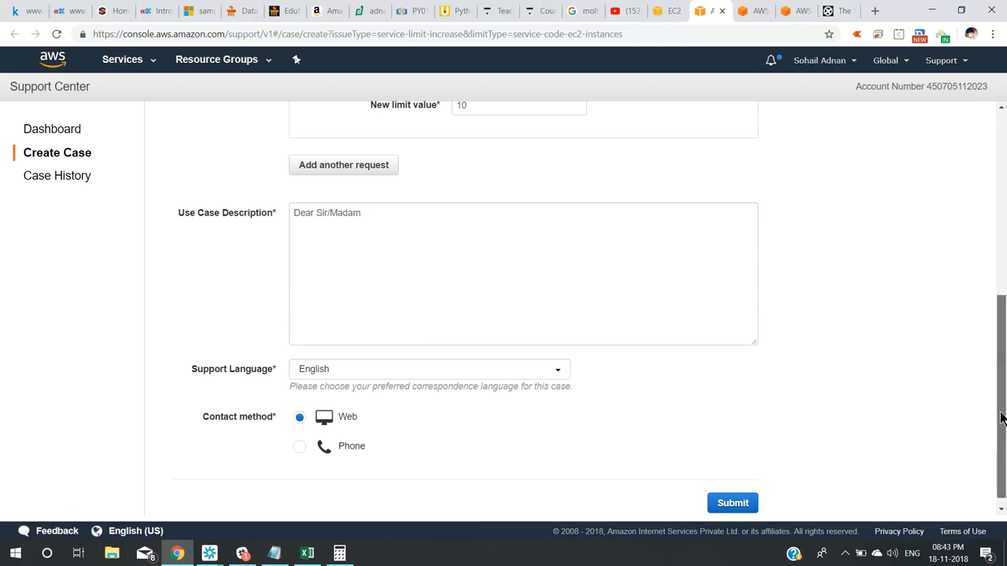
drag(1002, 417, 992, 254)
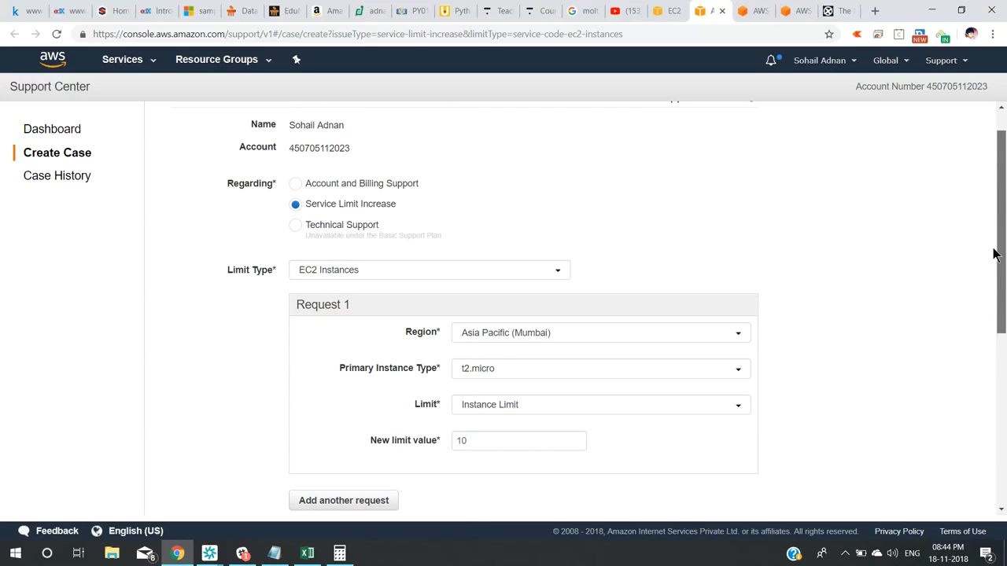
drag(993, 254, 999, 286)
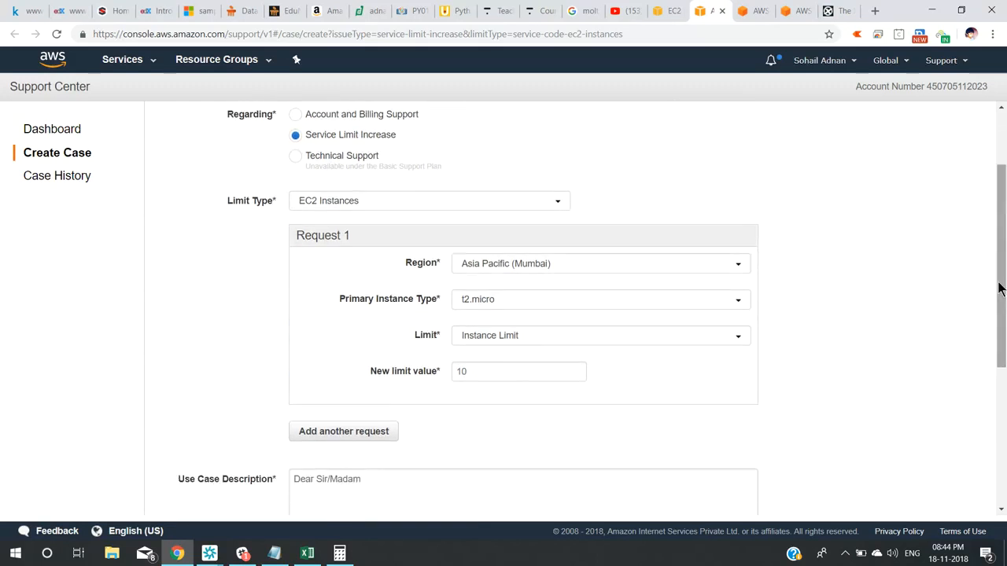
Close the Support tab and go to the EC2 Instances list for Mumbai.
click(722, 11)
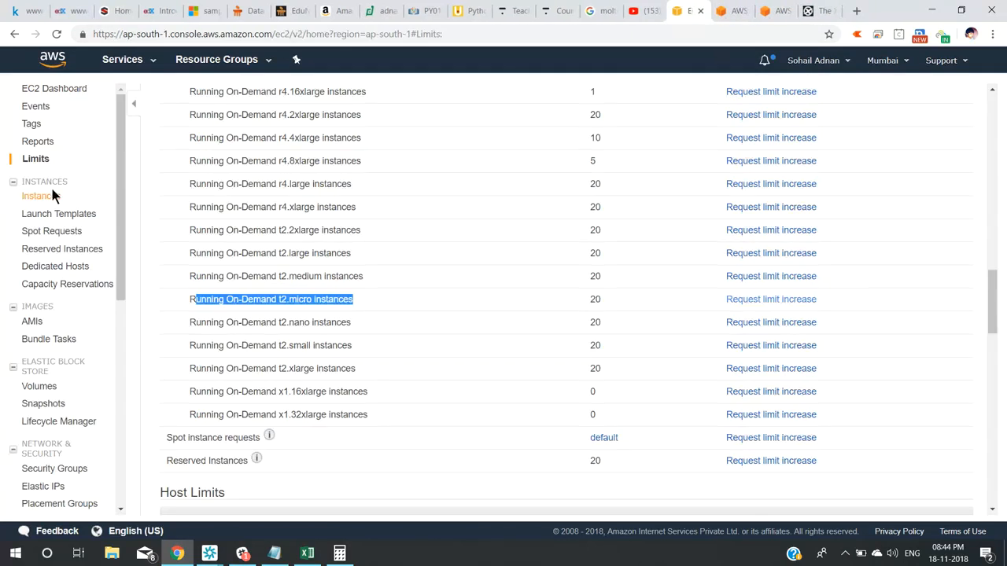
click(32, 196)
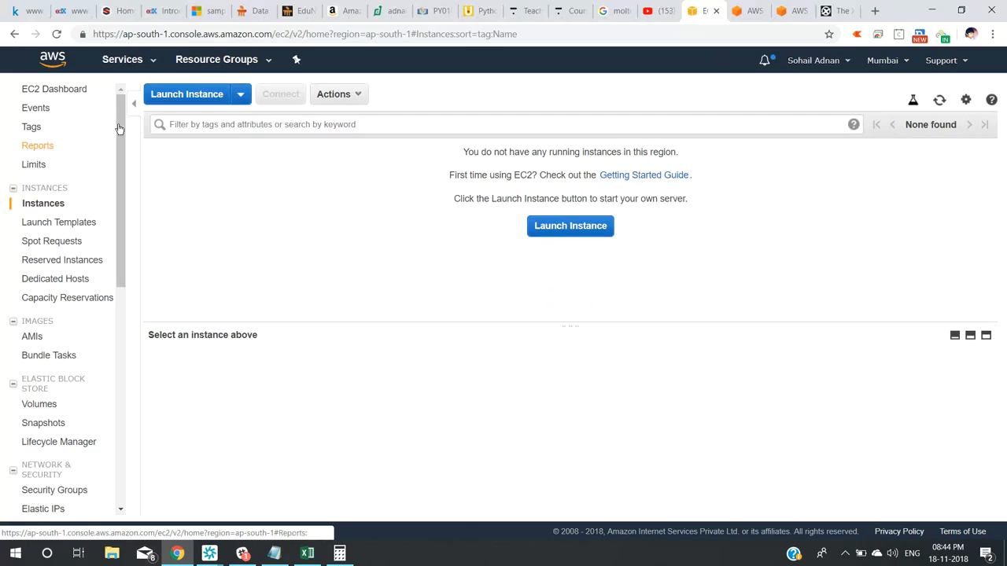
Start Launch Instance and highlight the Amazon Linux AMI 2018.03.0 title in the AMI list.
click(187, 96)
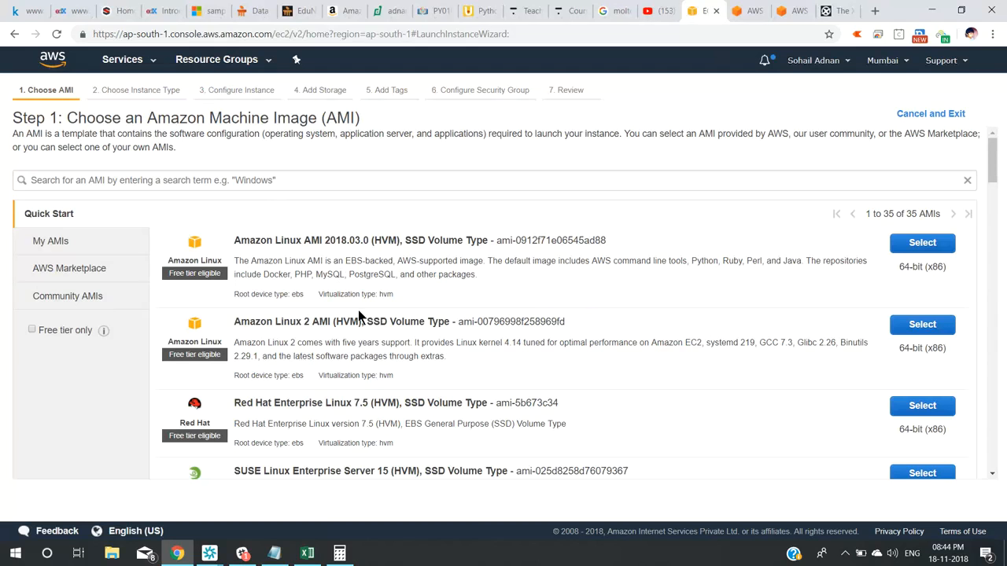
triple_click(257, 244)
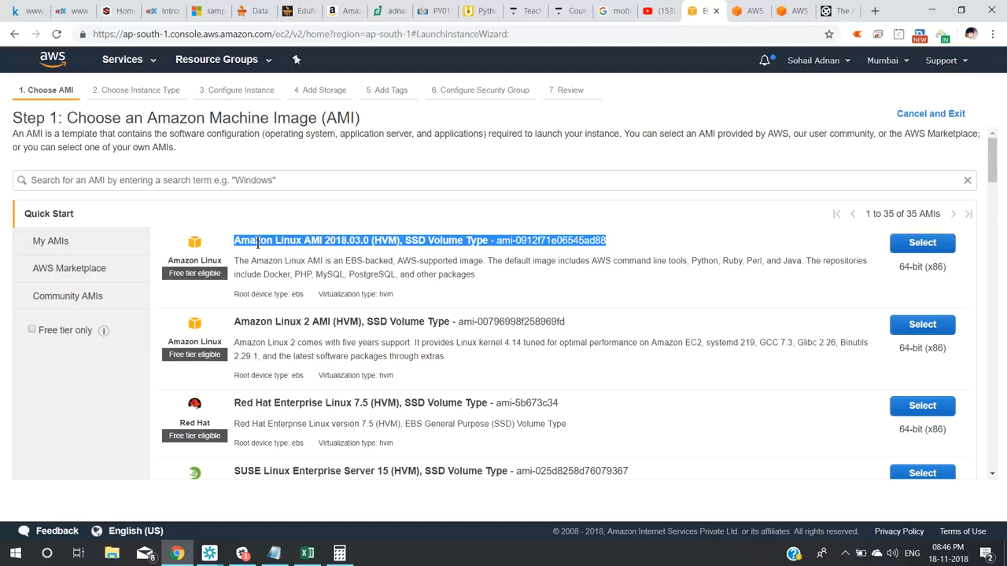
Look through the Quick Start AMIs, then choose Microsoft Windows Server 2016 Base.
triple_click(242, 402)
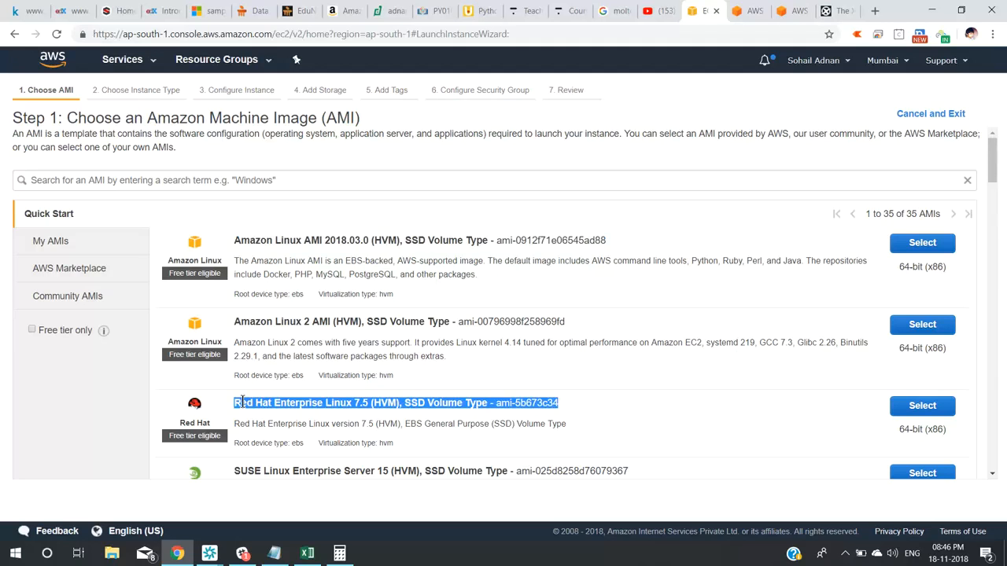
scroll(242, 402, down, 1)
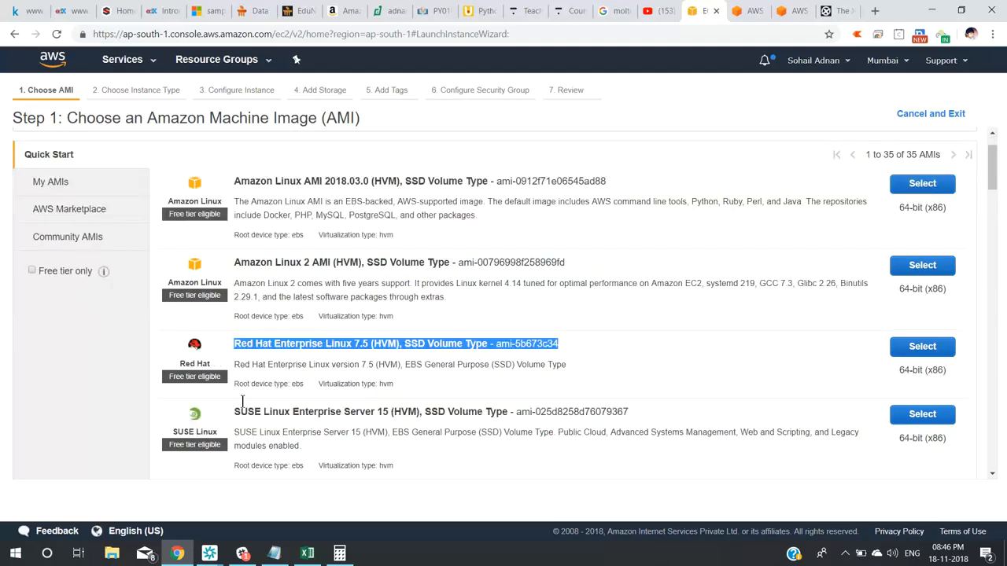
scroll(243, 402, down, 3)
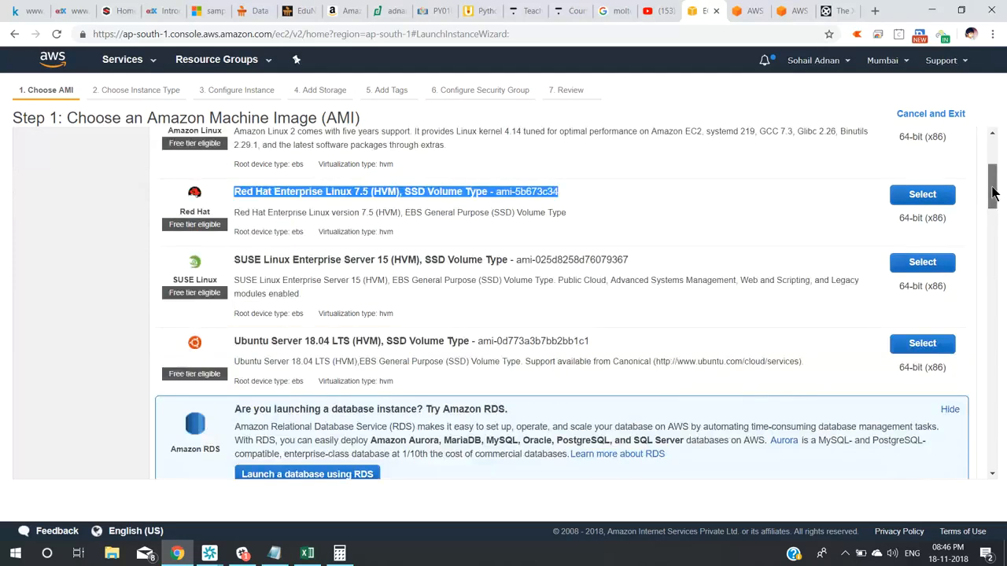
scroll(993, 194, up, 1)
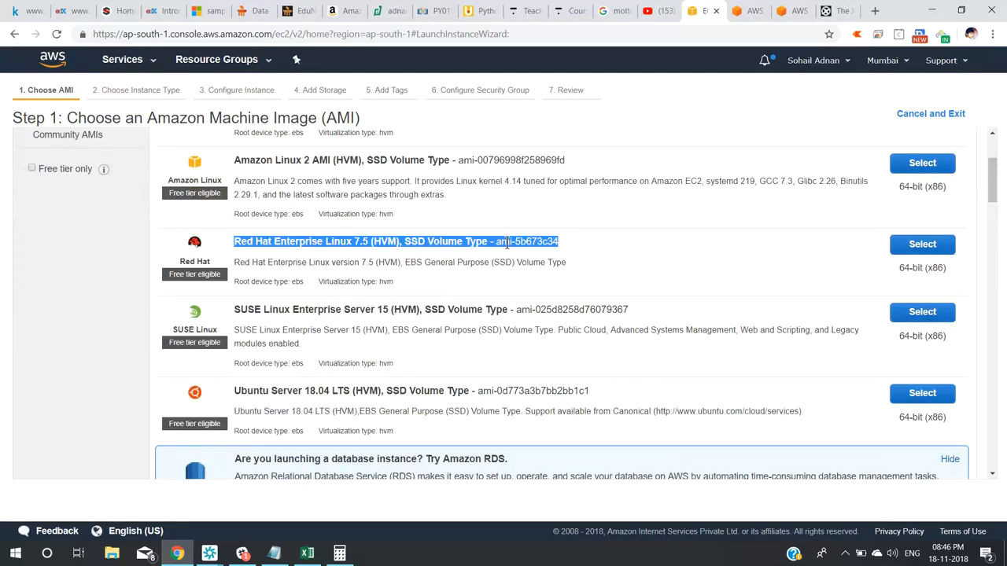
triple_click(251, 309)
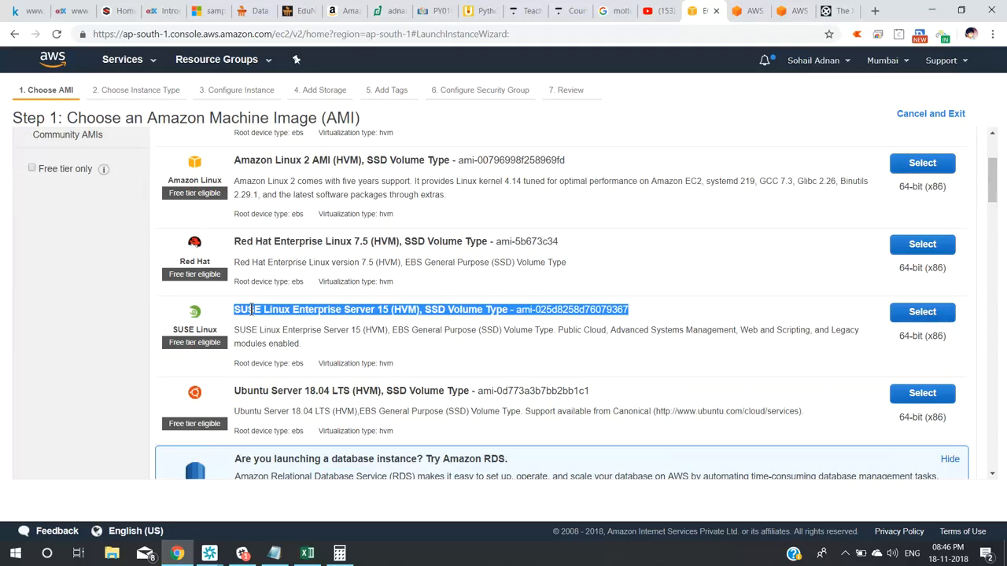
triple_click(256, 391)
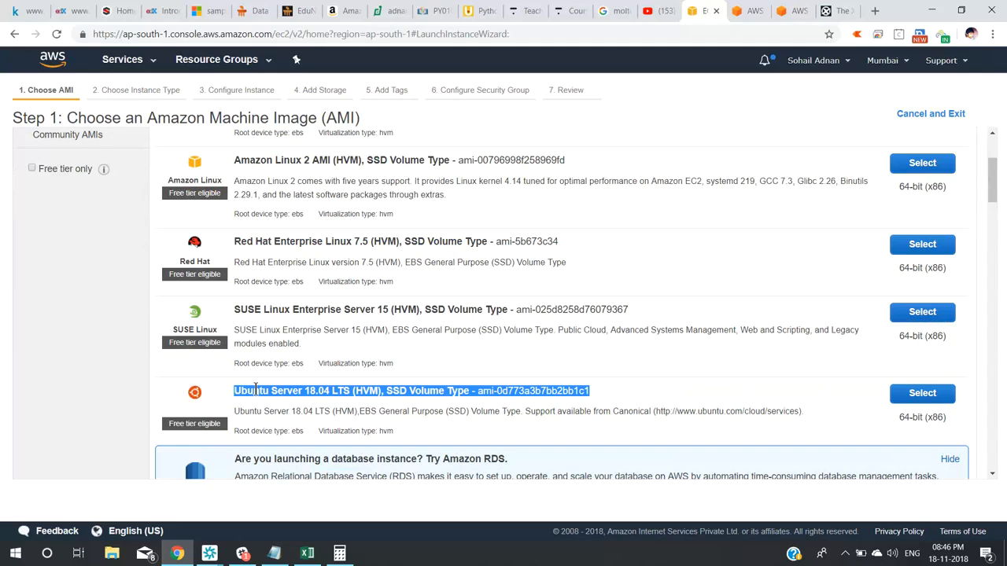
scroll(258, 394, down, 1)
scroll(258, 395, down, 2)
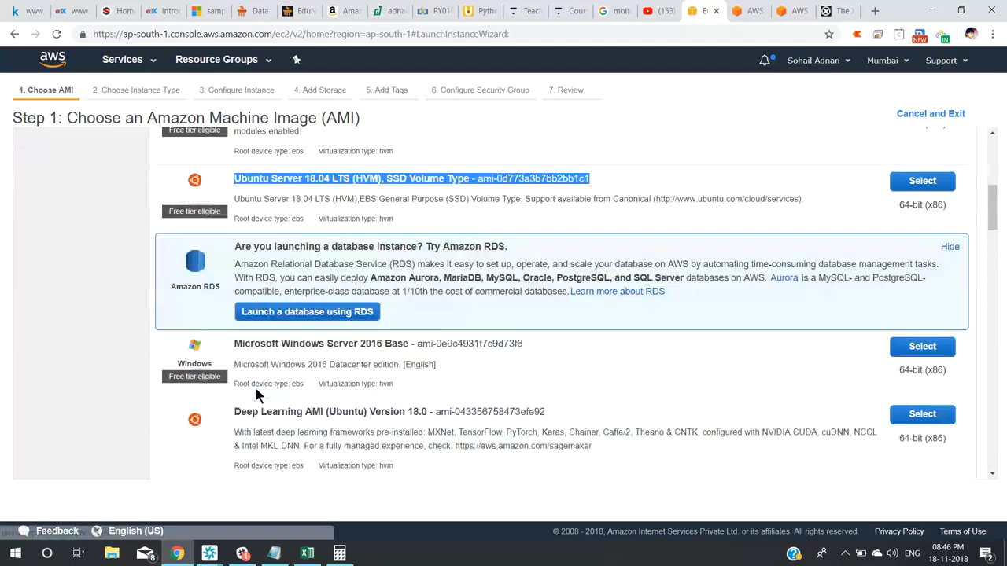
triple_click(263, 346)
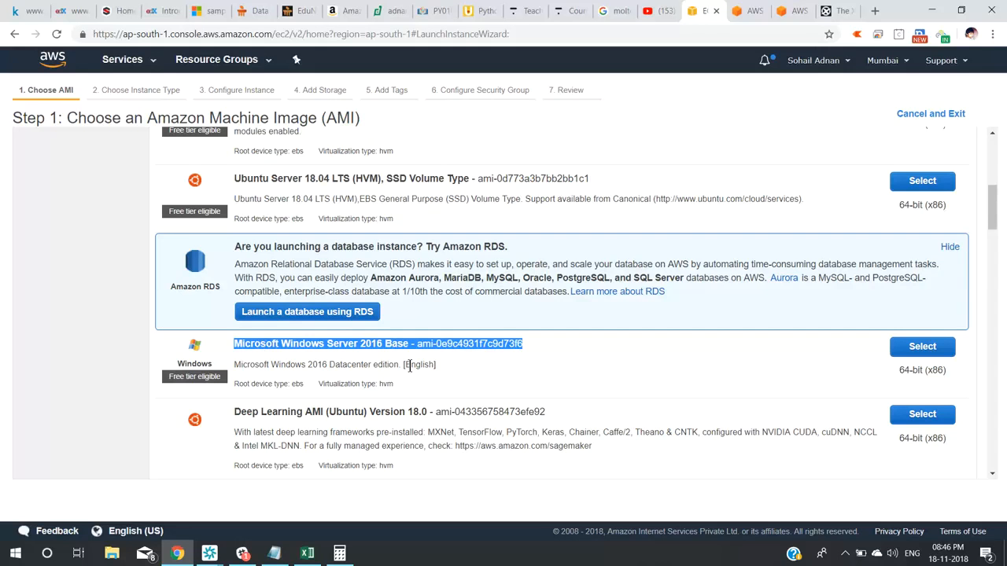
click(944, 350)
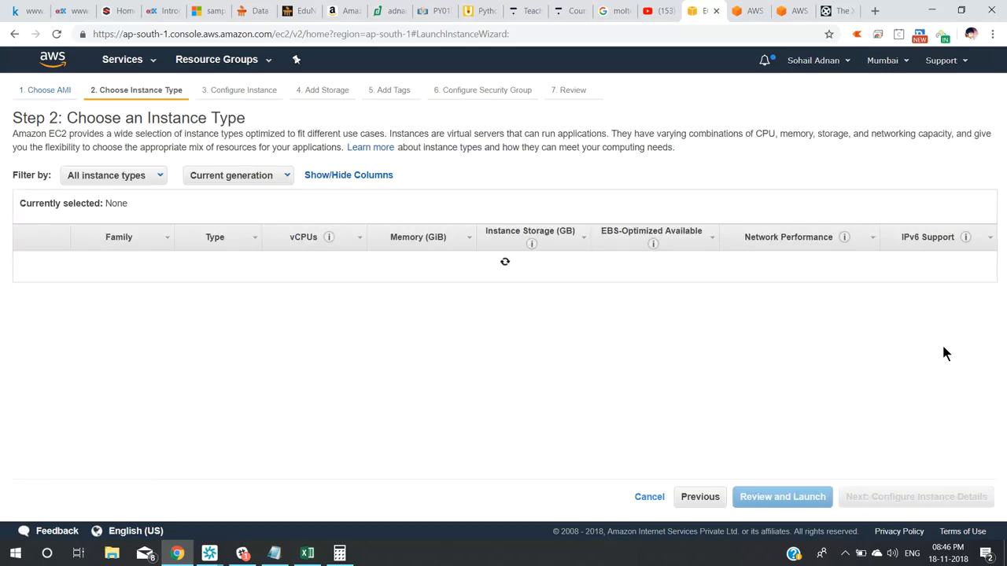
Return to Step 1 and look at the Deep Learning and Windows Server 2016 with Containers AMIs.
click(701, 498)
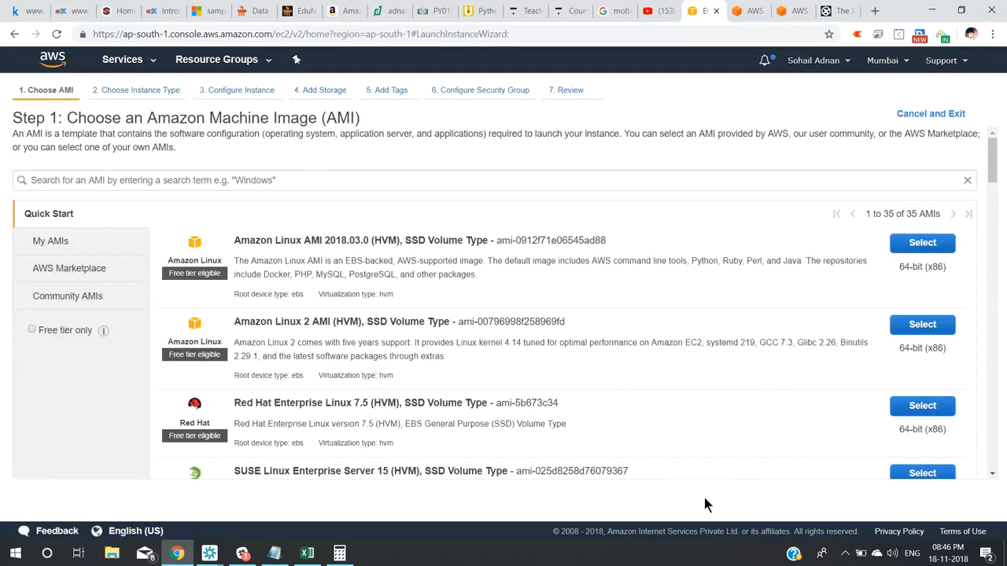
scroll(995, 181, down, 1)
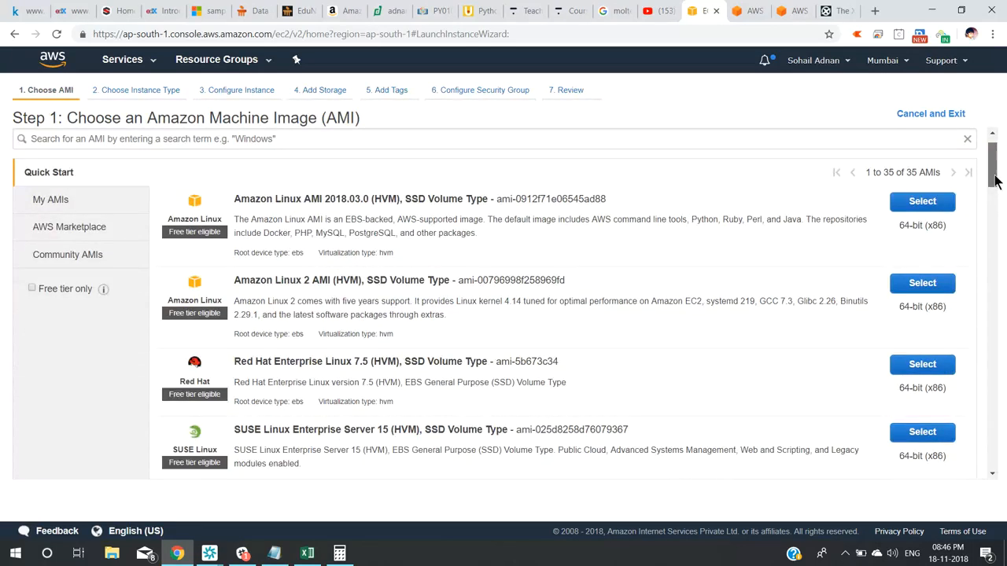
scroll(995, 189, down, 3)
scroll(996, 198, down, 3)
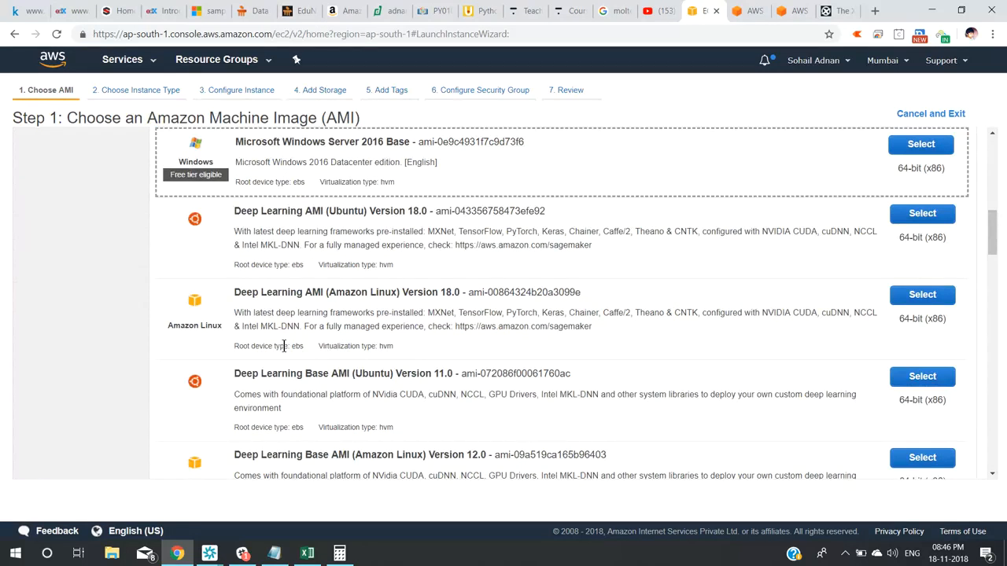
triple_click(275, 297)
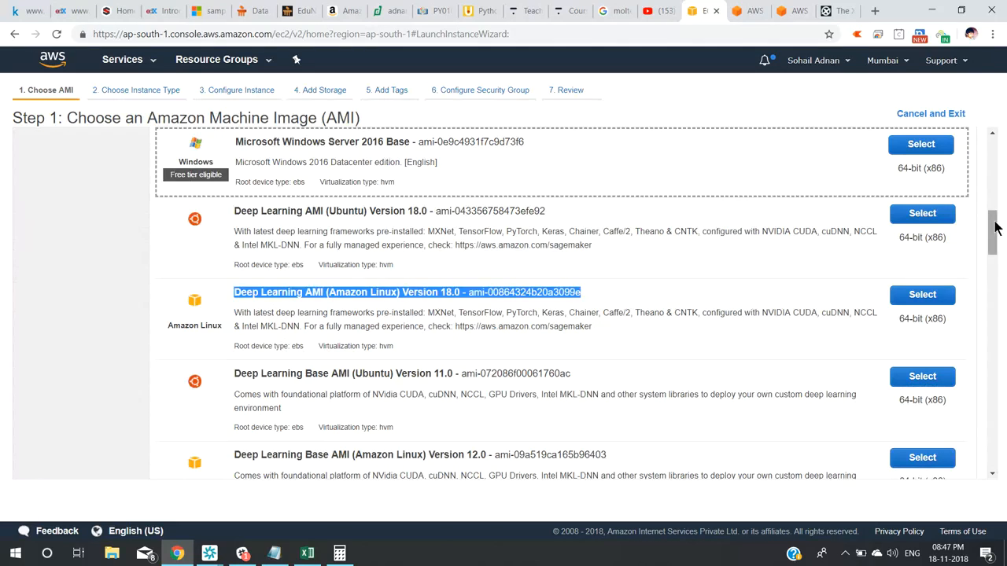
drag(993, 230, 996, 267)
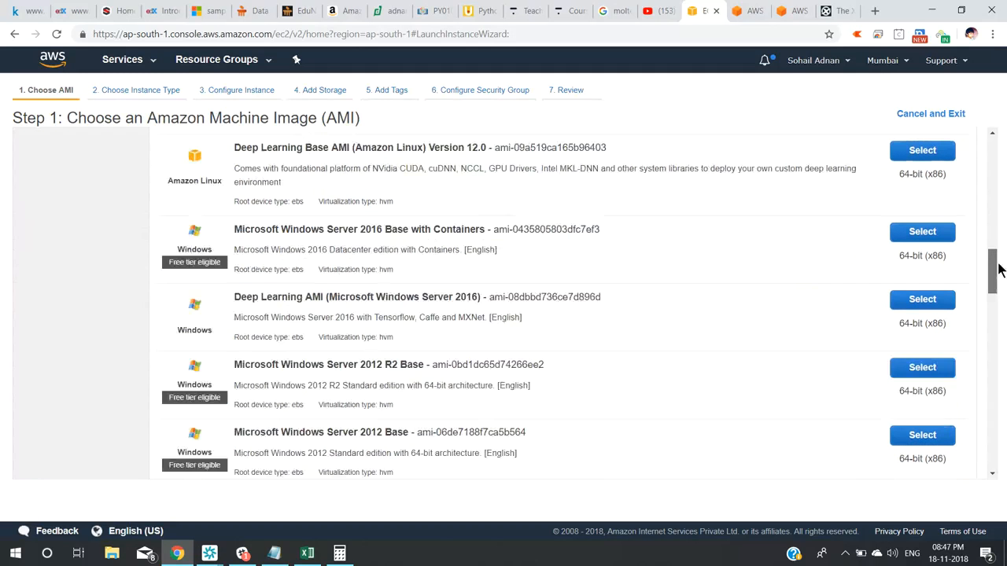
triple_click(444, 227)
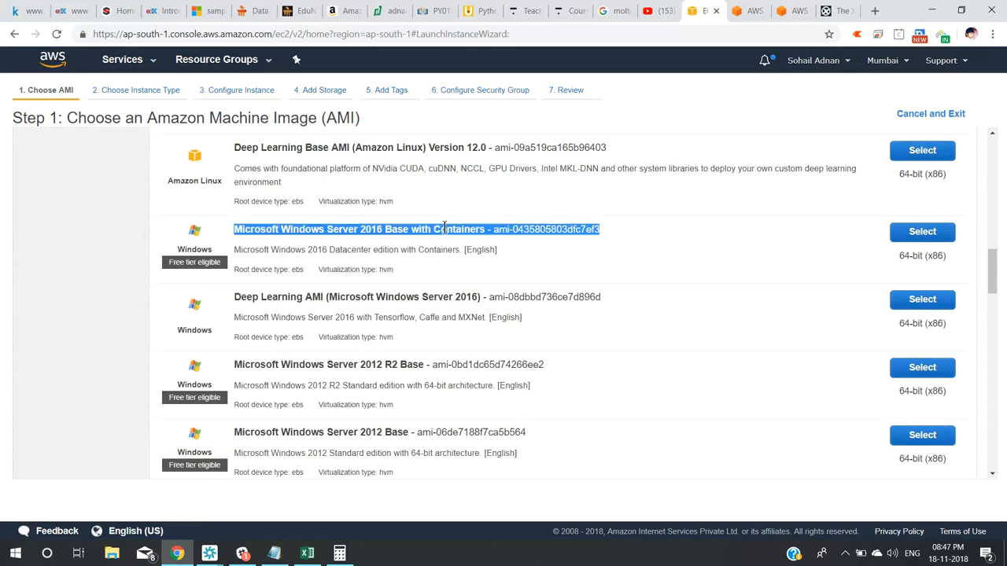
triple_click(286, 297)
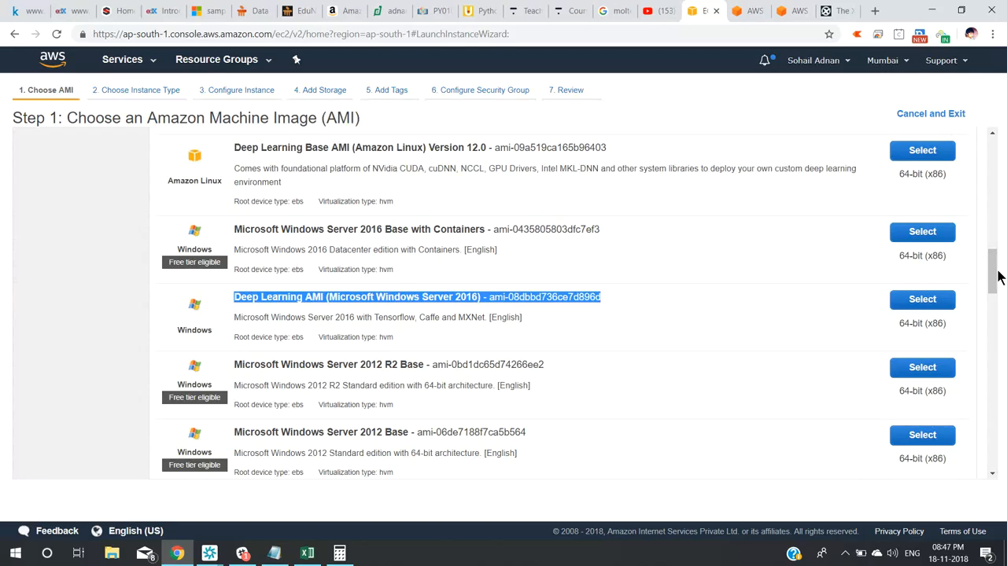
Search the AMI list for 2003 and inspect Windows Server 2003 R2 Base and .NET Core 2.1.
drag(994, 276, 992, 205)
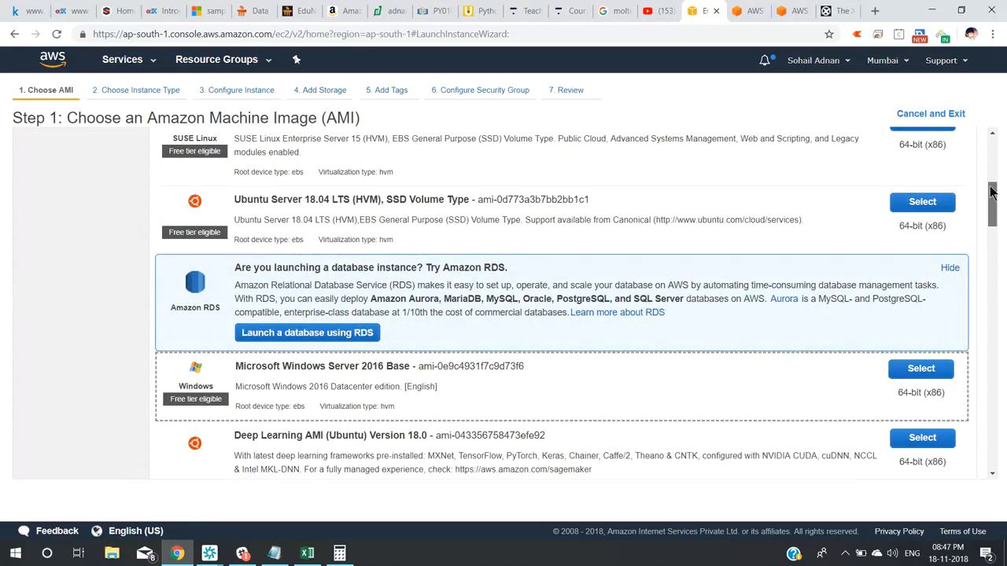
drag(993, 192, 993, 141)
scroll(370, 325, up, 1)
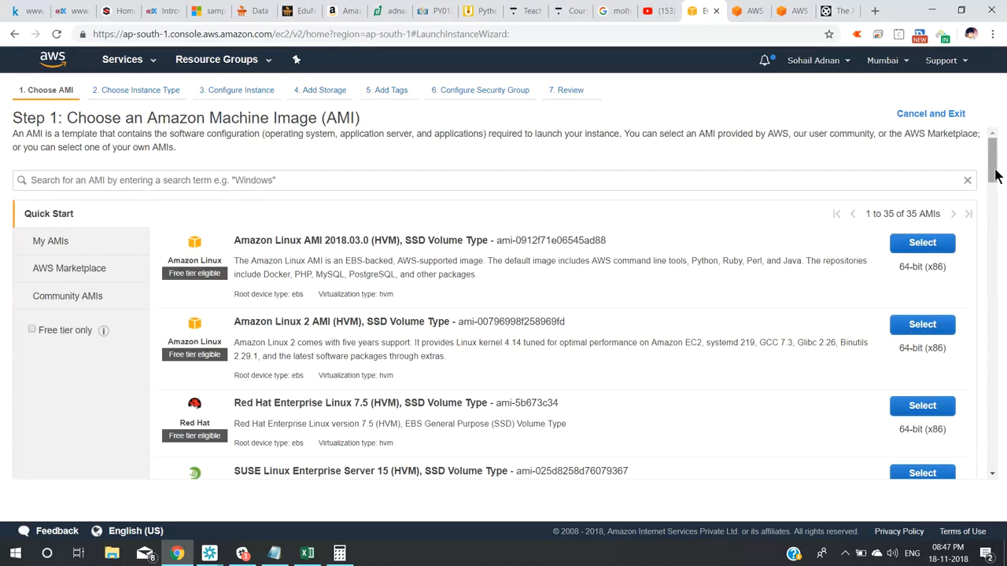
drag(995, 177, 1003, 238)
scroll(196, 233, down, 1)
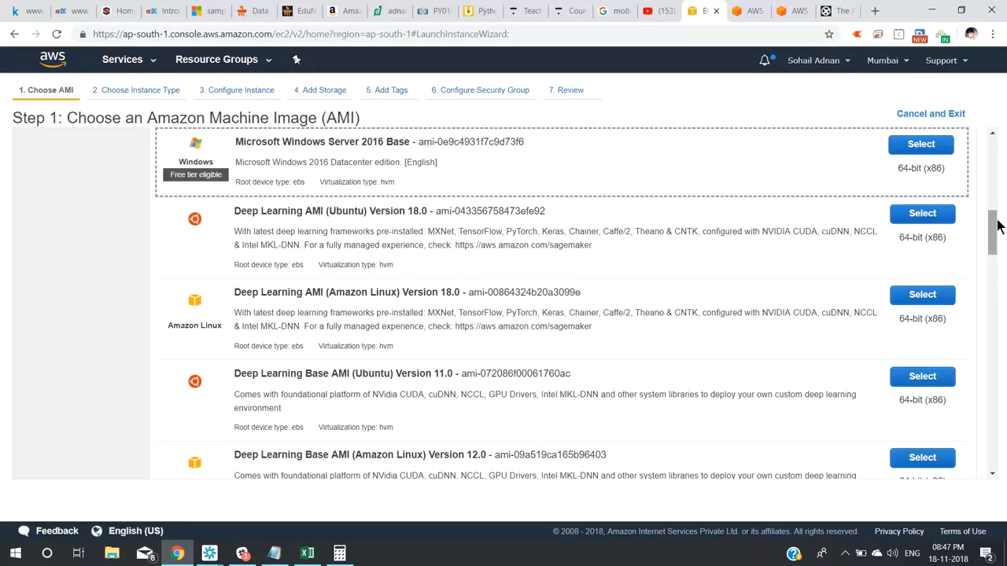
drag(998, 227, 1006, 398)
key(ctrl+f)
text(2003)
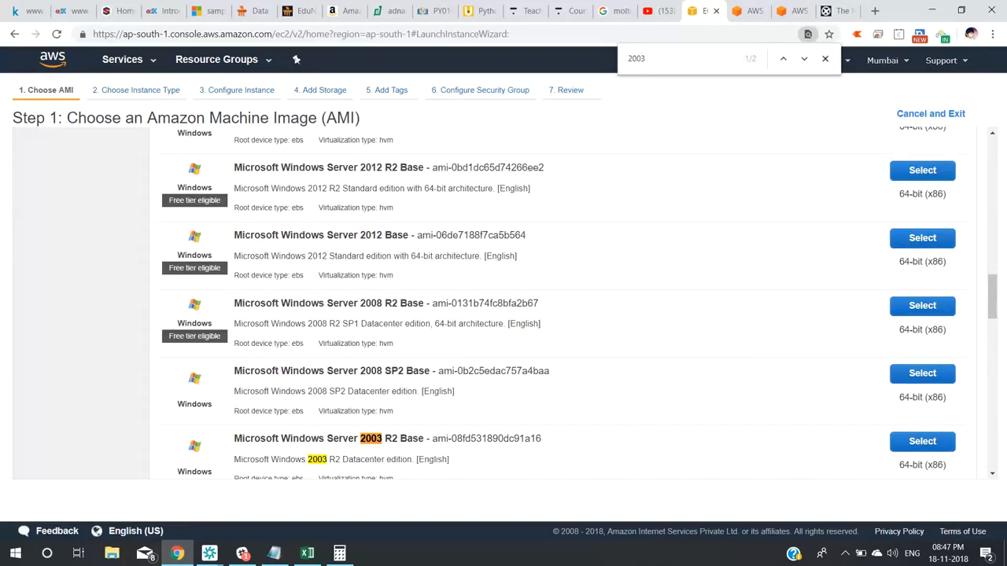
drag(996, 295, 997, 325)
triple_click(365, 237)
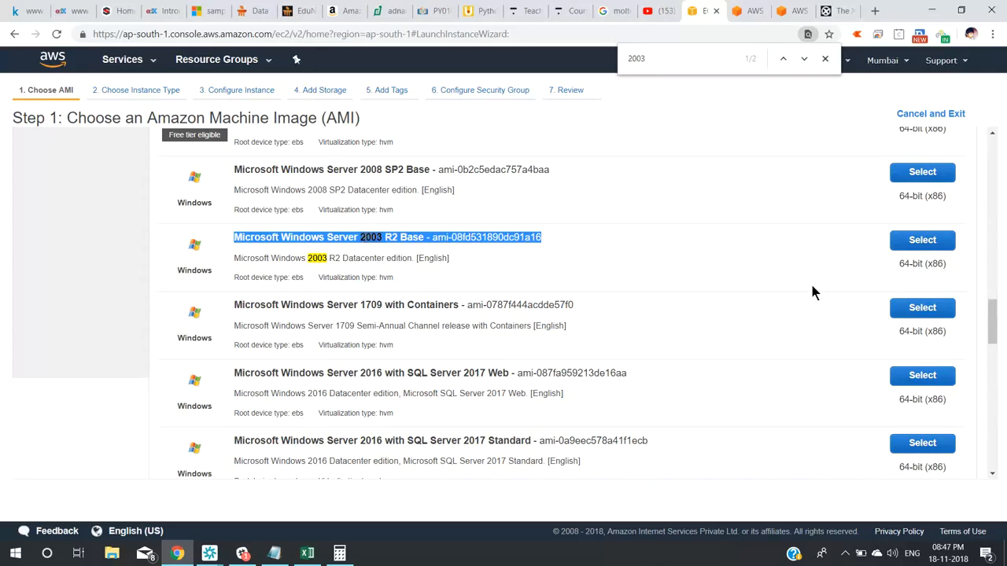
drag(996, 314, 1004, 364)
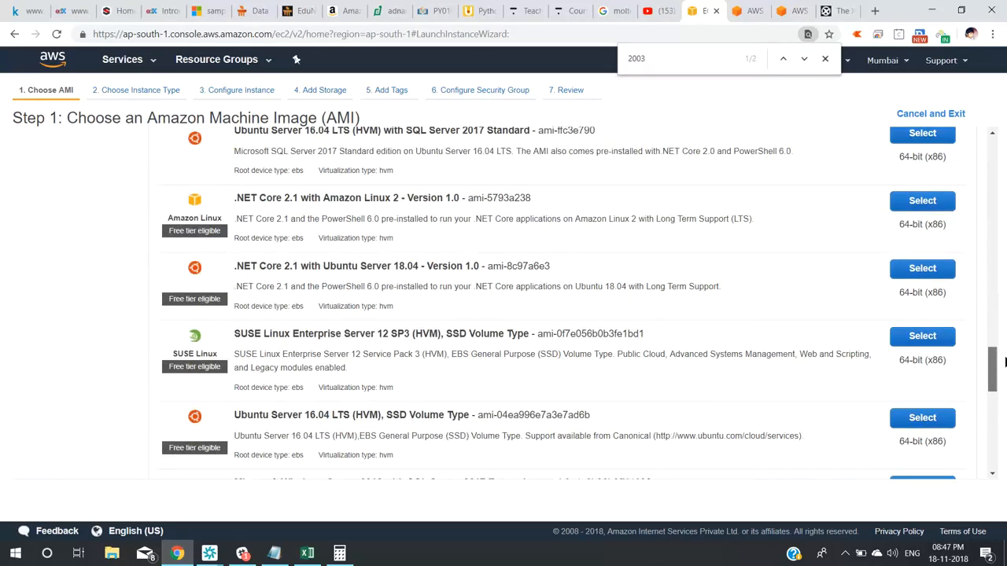
triple_click(247, 197)
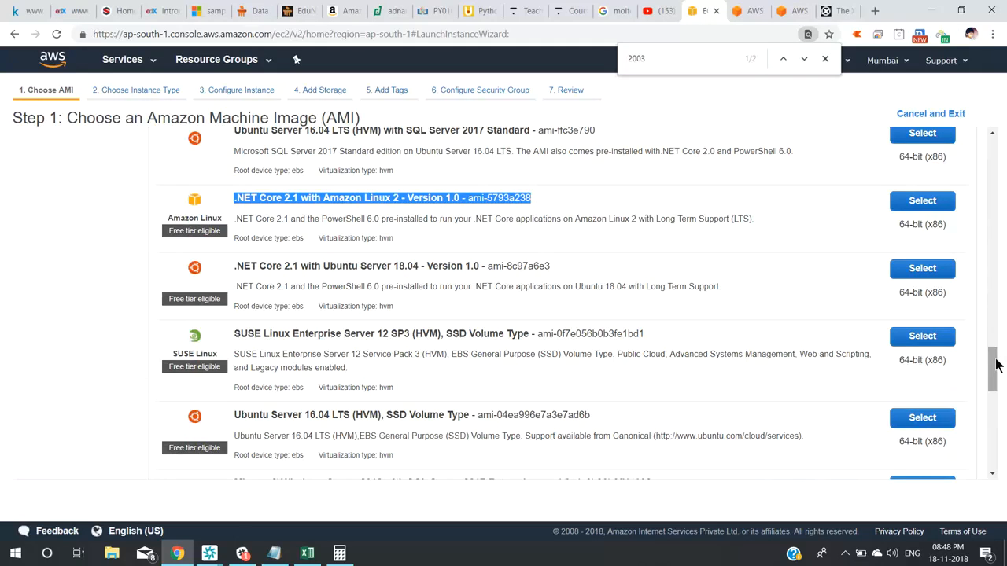
Return to Windows Server 2016 Base and check its hvm virtualization type.
drag(996, 364, 993, 448)
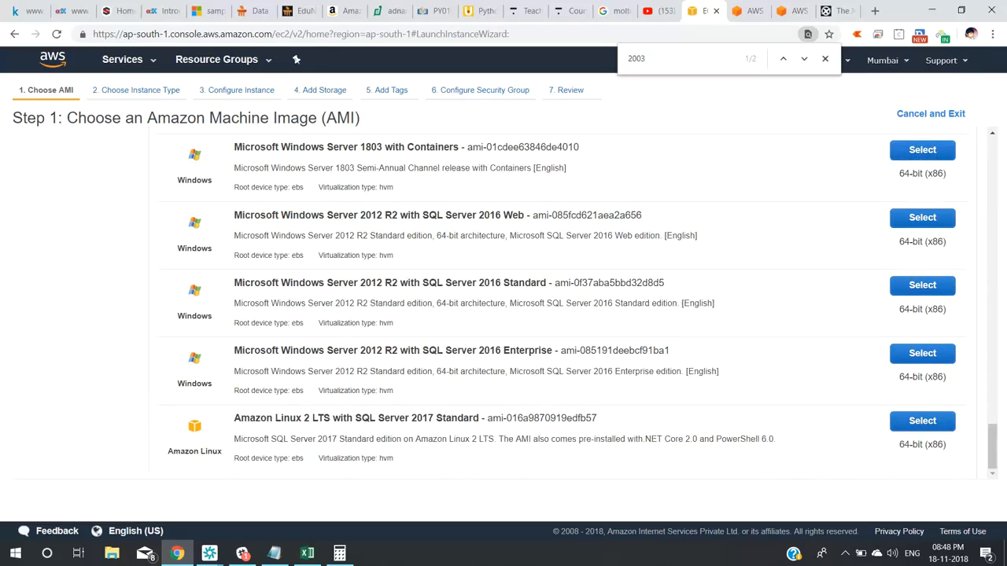
drag(992, 460, 982, 219)
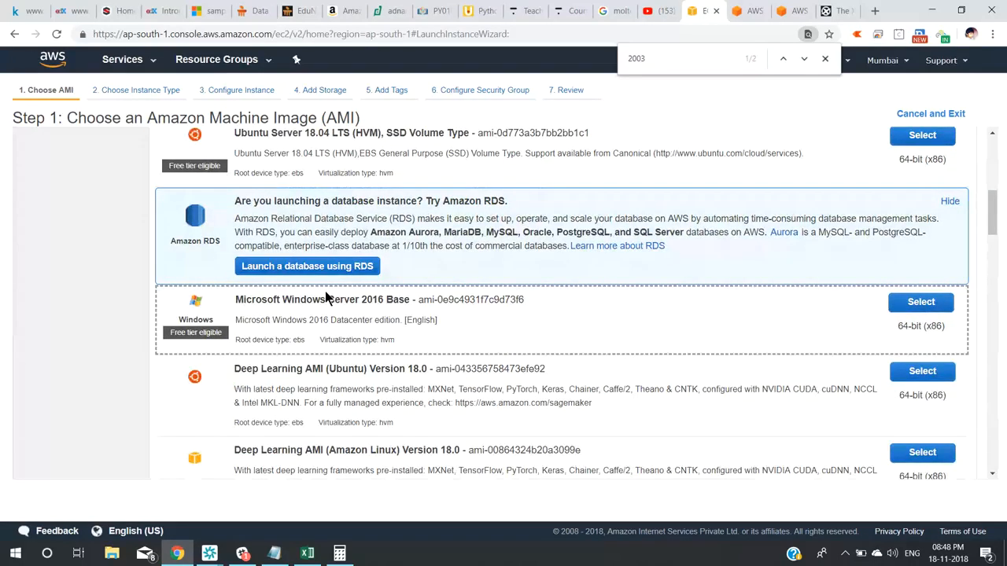
triple_click(327, 299)
click(399, 343)
drag(400, 348, 384, 343)
key(alt+Tab)
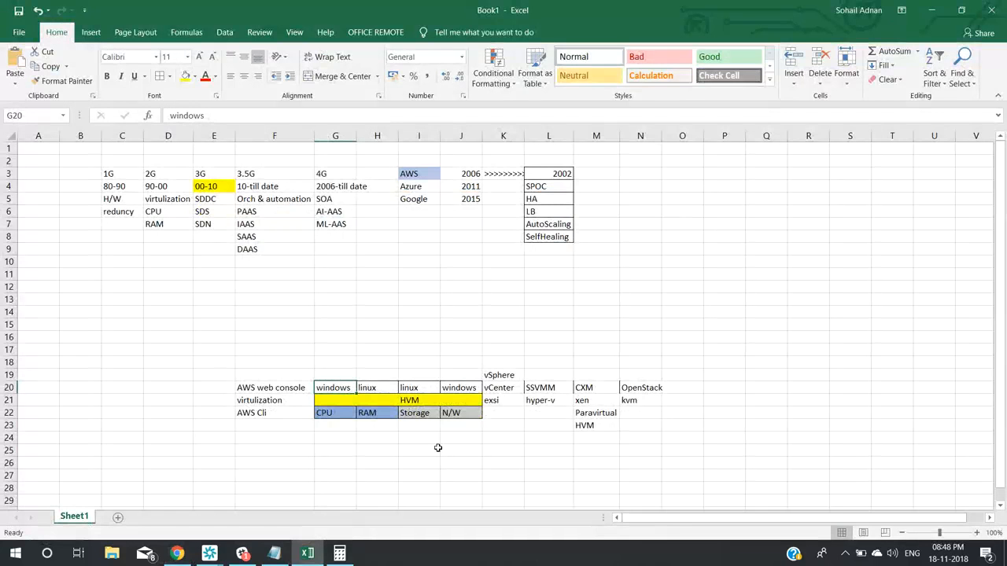
click(428, 401)
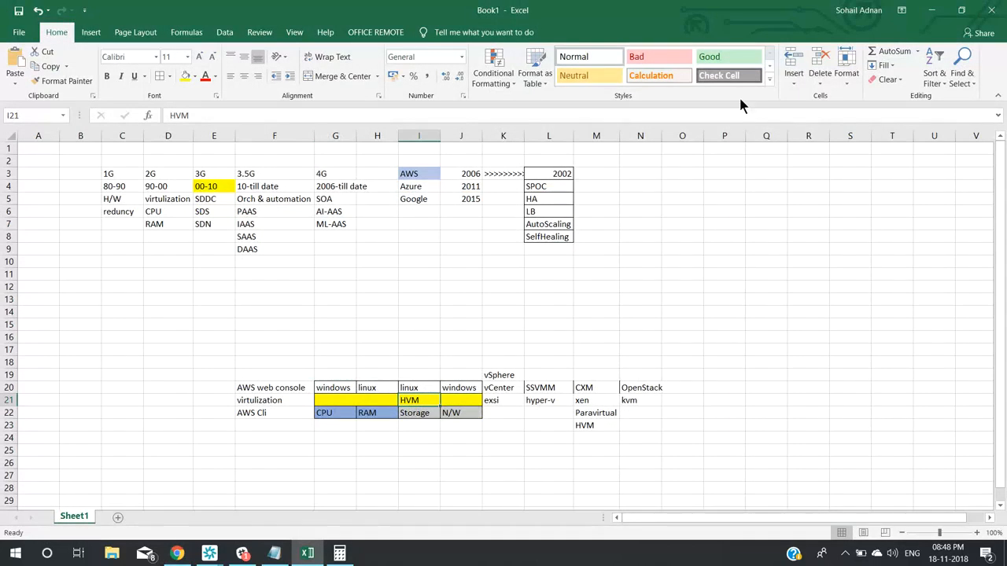
click(932, 14)
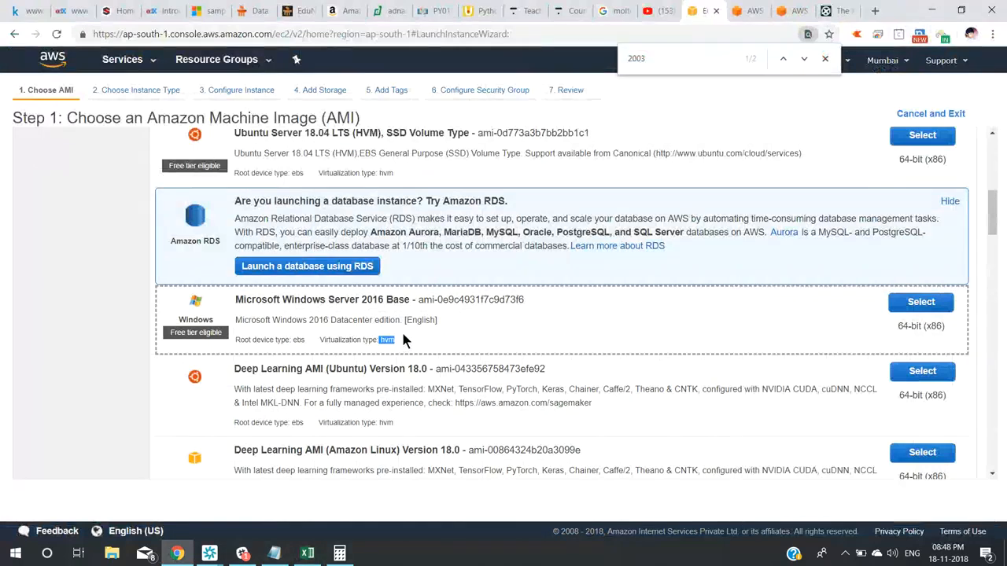
Close the find bar and select Windows Server 2016 Base to reach Choose an Instance Type.
key(Escape)
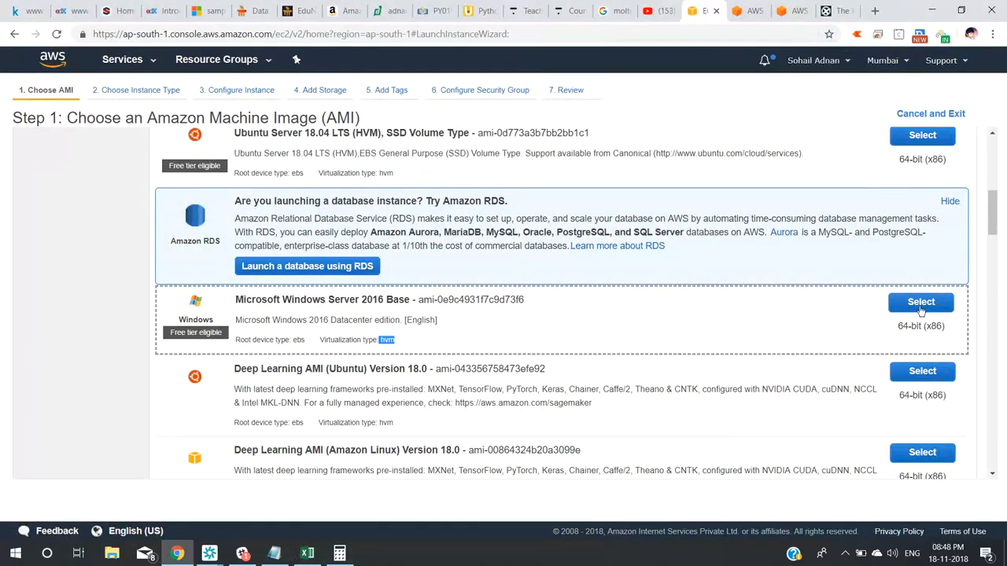
click(922, 303)
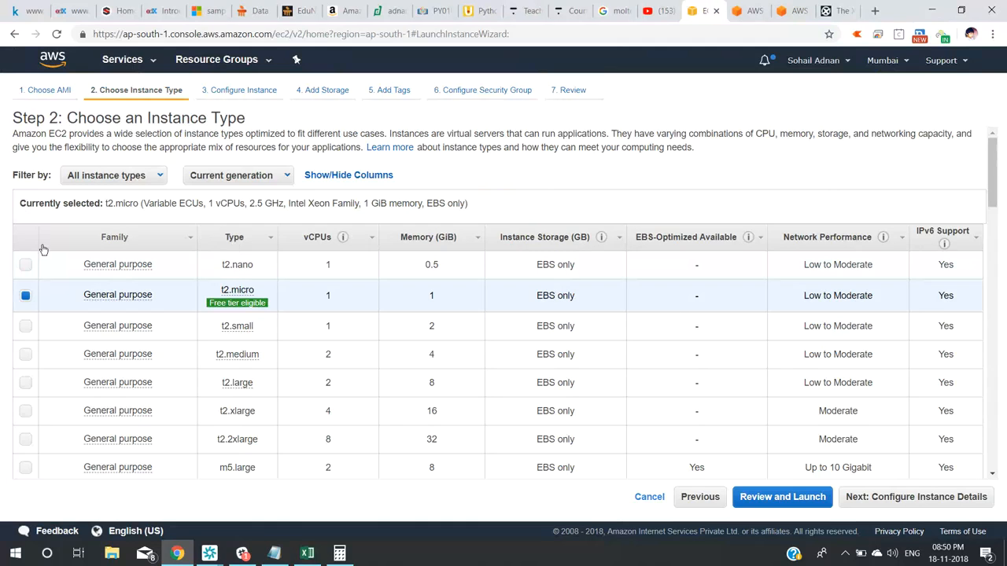
Compare vCPUs, memory and network performance of t2.nano (0.5 GiB) and t2.micro.
click(18, 269)
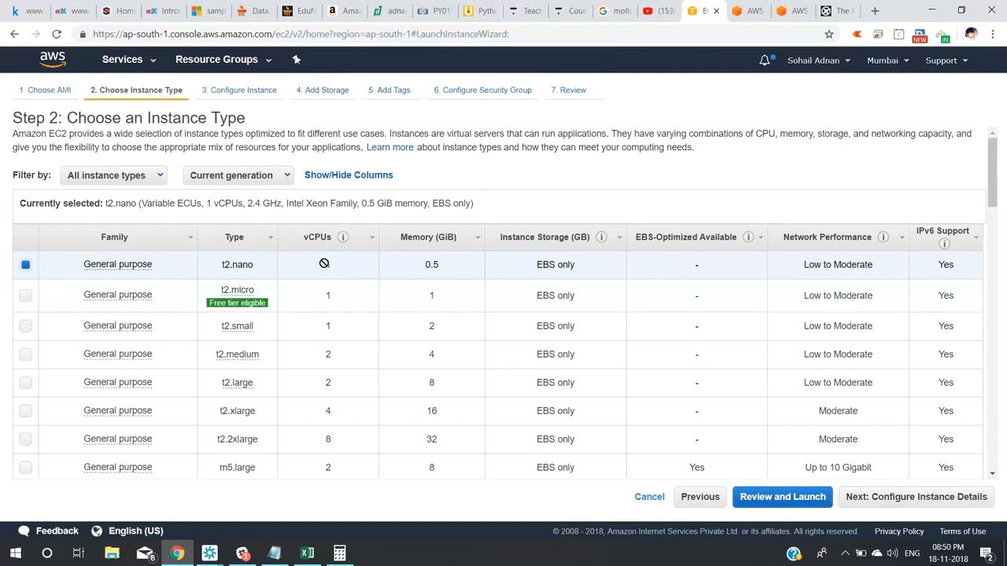
double_click(433, 264)
triple_click(837, 264)
click(30, 294)
mouse_move(222, 307)
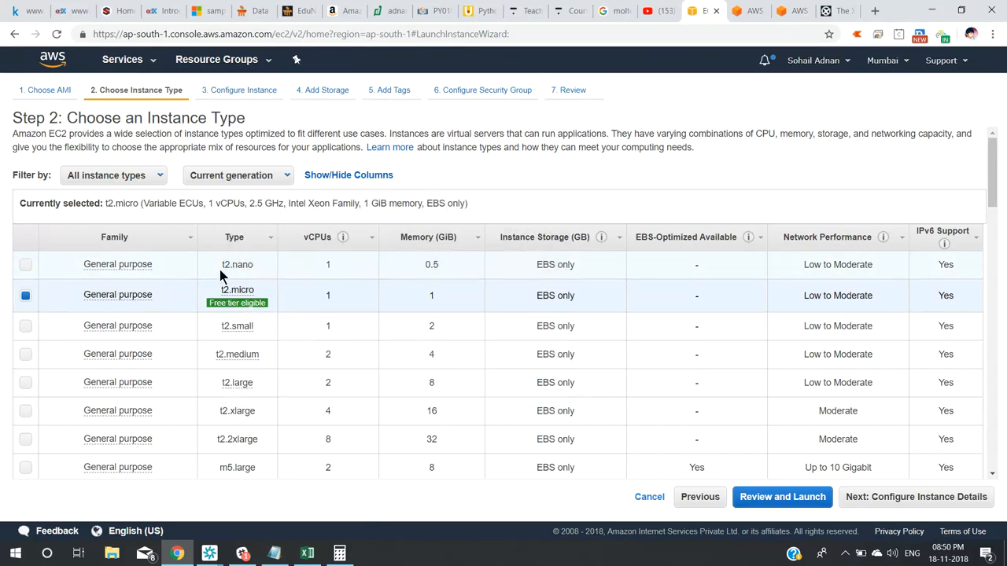
double_click(328, 296)
double_click(433, 295)
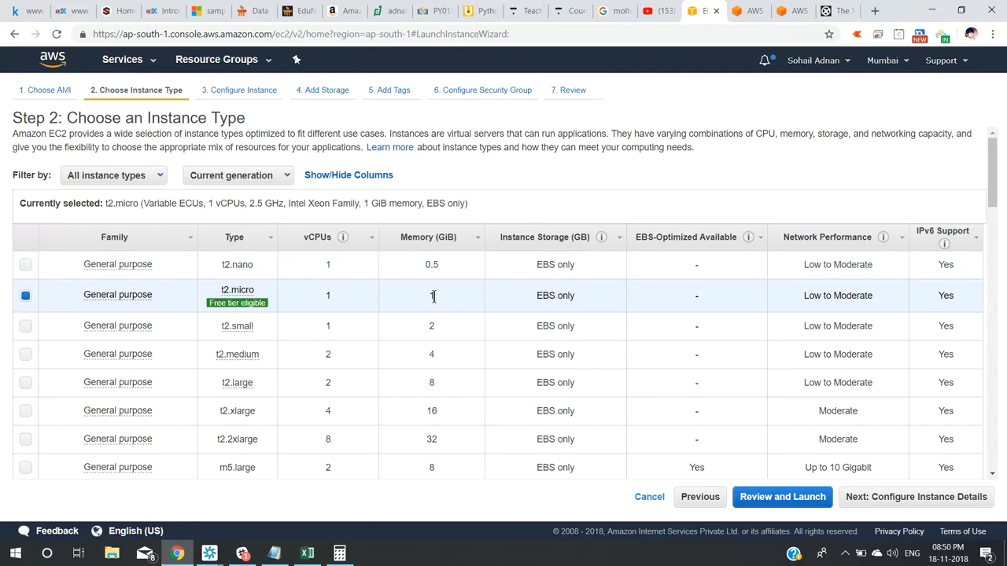
click(825, 297)
triple_click(825, 298)
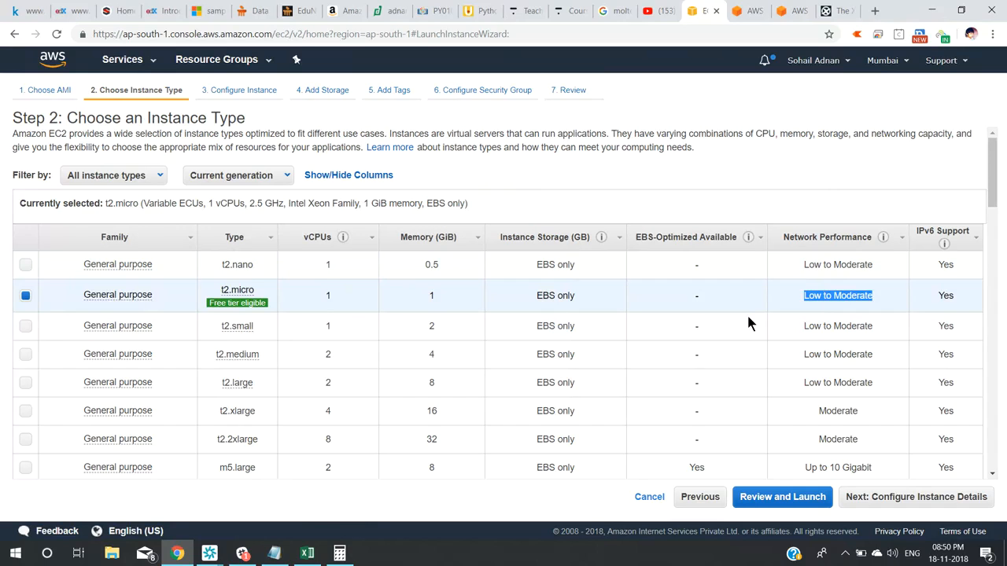
Select t2.small, then t2.medium, and check its 2 vCPUs.
click(26, 326)
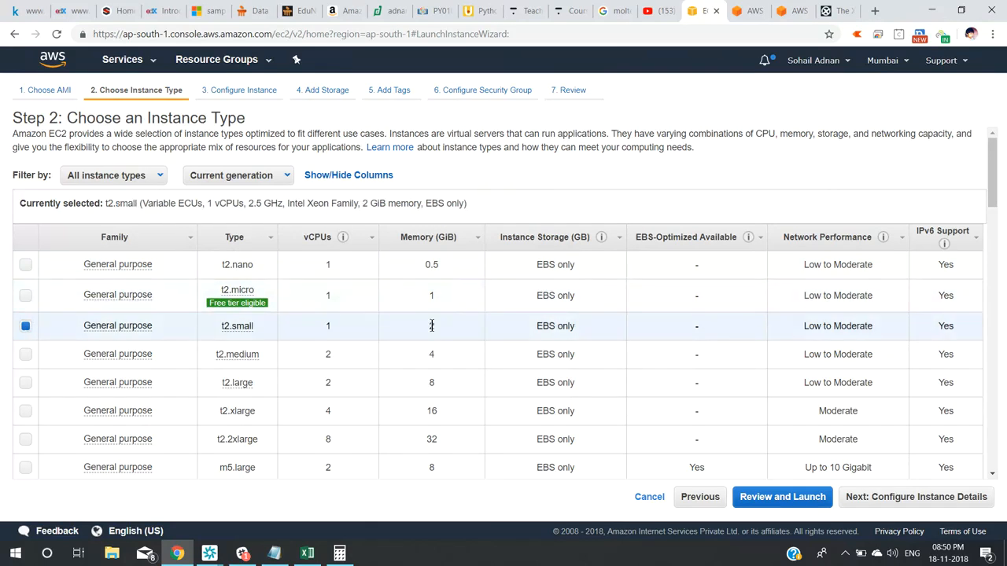
click(336, 364)
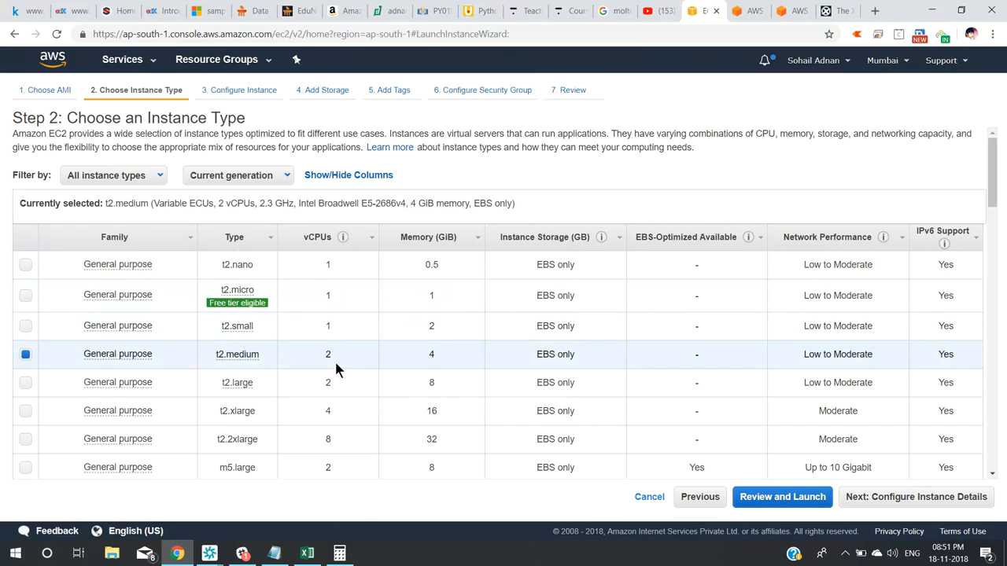
double_click(328, 354)
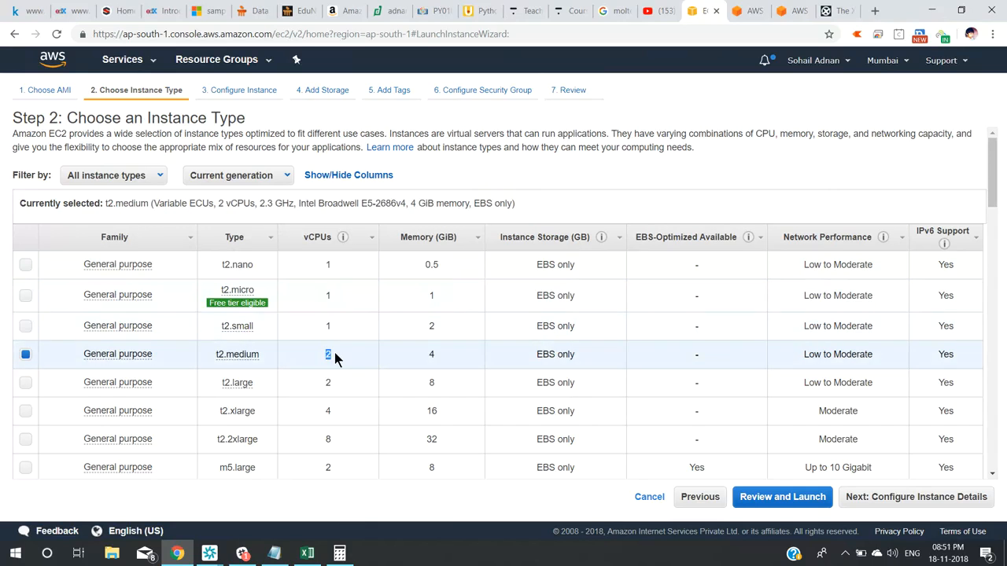
click(431, 354)
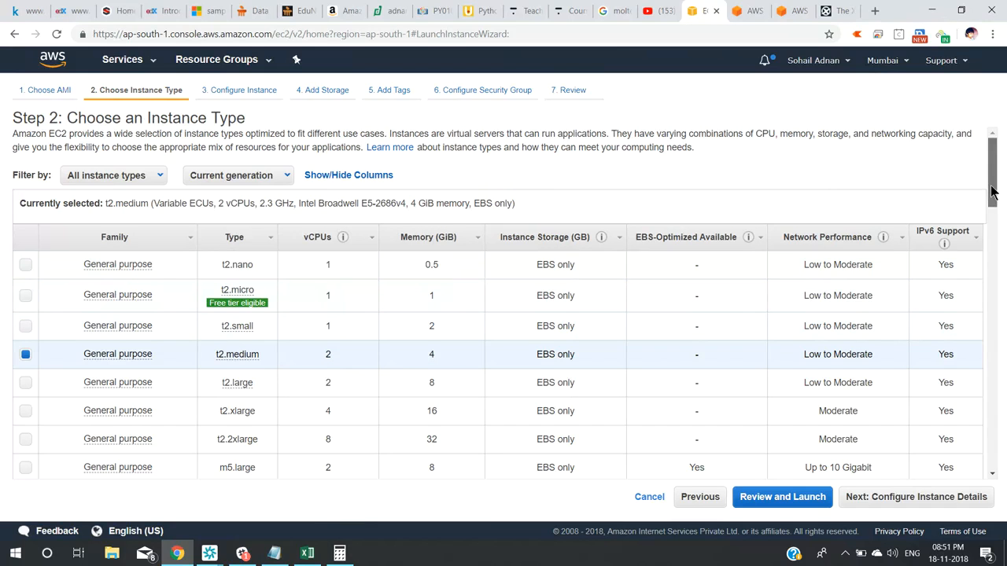
drag(991, 192, 998, 216)
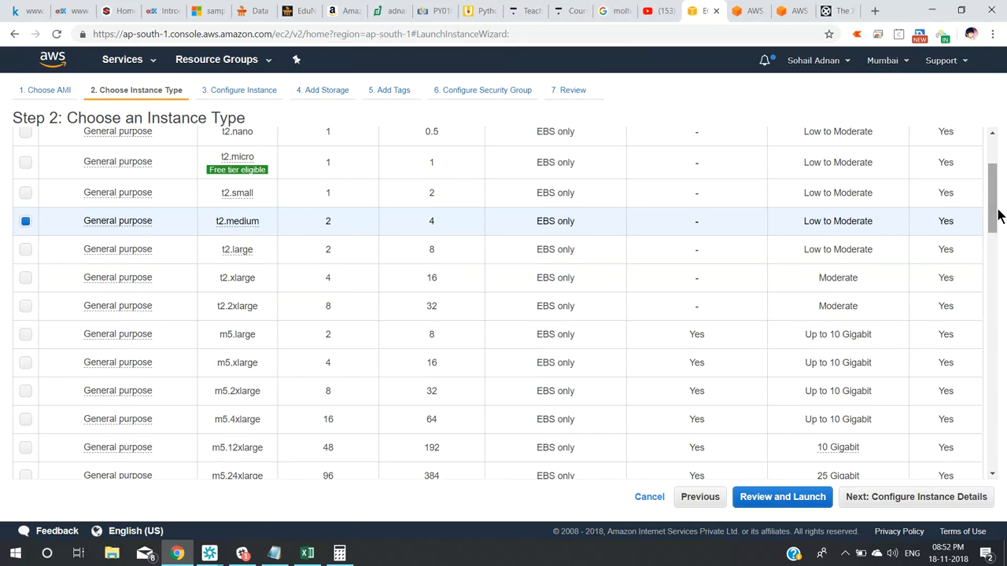
Compare t2.xlarge (16 GiB), m5.2xlarge (32 GiB), m5.4xlarge and m5.12xlarge (48 vCPUs, 192 GiB).
click(327, 276)
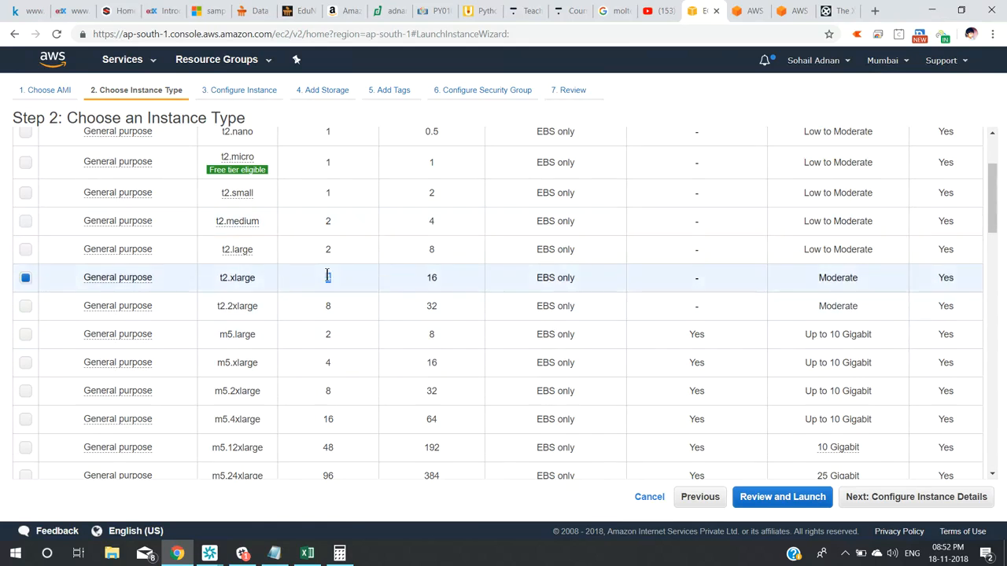
double_click(435, 280)
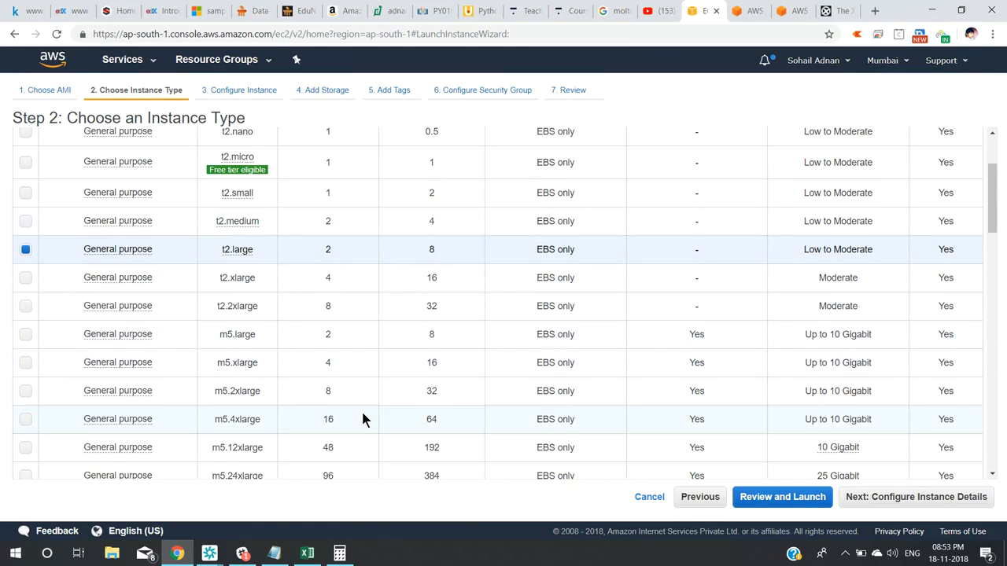
click(429, 390)
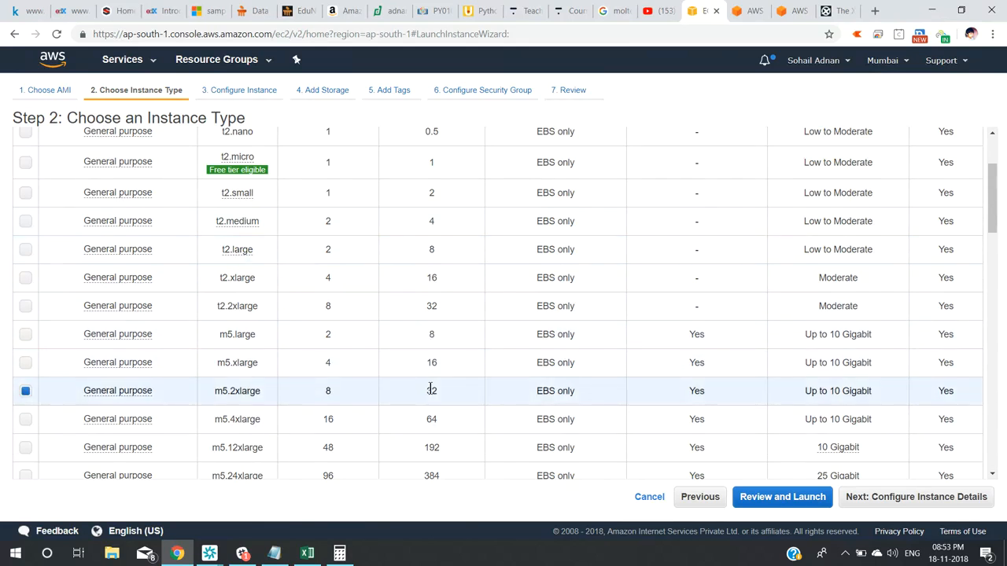
double_click(431, 391)
click(422, 423)
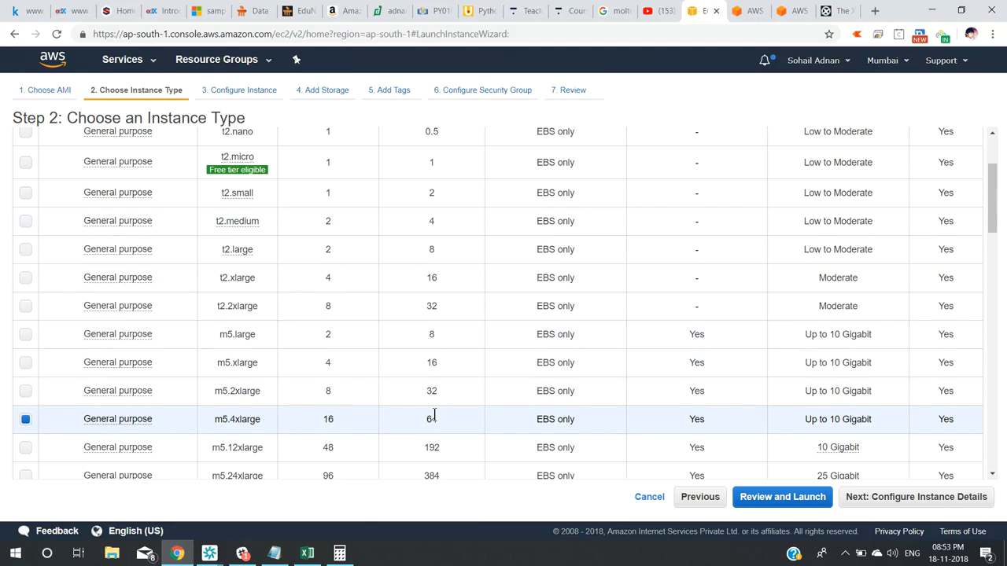
double_click(327, 448)
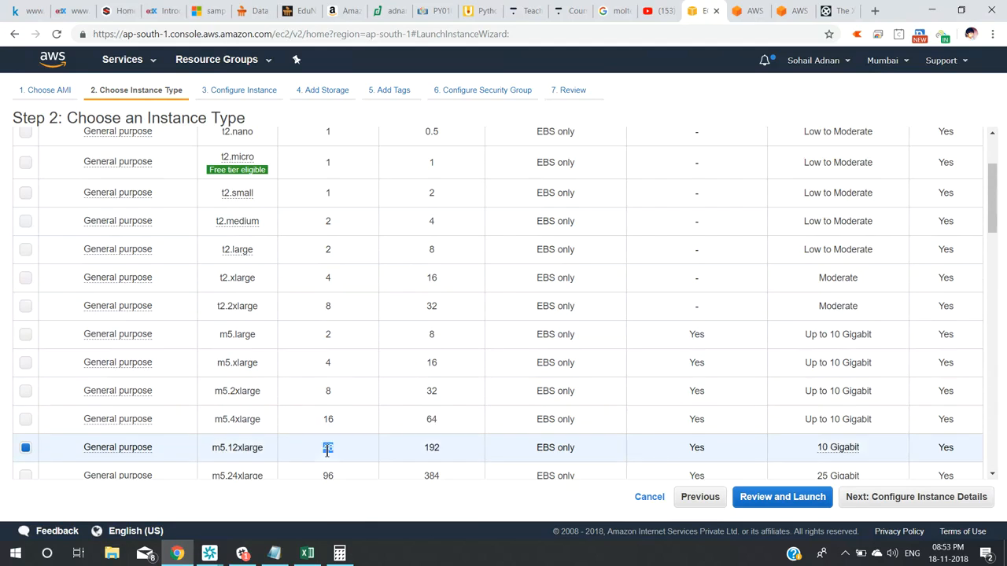
double_click(433, 448)
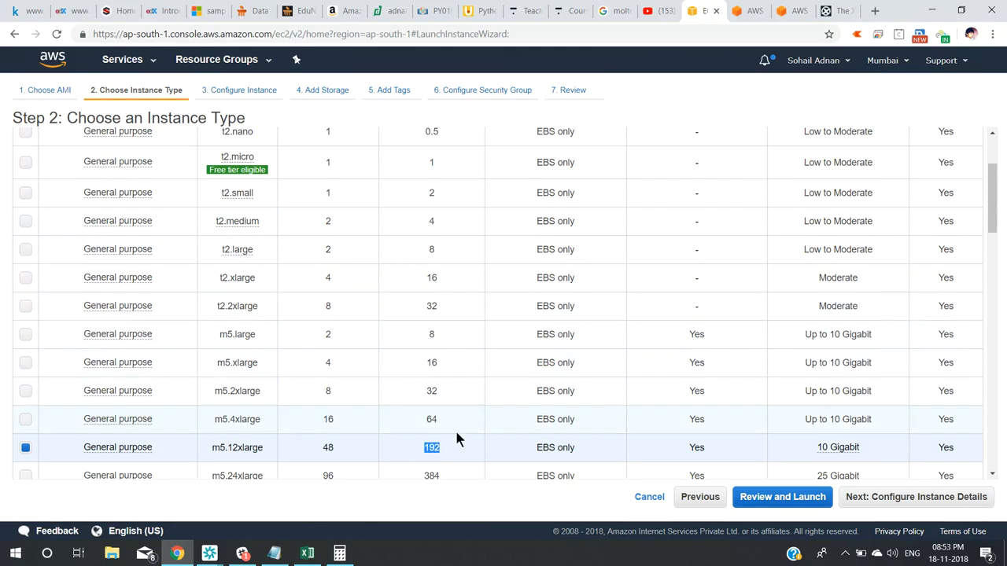
triple_click(862, 420)
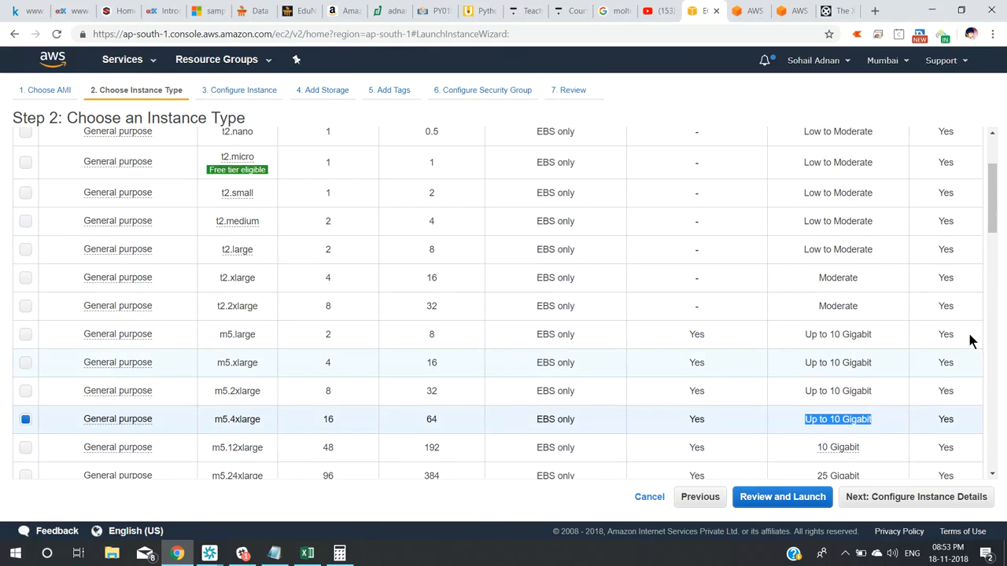
Check m5.24xlarge (384 GiB), then select x1.32xlarge with 1952 GiB memory.
right_click(998, 236)
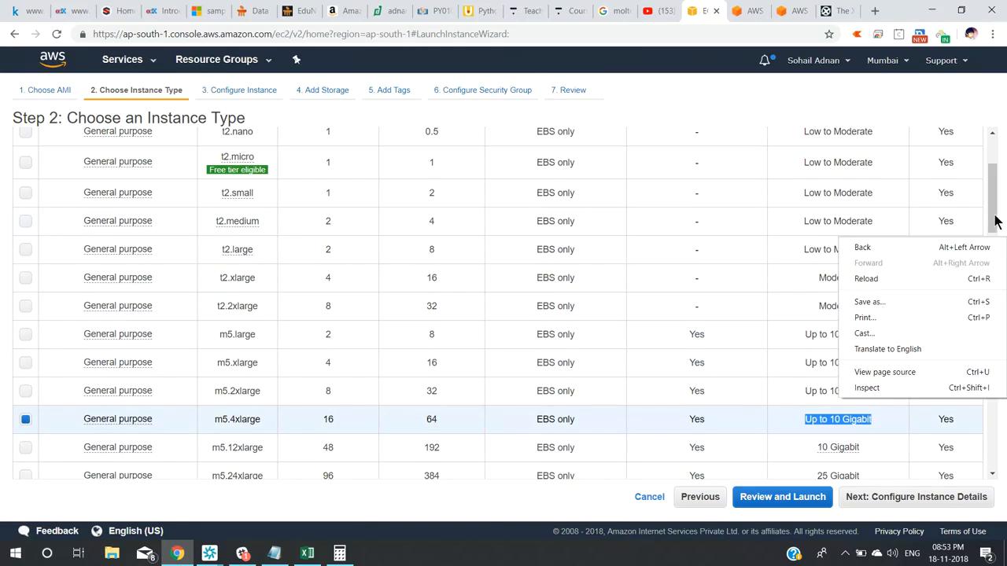
drag(995, 216, 996, 252)
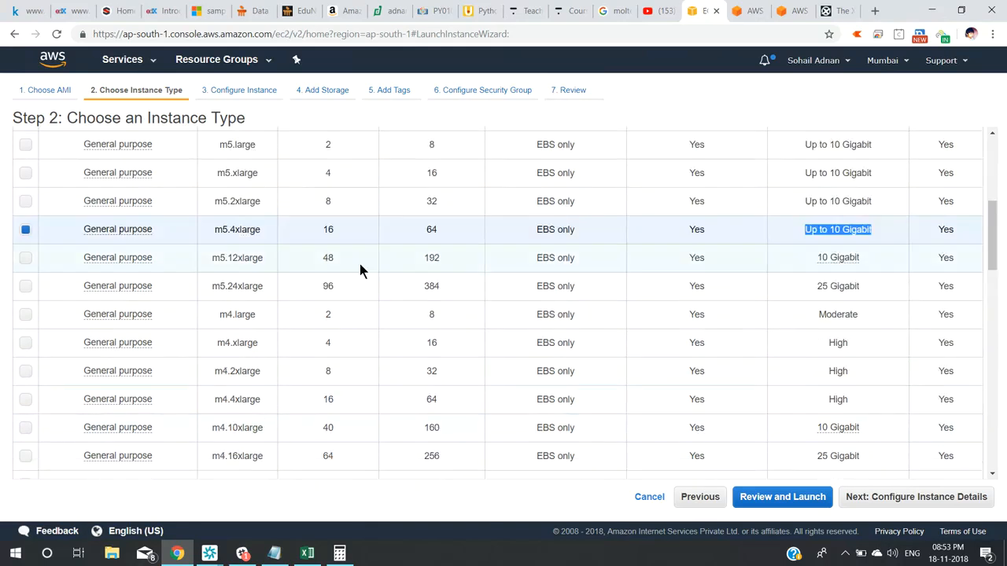
drag(409, 258, 439, 259)
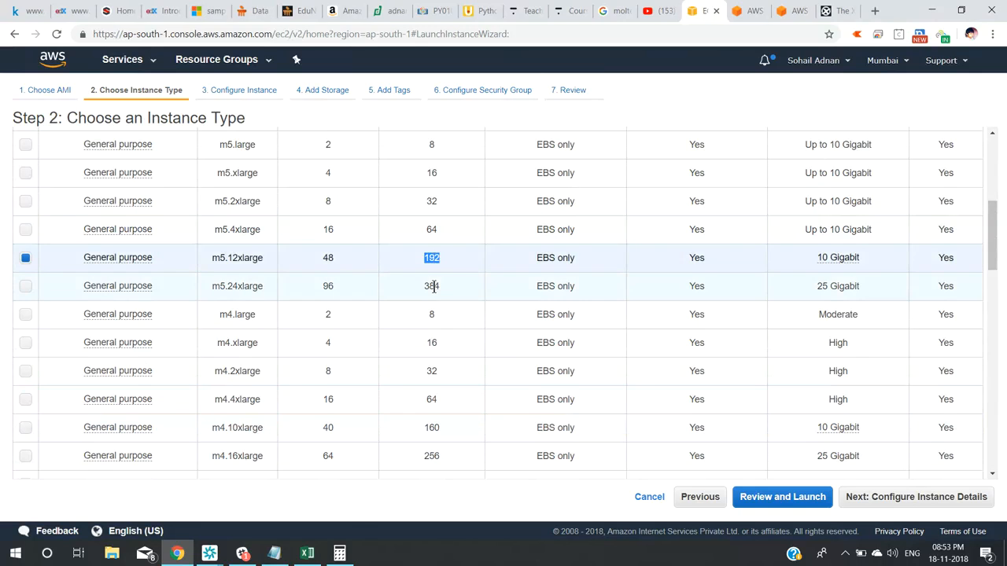
double_click(433, 287)
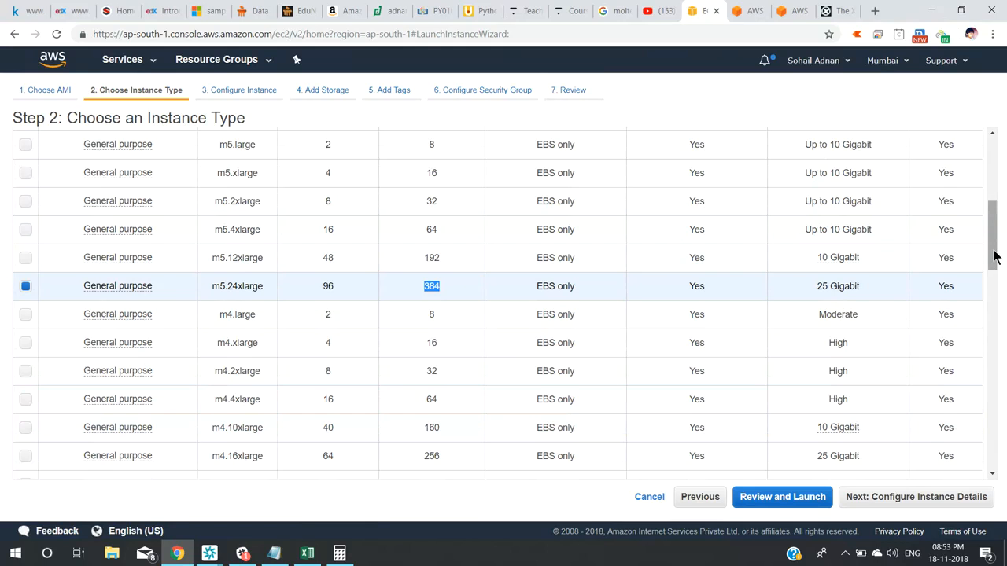
drag(994, 258, 1005, 395)
click(433, 384)
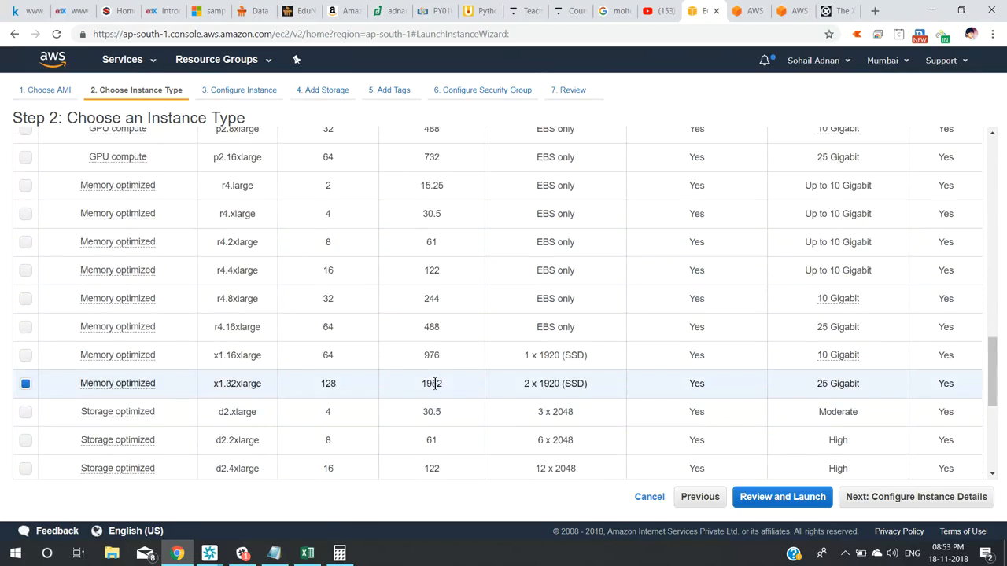
double_click(435, 384)
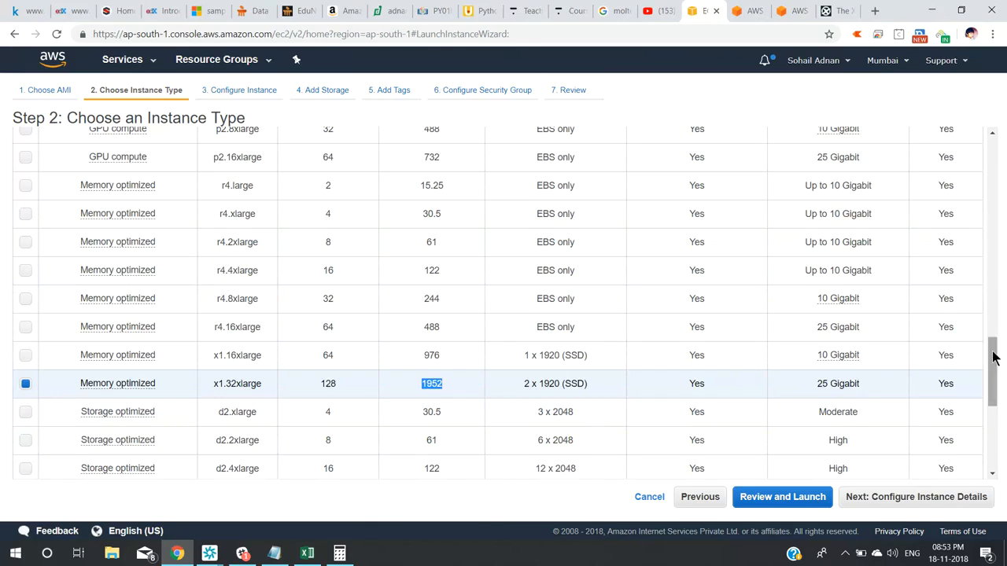
Scroll through the rest of the instance type list and back to the top.
drag(993, 358, 980, 171)
scroll(995, 377, down, 1)
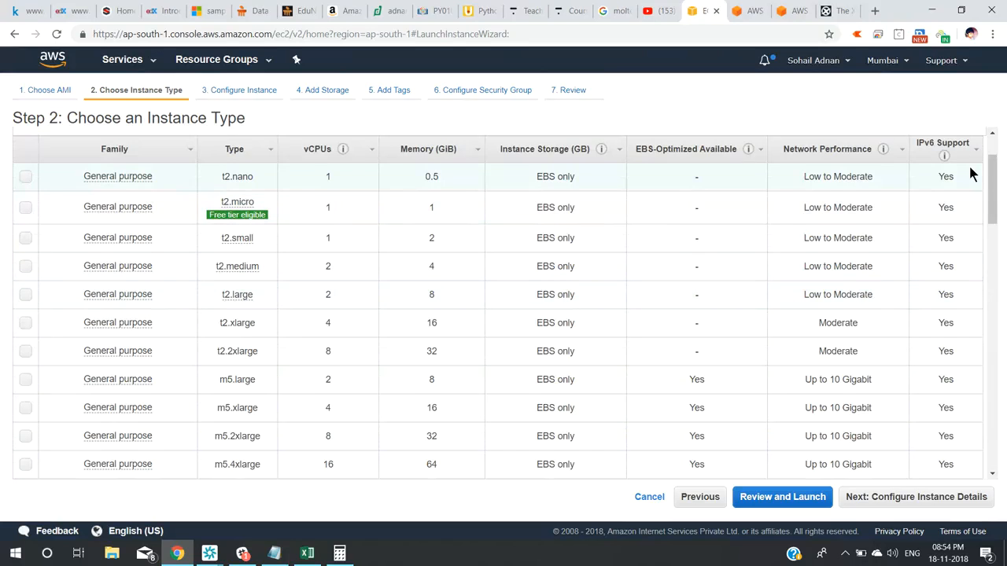
drag(993, 182, 1002, 279)
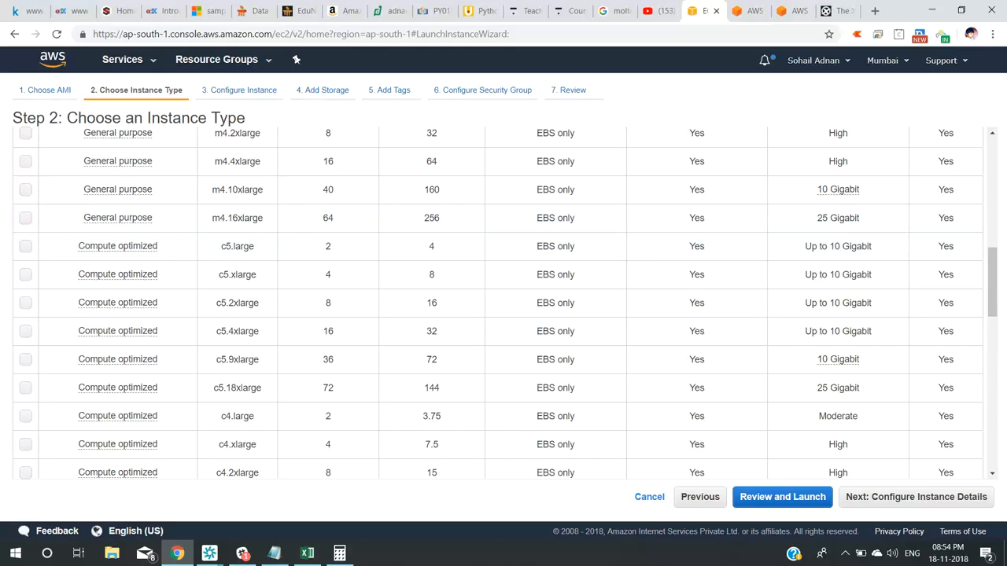
drag(995, 260, 995, 316)
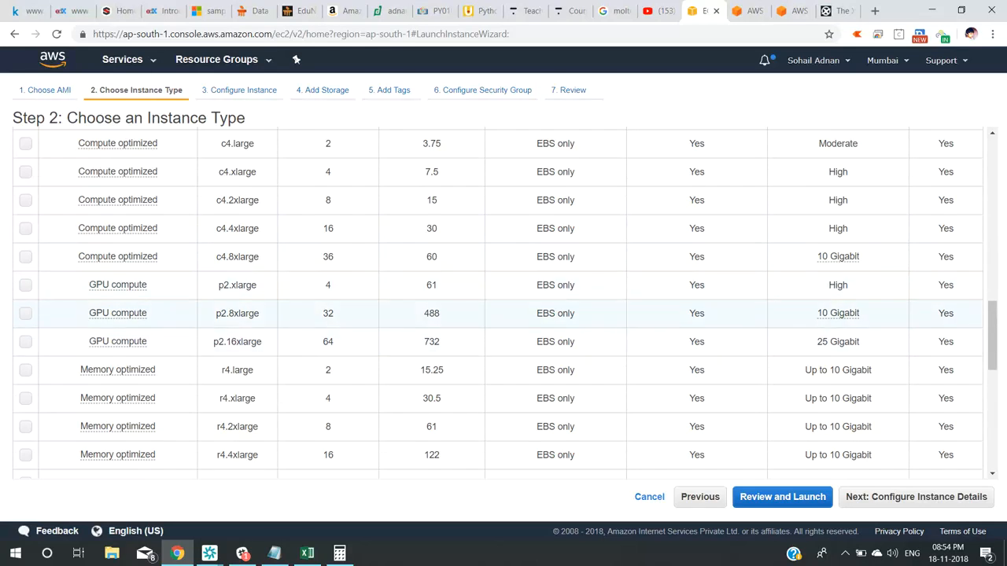
drag(994, 322, 997, 358)
mouse_move(156, 290)
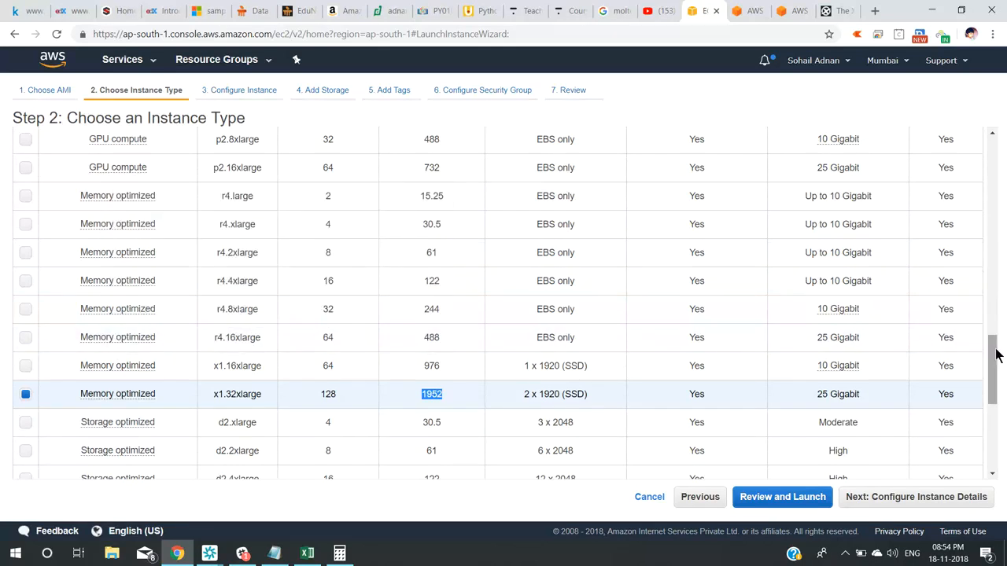
drag(998, 353, 1001, 420)
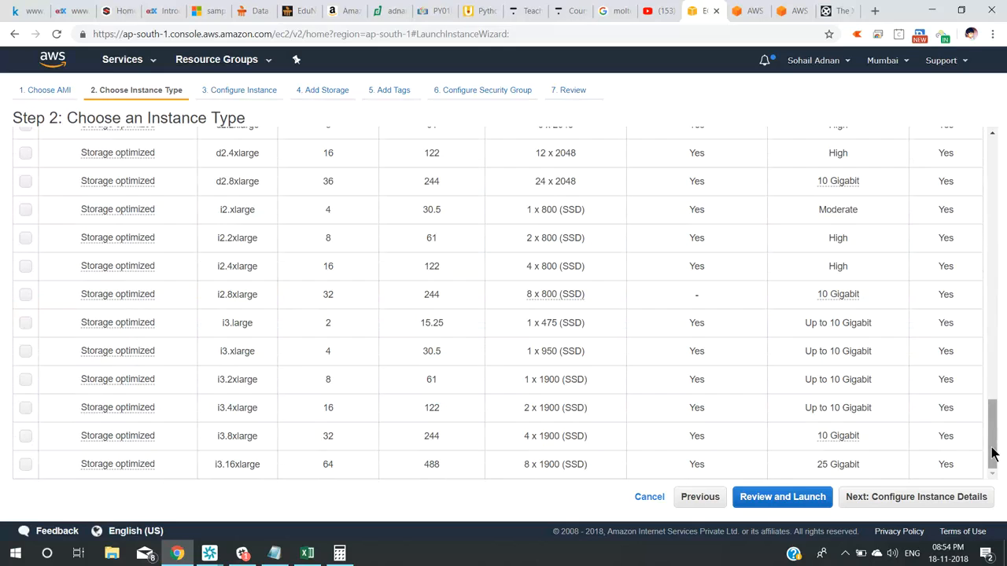
drag(992, 445, 969, 164)
Choose the free-tier eligible t2.micro and continue to Configure Instance Details.
click(26, 296)
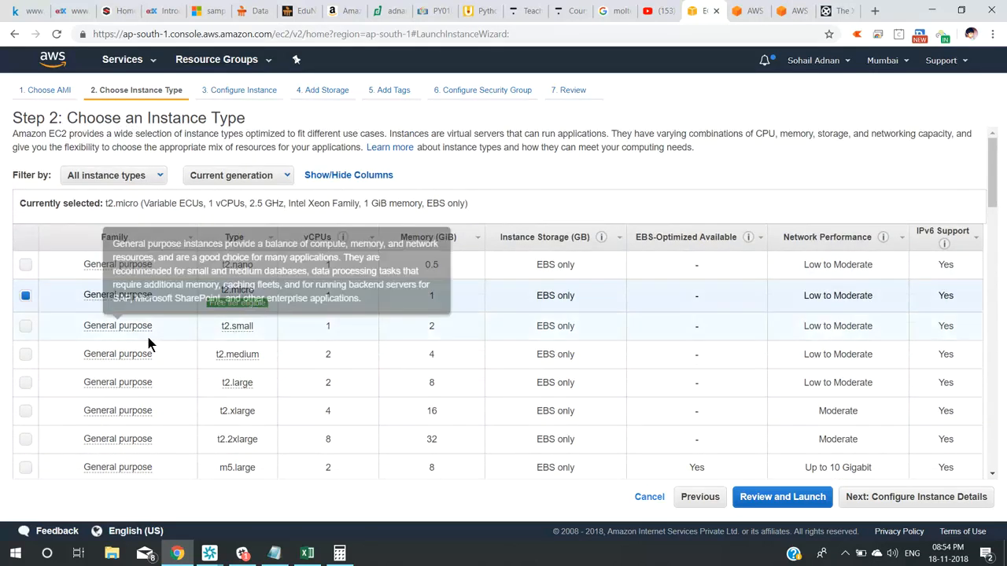
mouse_move(207, 307)
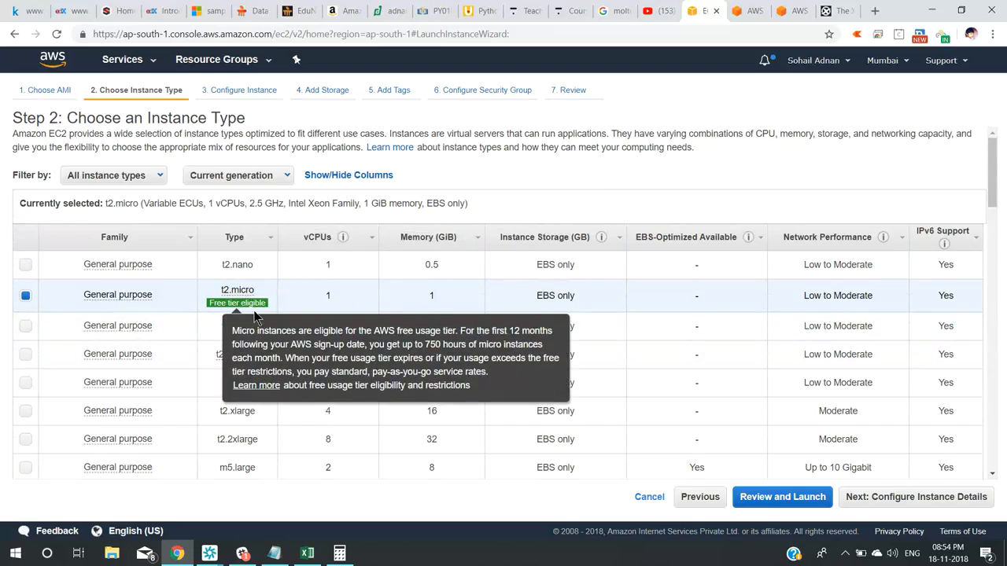
click(929, 500)
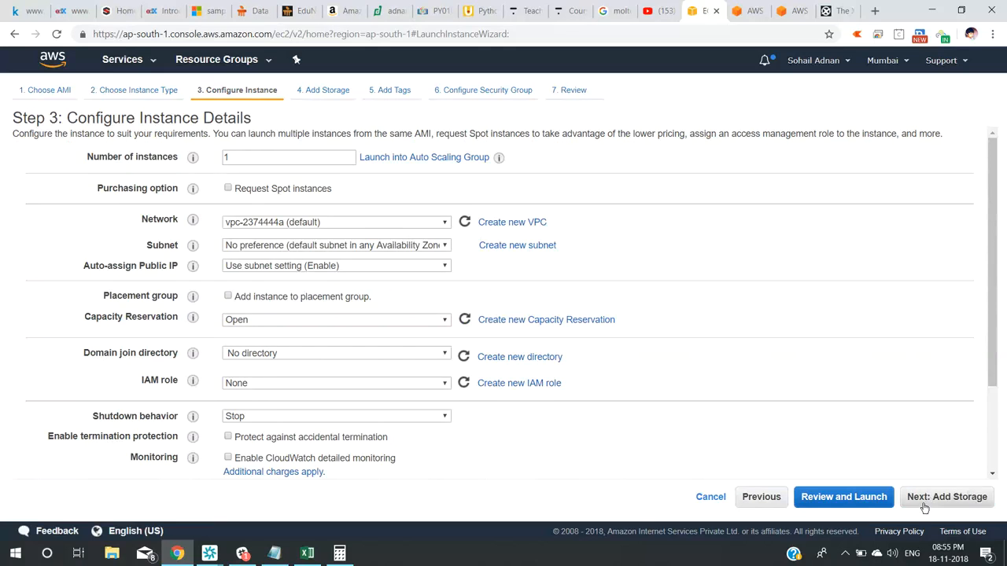
On Add Storage, add two extra EBS volumes, each sized 30 GiB.
click(925, 508)
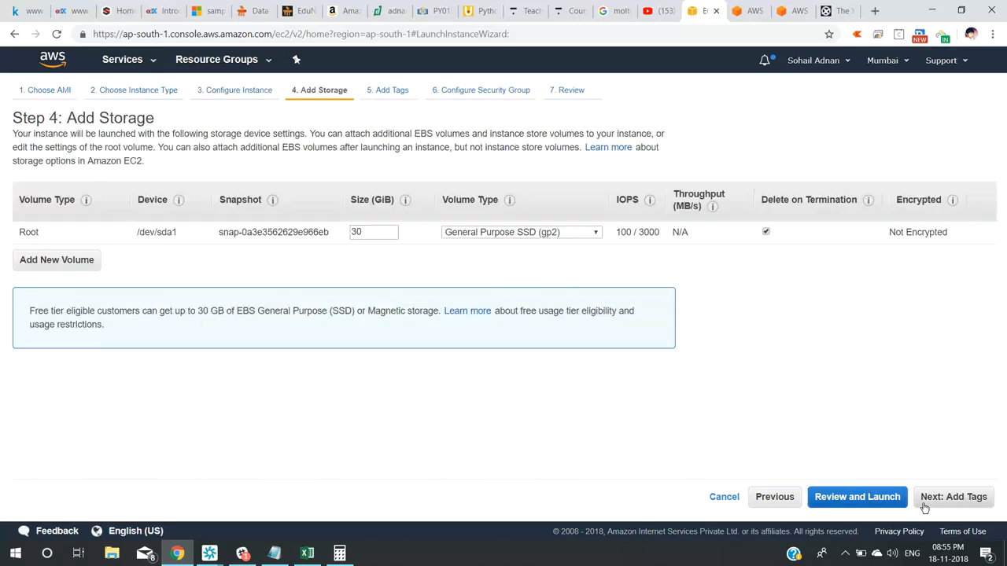
double_click(366, 232)
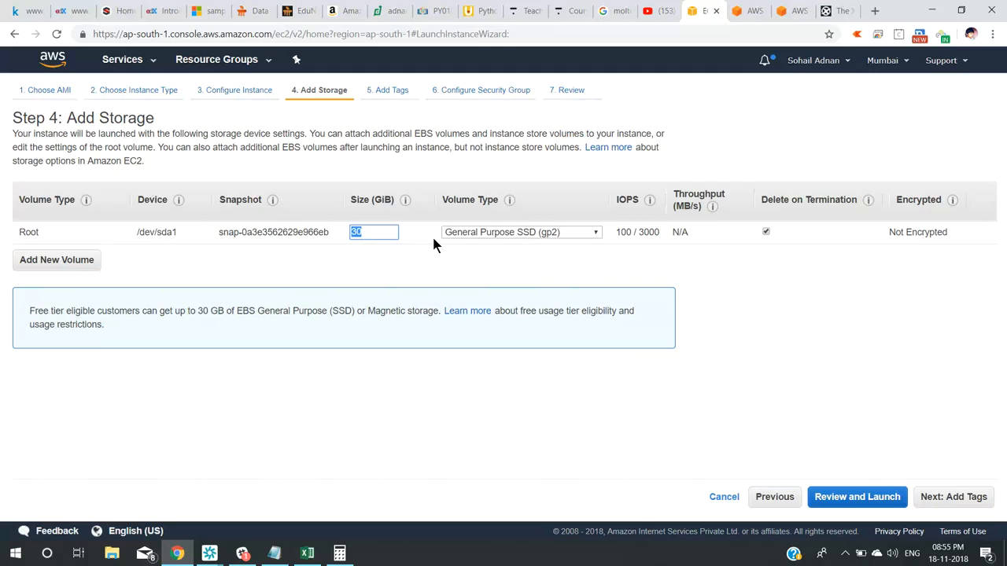
click(383, 232)
click(79, 269)
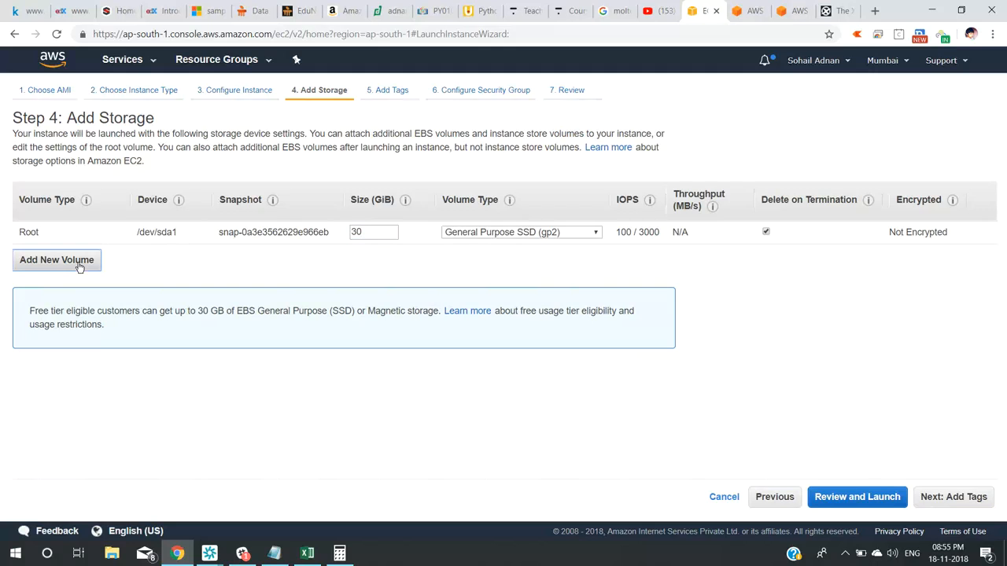
double_click(383, 255)
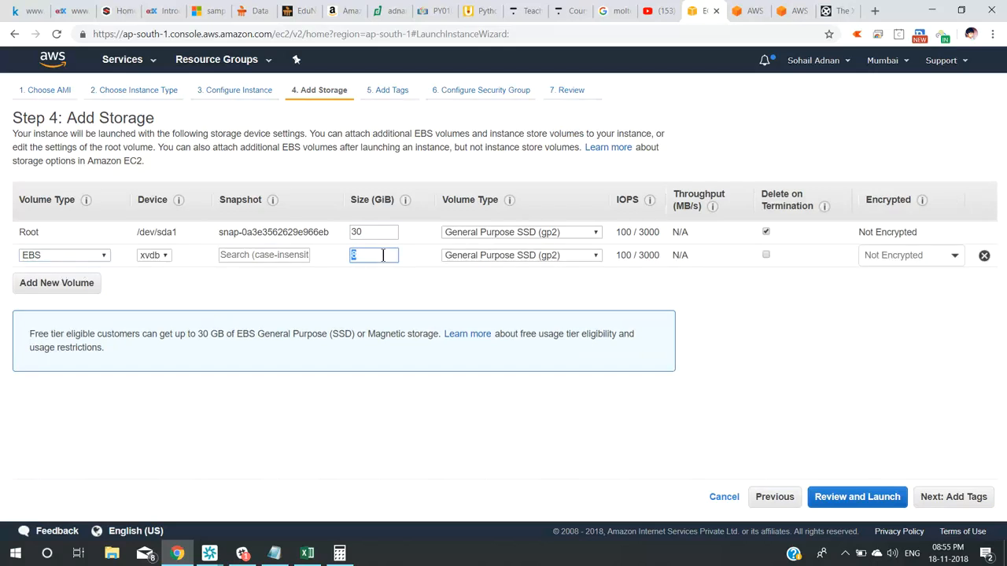
text(30)
click(89, 283)
double_click(362, 278)
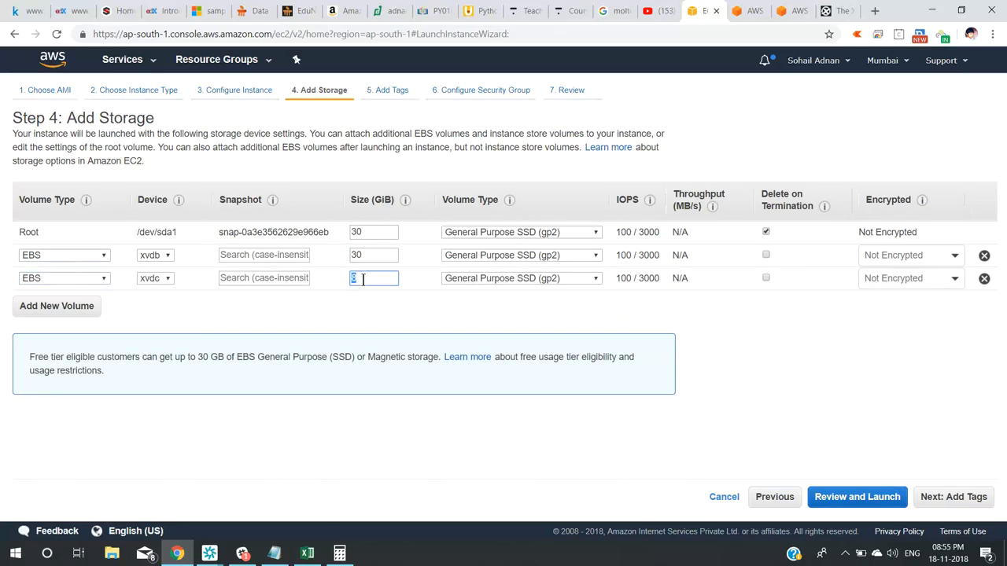
text(30)
Resize xvdc to 100 GiB, xvdb to 200 GiB and the root volume to 300 GiB.
double_click(366, 275)
text(100)
double_click(365, 256)
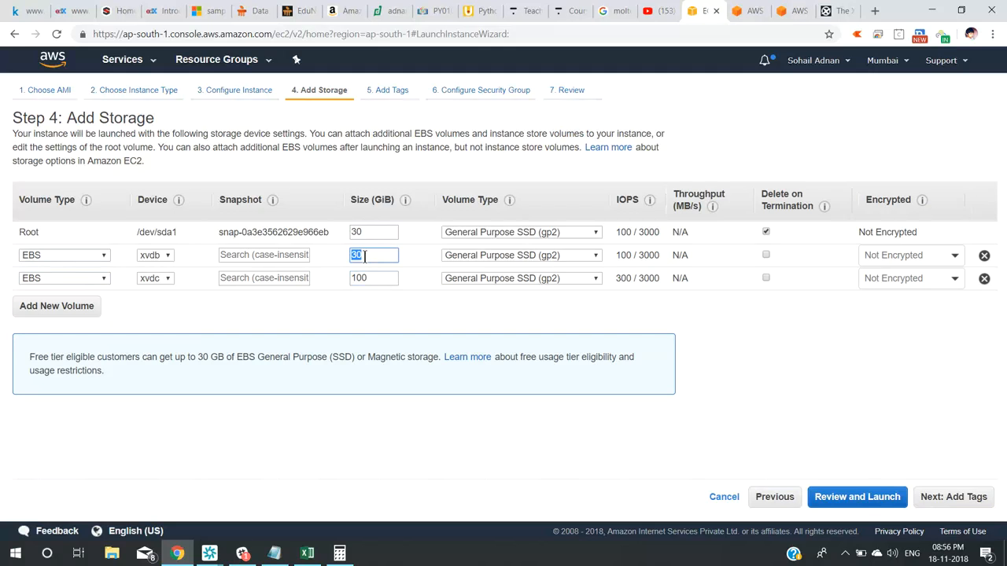
text(200)
double_click(368, 230)
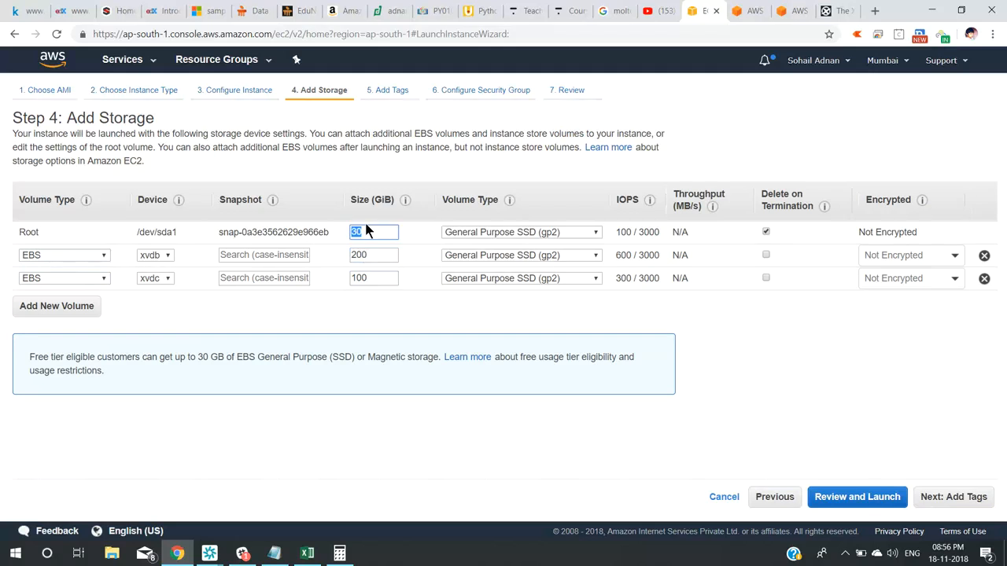
text(300)
drag(34, 357, 228, 355)
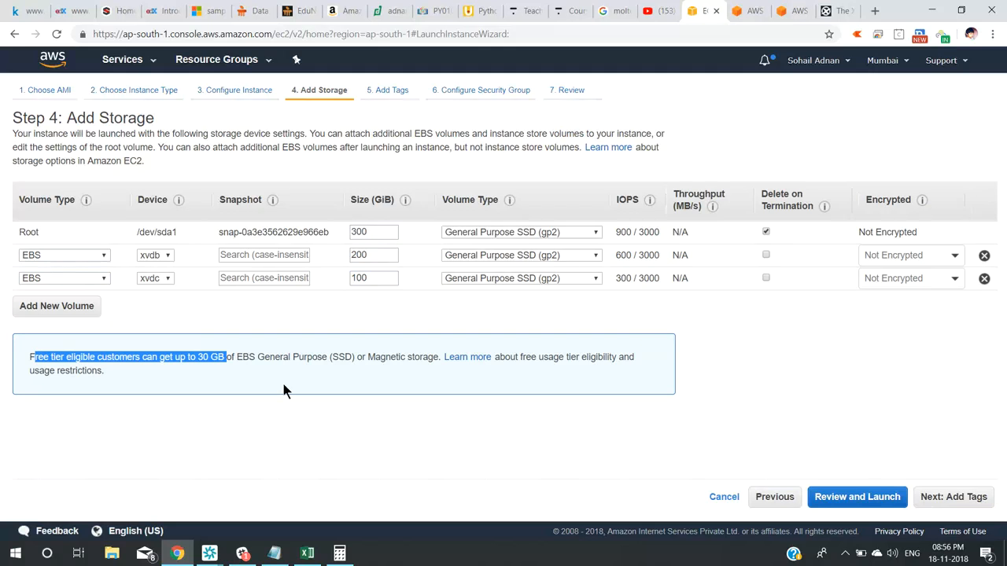
Remove the extra EBS volume, set root back to 30 GiB gp2, and go to Add Tags.
click(983, 257)
double_click(386, 232)
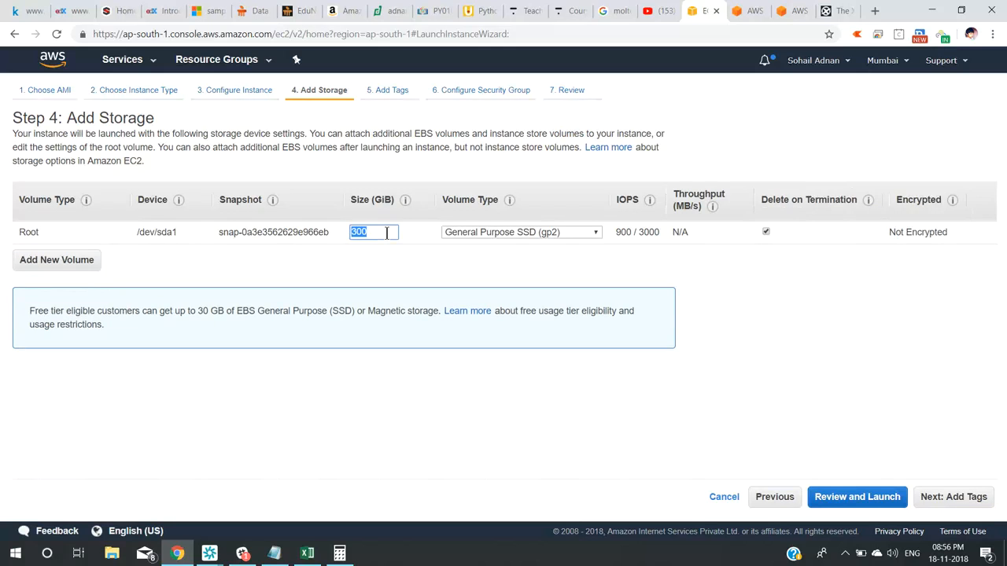
text(30)
click(496, 232)
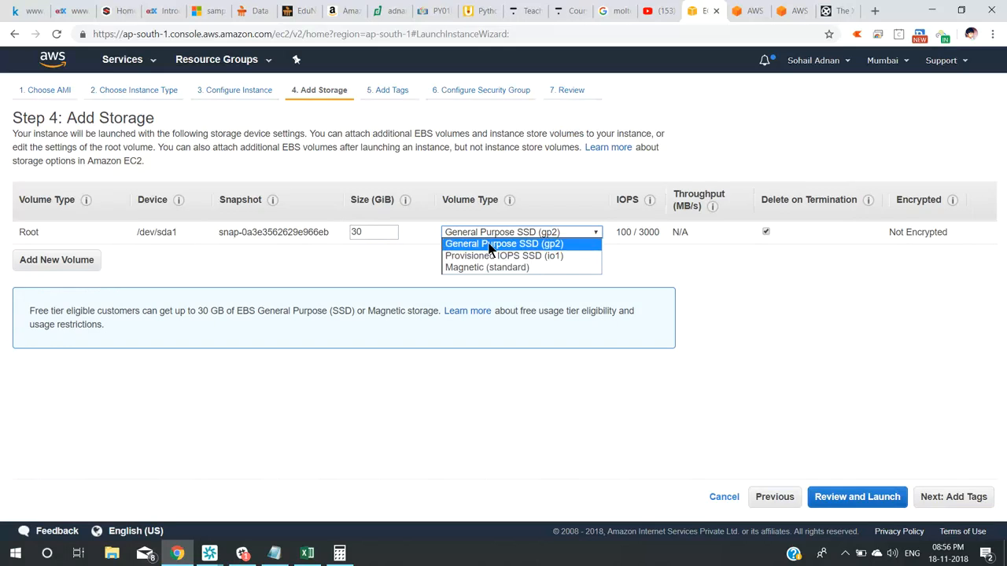
click(489, 245)
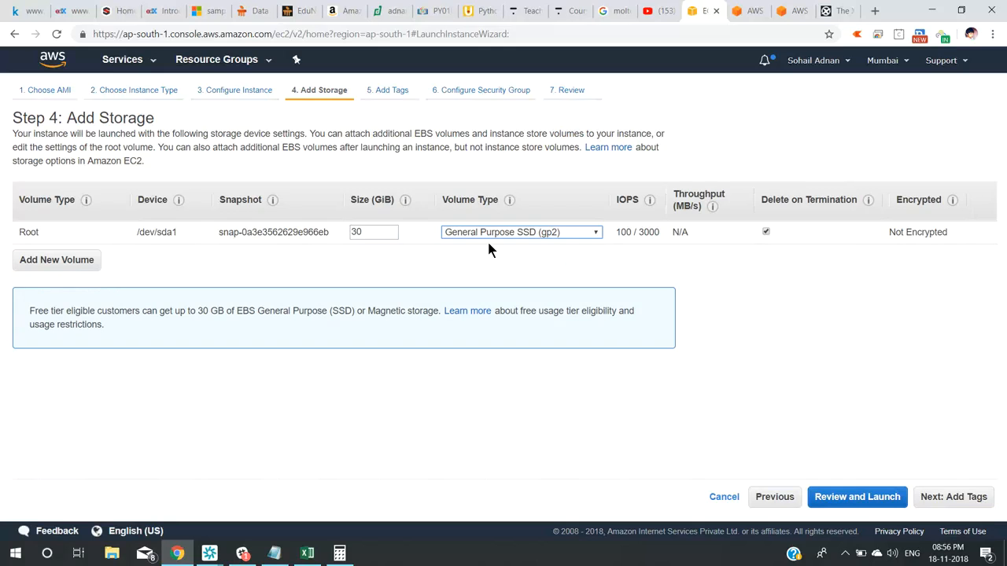
click(946, 496)
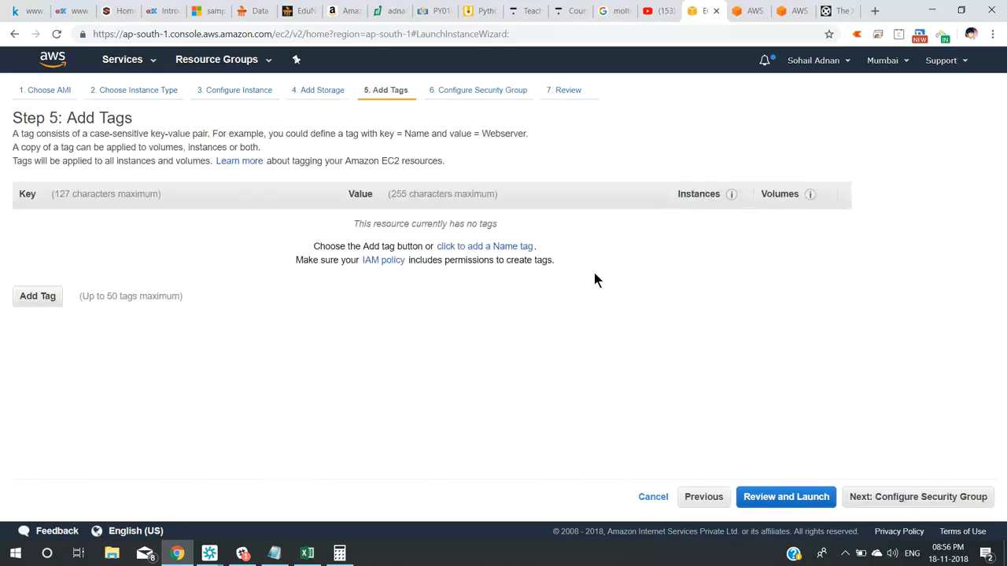
Add a Name tag with the value first-win-project.
triple_click(325, 245)
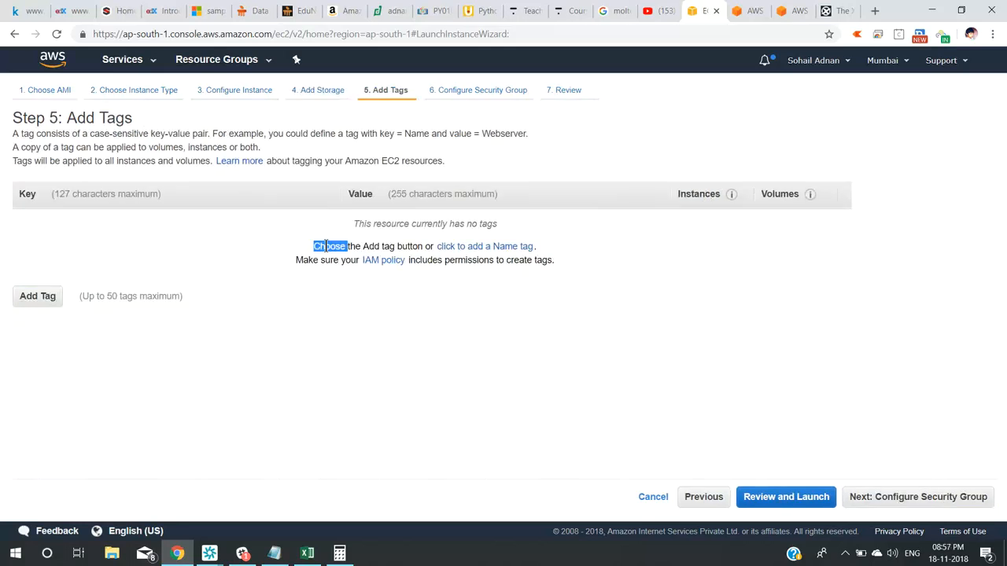
click(552, 317)
click(505, 249)
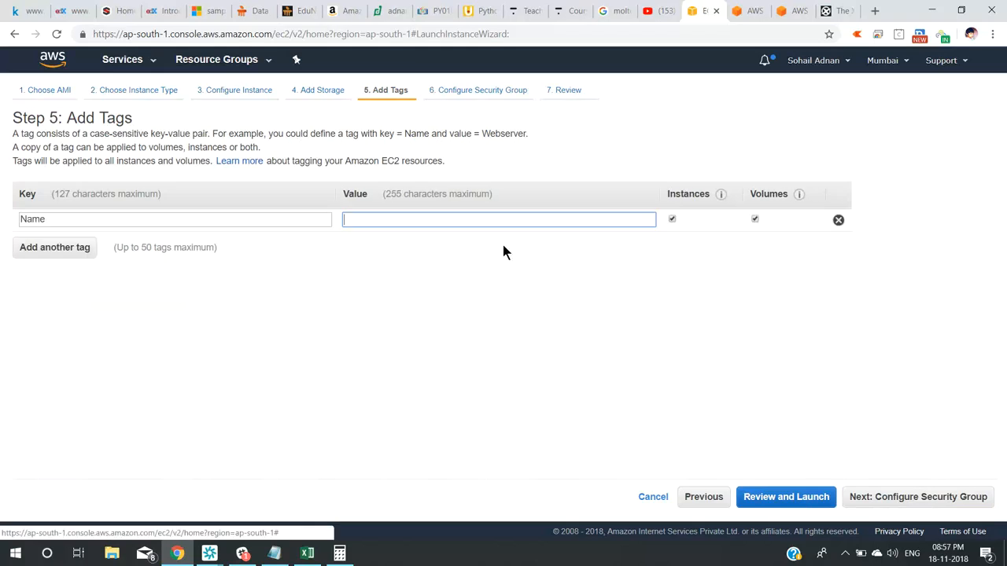
text(fi)
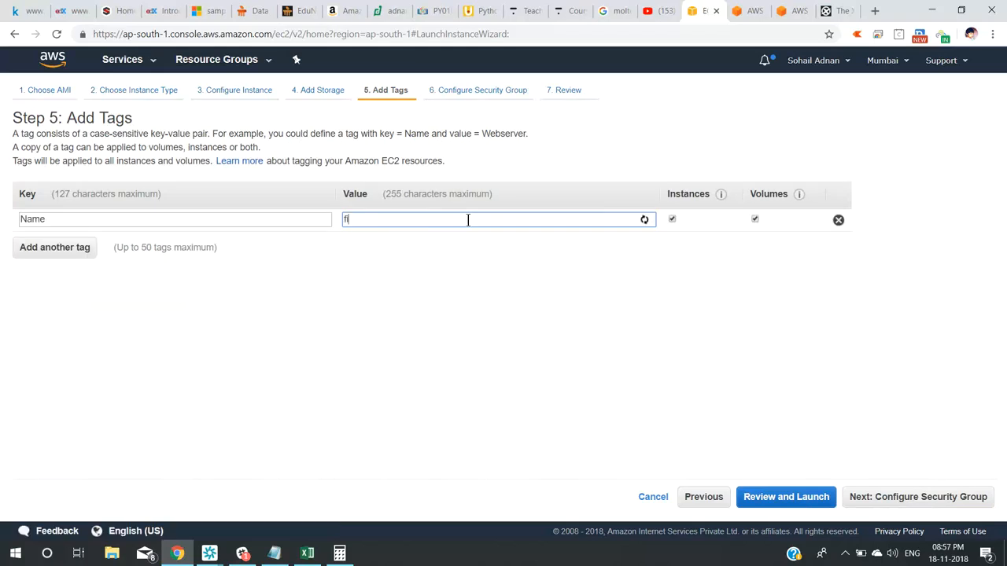
text(rst-project)
key(BackSpace)
key(BackSpace)
key(BackSpace)
key(BackSpace)
key(BackSpace)
key(BackSpace)
key(BackSpace)
text(win-project)
Name the new security group first-win-project with description none.
click(907, 498)
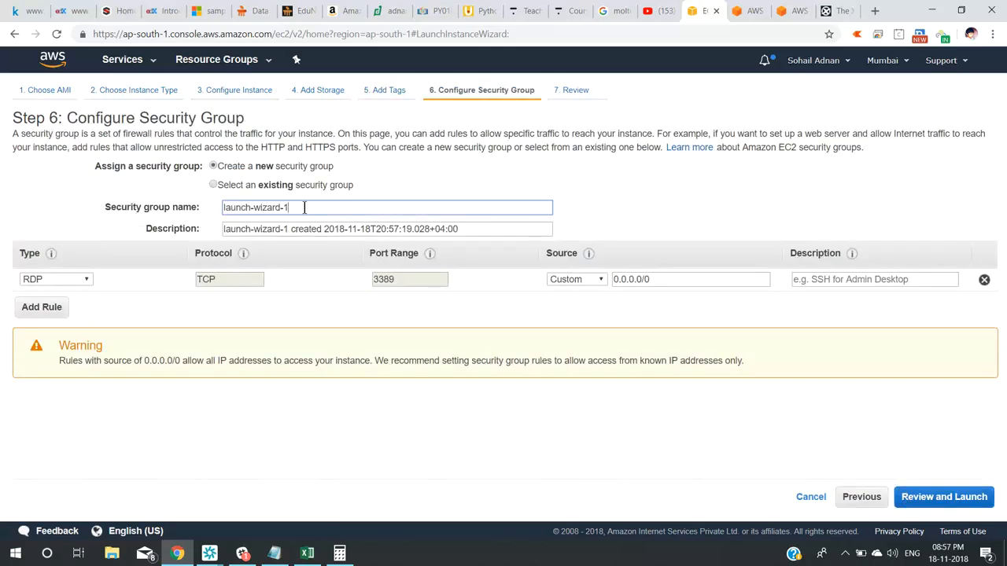
triple_click(304, 208)
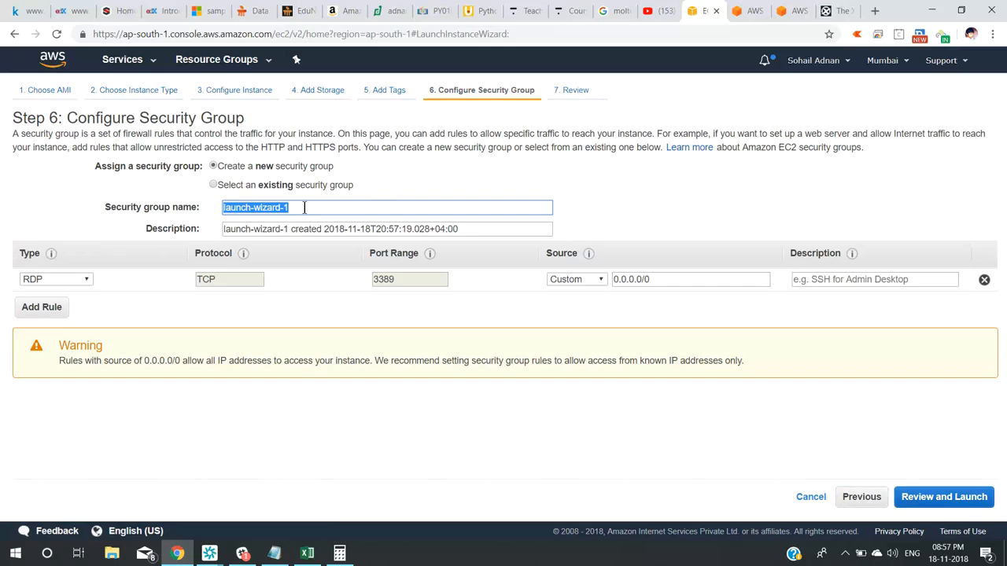
key(BackSpace)
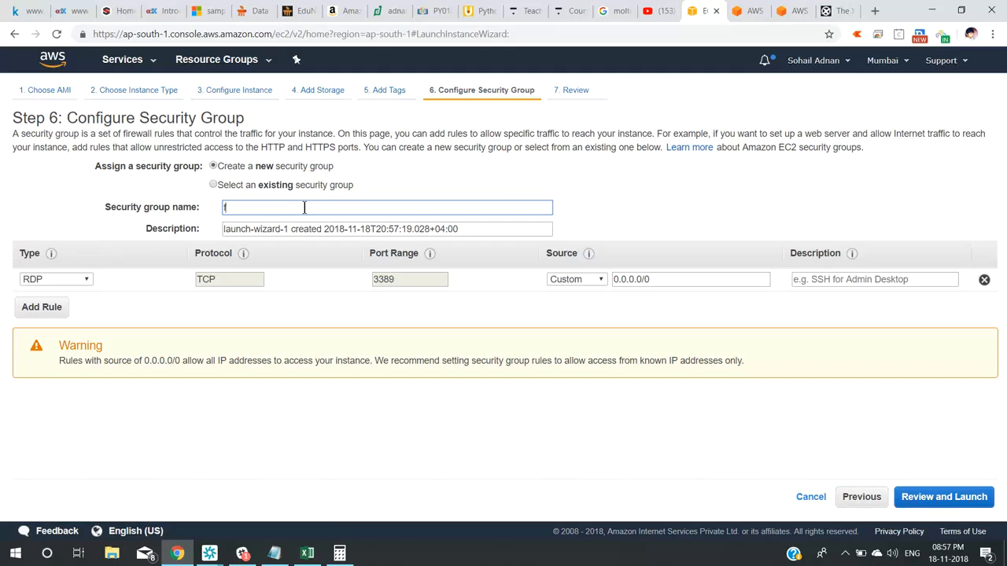
text(first-win-prokect)
key(BackSpace)
key(BackSpace)
key(BackSpace)
key(BackSpace)
text(ject)
key(Tab)
key(BackSpace)
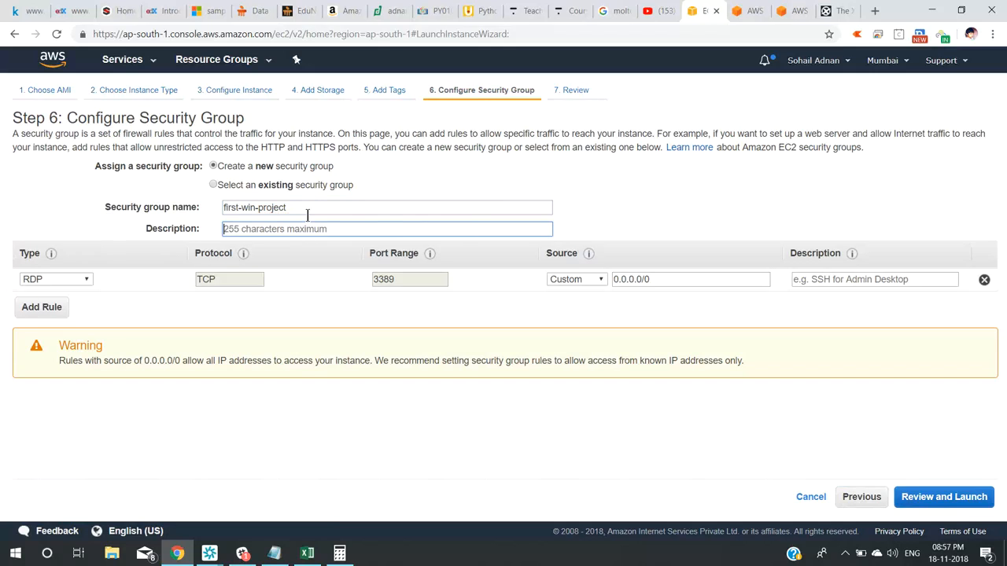
text(none)
Add an HTTP inbound rule alongside RDP and proceed to Review Instance Launch.
double_click(226, 280)
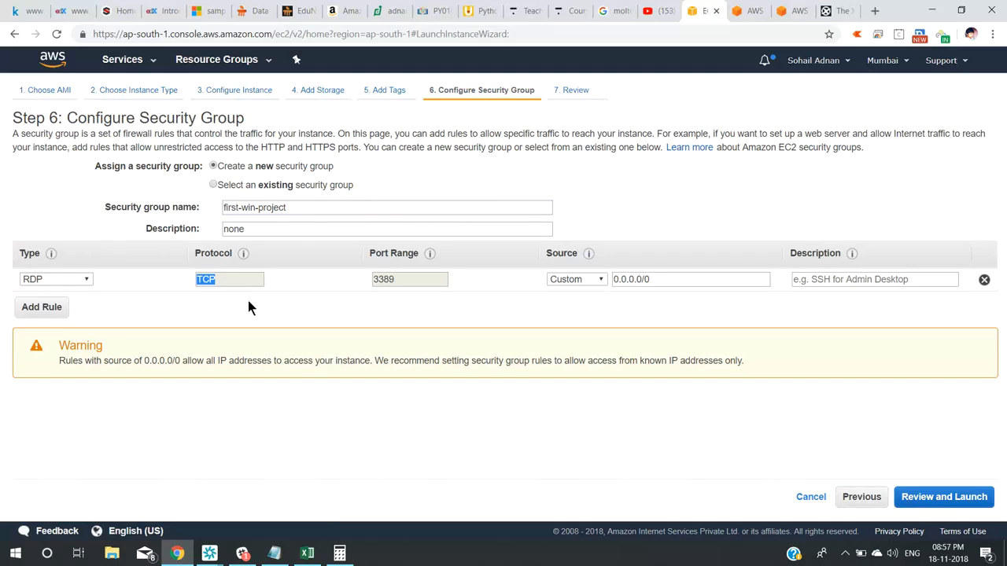
click(46, 306)
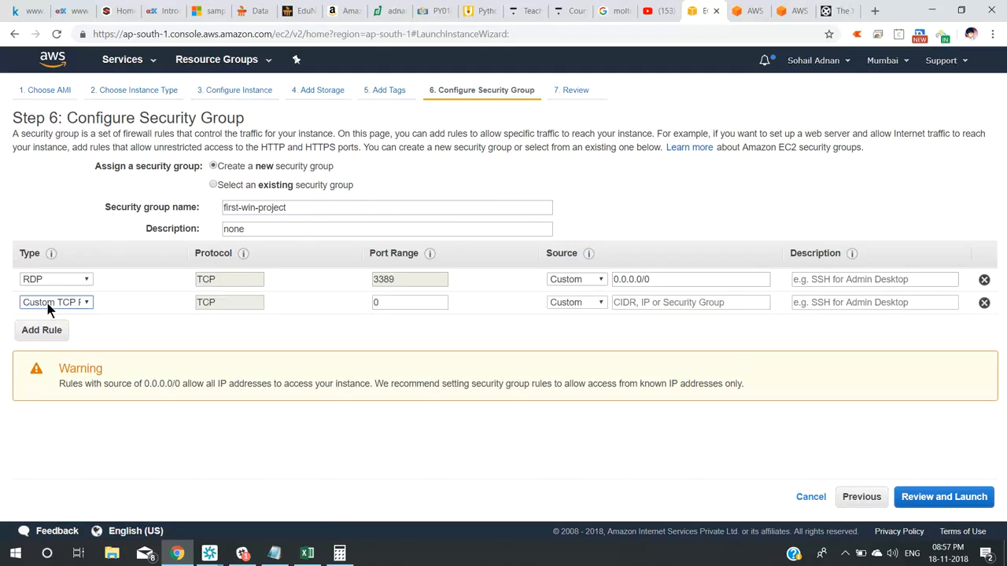
key(h)
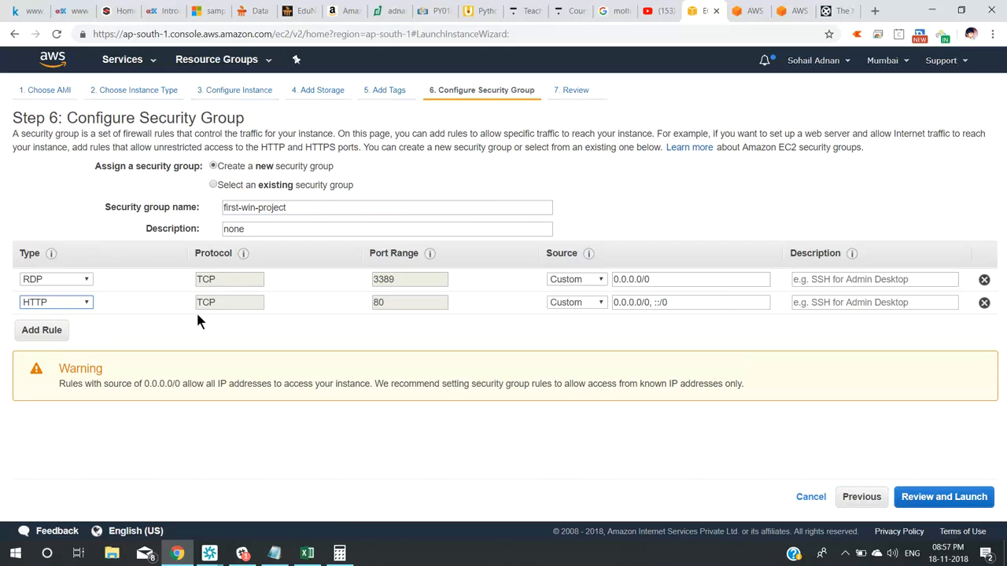
click(86, 303)
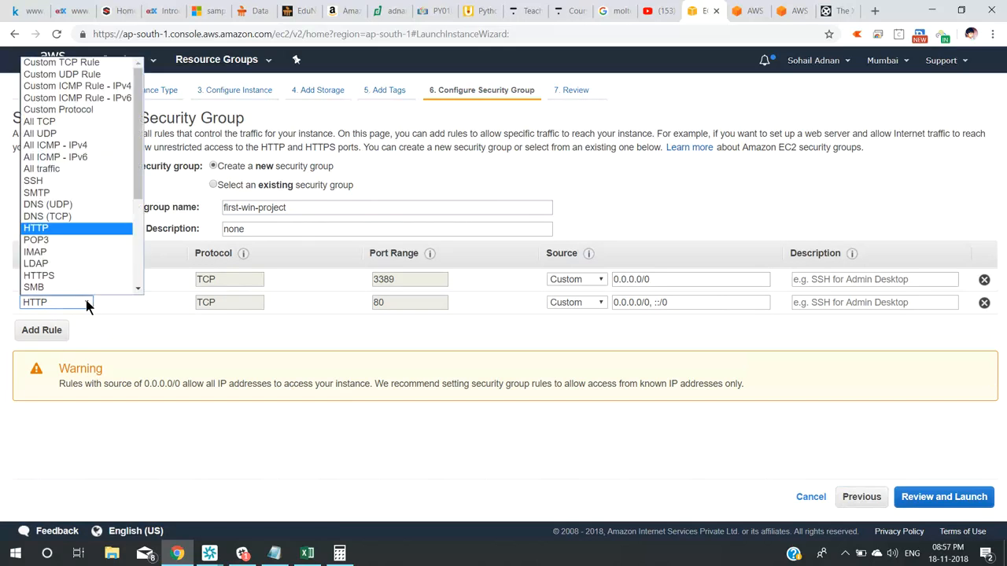
drag(139, 98, 126, 142)
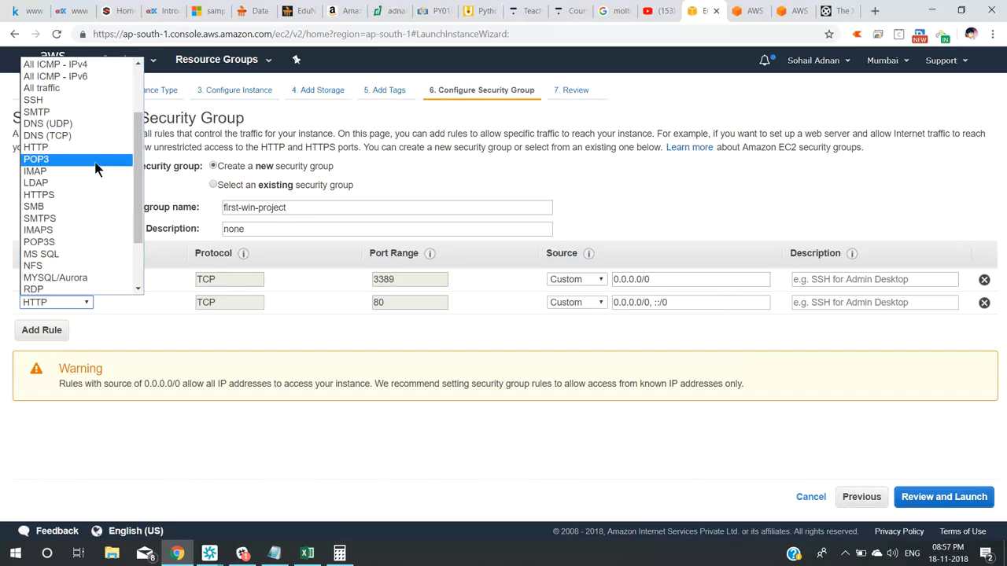
click(55, 149)
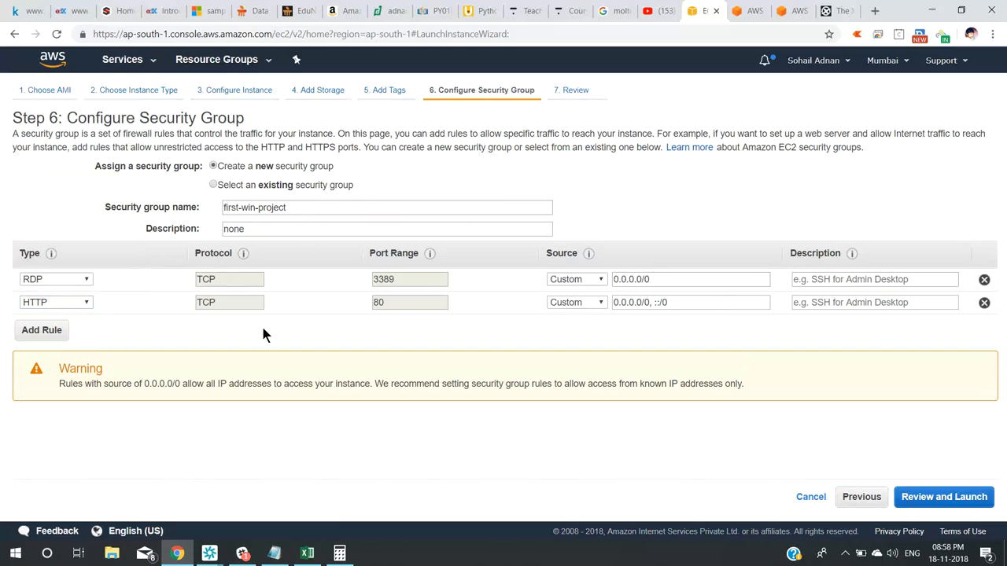
click(945, 494)
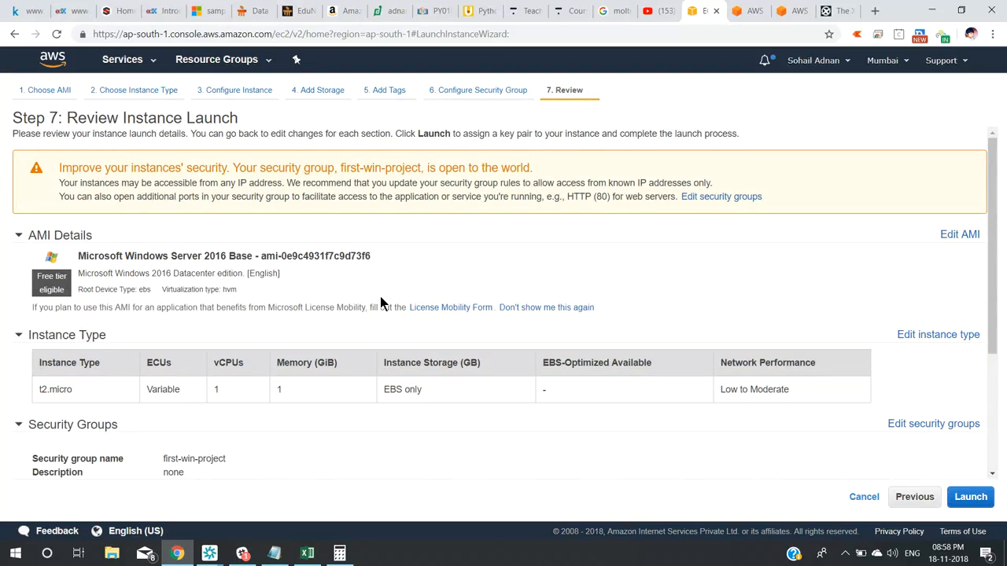
Review the Windows Server 2016 Base AMI and t2.micro specs: 1 vCPU, 1 GiB, Low to Moderate network.
triple_click(217, 256)
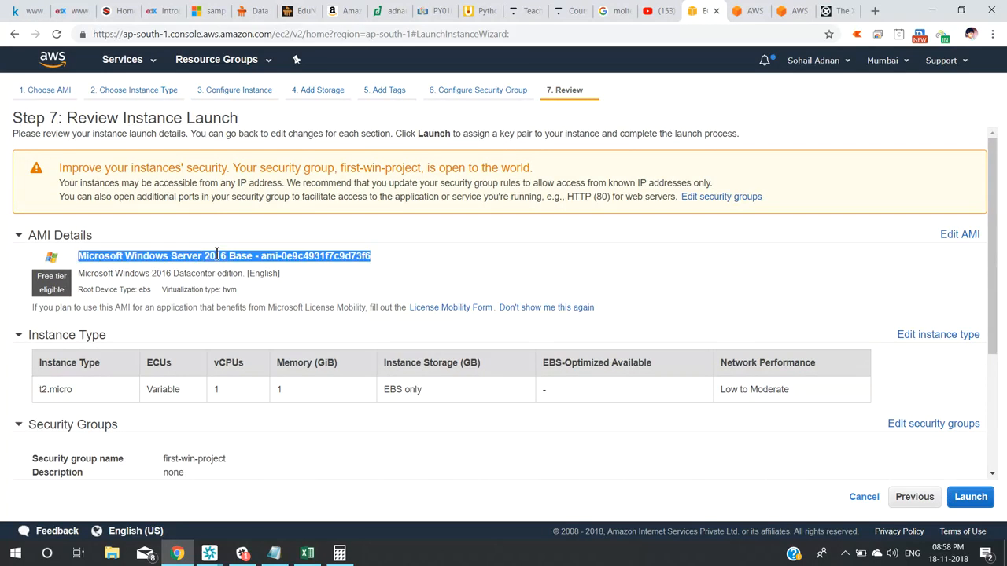
triple_click(47, 391)
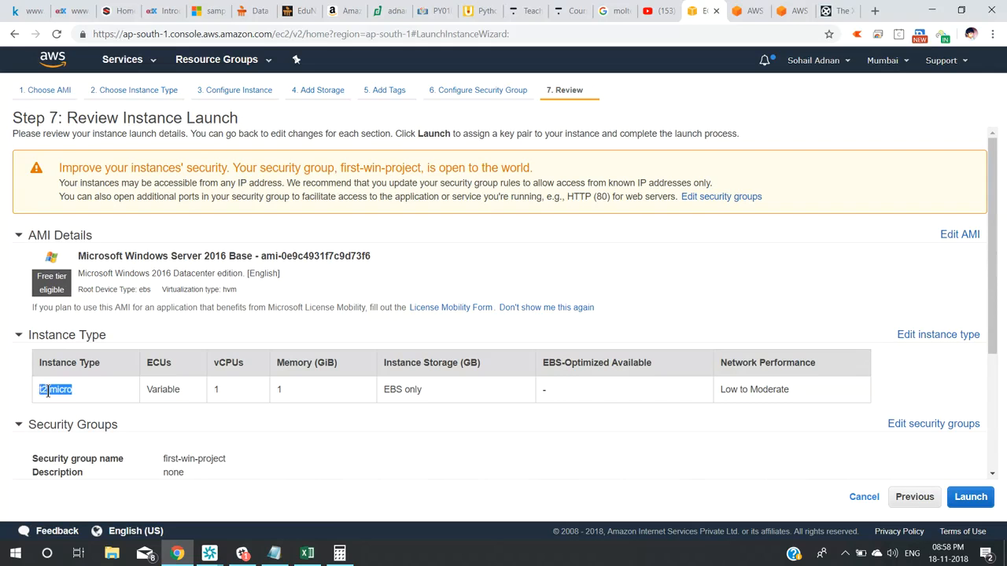
double_click(216, 389)
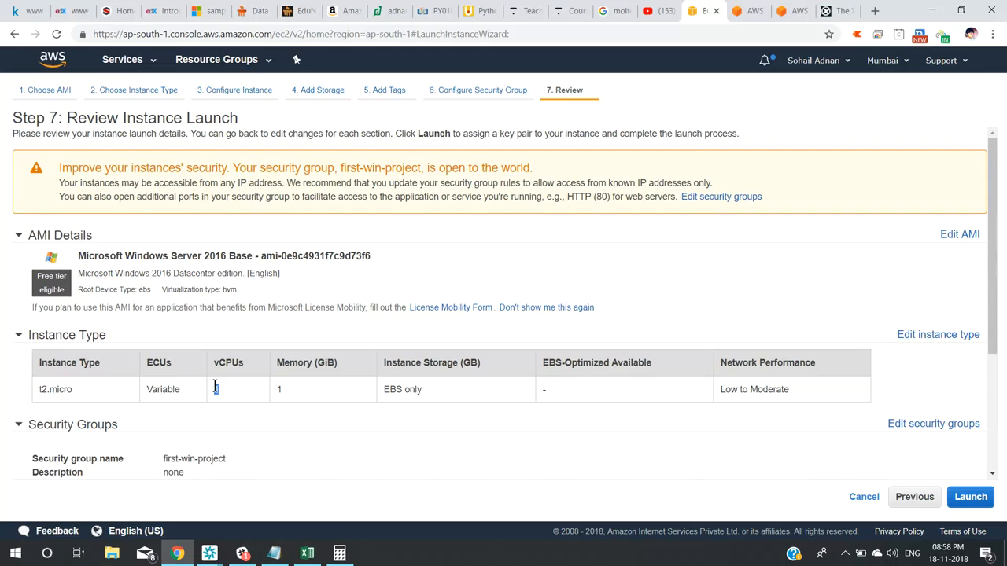
double_click(279, 388)
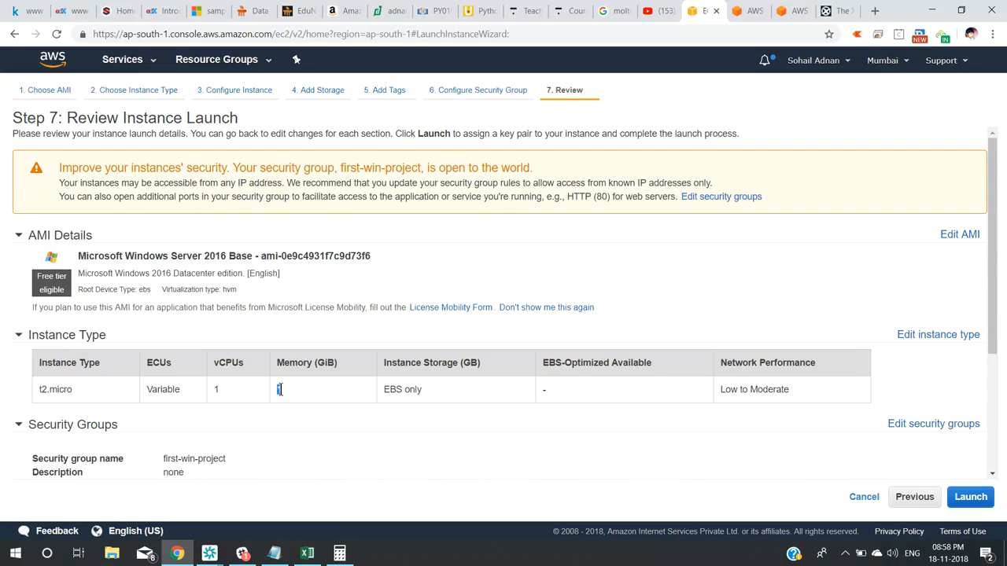
triple_click(741, 388)
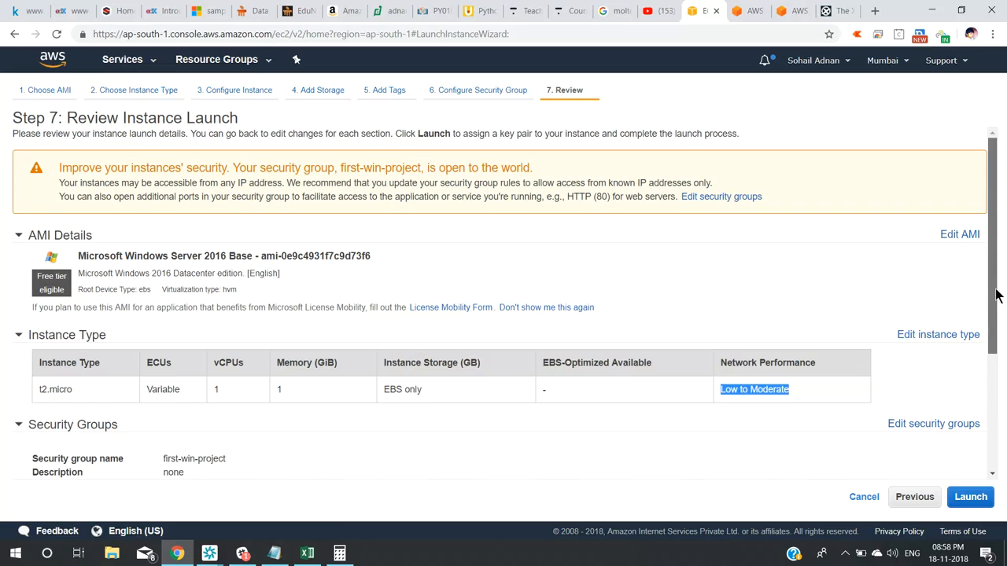
drag(995, 295, 995, 409)
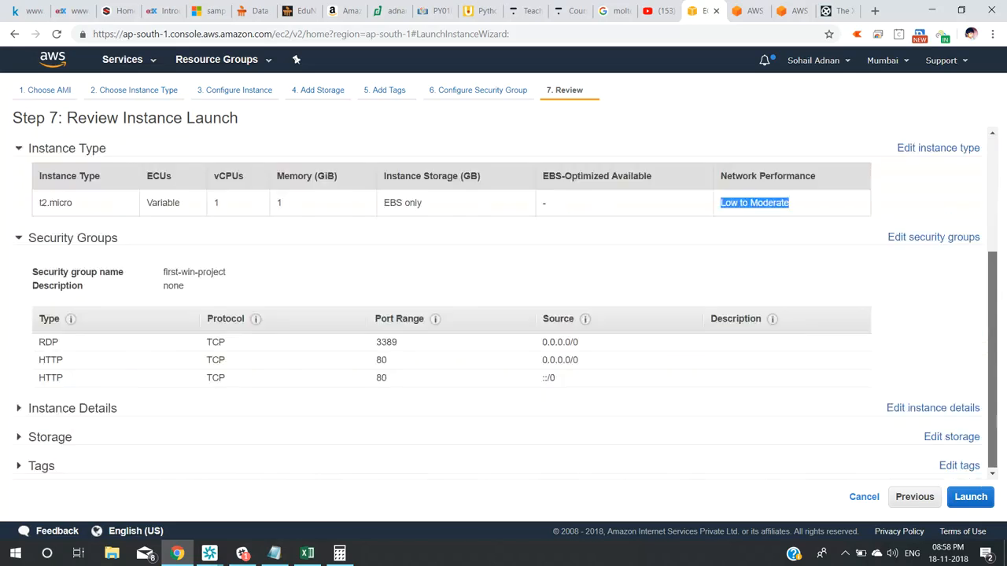
Check the 30 GiB root volume and the Name tag value first-win-project in the expanded review sections.
click(20, 438)
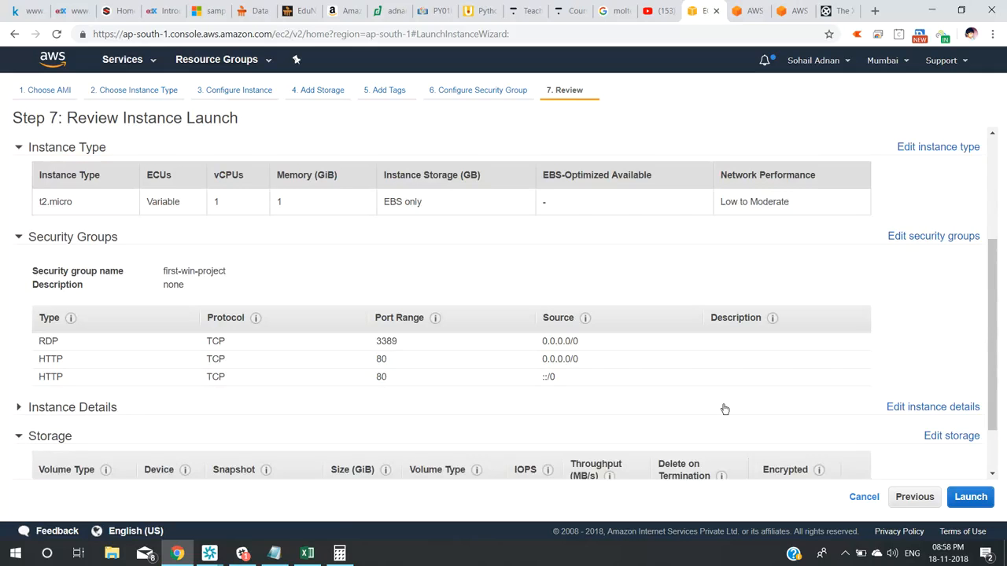
scroll(995, 305, down, 2)
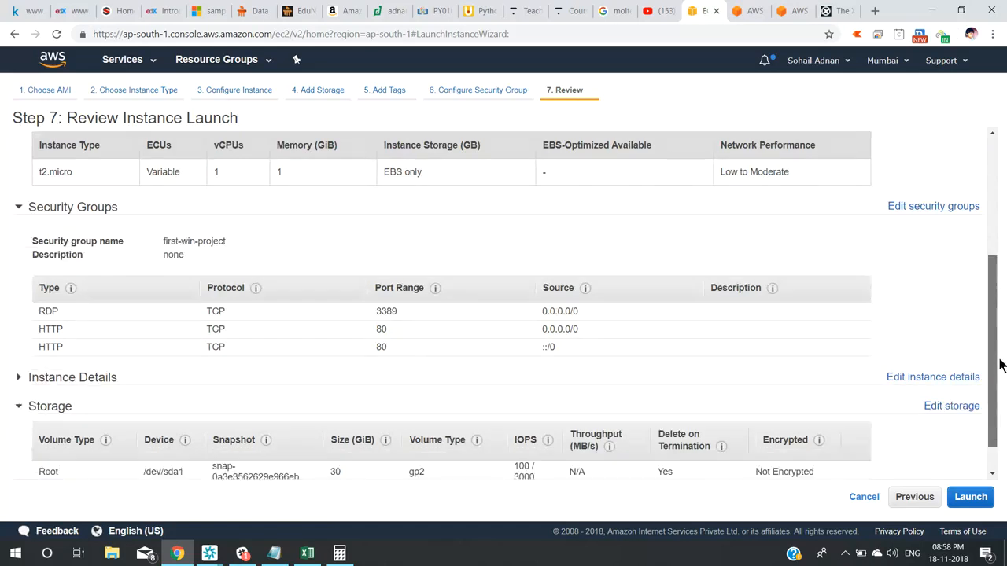
double_click(334, 431)
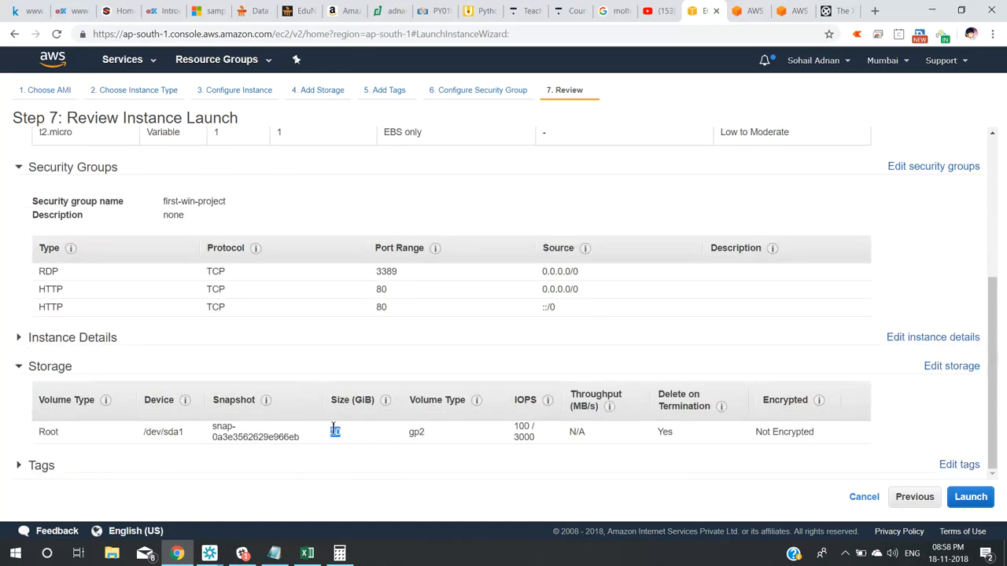
click(19, 466)
drag(995, 282, 996, 301)
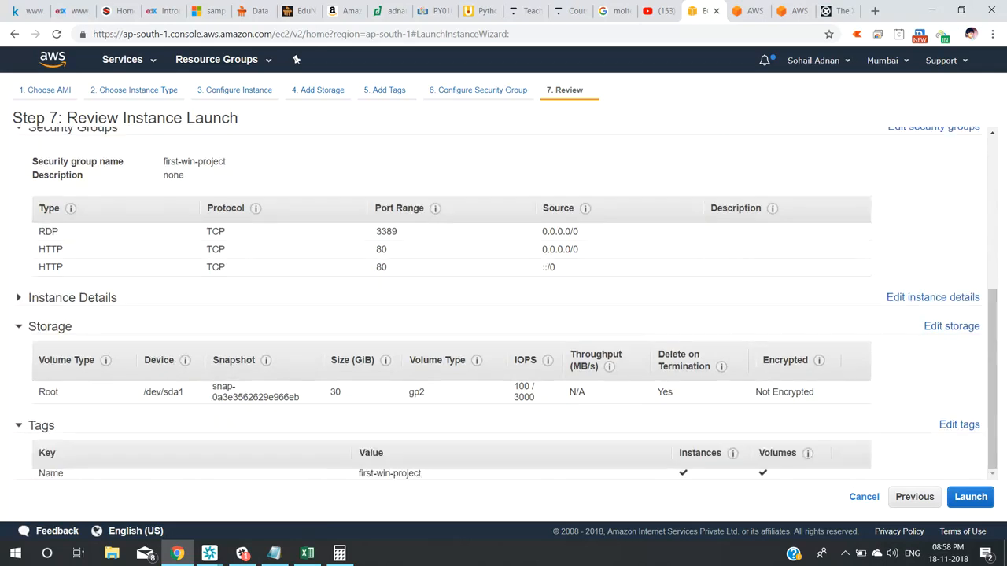
triple_click(406, 474)
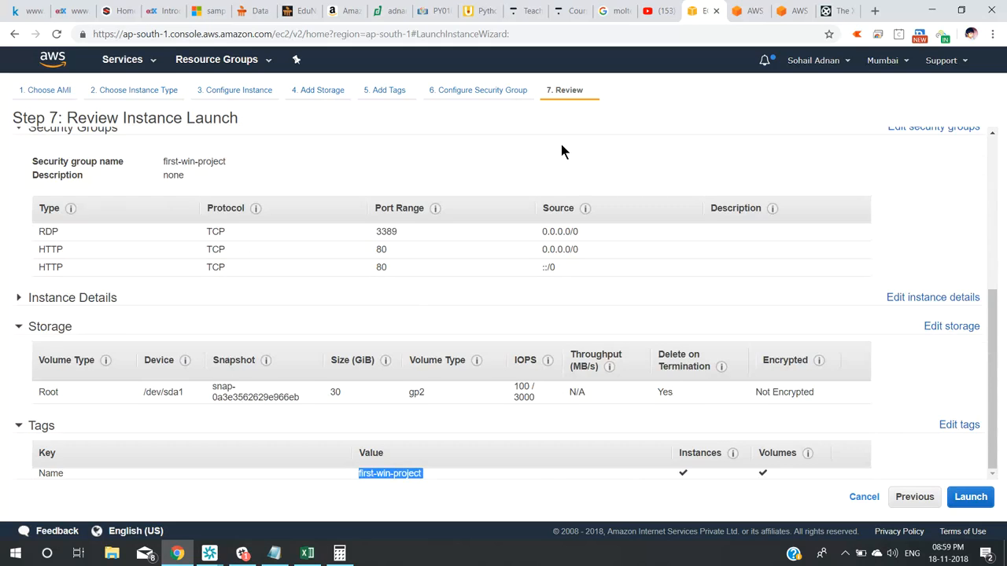
Start the launch and try creating a new key pair named aws-accesskey-mumbai.
click(989, 499)
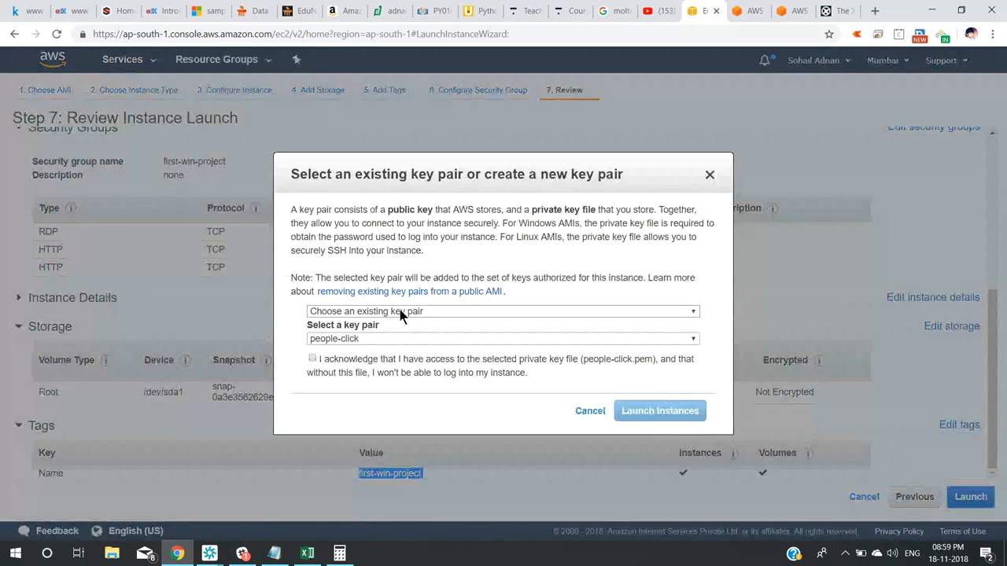
click(403, 312)
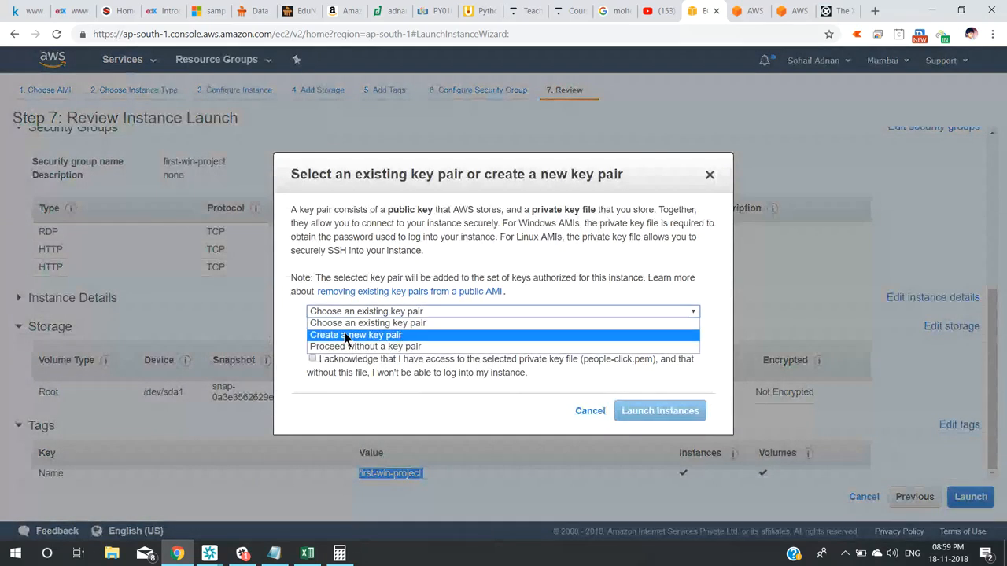
click(380, 335)
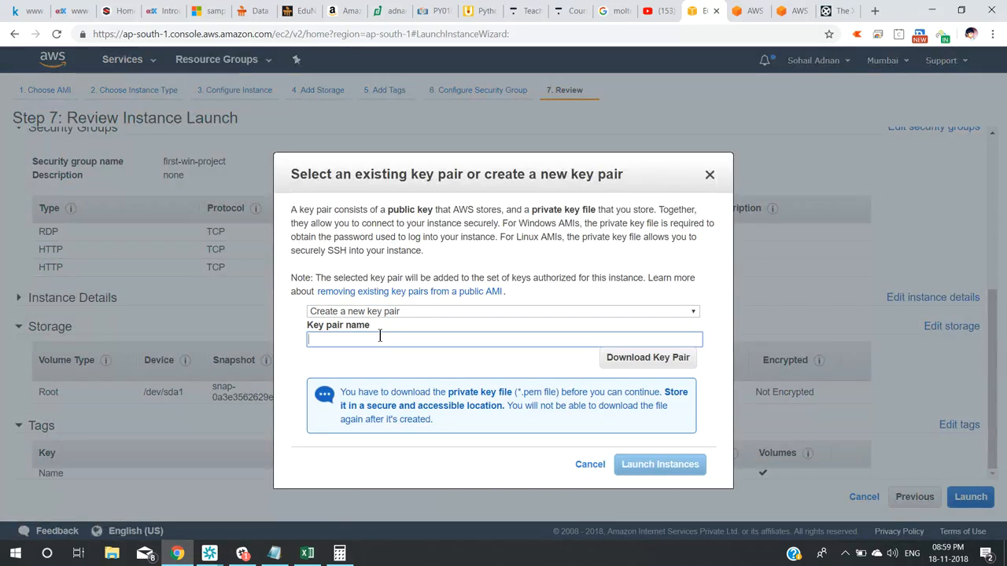
click(380, 336)
text(aws-a)
text(ccesskey)
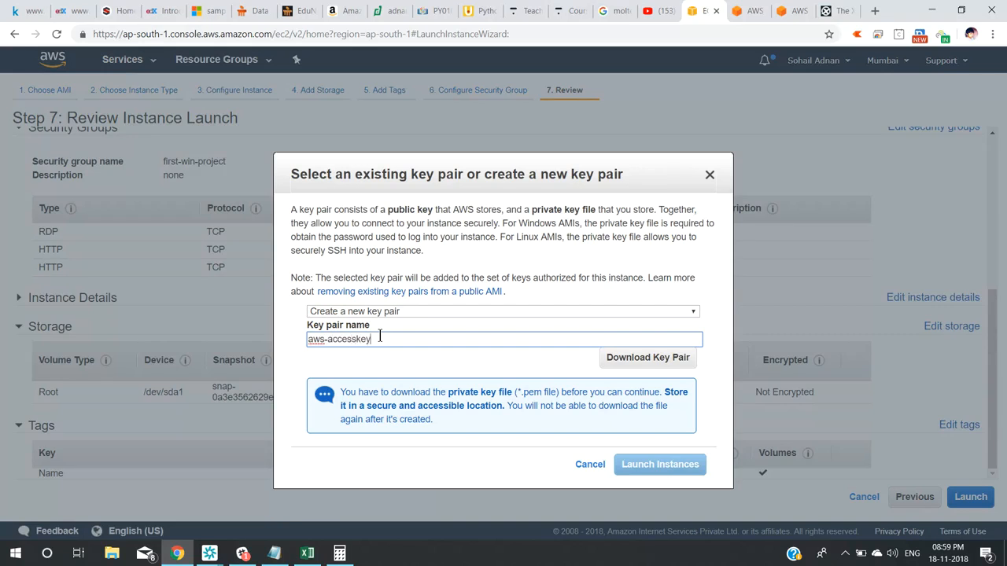
text(-mumbai)
triple_click(423, 343)
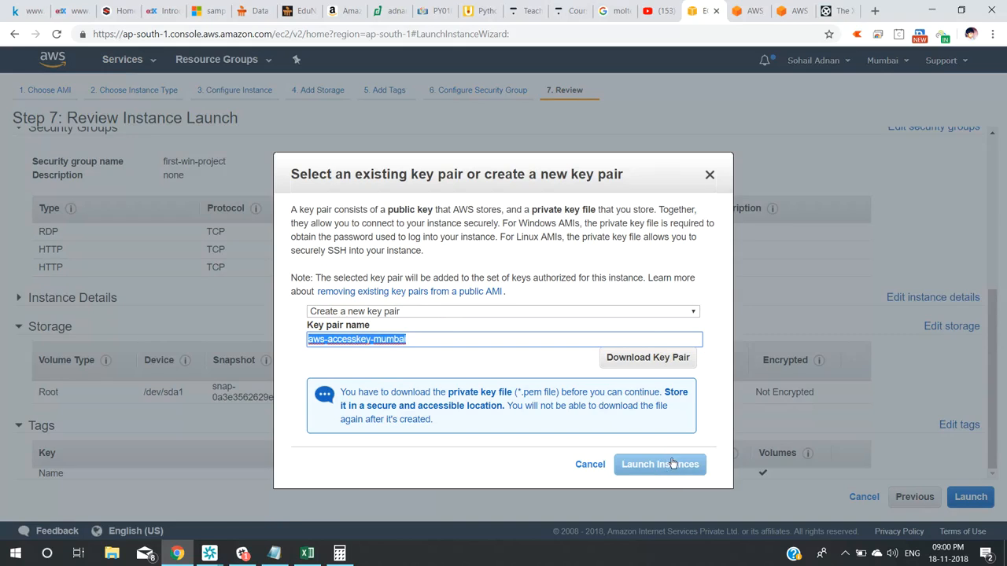
Switch back to the existing people-click key pair, acknowledge the private key, and launch the instance.
click(455, 312)
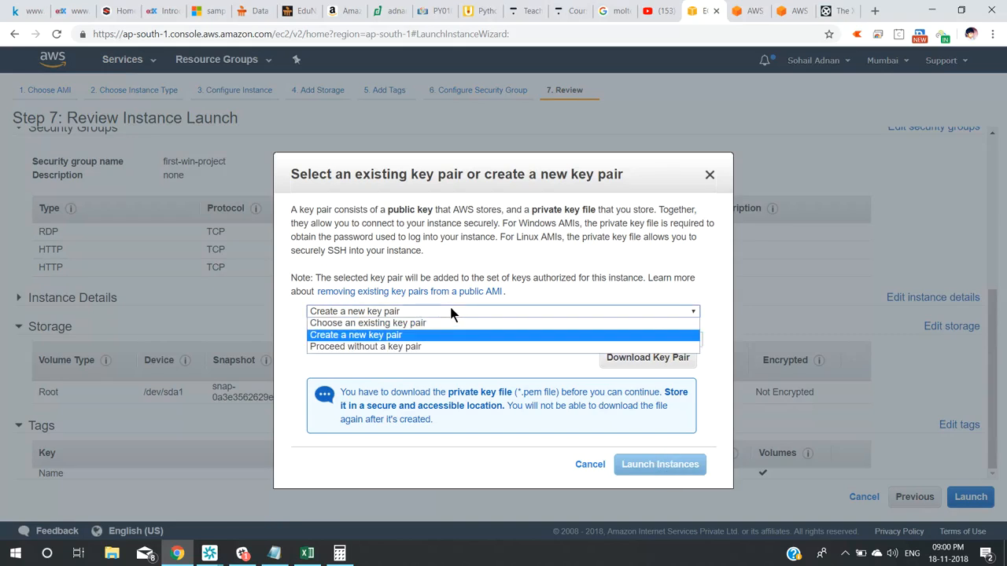
click(442, 324)
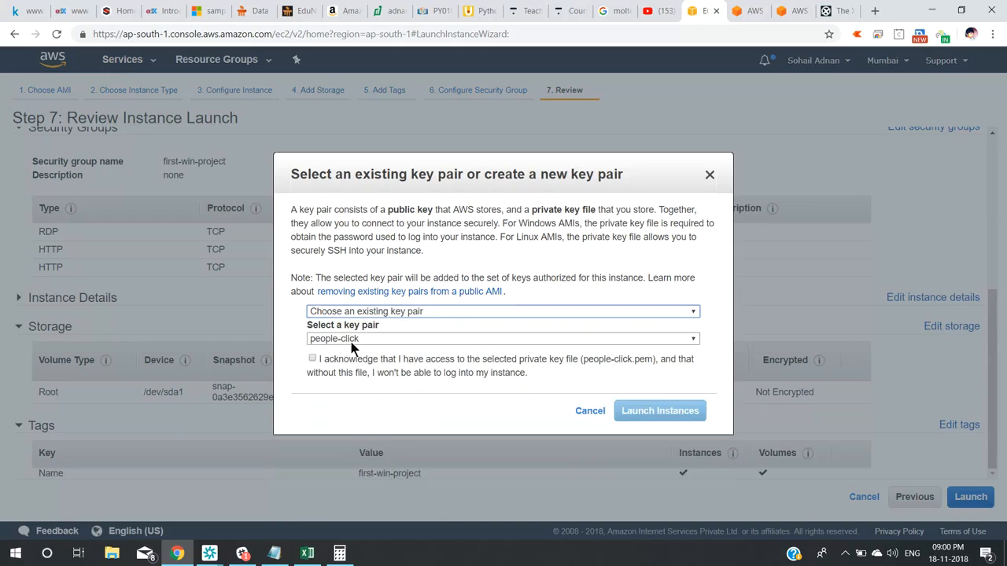
click(313, 359)
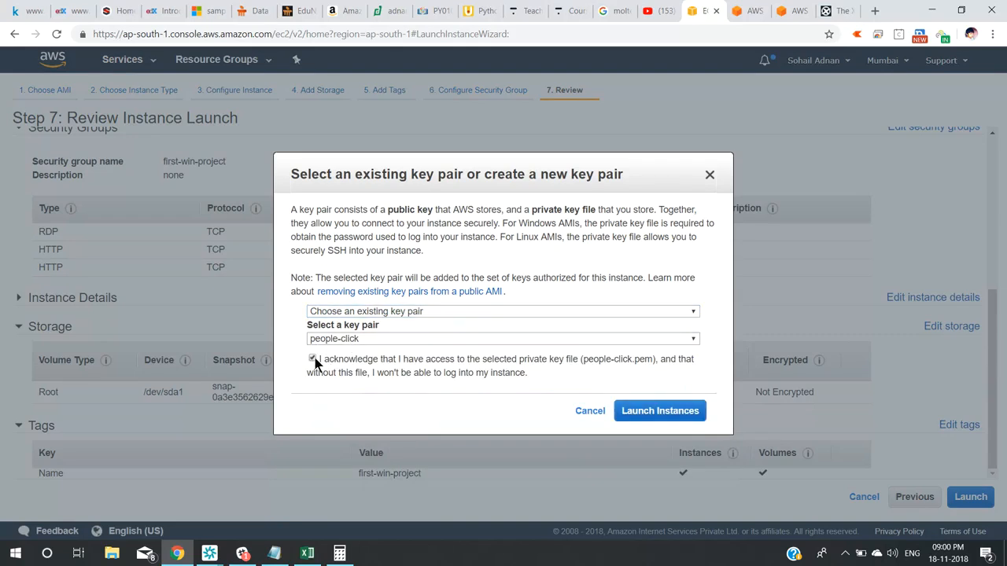
click(656, 410)
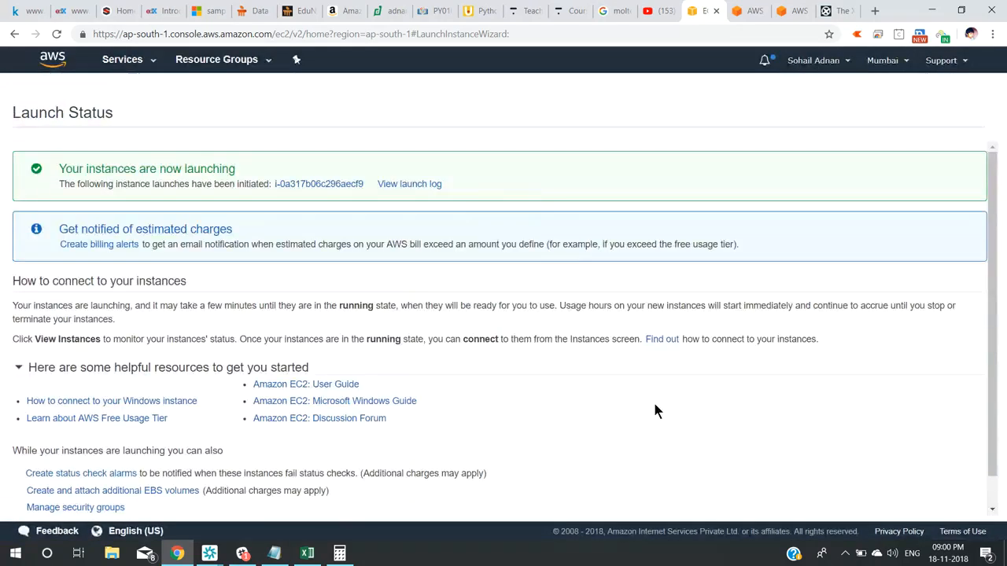
Open the Instances list and note the public DNS, IPv4 13.233.103.249 and private IP 172.31.6.35.
scroll(994, 333, down, 2)
click(959, 504)
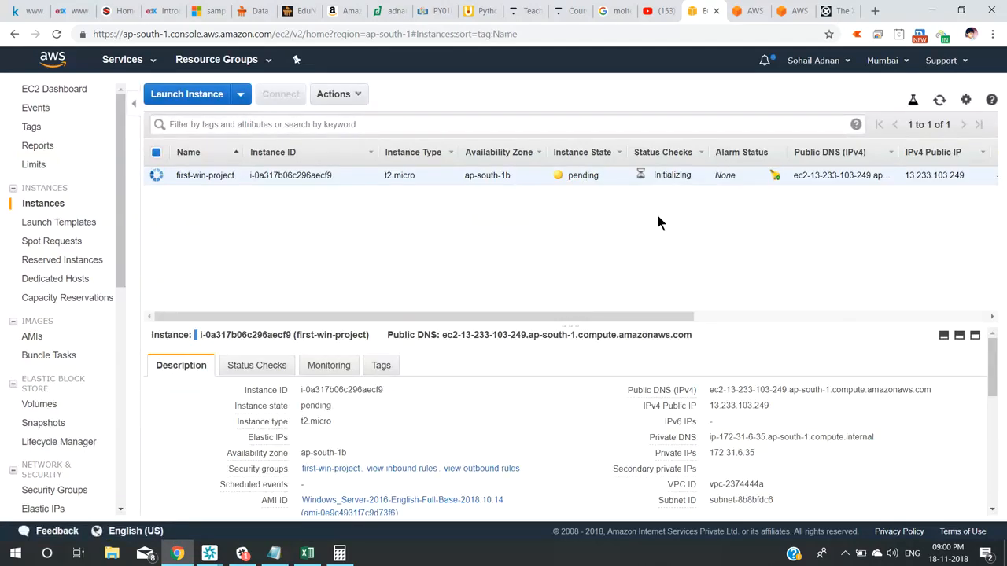
scroll(993, 383, down, 1)
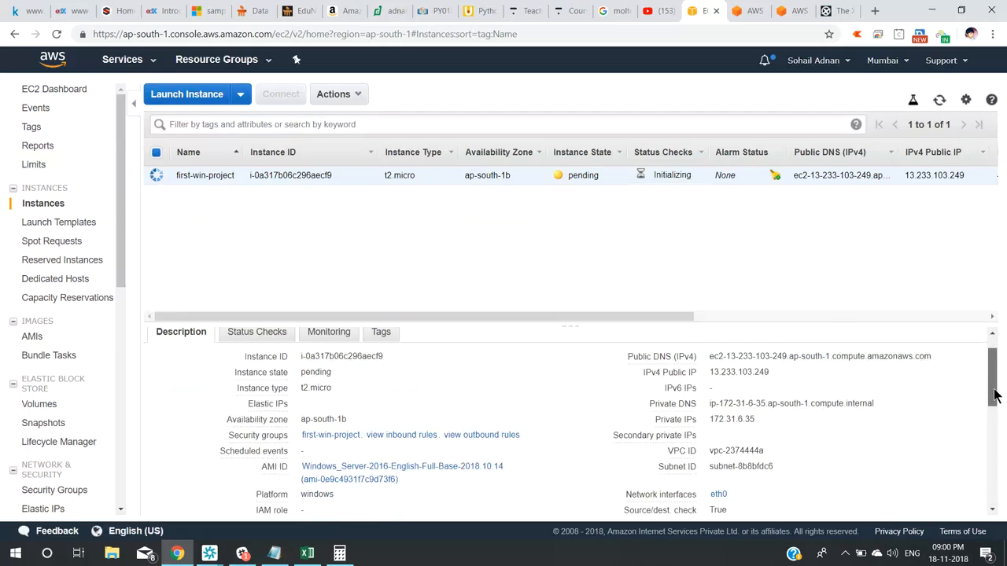
drag(710, 351, 934, 352)
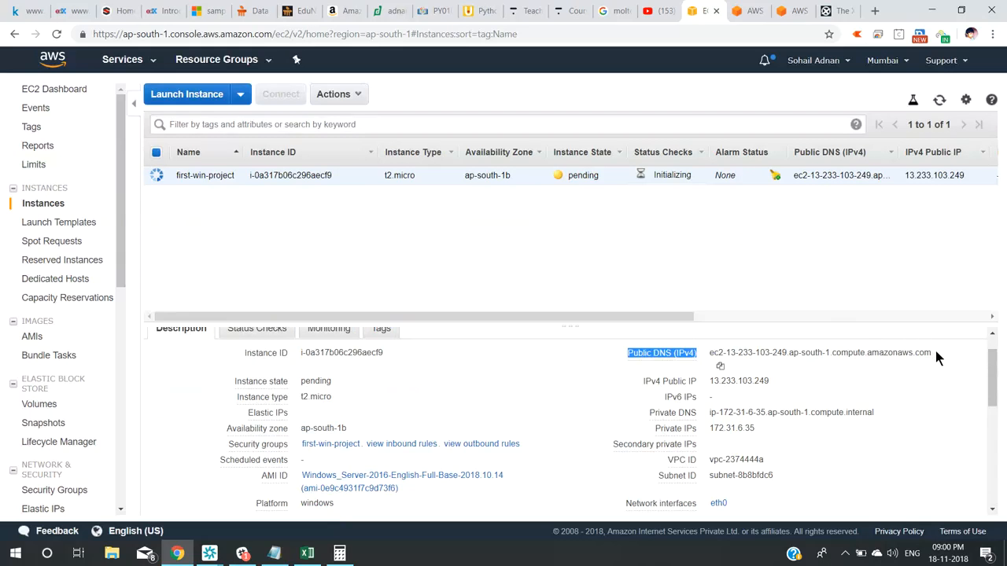
triple_click(929, 351)
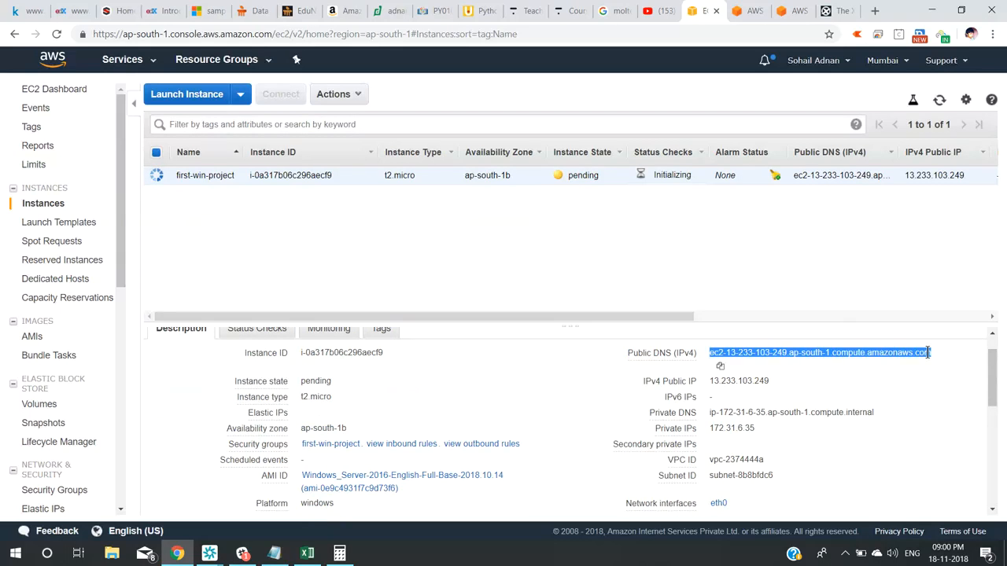
drag(710, 369, 769, 370)
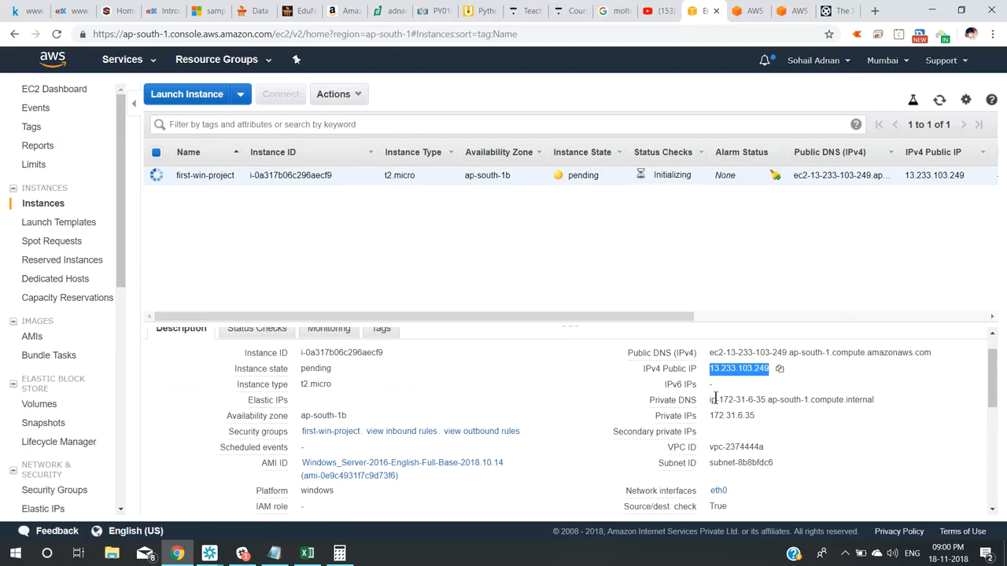
drag(710, 401, 874, 388)
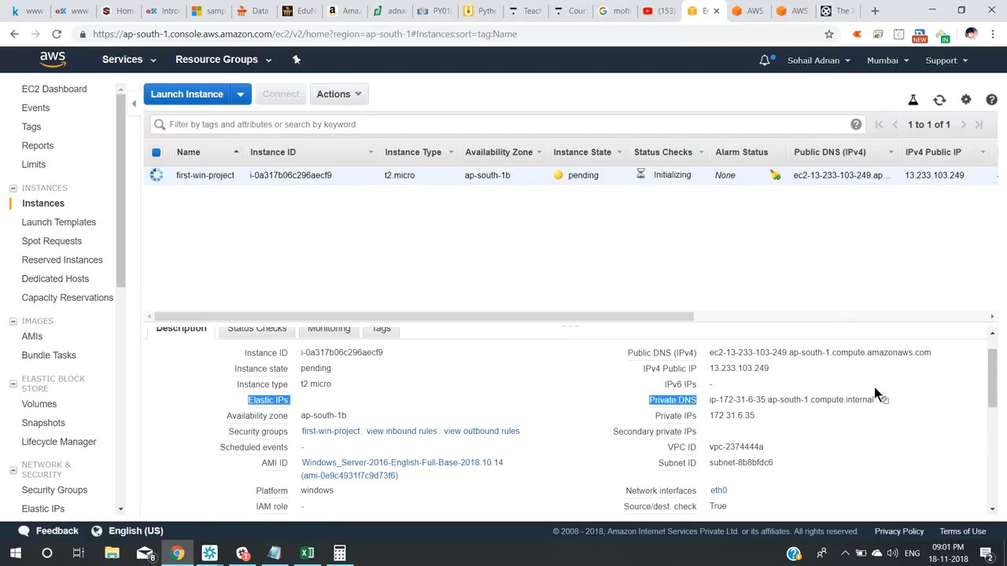
double_click(729, 417)
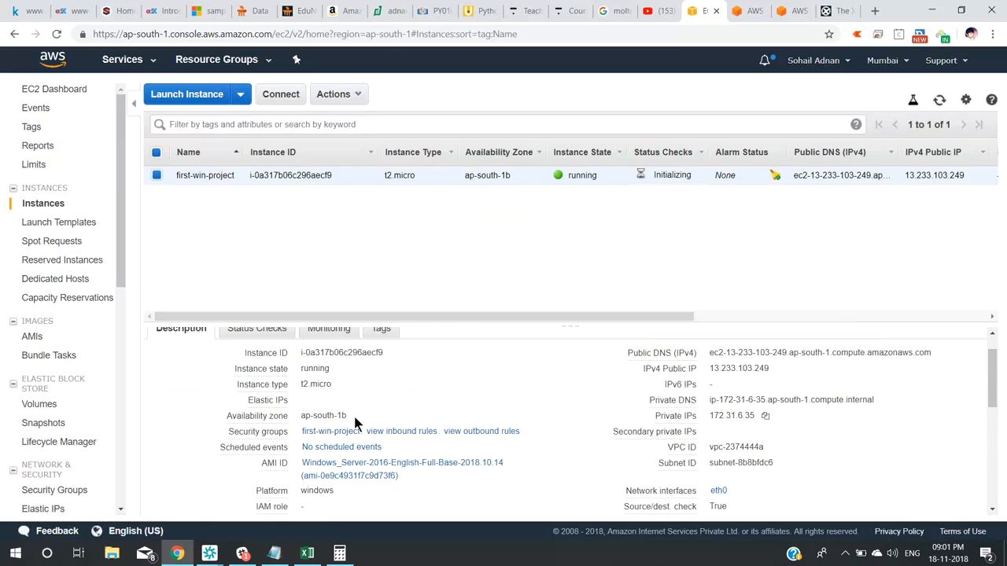
Check the ap-south-1b availability zone and view the security group's outbound and inbound rules.
triple_click(318, 414)
triple_click(256, 431)
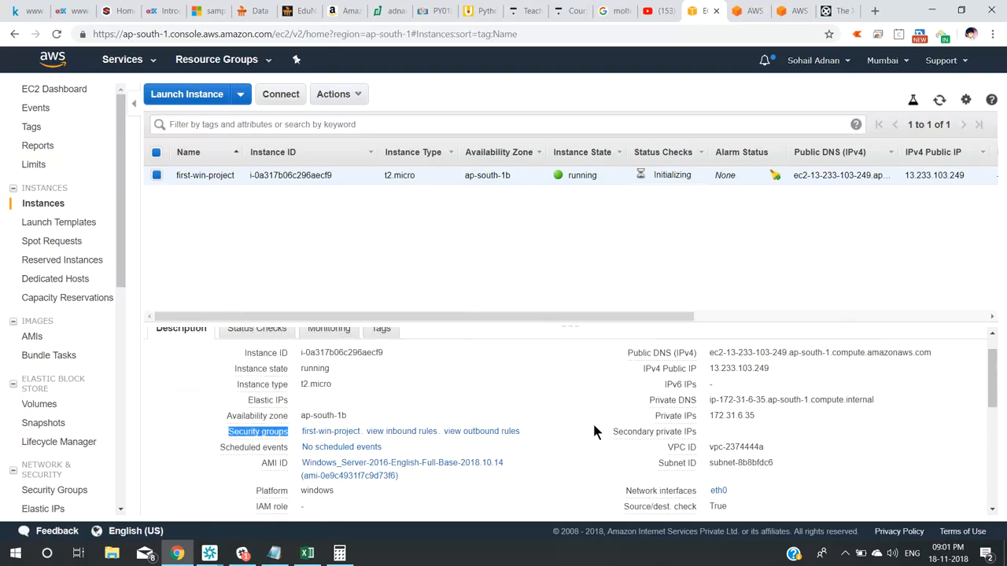
click(501, 433)
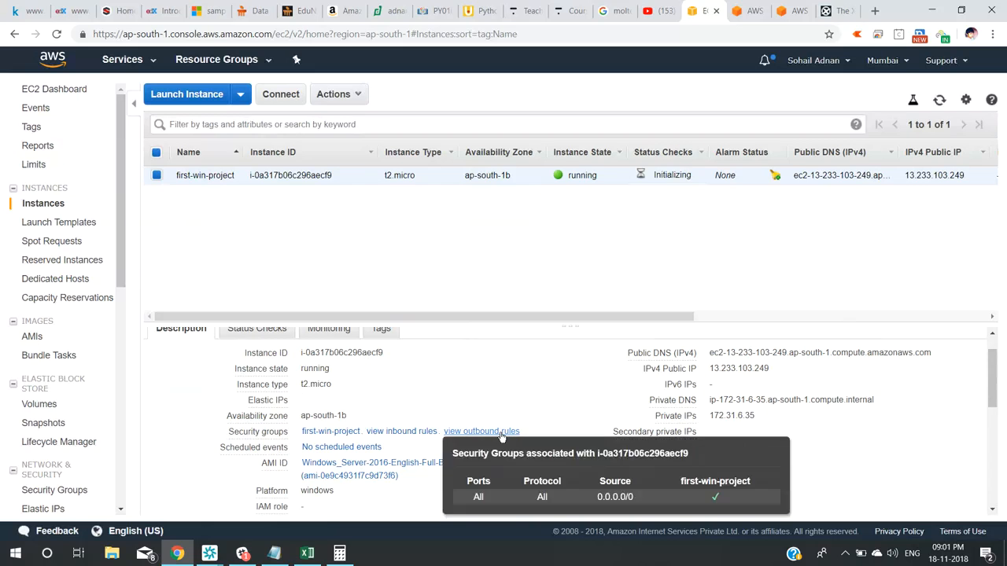
click(427, 432)
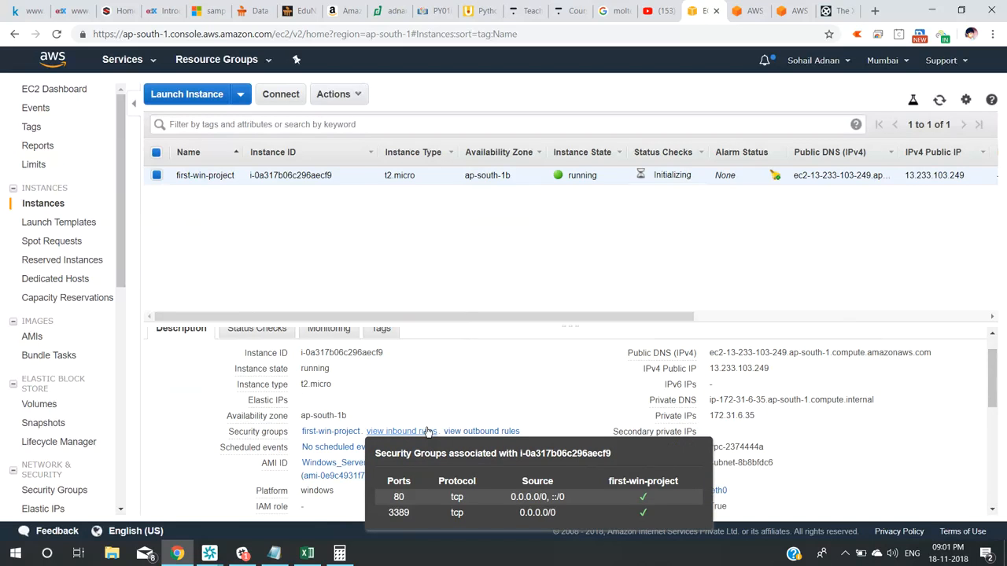
click(464, 391)
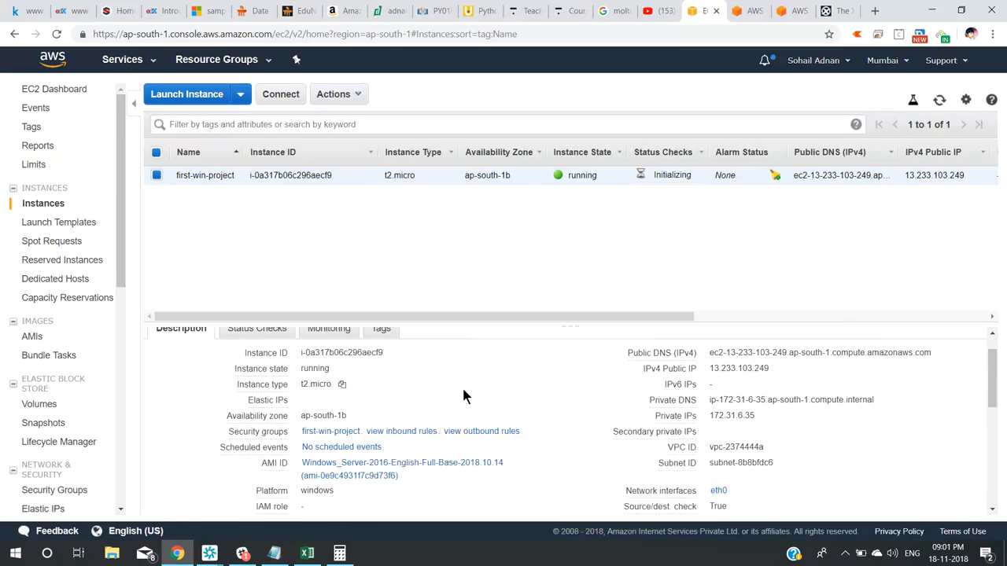
Review further instance details: platform windows, key pair name, network interfaces and hvm virtualization.
scroll(463, 390, down, 1)
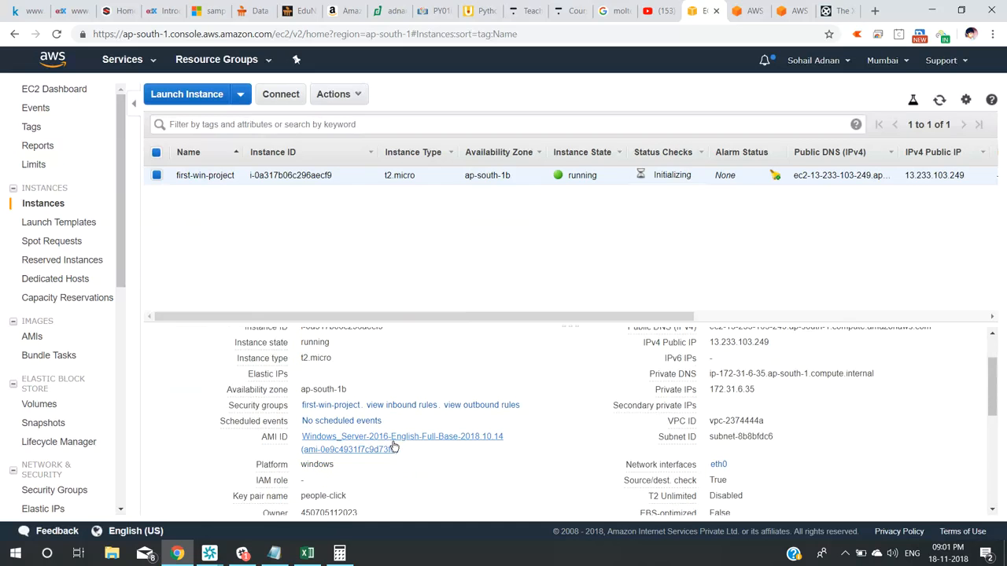
double_click(317, 464)
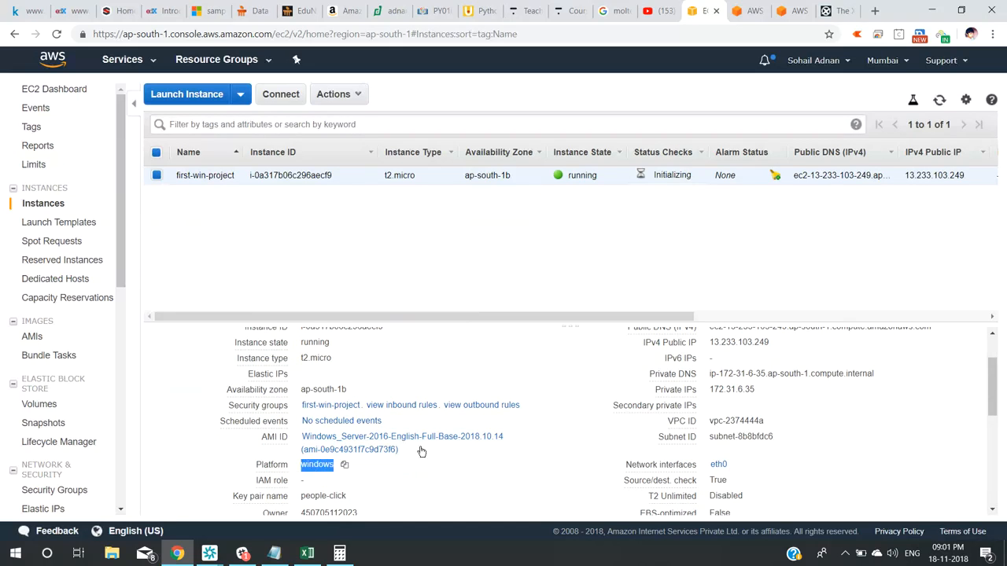
triple_click(239, 497)
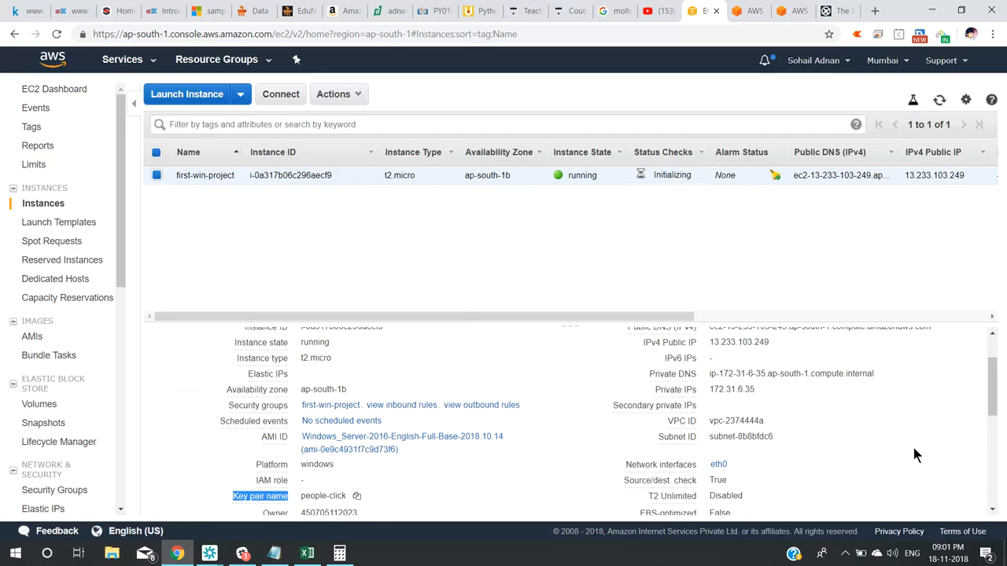
drag(994, 395, 995, 411)
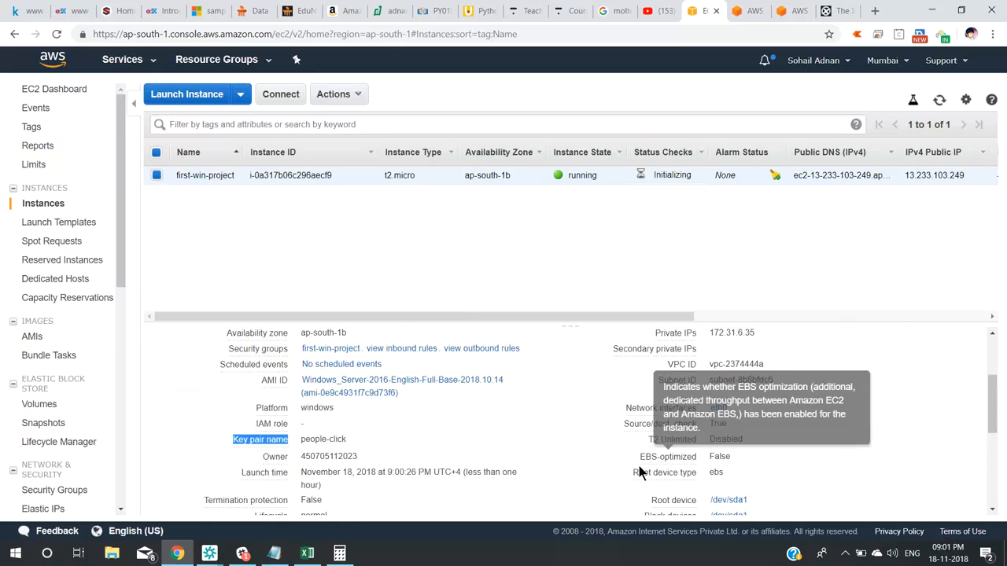
triple_click(639, 408)
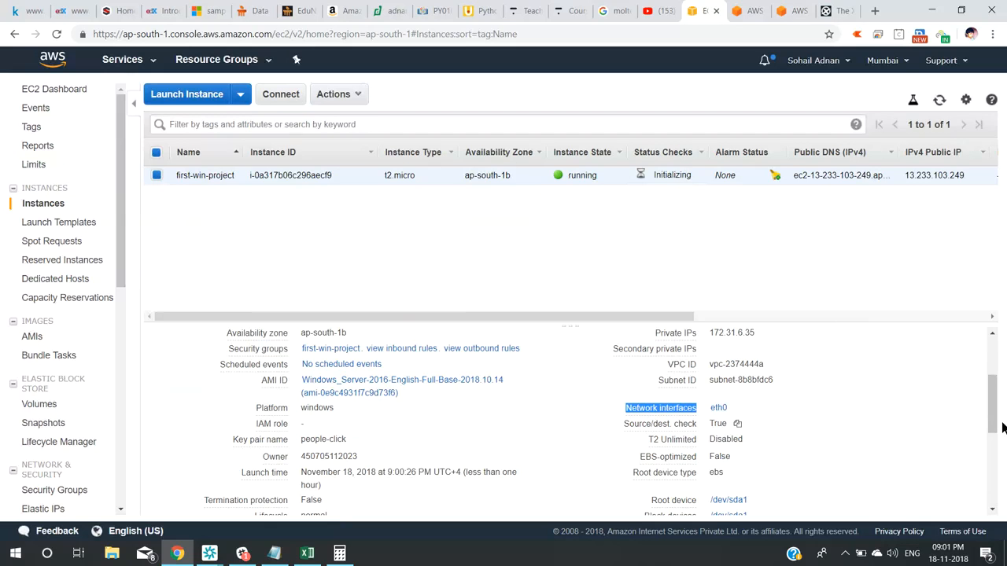
drag(993, 417, 999, 470)
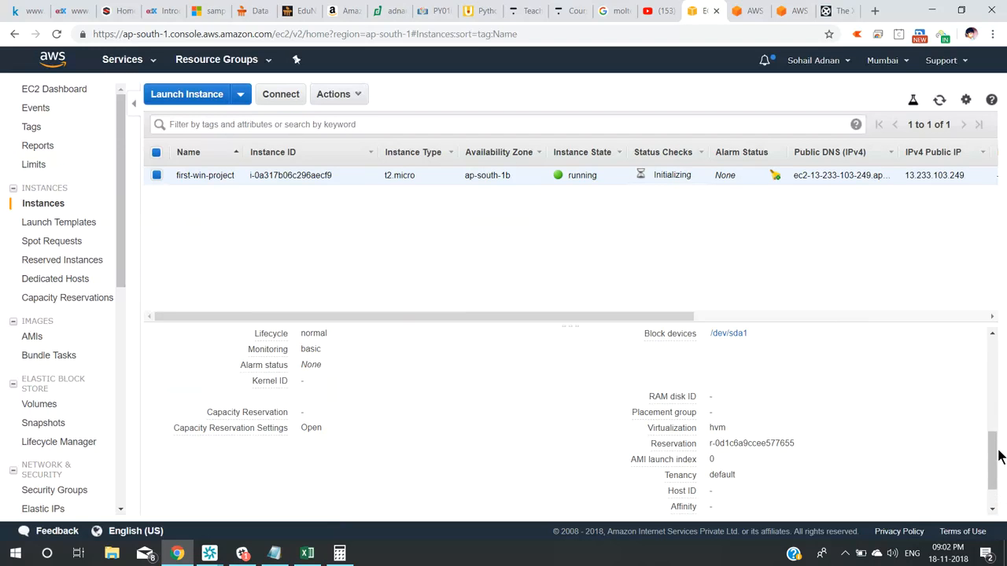
mouse_move(994, 449)
mouse_down()
mouse_move(991, 429)
mouse_move(992, 448)
mouse_up()
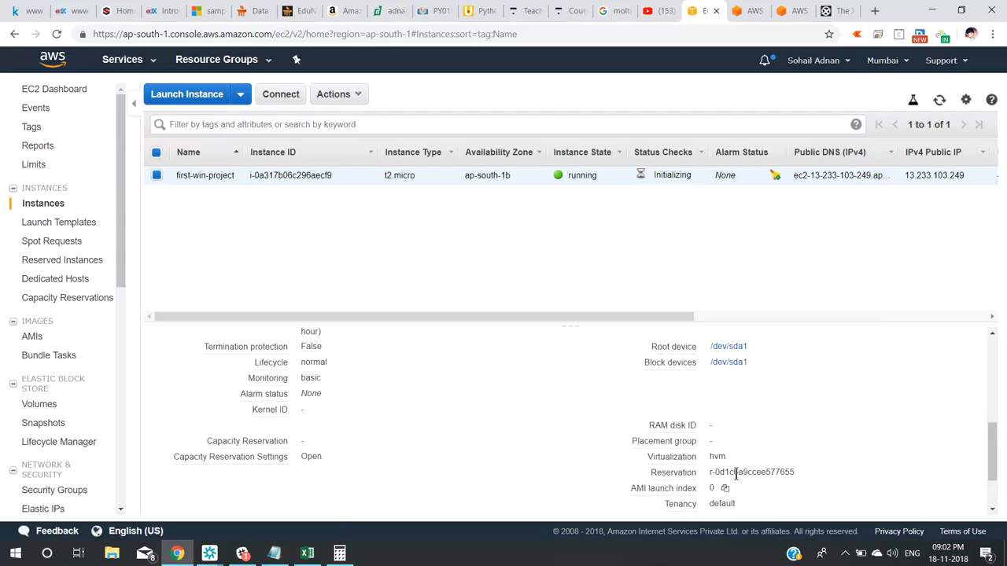
double_click(716, 457)
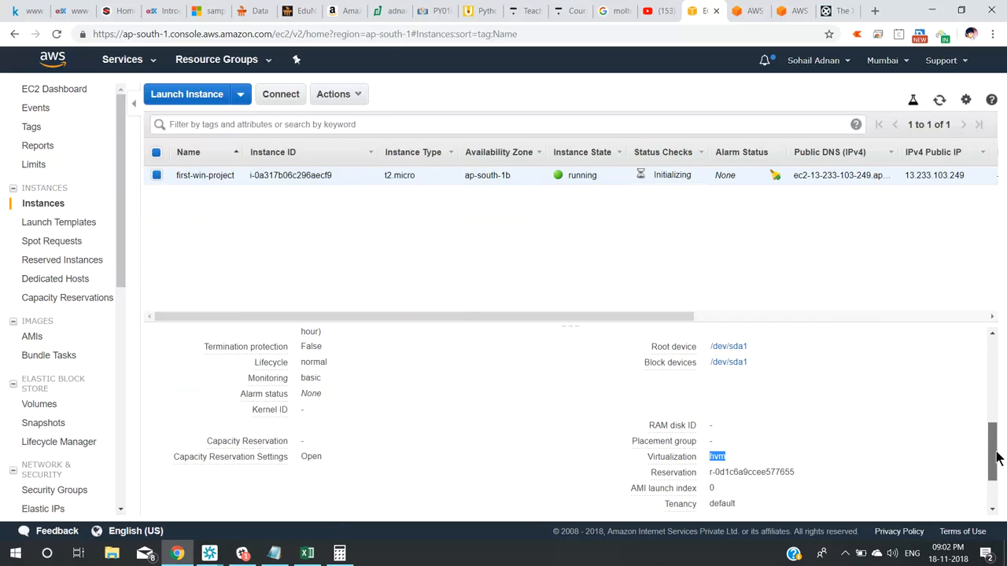
drag(996, 458, 996, 422)
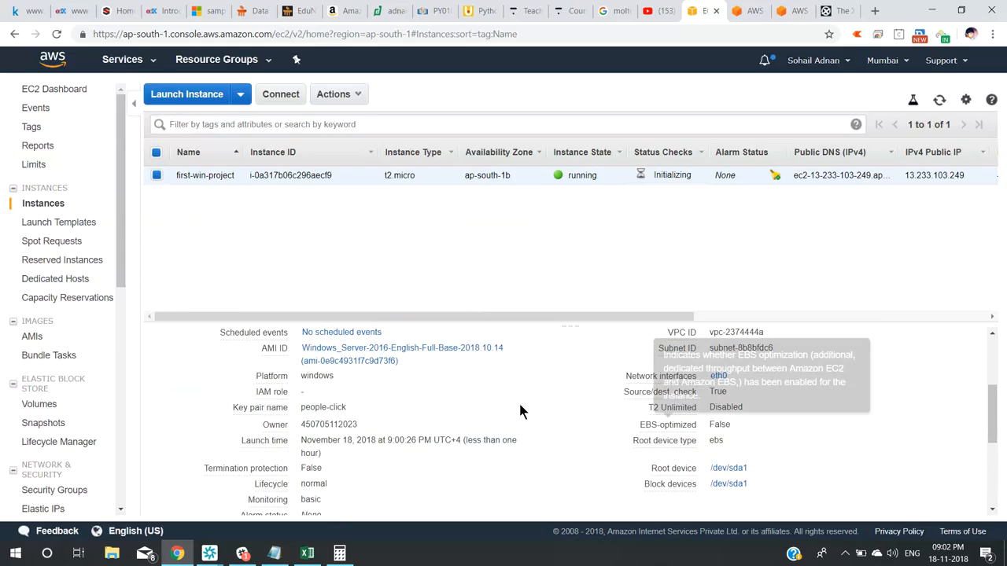
drag(366, 441, 501, 446)
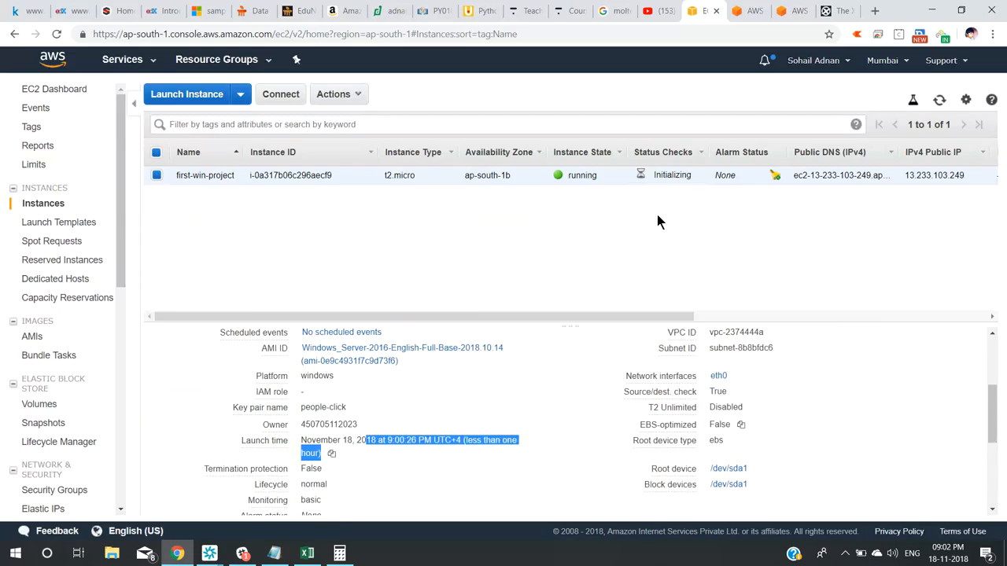
Refresh the instance list so the Initializing status checks update to 2/2 passed.
double_click(675, 173)
click(675, 172)
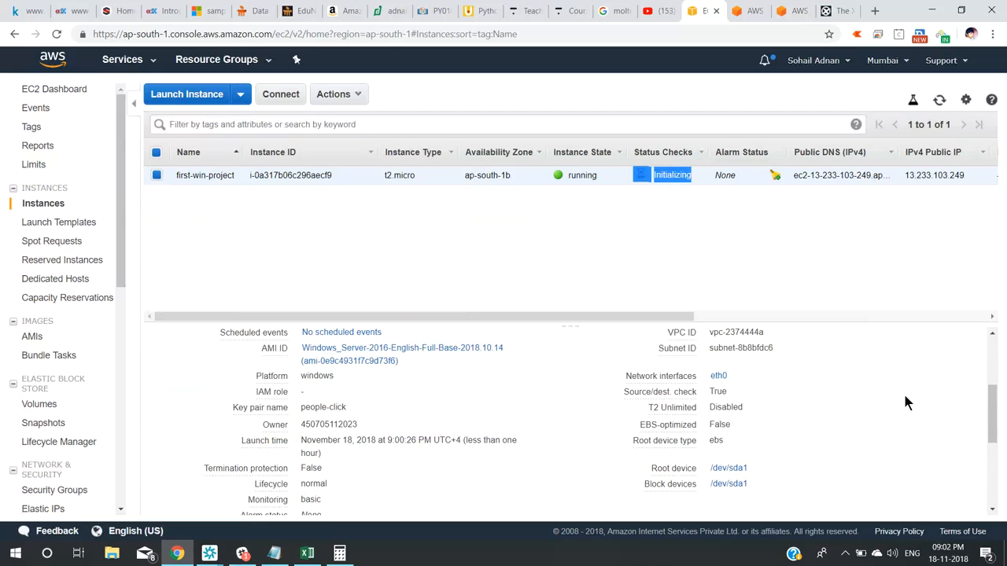
click(905, 398)
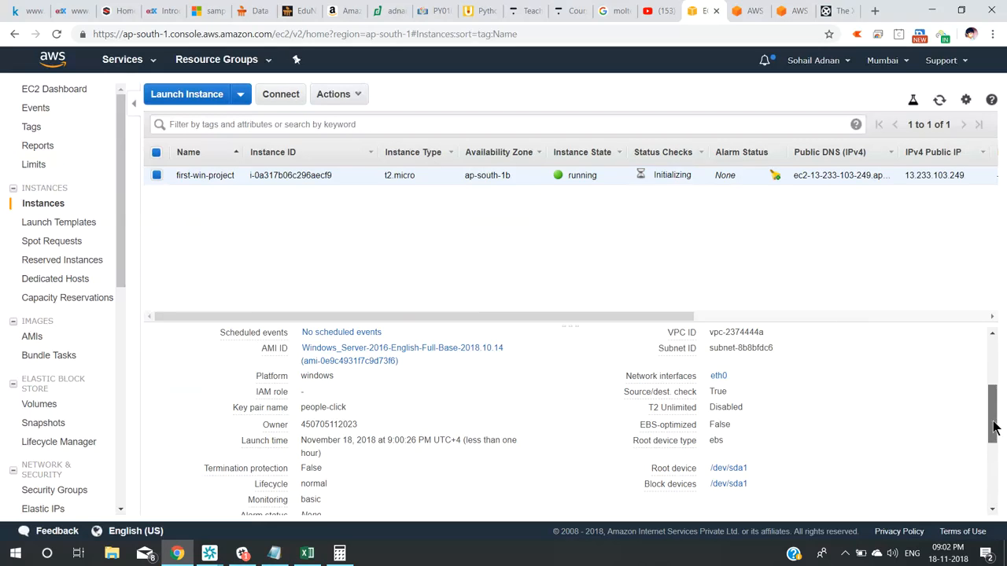
drag(992, 427, 991, 393)
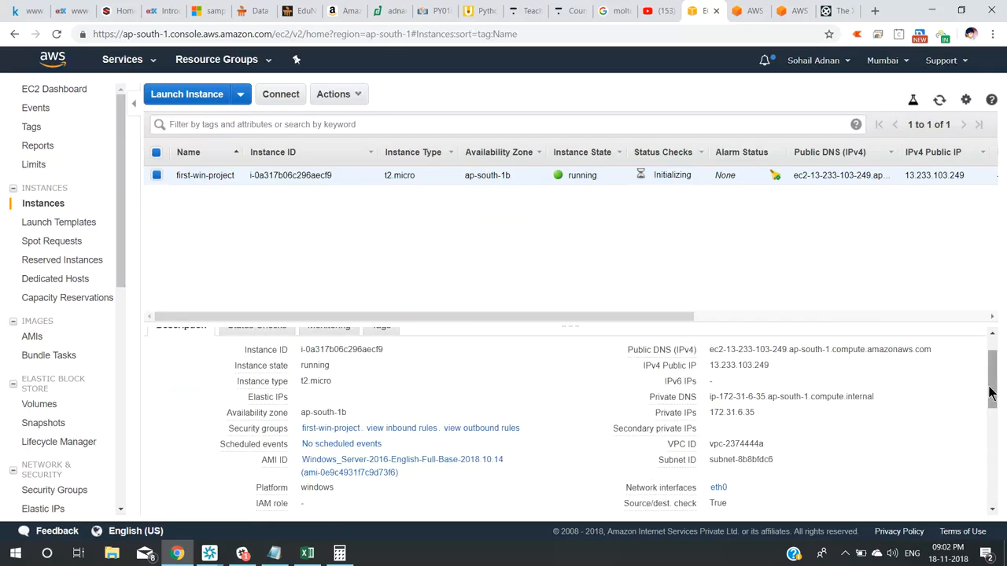
click(939, 100)
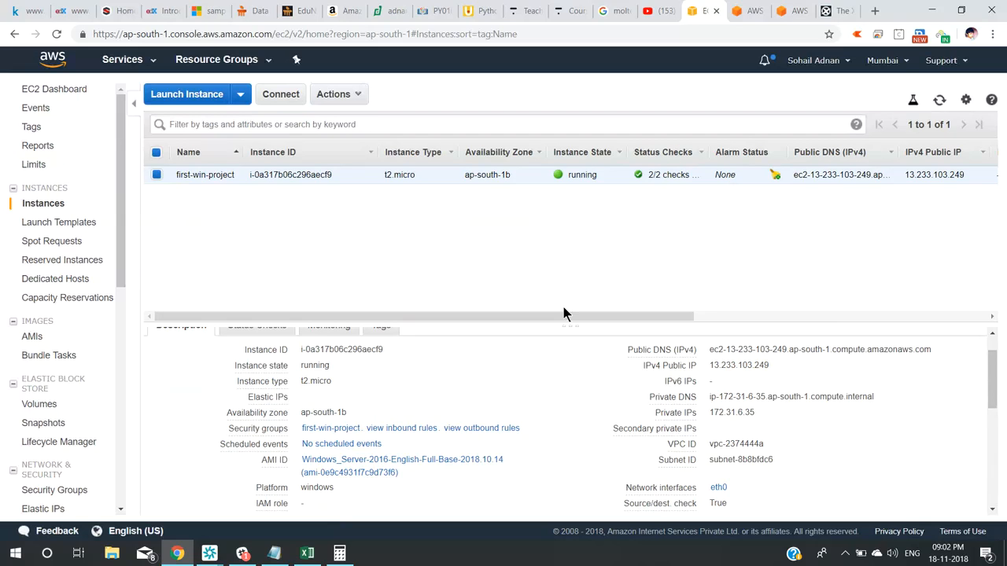
Open classroom.google.com in a new tab and go to the AWS Expert Training class's People page.
click(878, 13)
text(c)
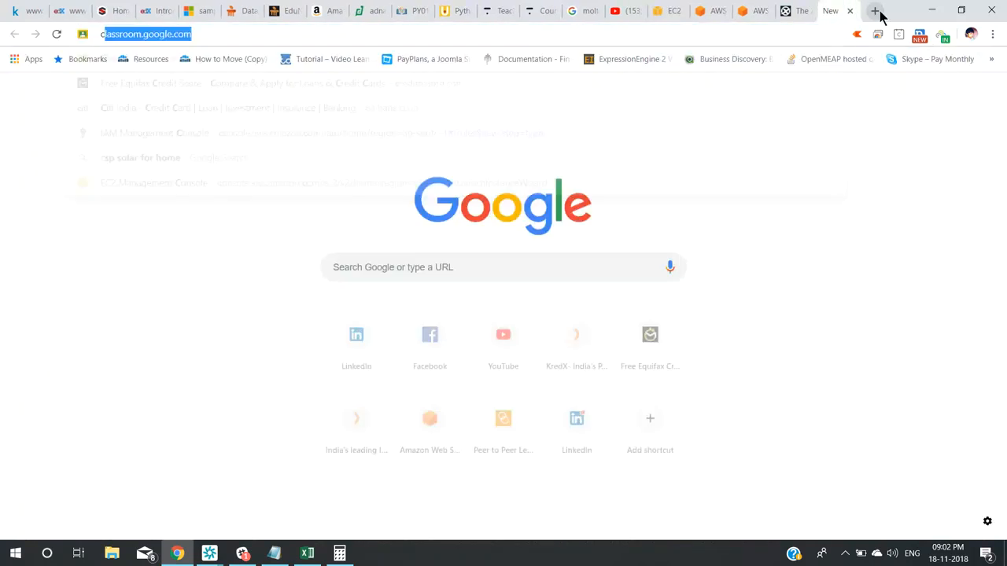
text(lassroom.google.com)
key(Return)
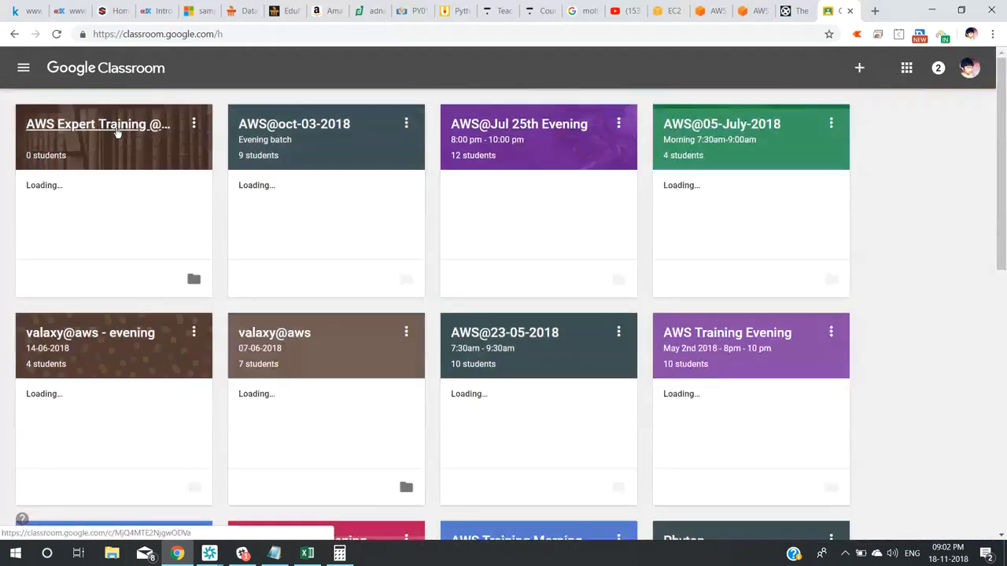
click(117, 132)
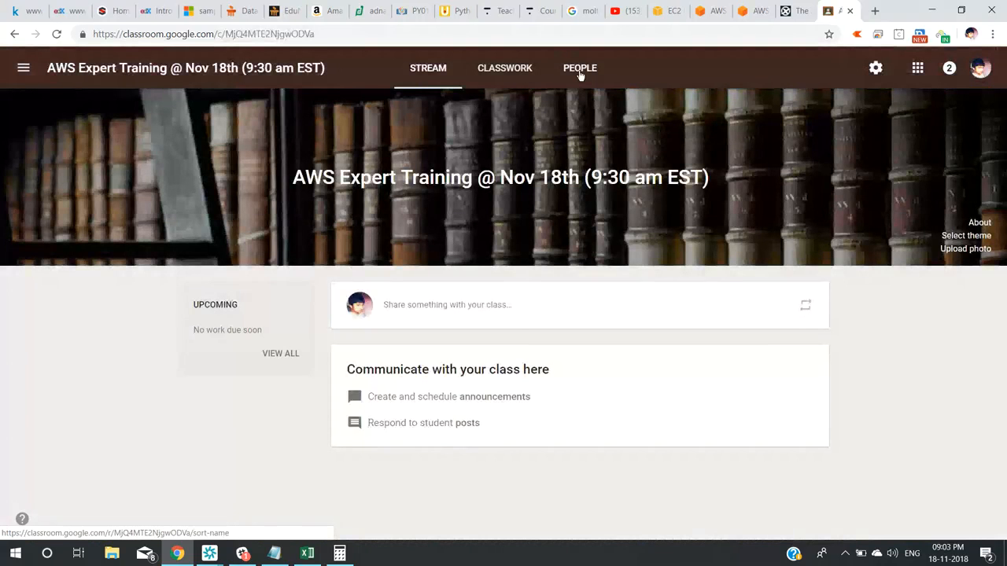
click(580, 71)
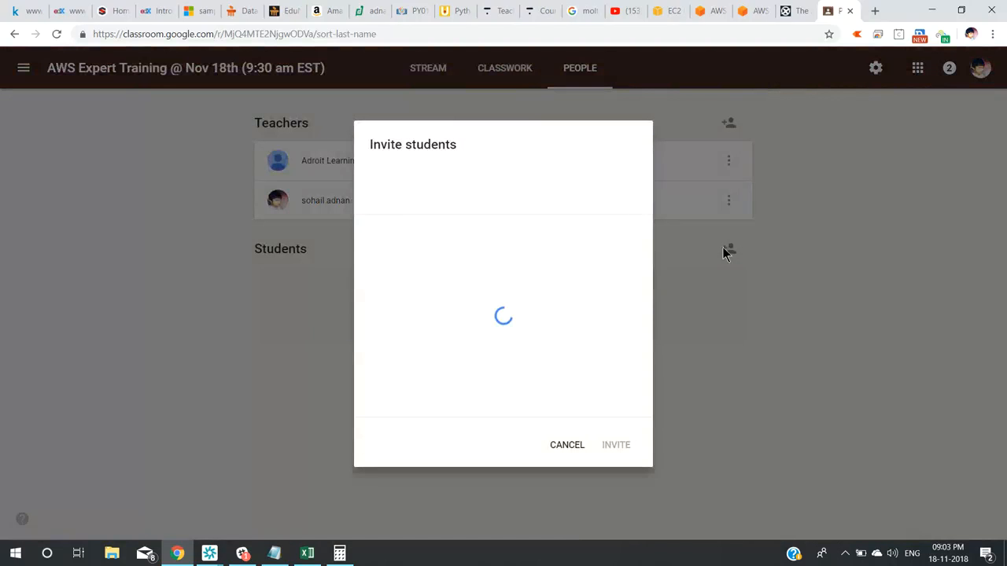
click(209, 556)
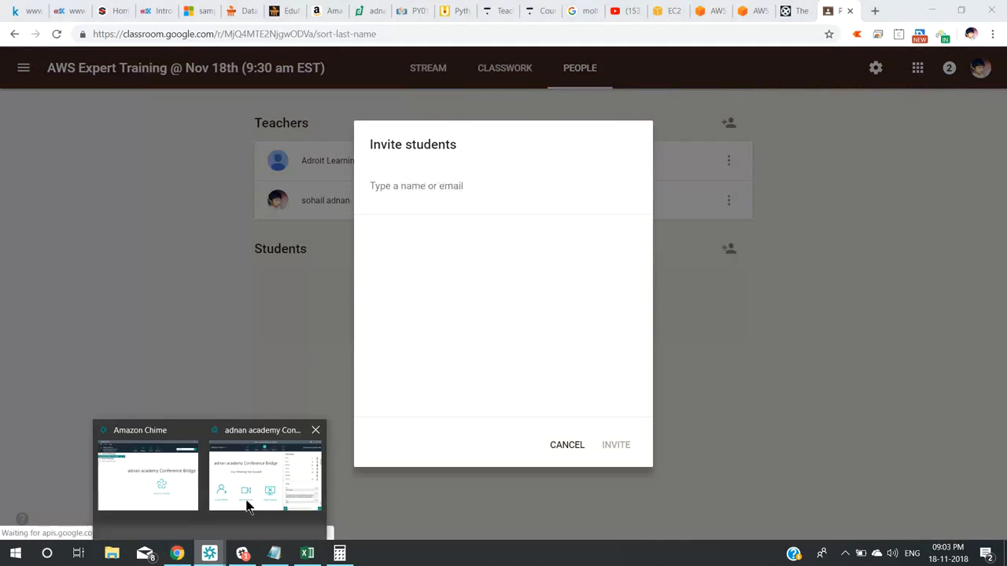
Bring the Chime Conference Bridge window forward and enlarge its chat pane to read attendees' recent messages.
click(265, 472)
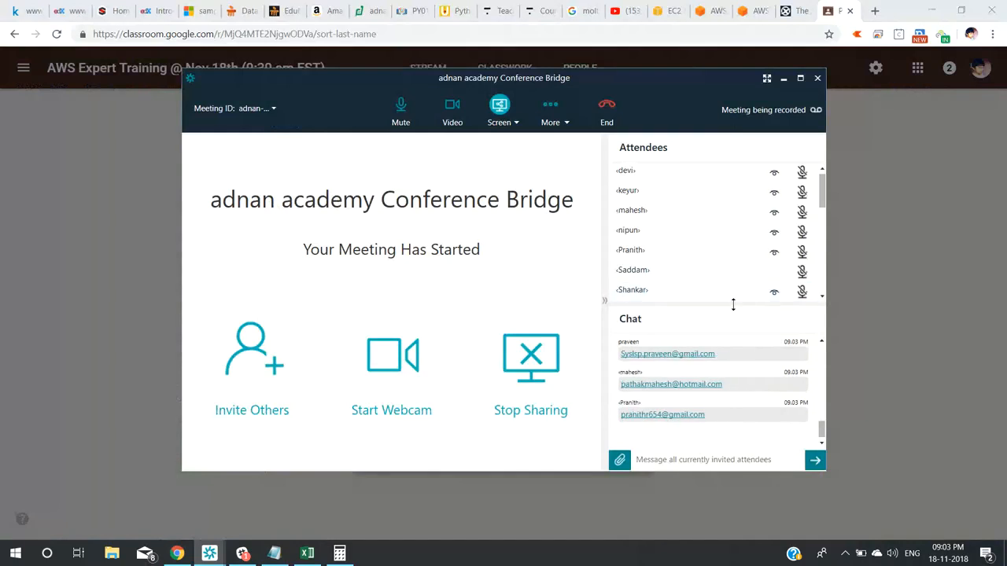
drag(732, 304, 715, 186)
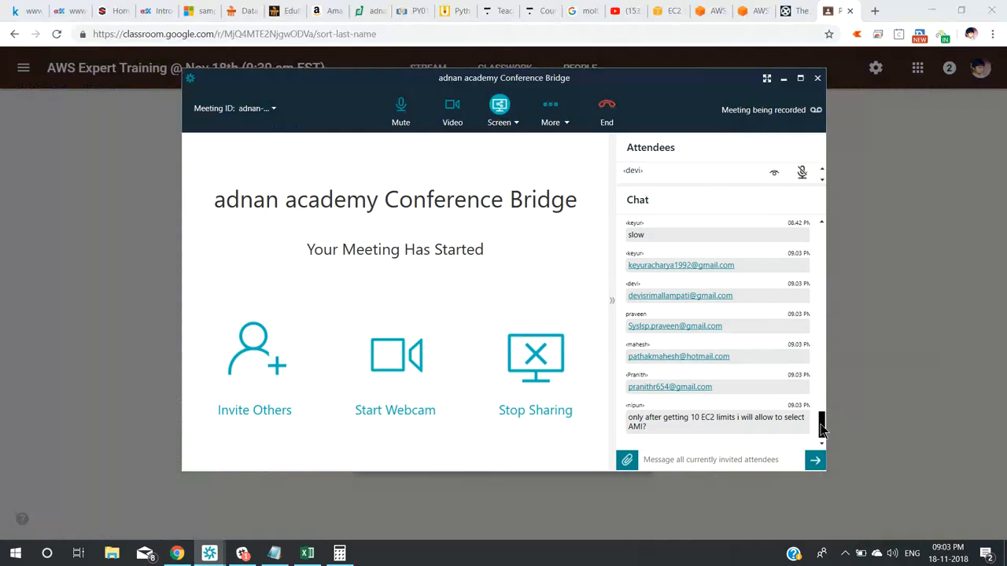
drag(821, 429, 821, 402)
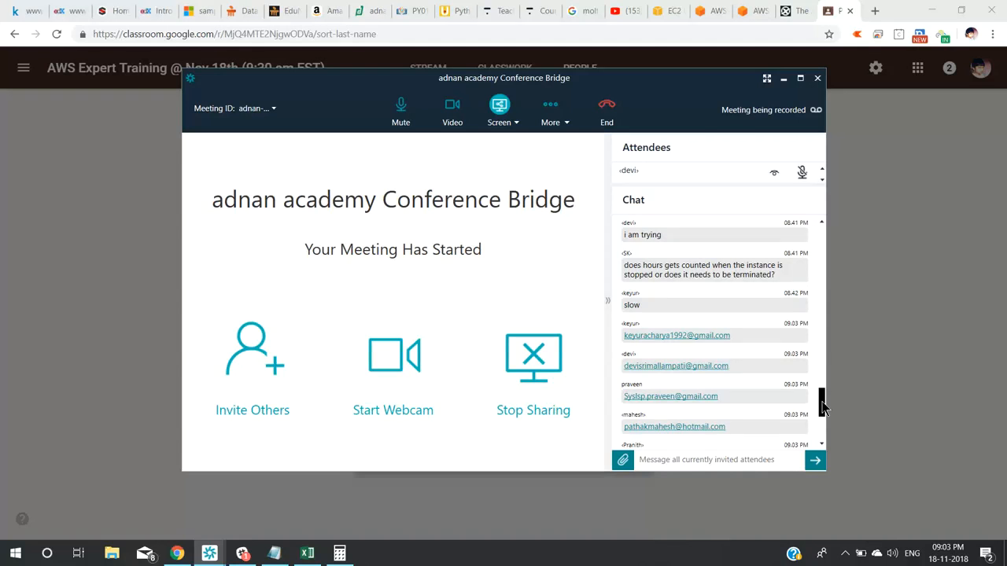
drag(824, 409, 823, 393)
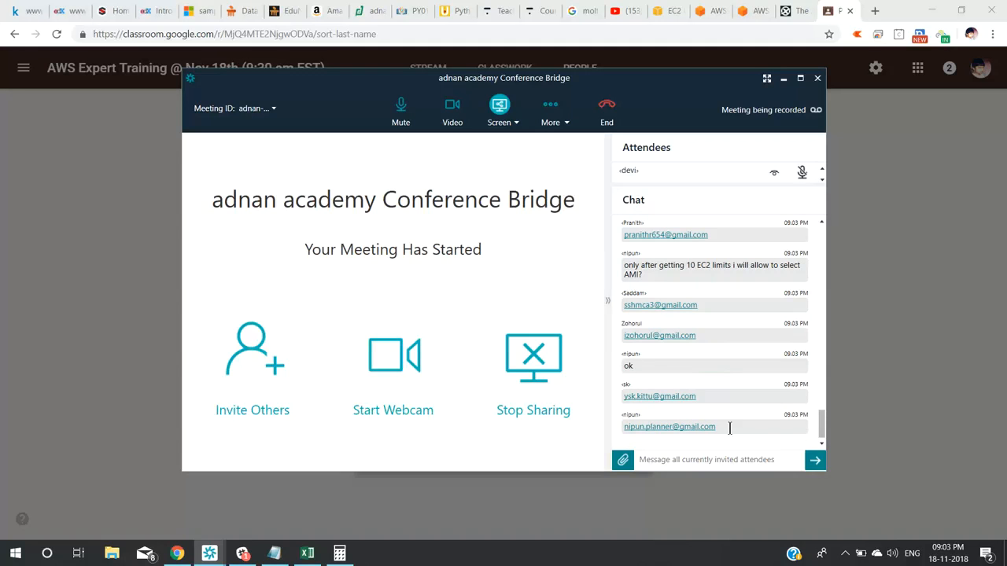
drag(730, 428, 832, 417)
click(811, 422)
right_click(821, 404)
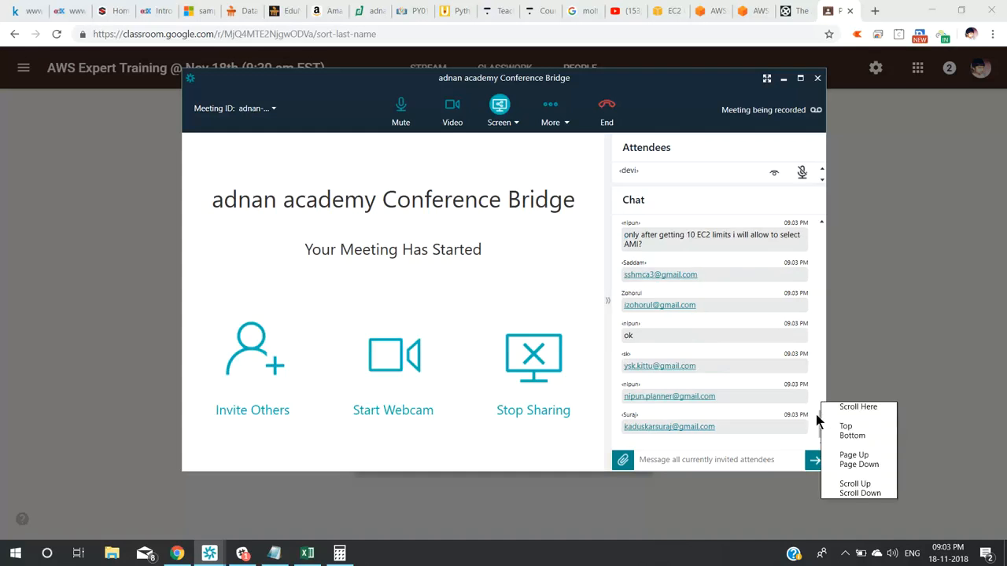
click(820, 421)
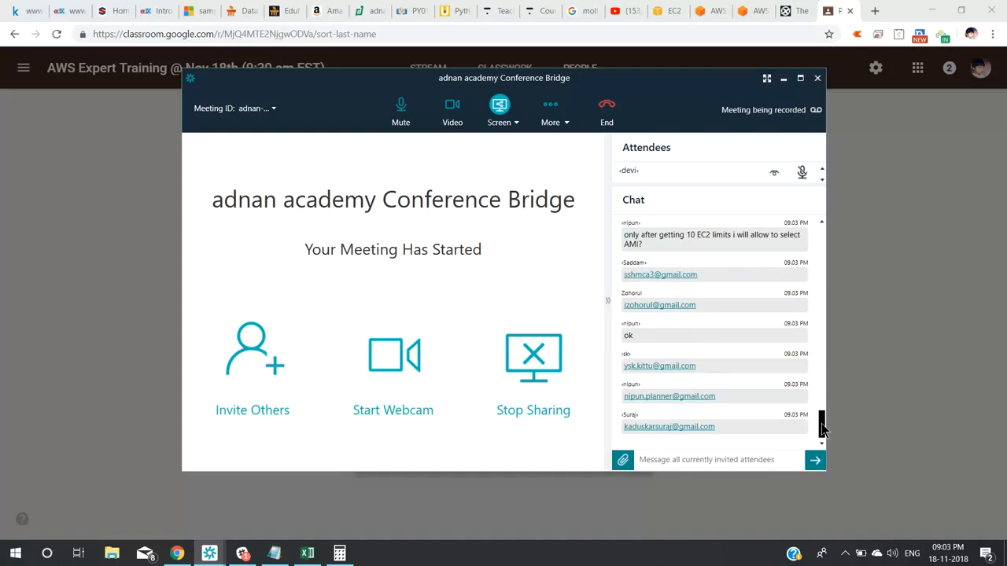
drag(821, 427, 822, 403)
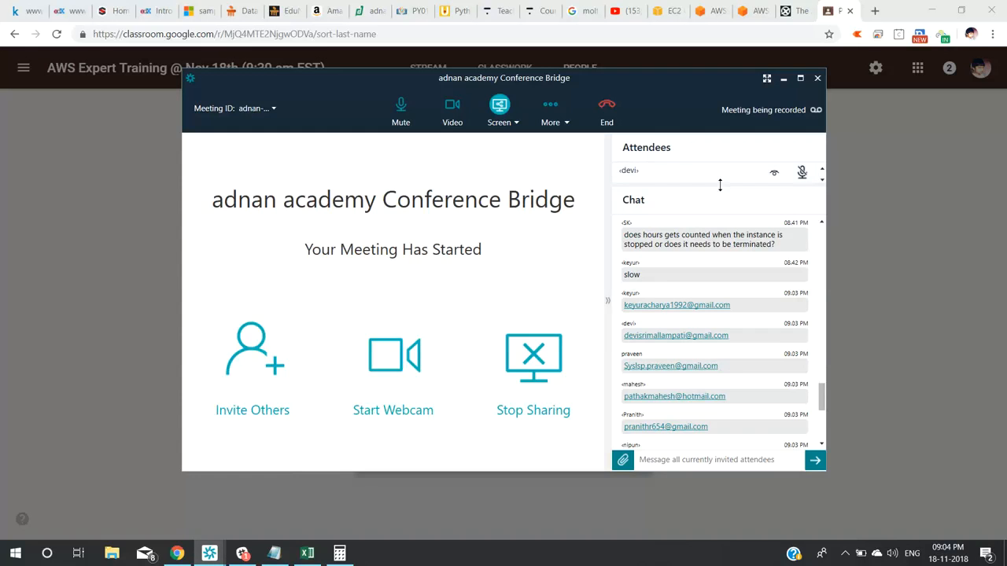
Enlarge the Chime attendee list and mute all other attendees via More options.
drag(720, 185, 737, 340)
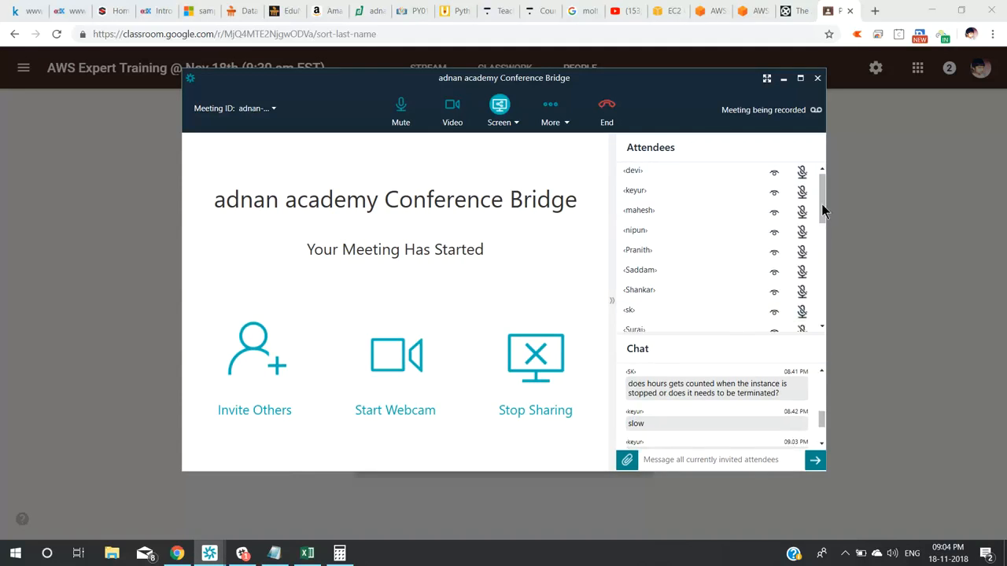
drag(822, 206, 821, 256)
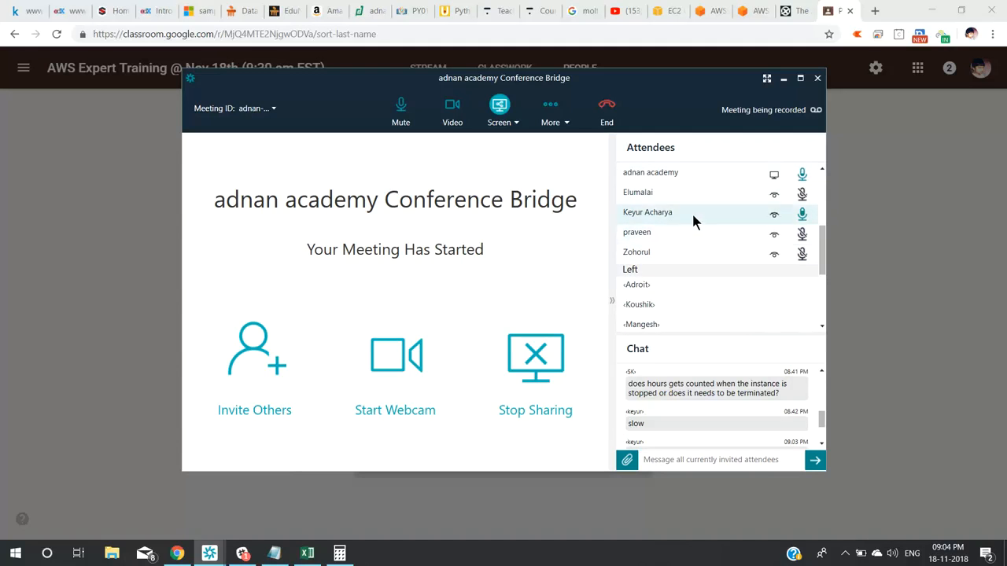
click(563, 125)
click(575, 239)
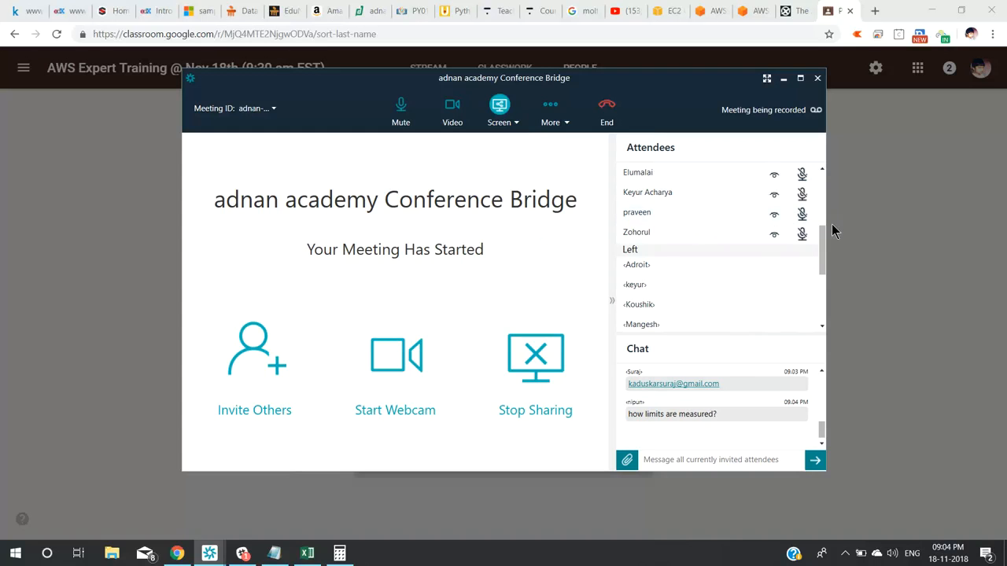
drag(822, 237, 822, 310)
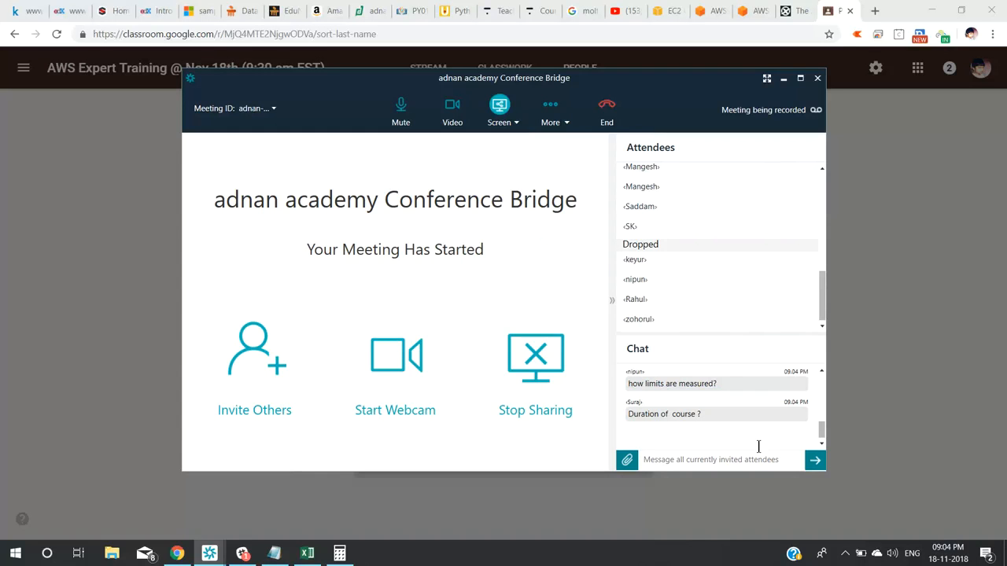
click(821, 431)
drag(821, 430, 820, 433)
click(821, 432)
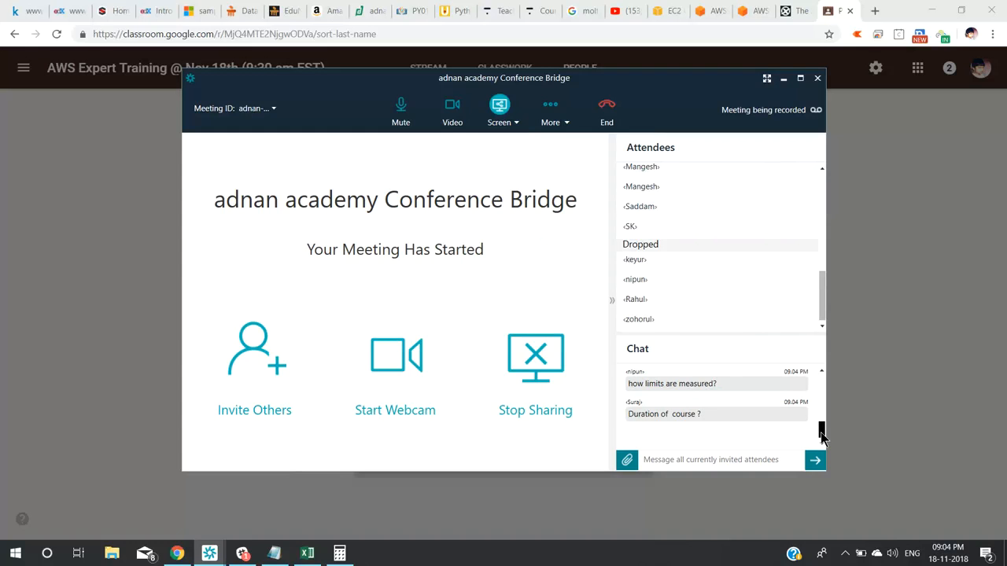
Minimize Chime and refresh the EC2 instance list in the console tab.
click(784, 78)
click(674, 13)
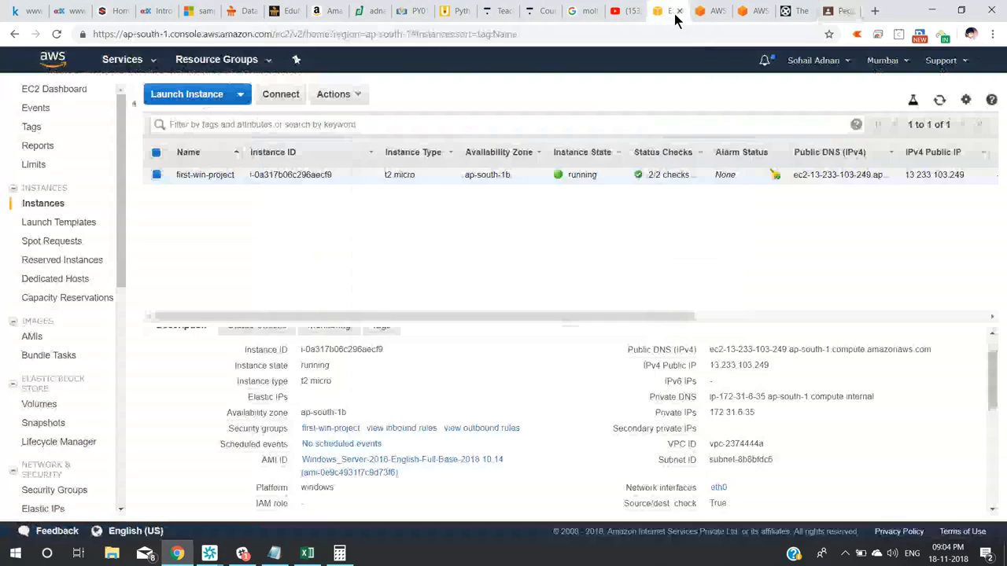
click(940, 101)
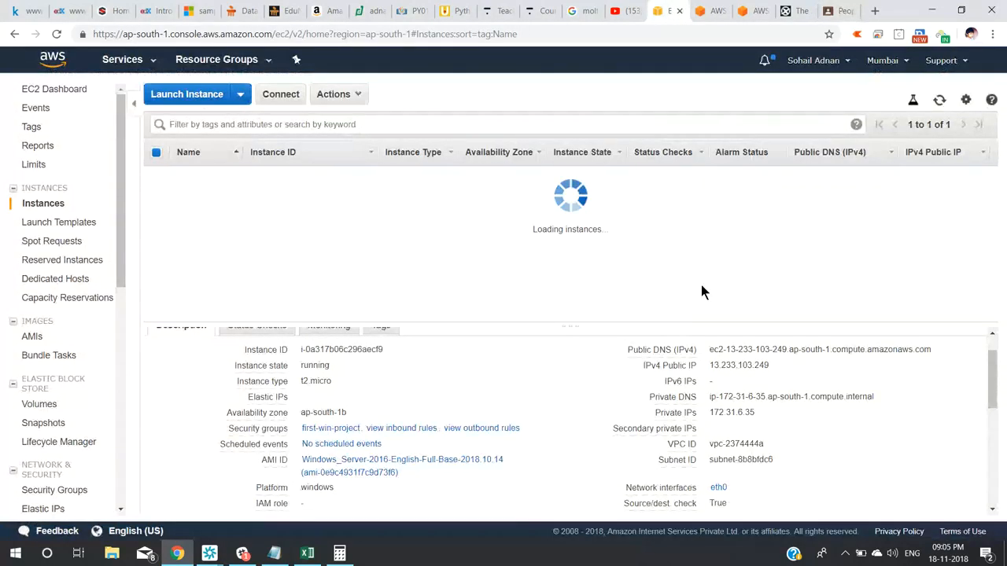
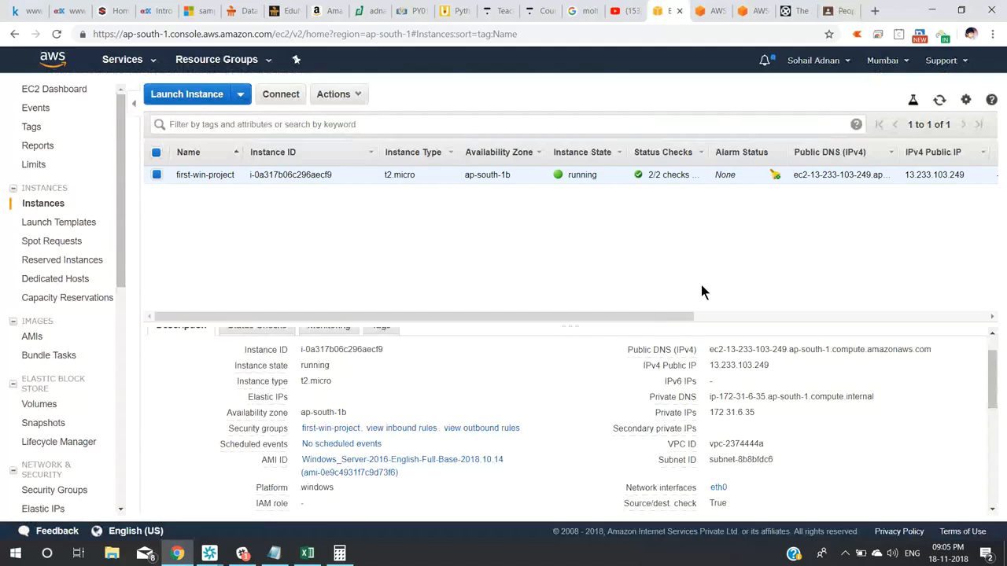
Refresh the EC2 instance list and open the Actions menu for first-win-project.
click(940, 100)
click(358, 98)
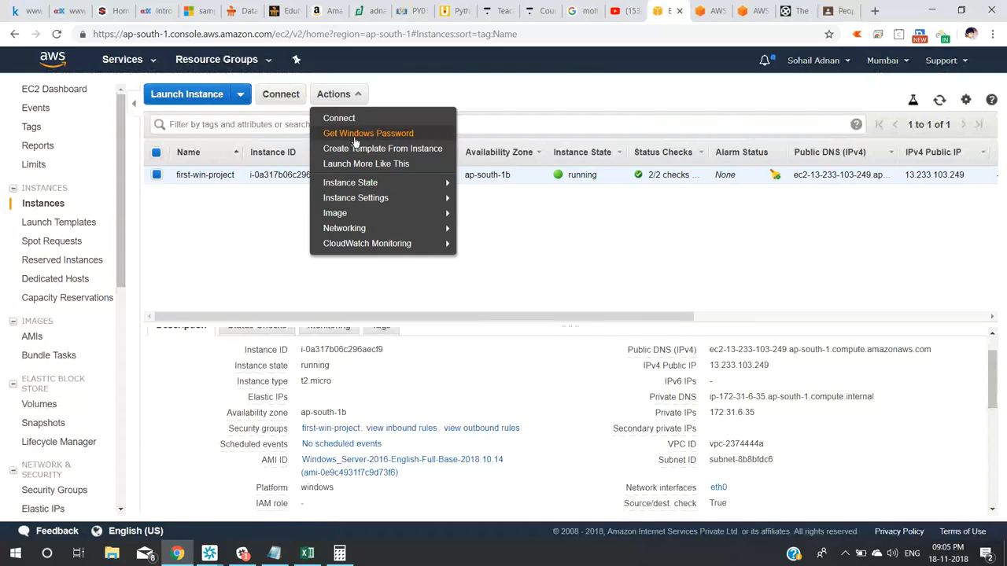
Decrypt the first-win-project Administrator password using the people-click.pem key file.
click(355, 138)
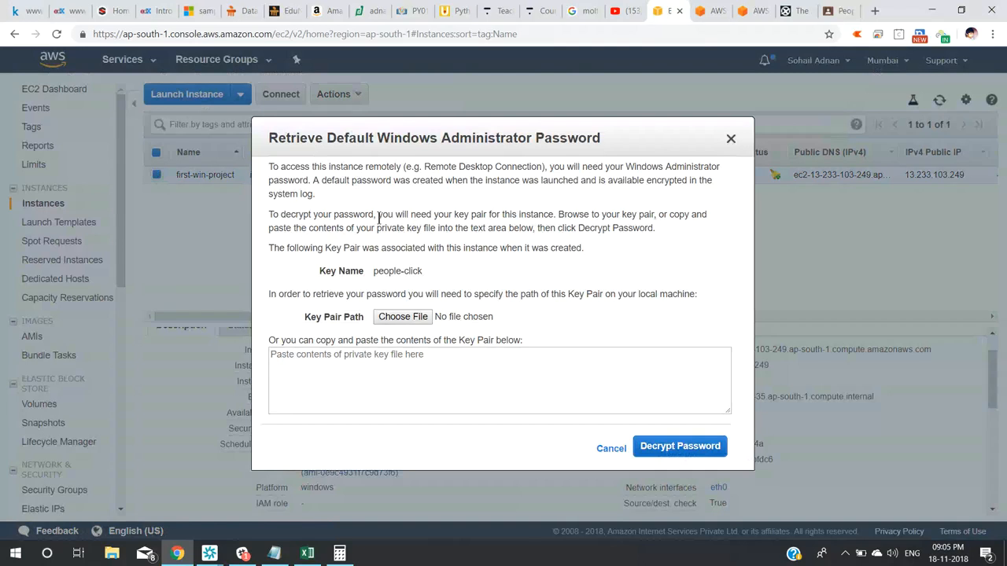
triple_click(388, 273)
click(396, 319)
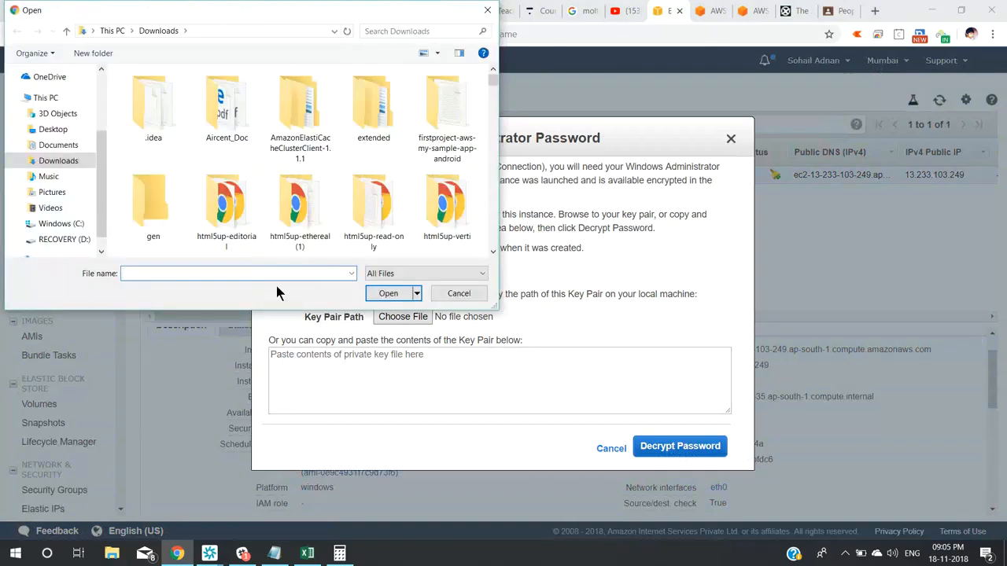
text(peo)
key(Down)
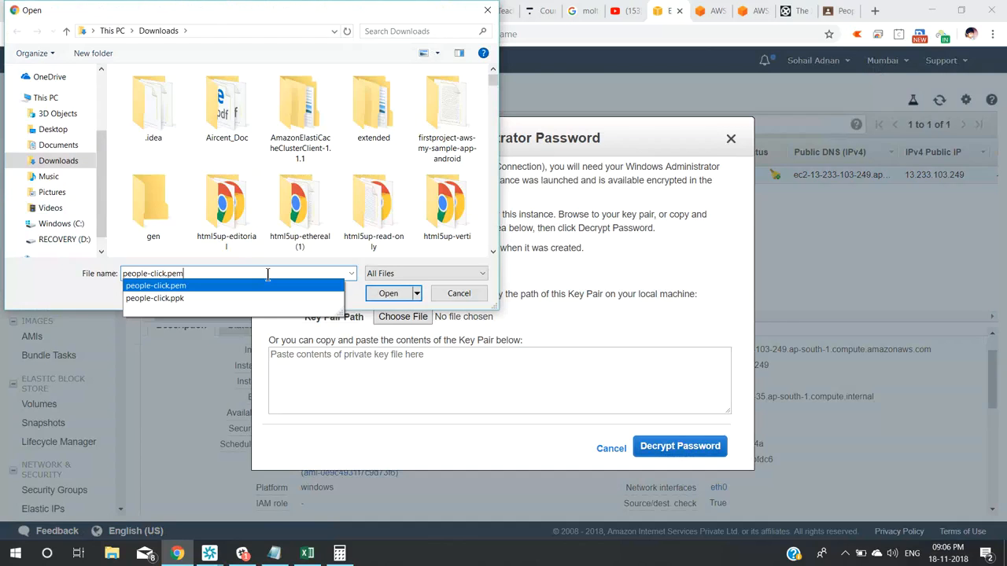
key(Return)
triple_click(343, 378)
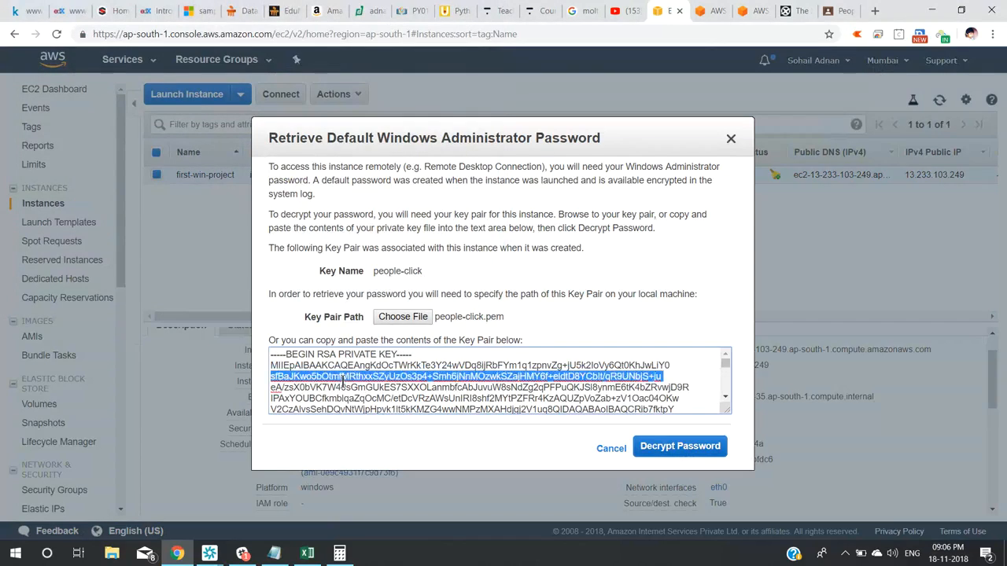
click(665, 447)
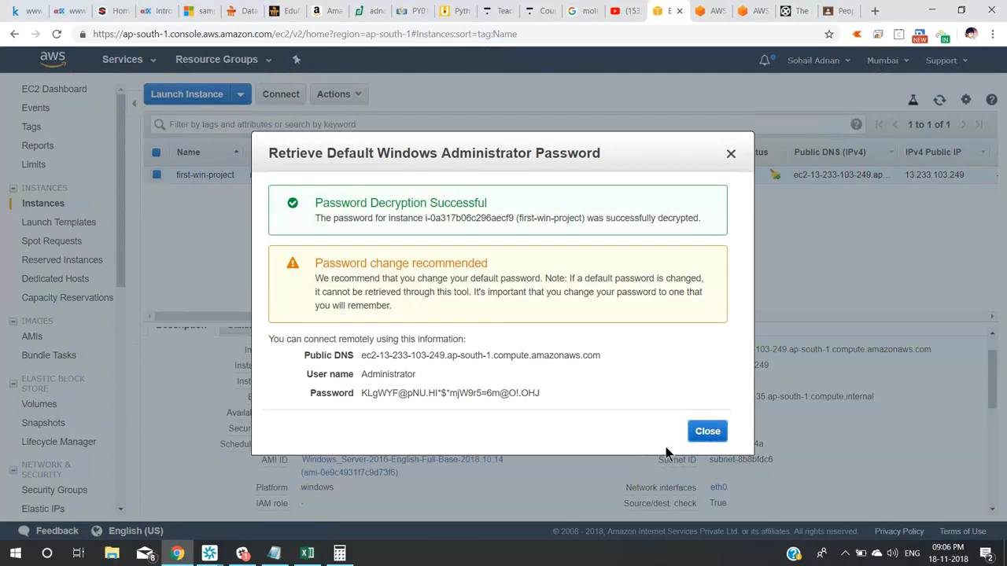
Copy the decrypted password into Notepad and close the password dialog.
mouse_move(542, 393)
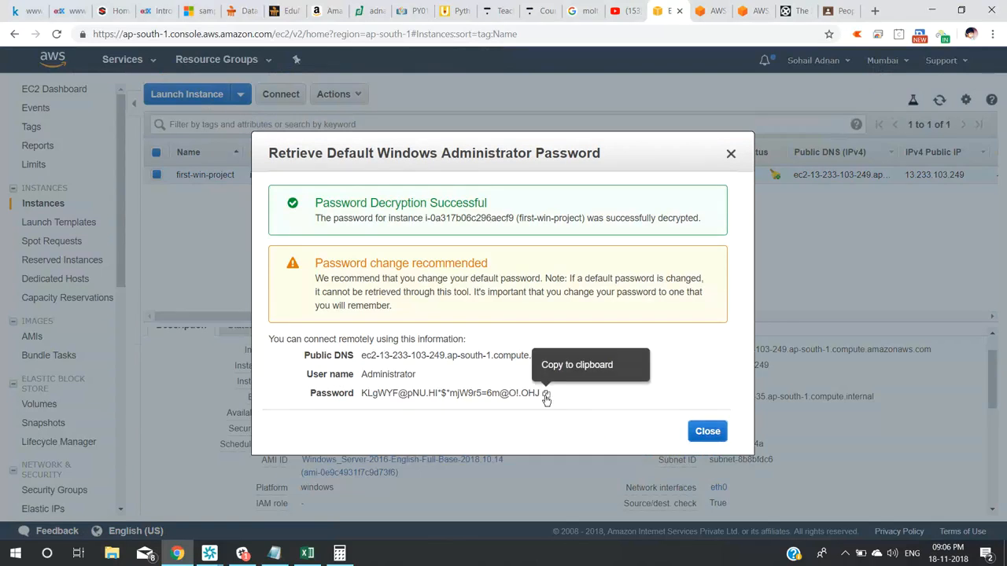
click(546, 395)
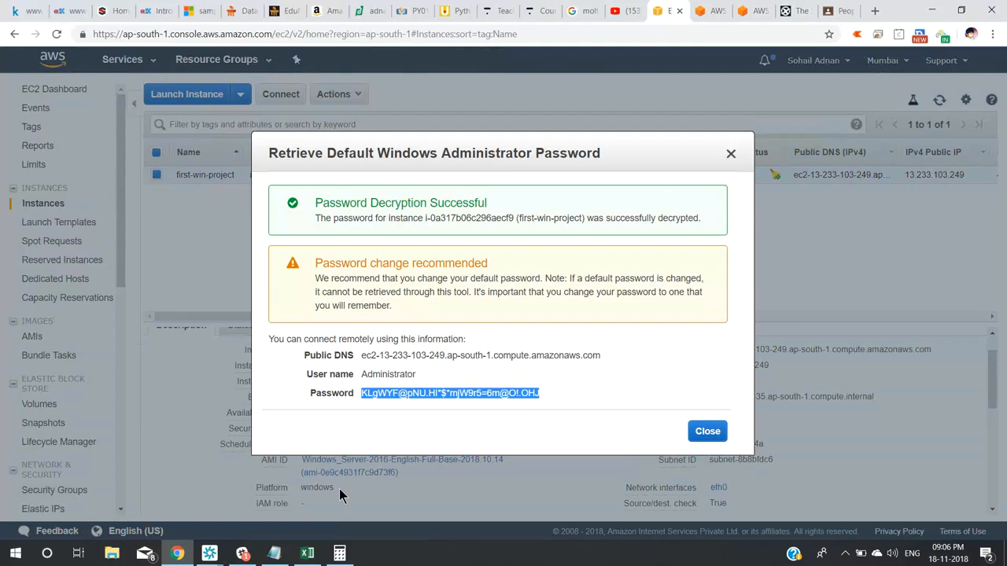
click(277, 555)
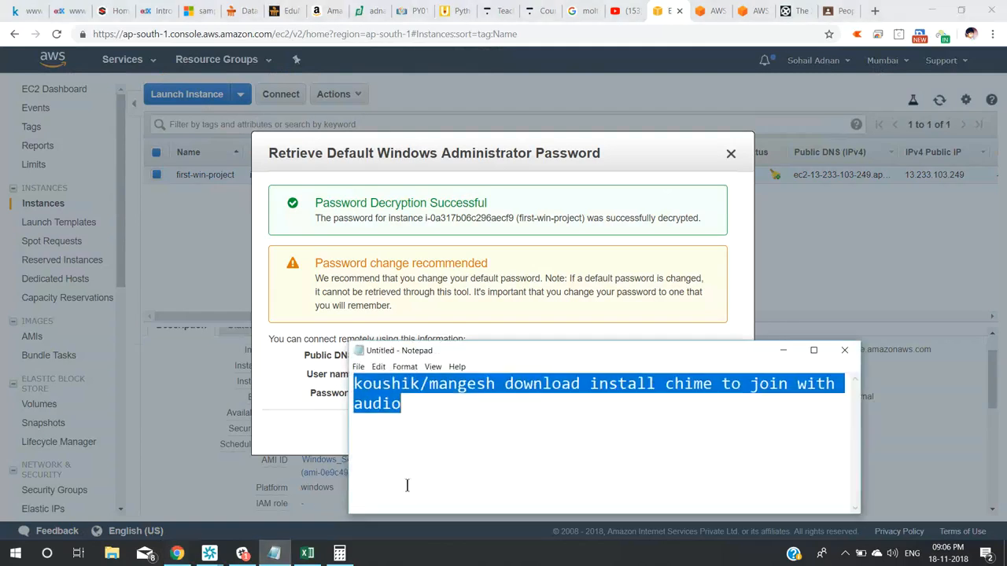
key(ctrl+v)
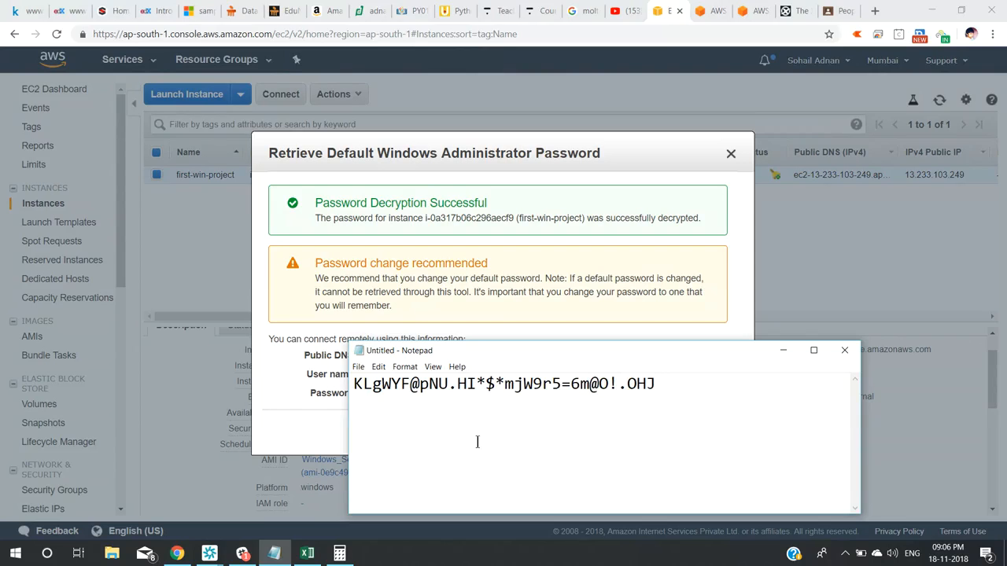
click(784, 355)
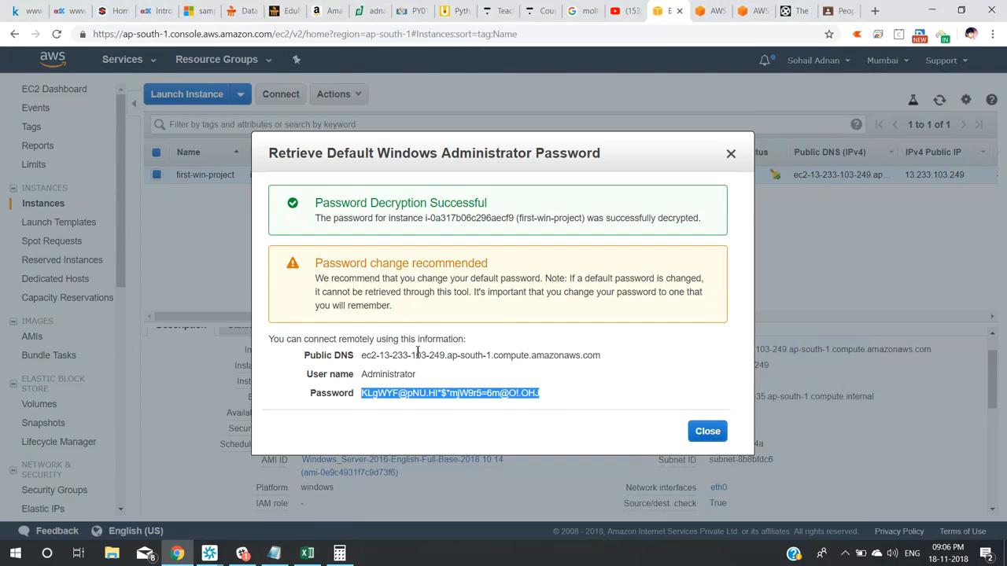
triple_click(418, 355)
double_click(393, 375)
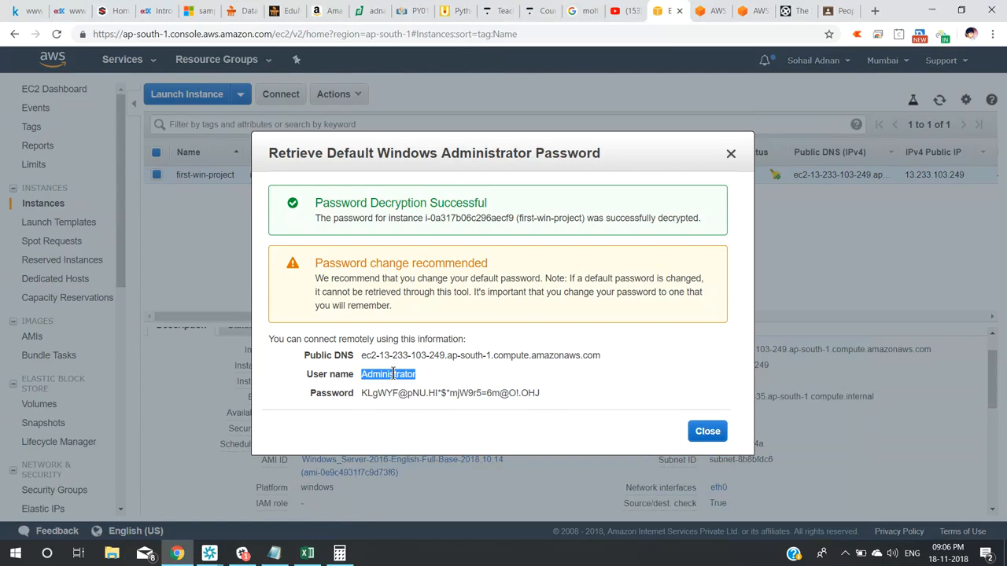
triple_click(457, 358)
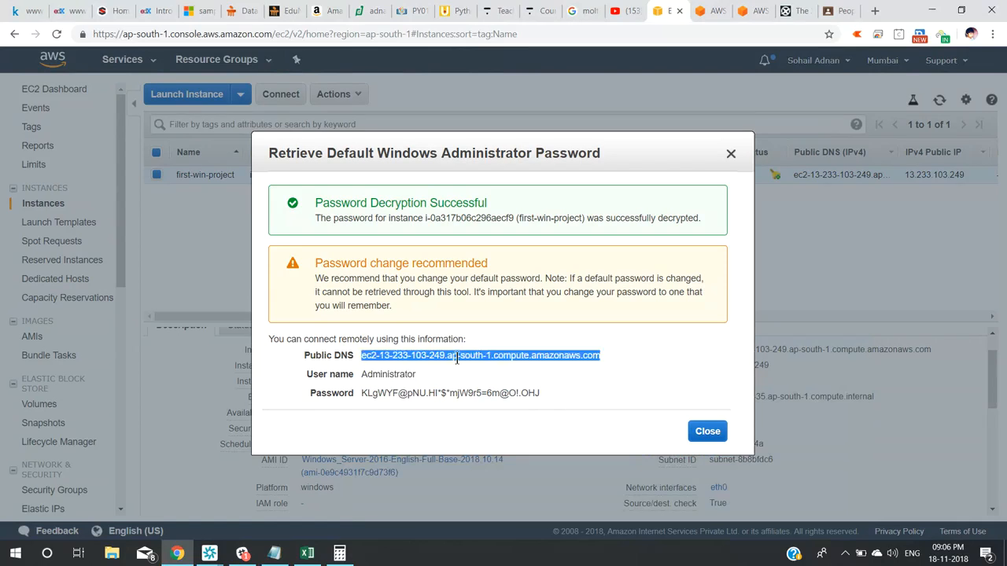
click(731, 155)
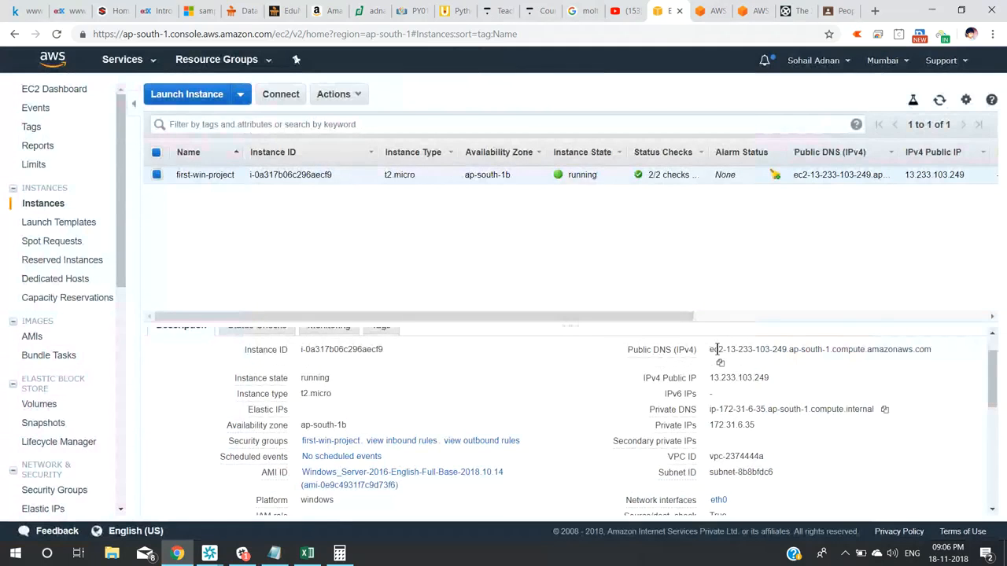
Copy public IP 13.233.103.249 into Remote Desktop Connection as the computer address.
triple_click(716, 349)
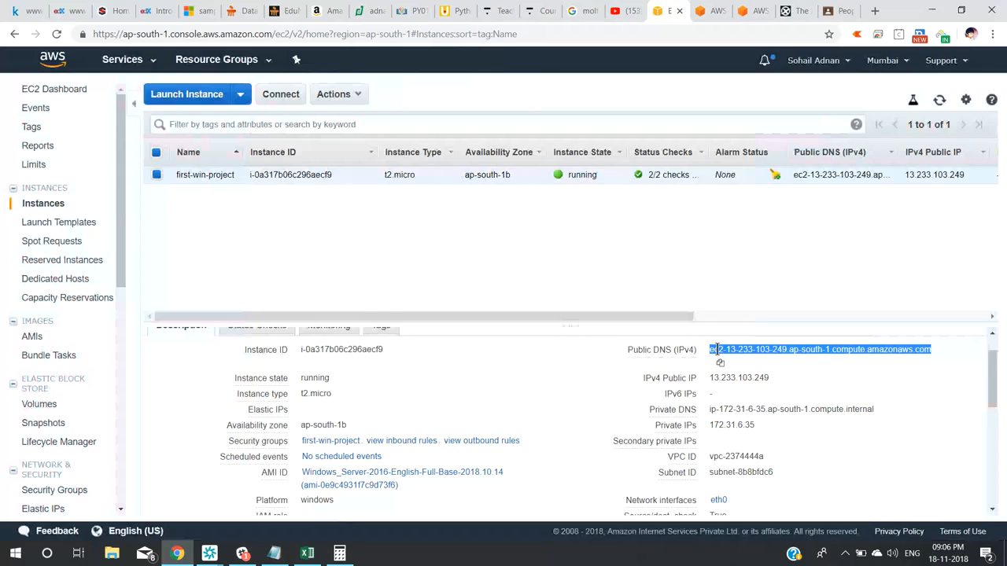
drag(769, 378, 737, 383)
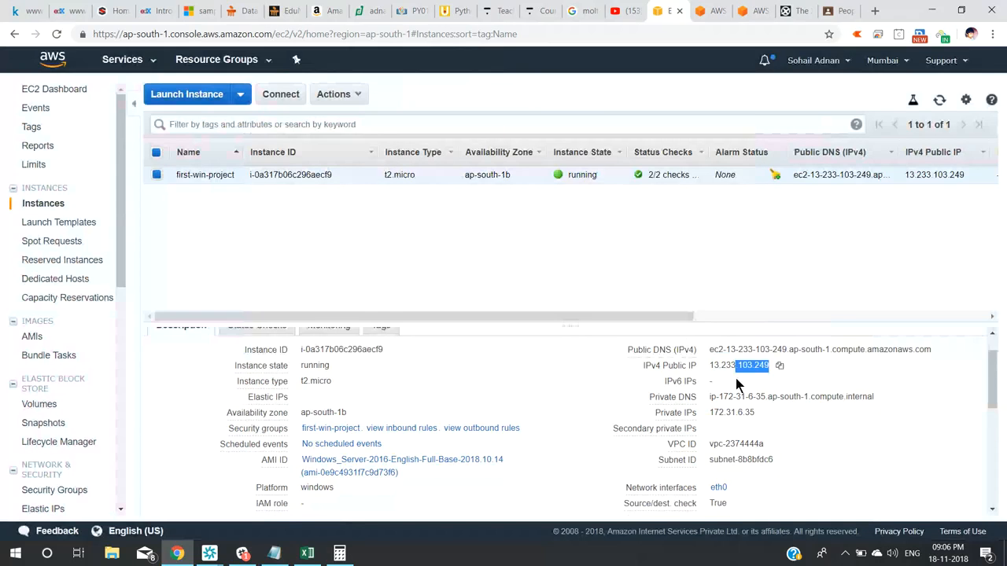
click(728, 365)
double_click(729, 365)
key(super)
text(remote)
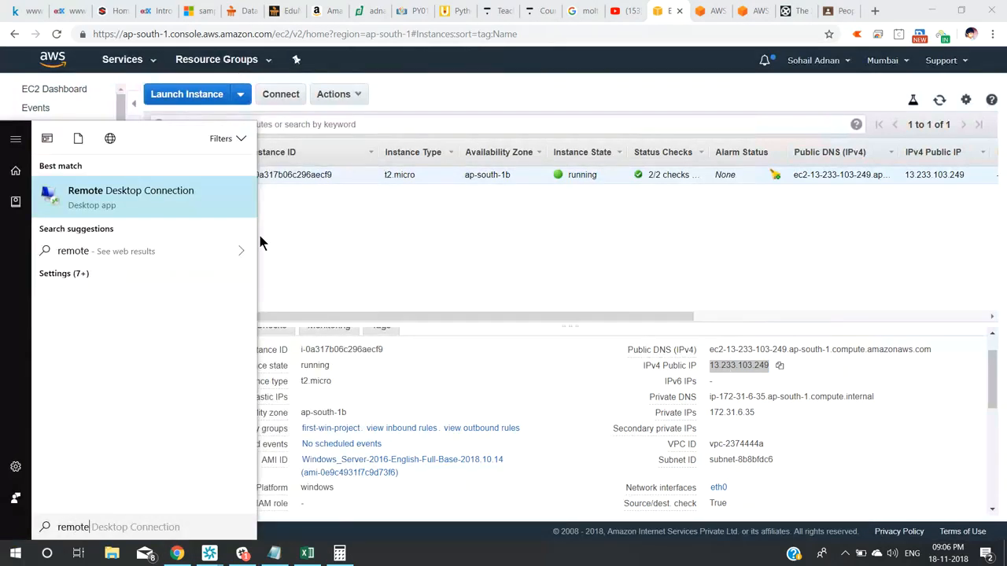
click(146, 206)
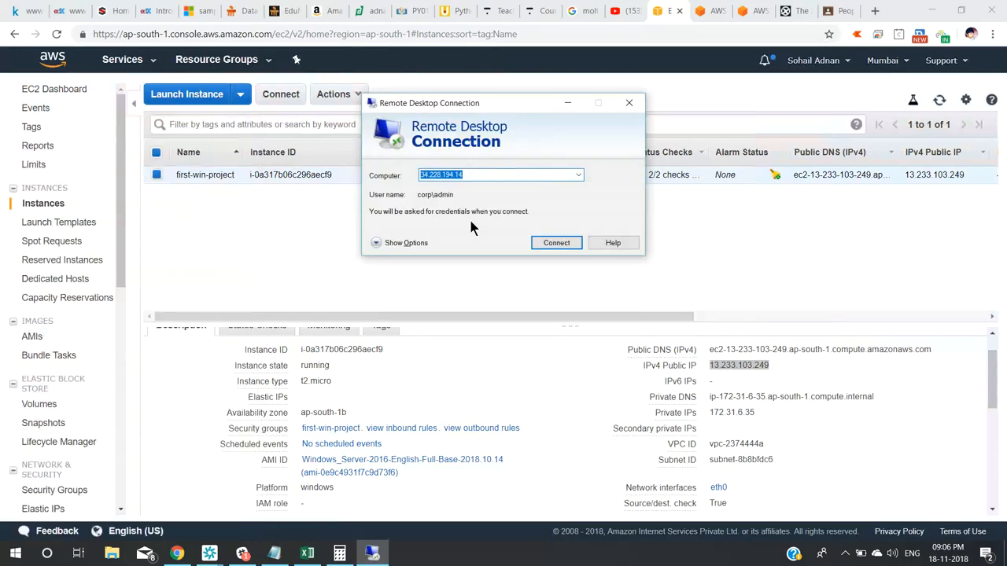
click(383, 240)
key(BackSpace)
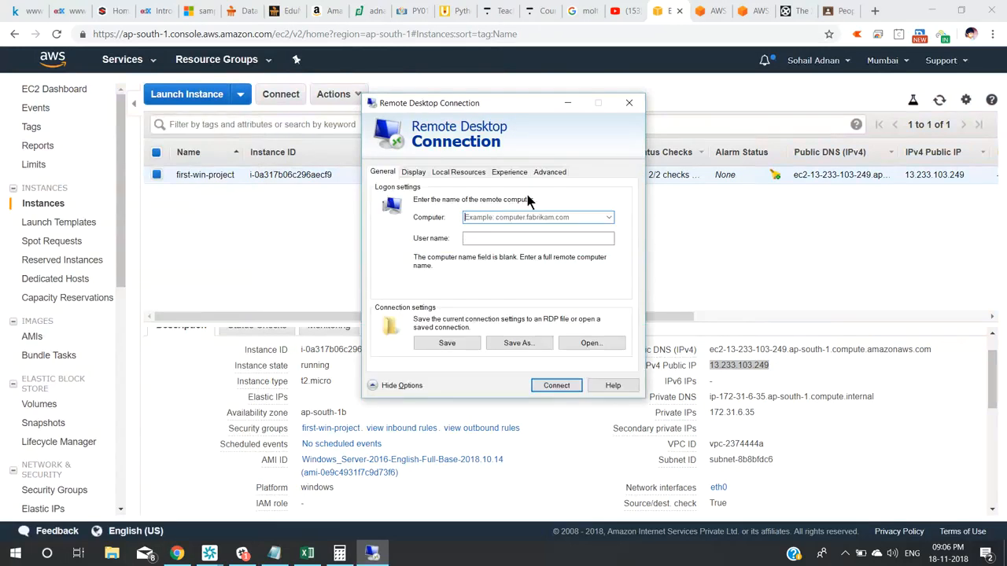
key(ctrl+v)
Set the user name to administrator and start connecting.
click(520, 238)
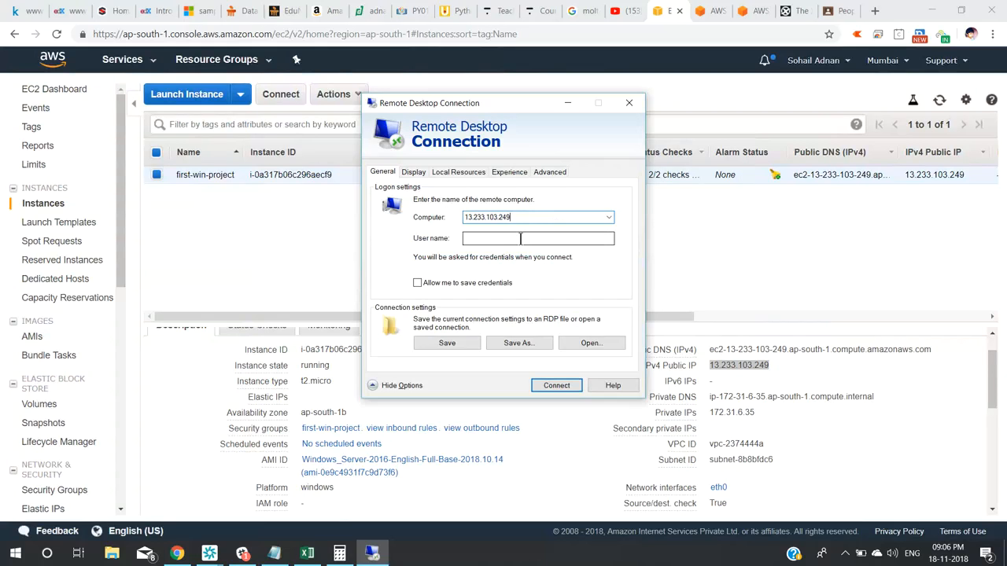
click(520, 239)
text(ad)
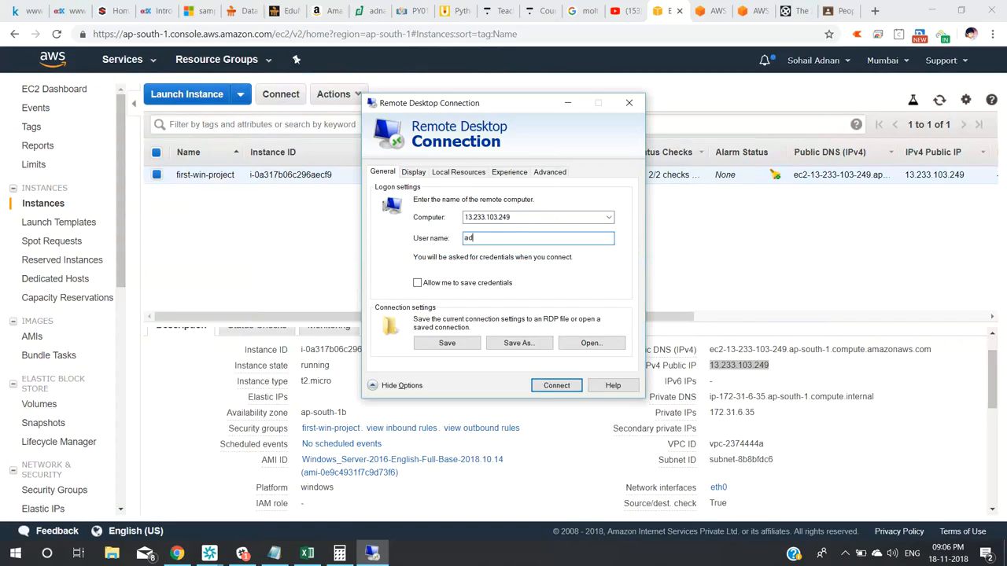
text(ministrator)
click(567, 386)
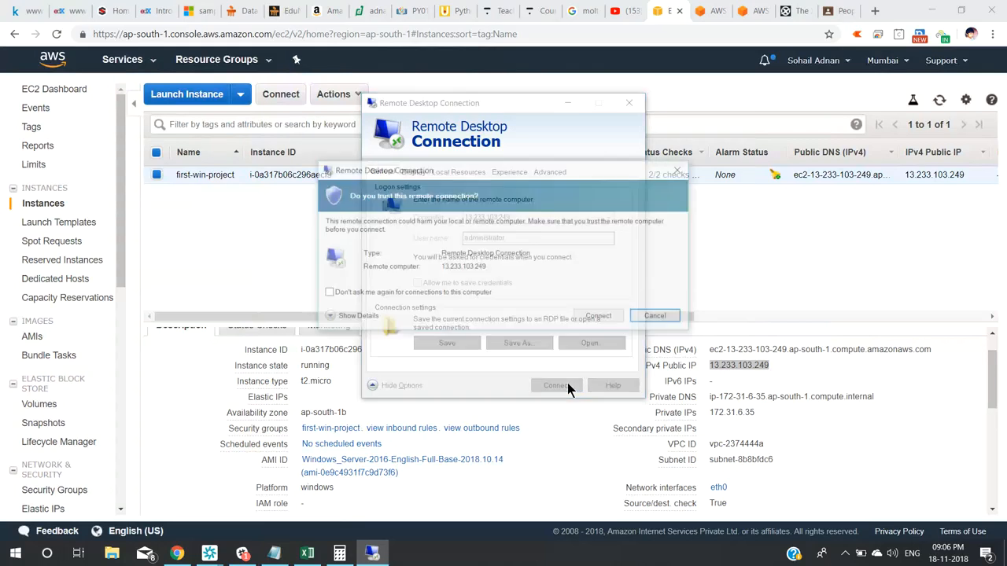
Trust the connection and log in with the Administrator password saved in Notepad.
click(596, 319)
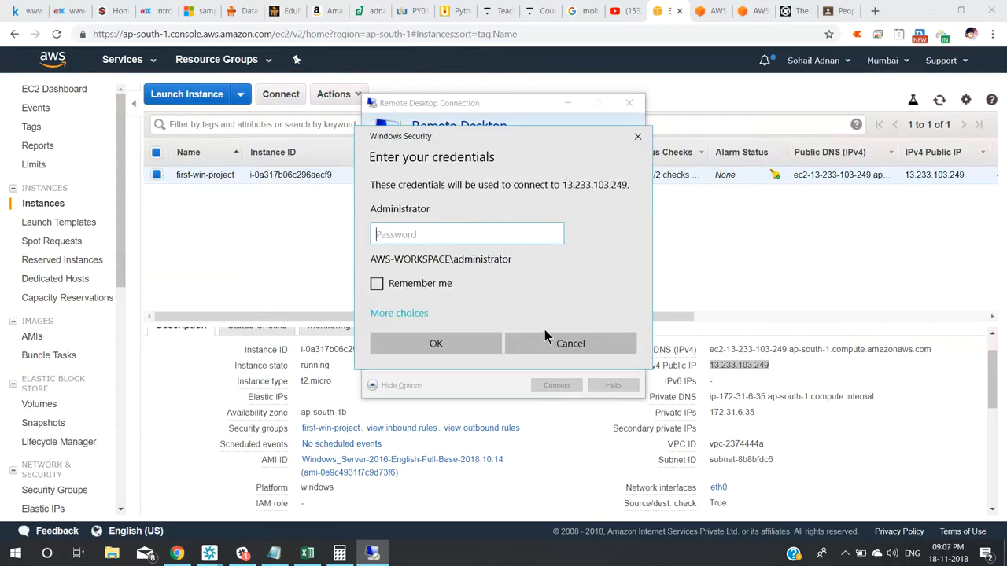
click(274, 553)
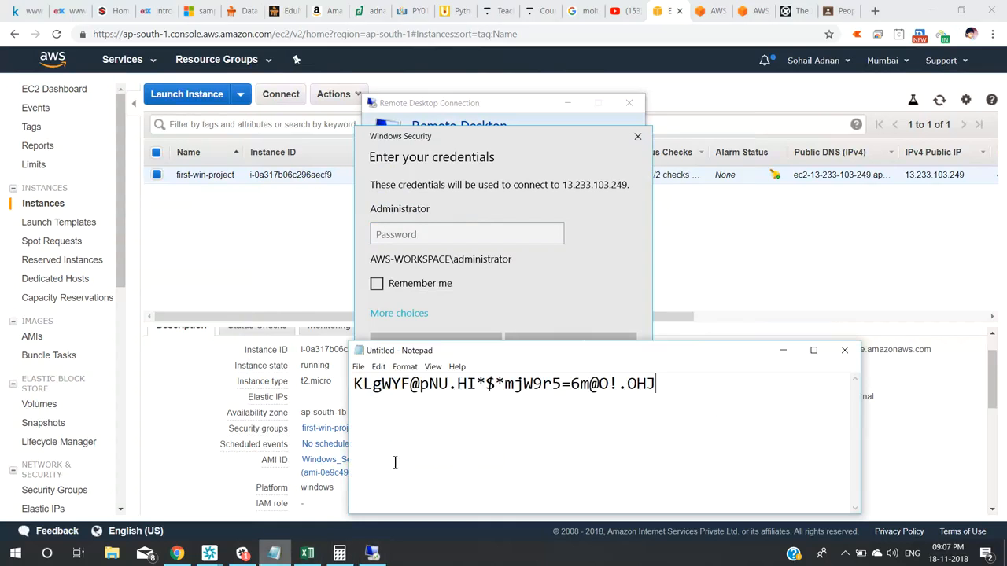
drag(675, 383, 344, 387)
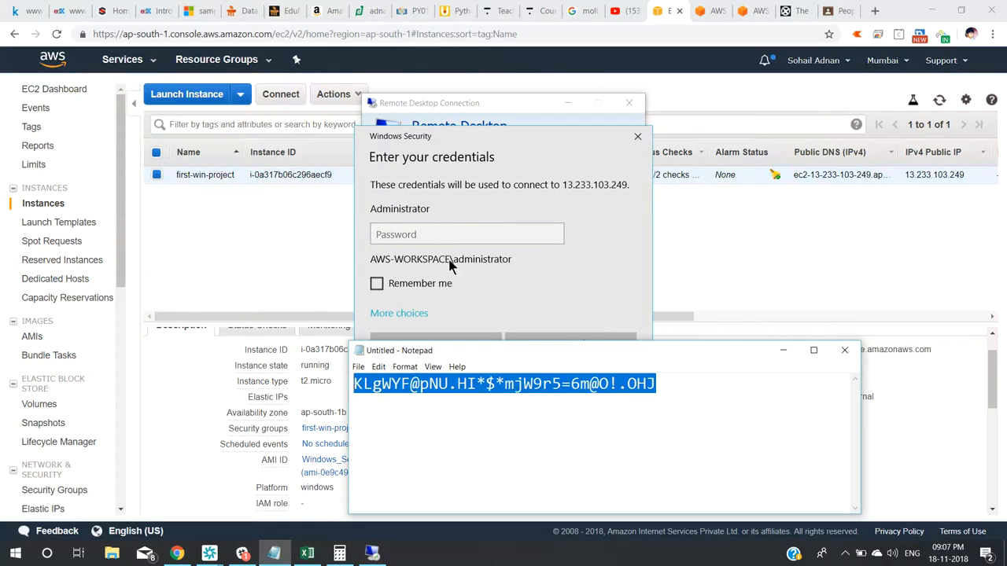
click(447, 234)
key(ctrl+v)
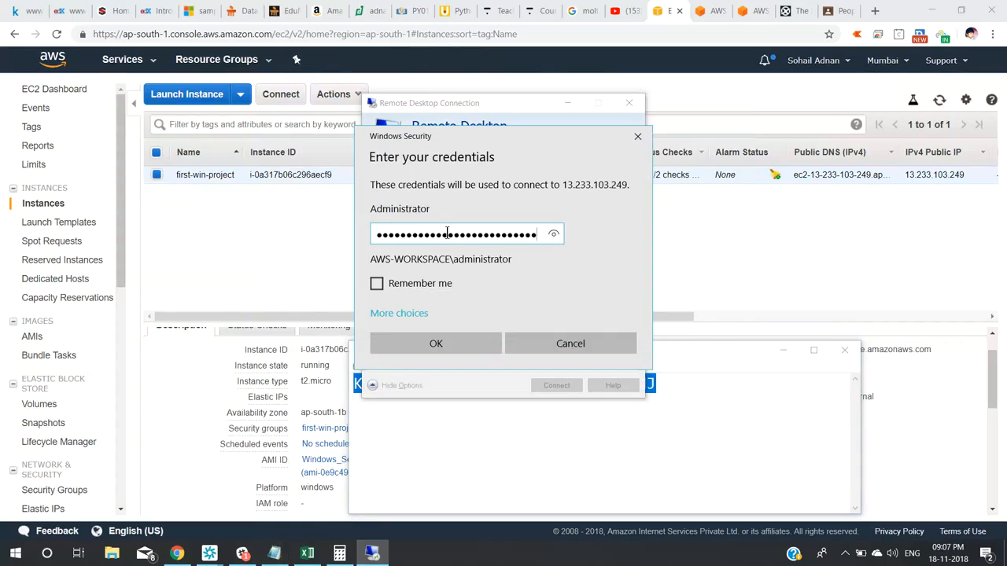
click(436, 344)
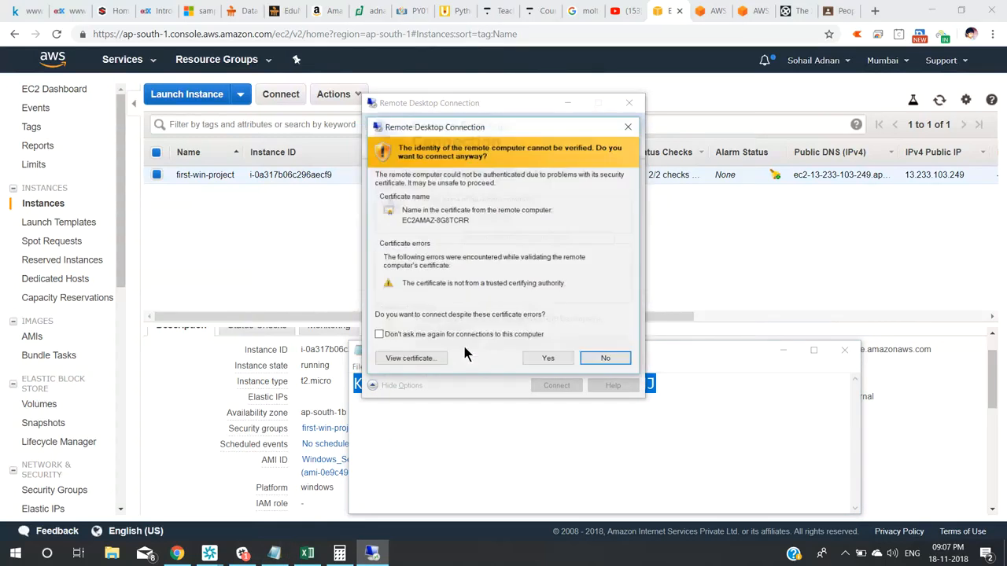
Accept the certificate warning and decline network discovery on the remote server.
click(548, 359)
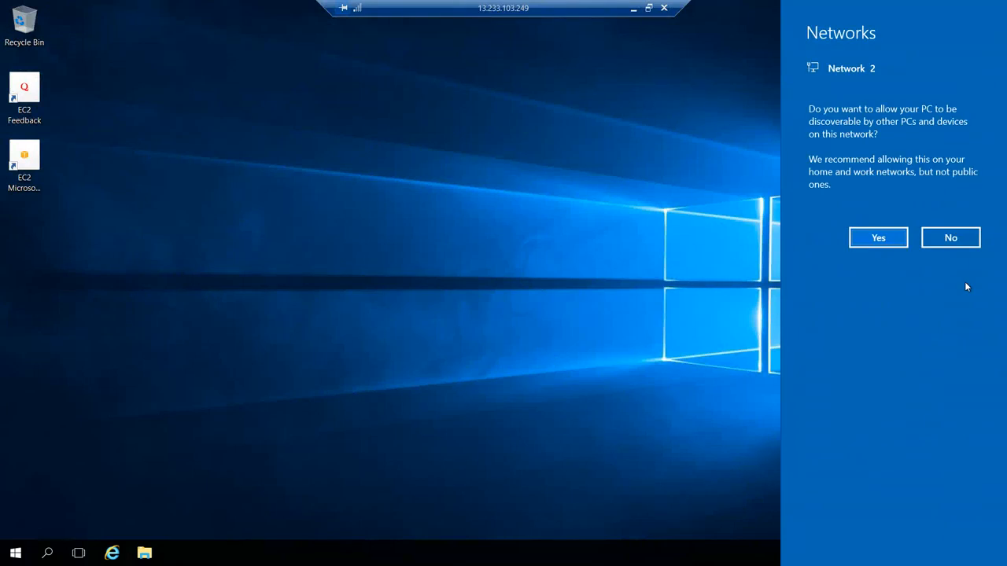
click(949, 242)
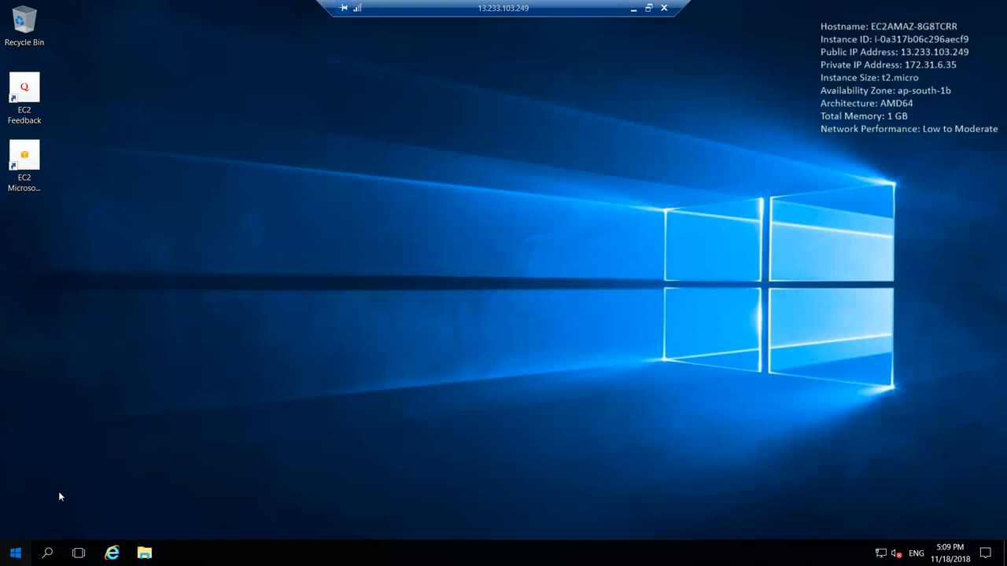
key(super)
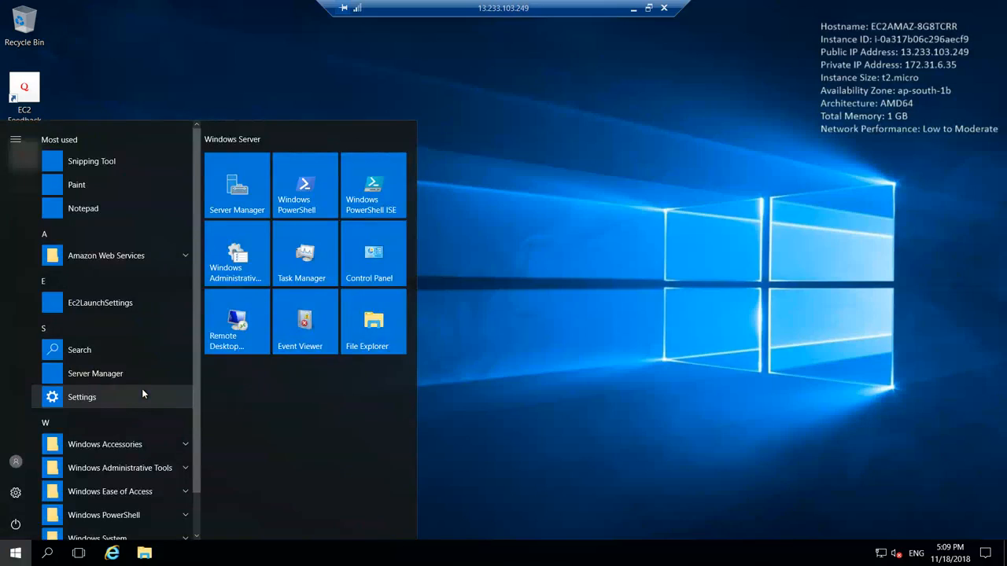
Launch Server Manager and take Add Roles and Features, role-based, to destination server selection.
click(246, 201)
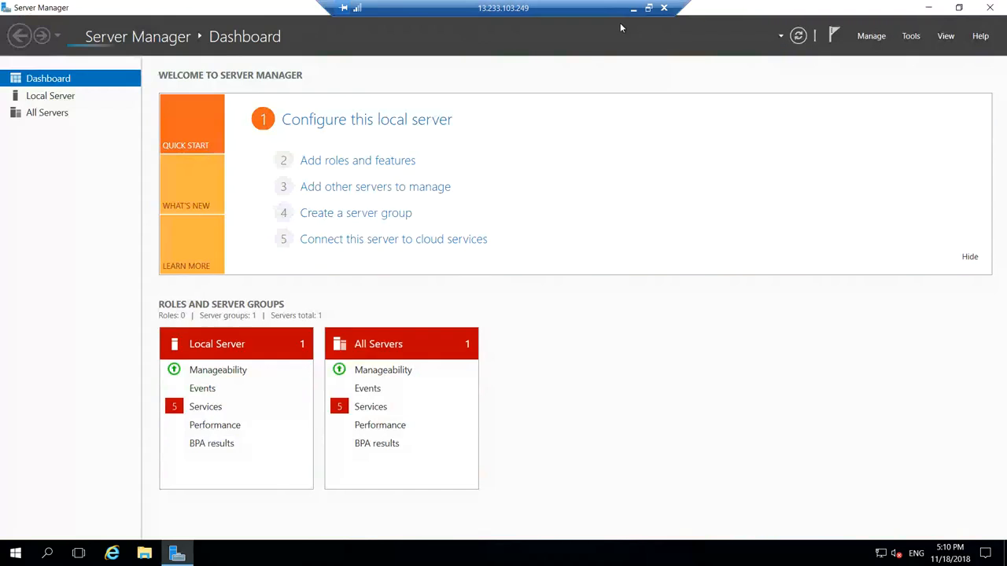
click(372, 167)
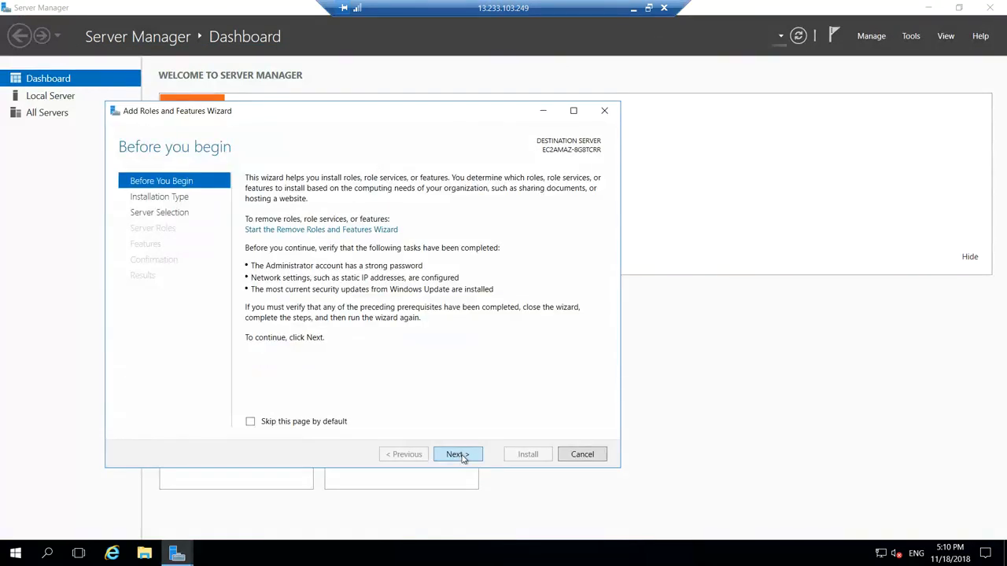
click(463, 458)
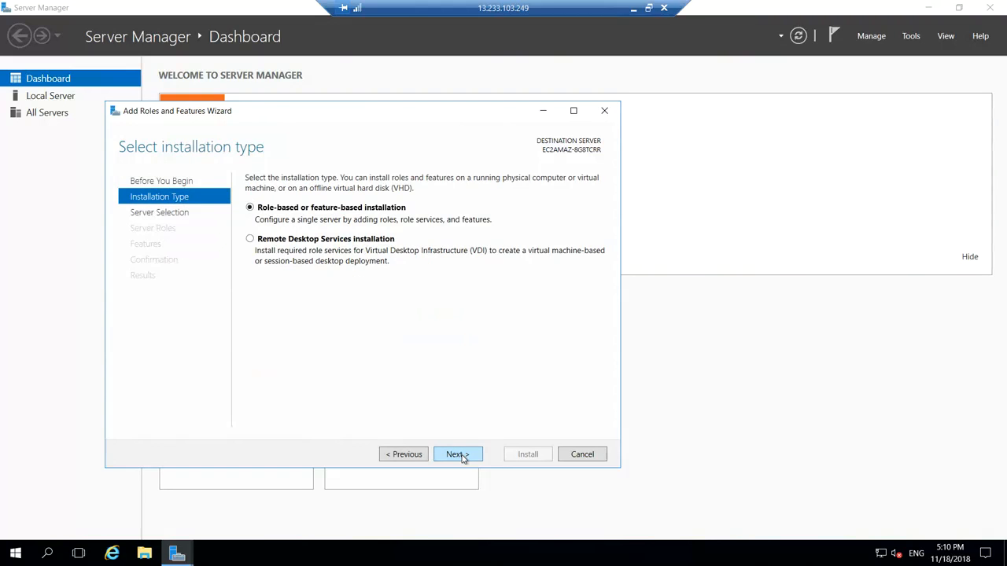
click(456, 455)
click(456, 455)
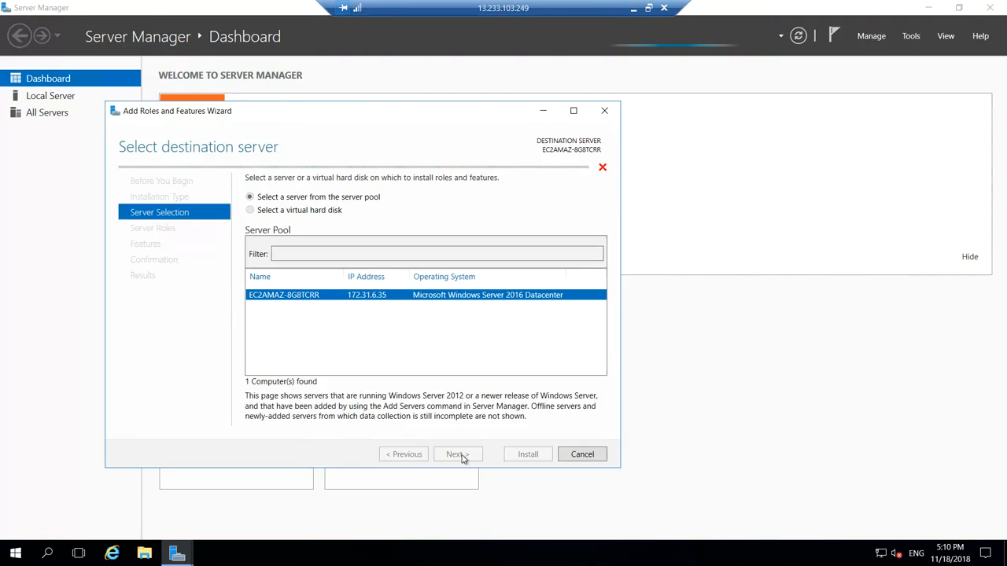
Choose Web Server (IIS) with management tools, keep default features and role services, and install.
click(460, 456)
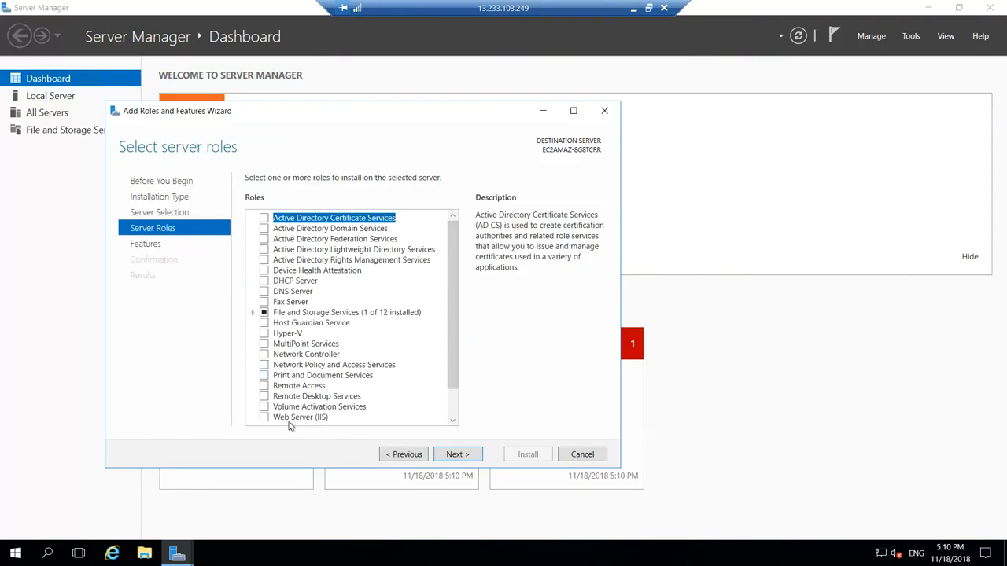
click(293, 418)
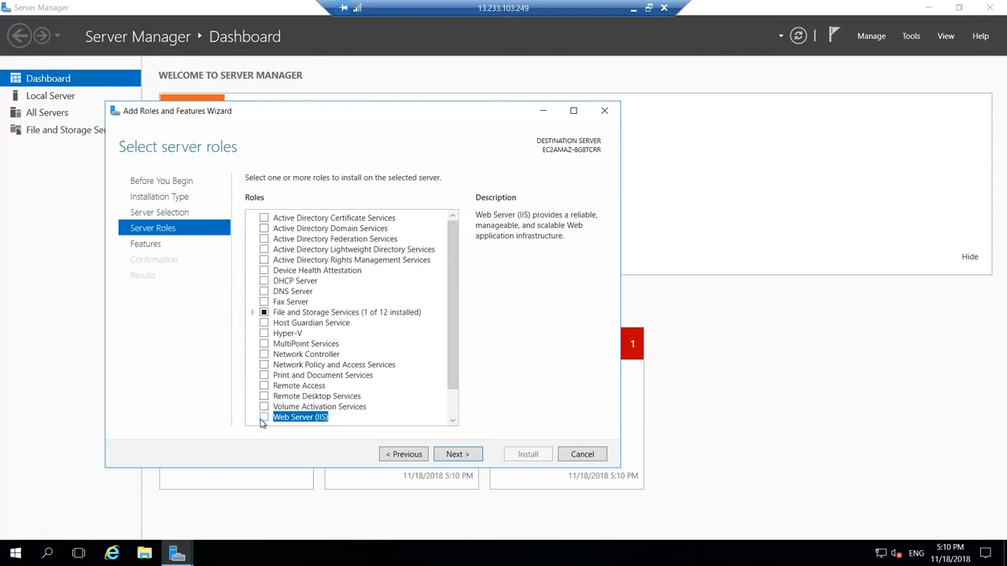
click(262, 419)
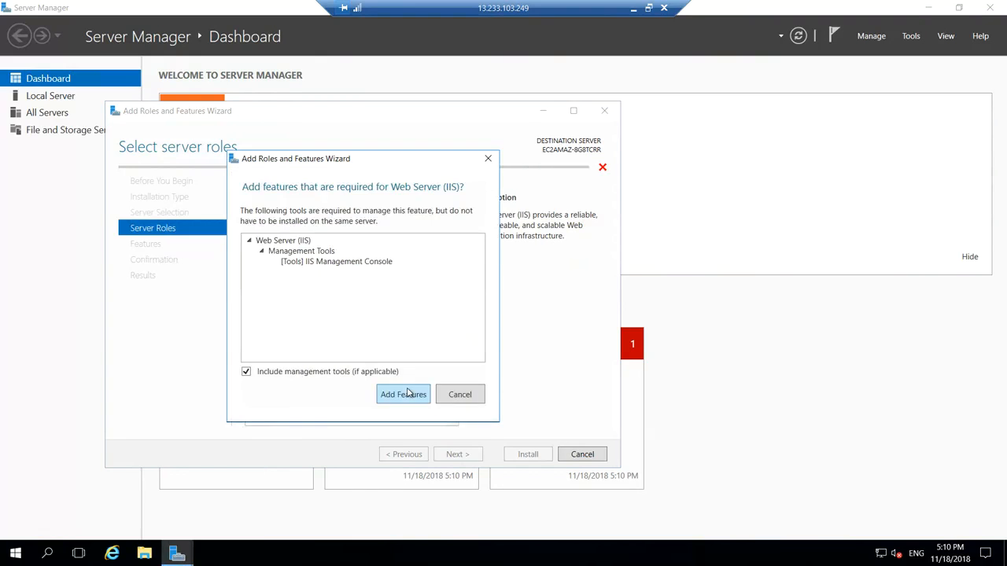
click(403, 394)
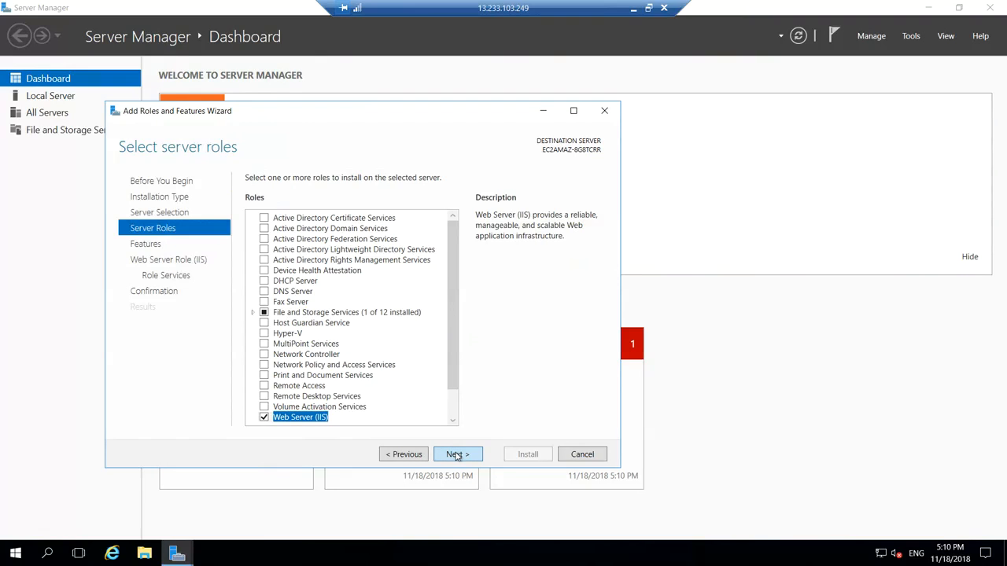
click(456, 455)
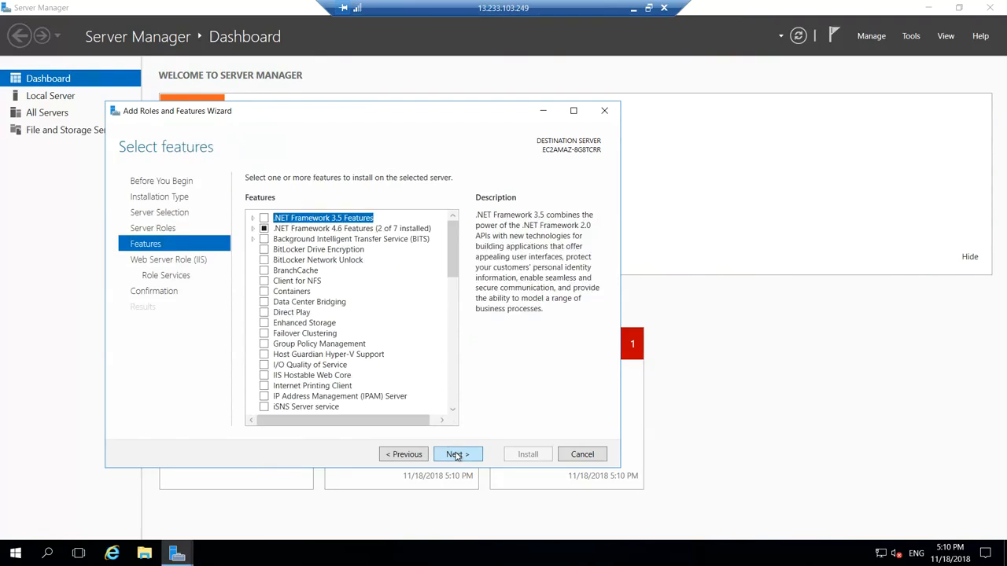
click(456, 455)
click(456, 455)
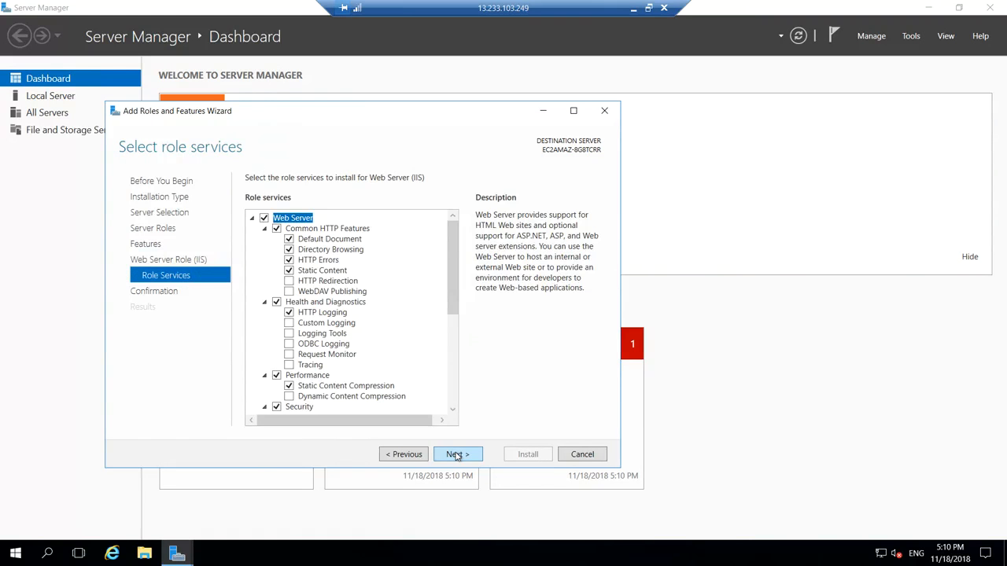
click(457, 455)
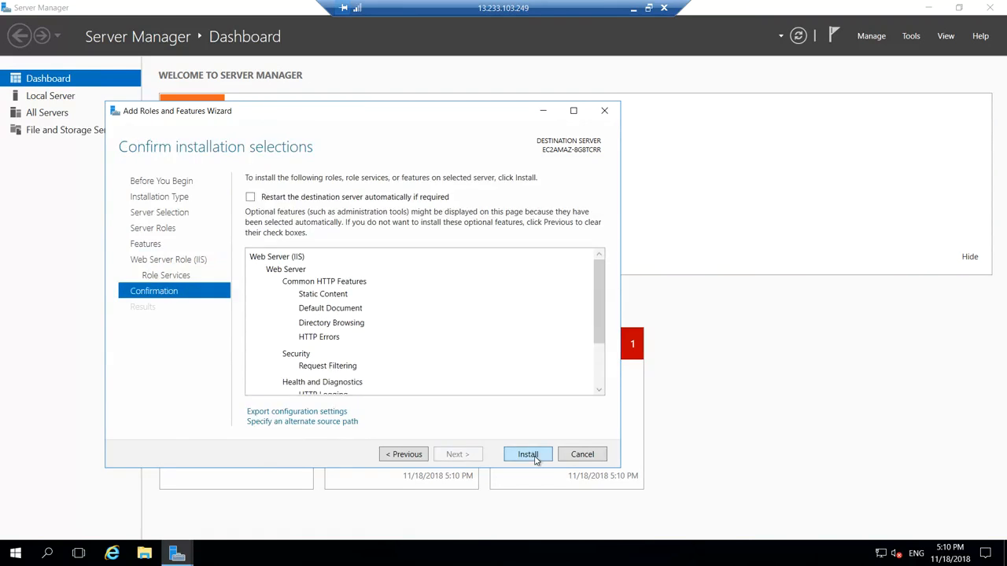
click(528, 455)
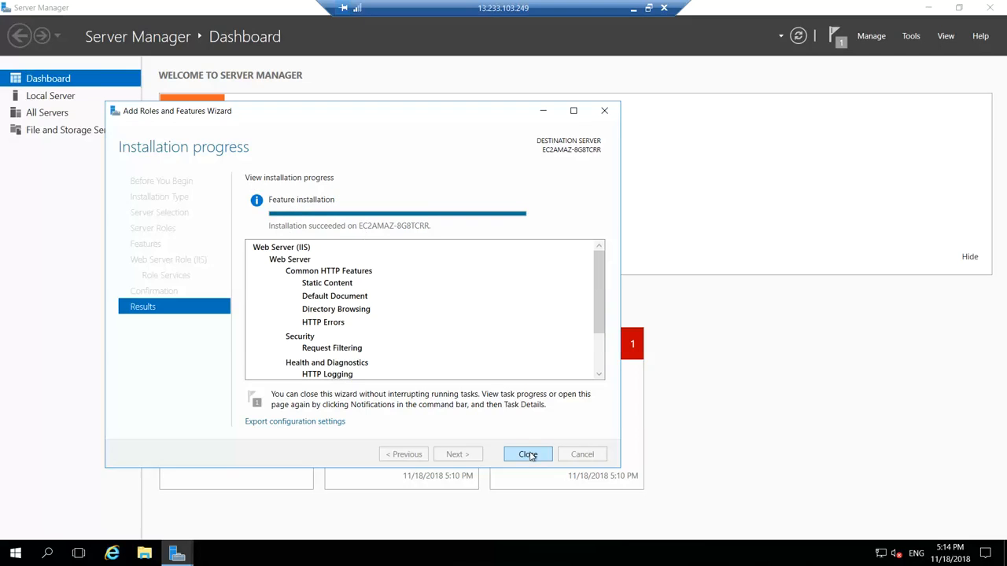
Turn off IE Enhanced Security Configuration for administrators and users, then close Server Manager.
click(528, 455)
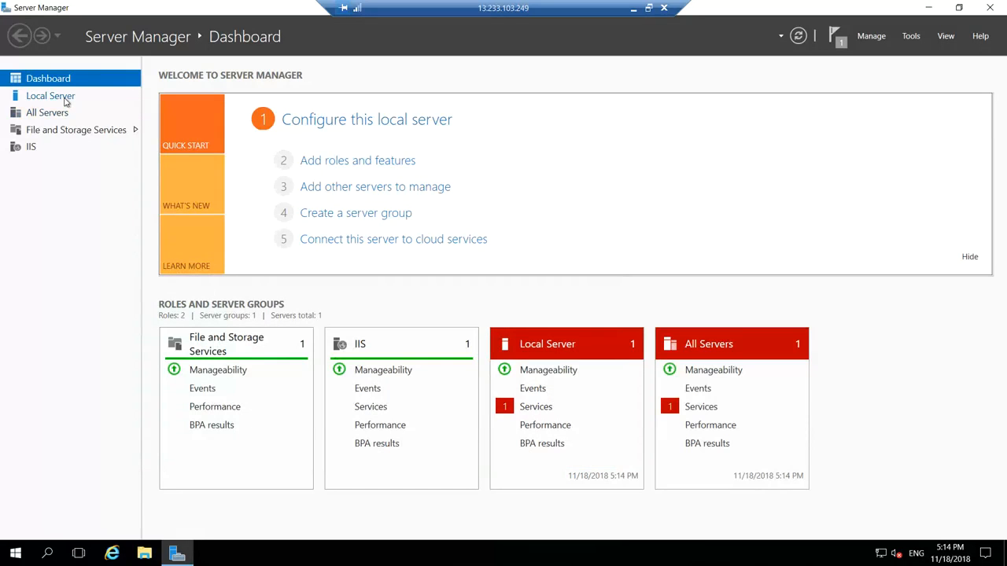
click(66, 97)
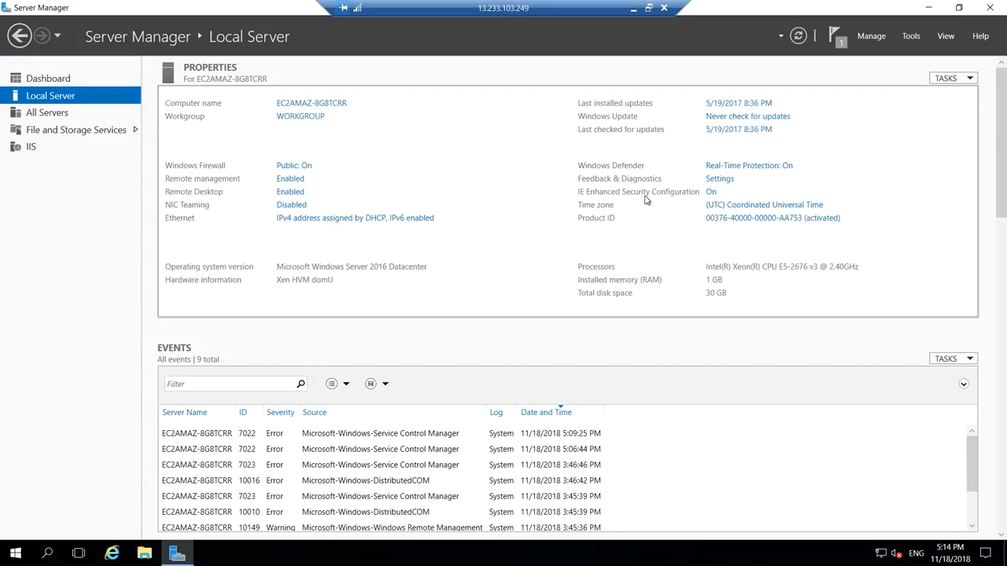
click(711, 193)
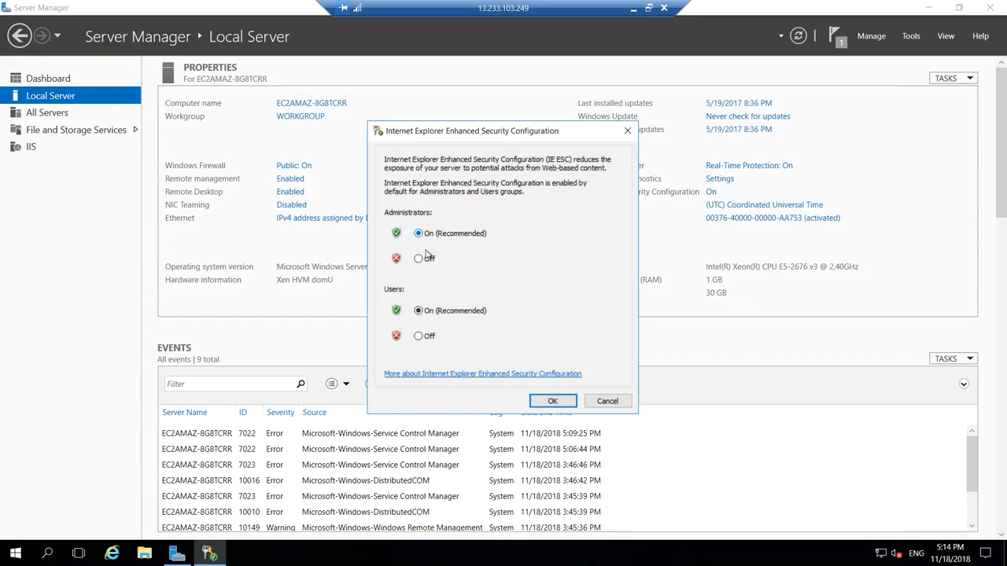
click(418, 259)
click(418, 337)
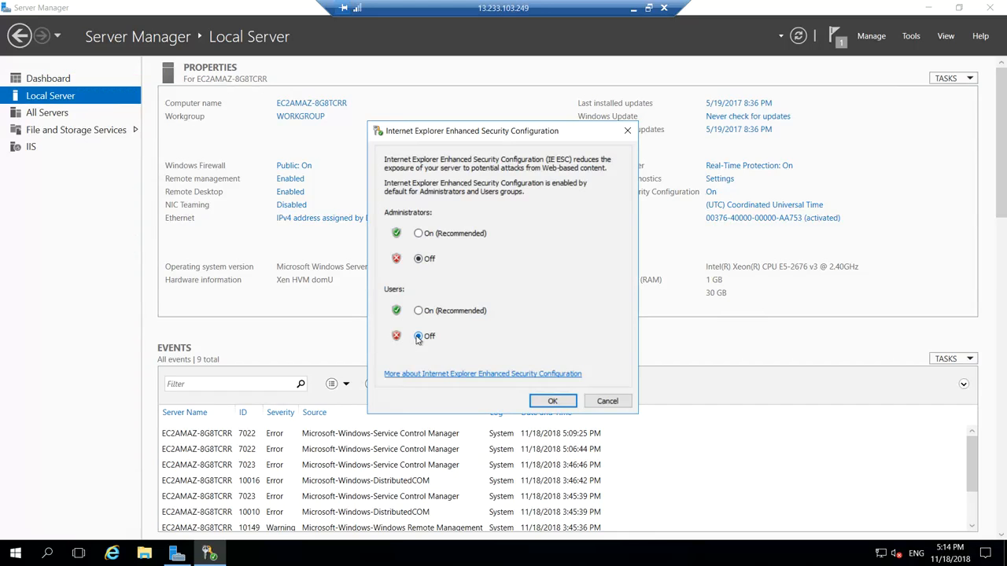
click(557, 401)
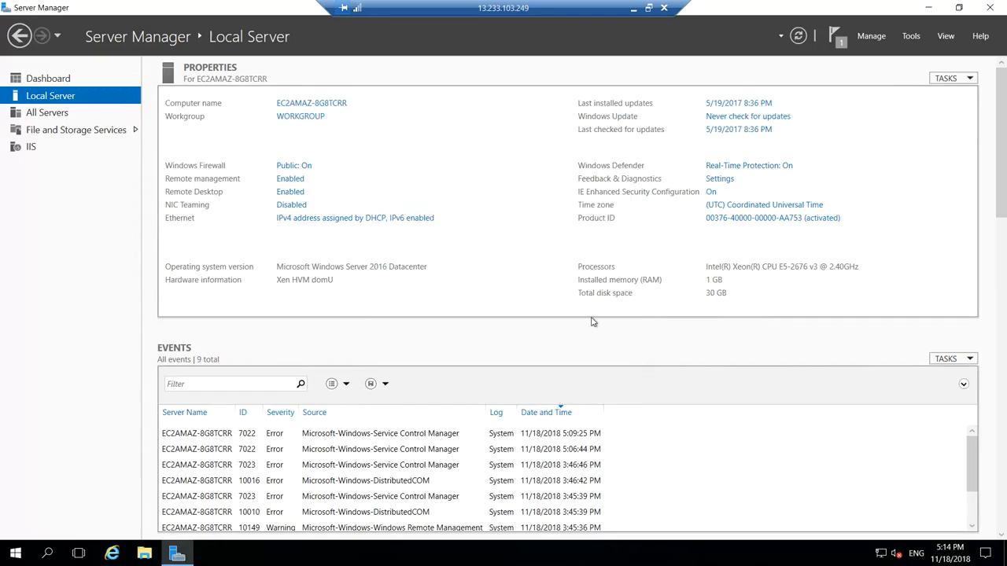
click(798, 35)
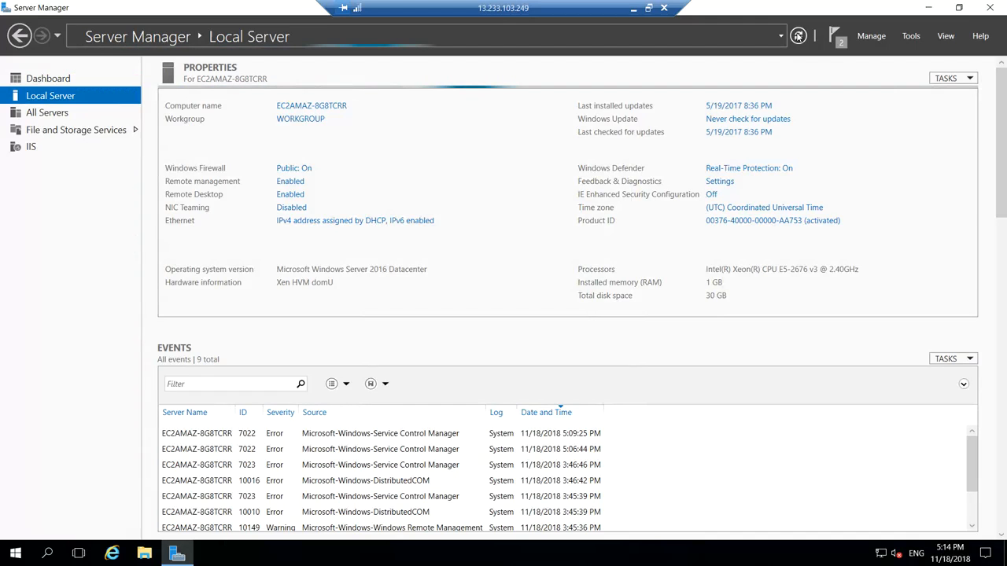
click(1000, 12)
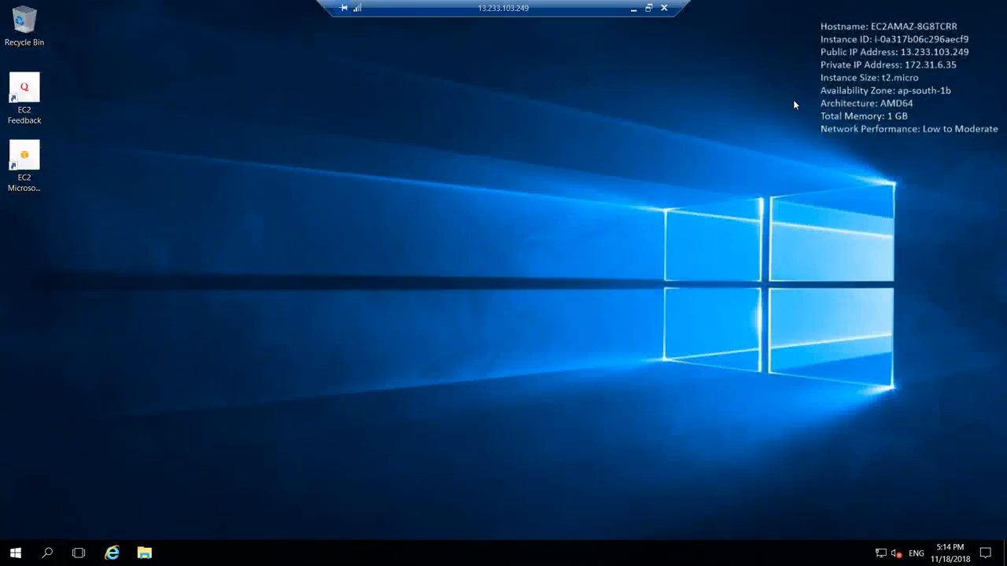
Launch Internet Explorer and decline its recommended settings at first-run setup.
click(112, 553)
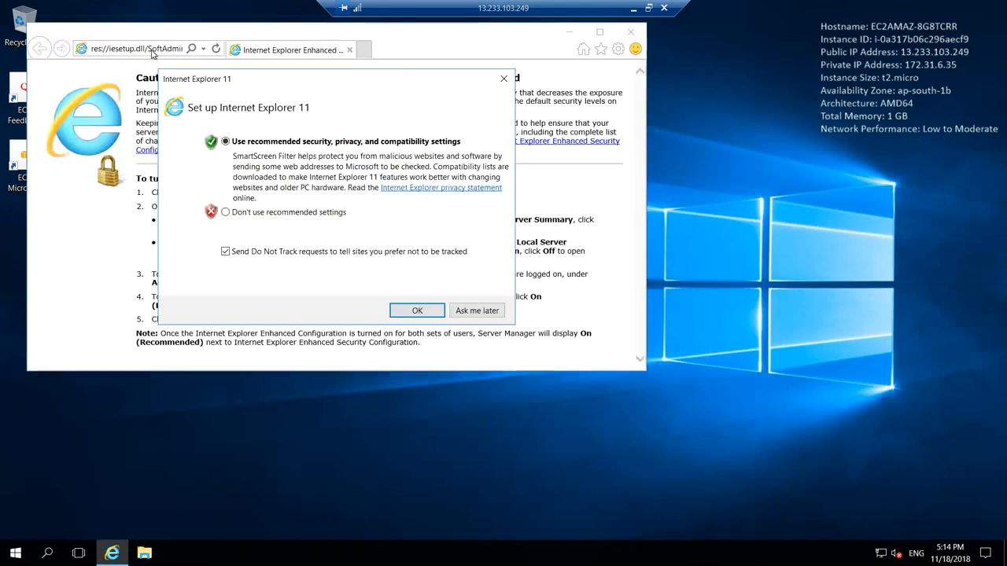
click(225, 213)
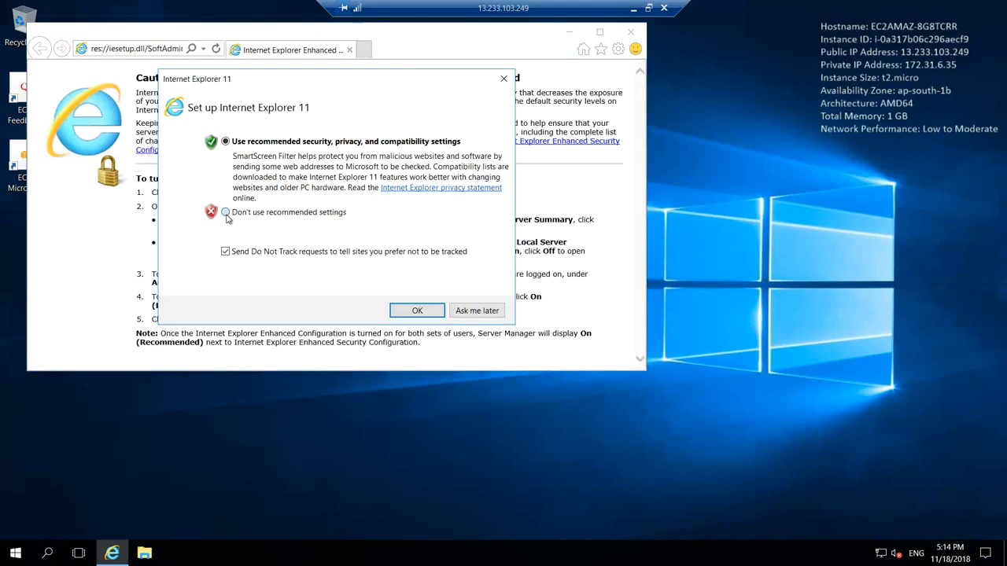
click(413, 311)
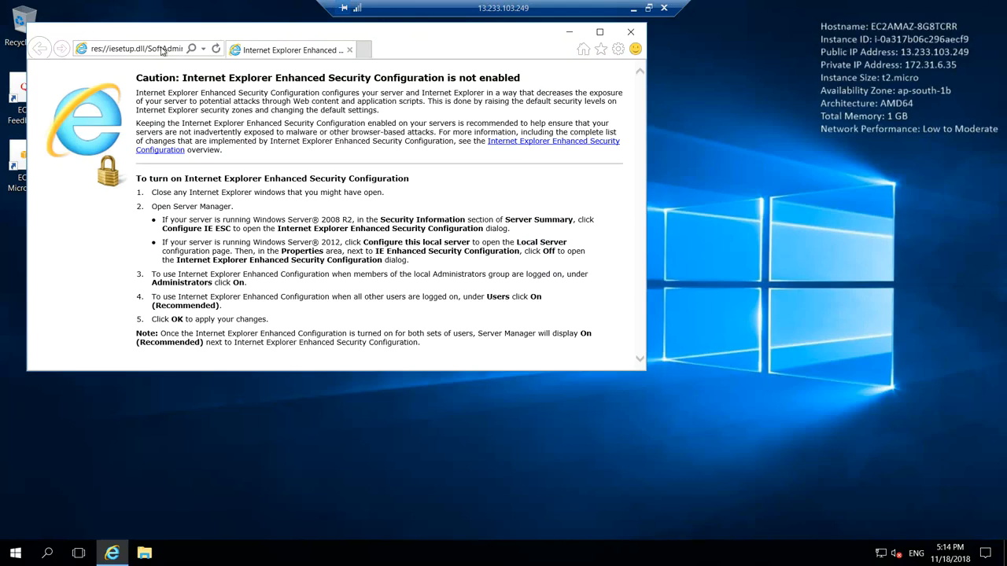
Load google.com in a maximized Internet Explorer window.
click(161, 49)
text(googl)
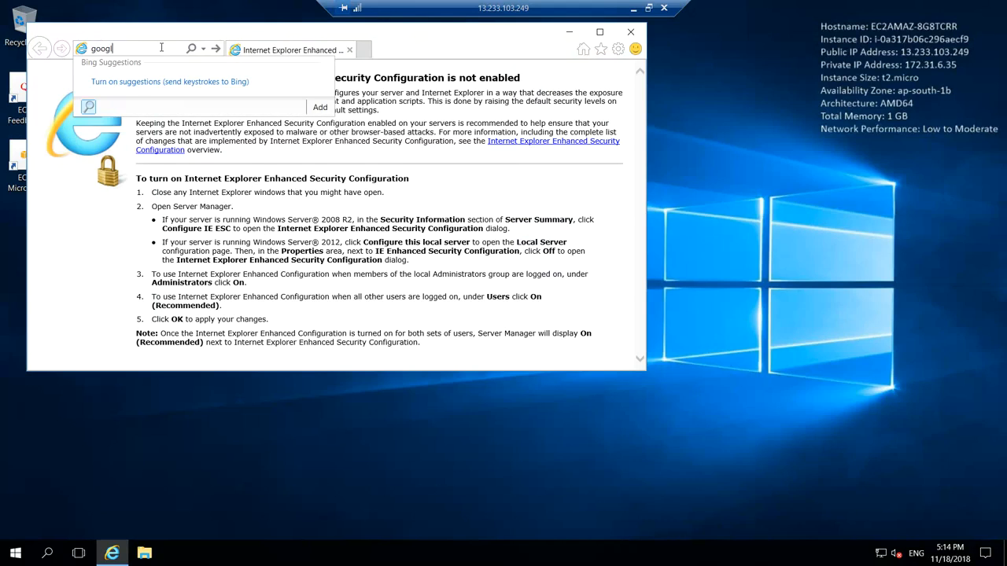
text(e.com)
key(Return)
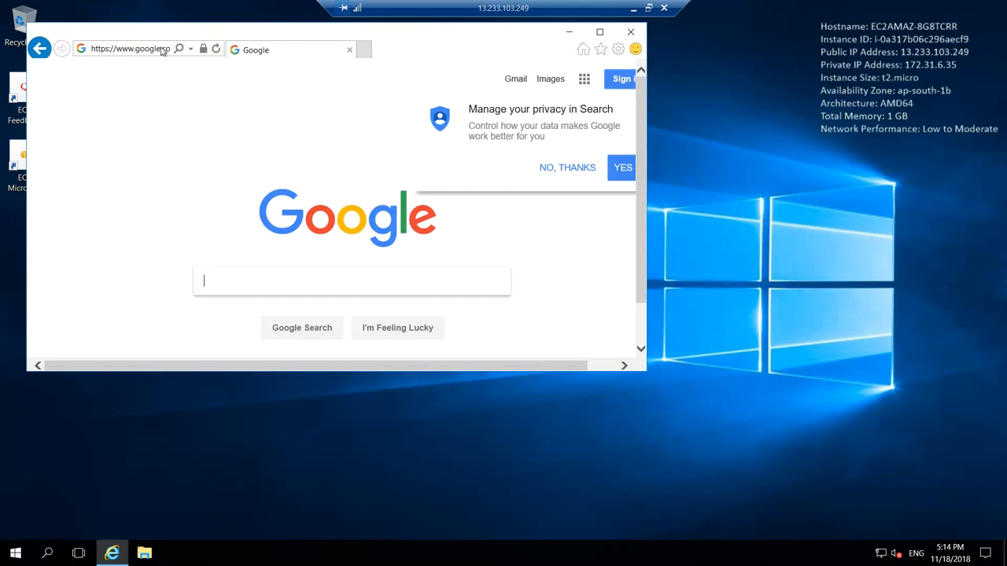
click(161, 50)
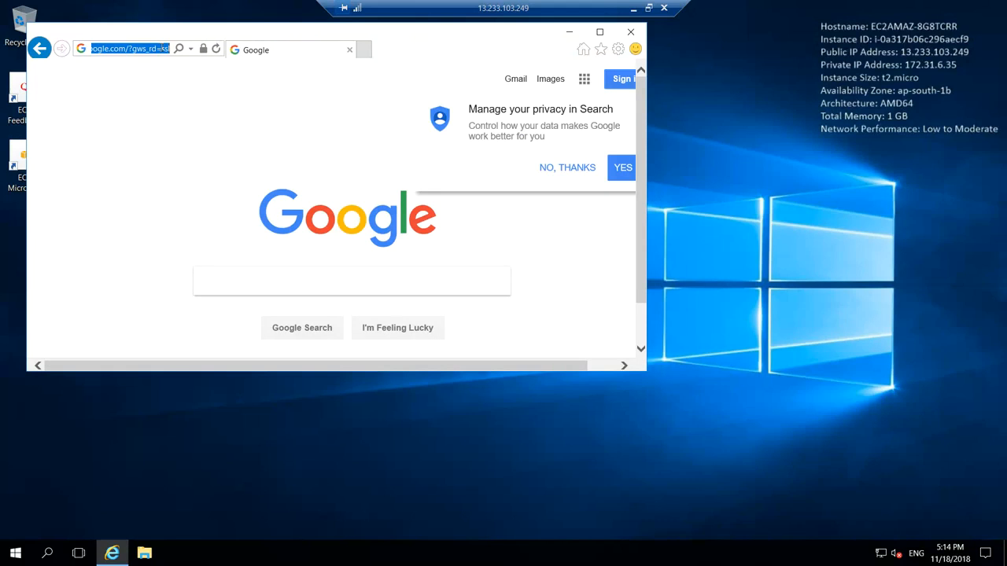
click(601, 33)
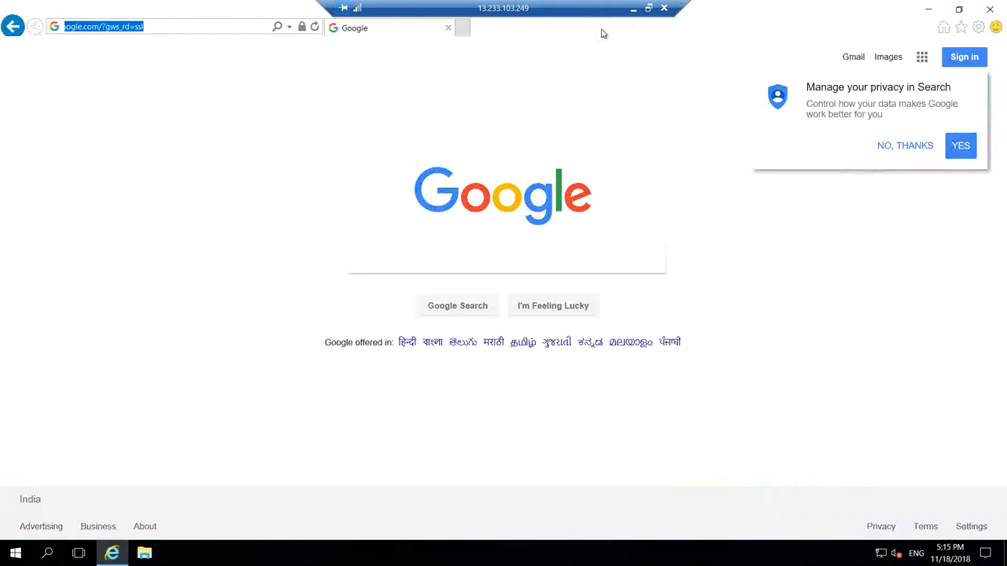
Load html5up.net and scroll down to the Stellar template.
text(html)
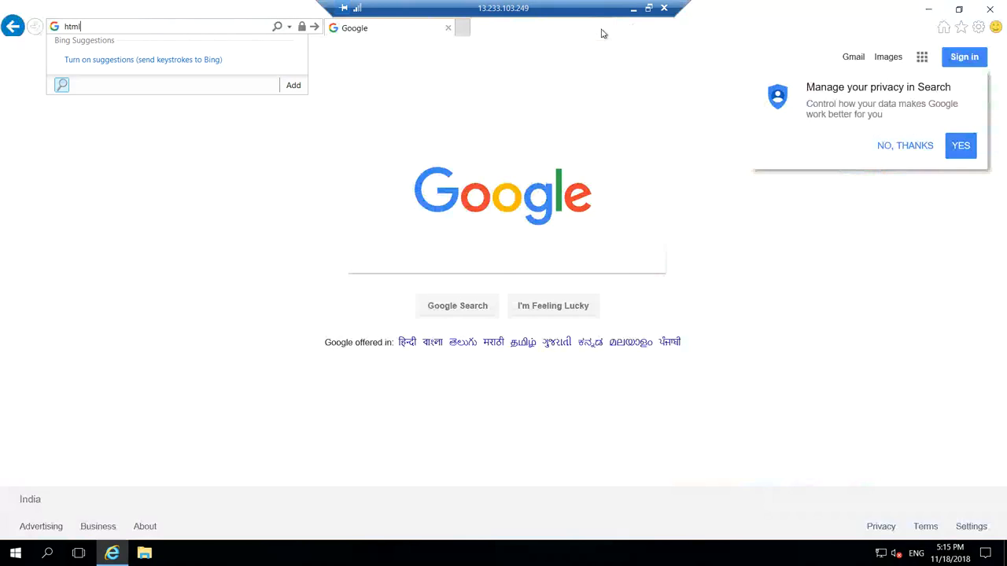
text(5up.net)
key(Return)
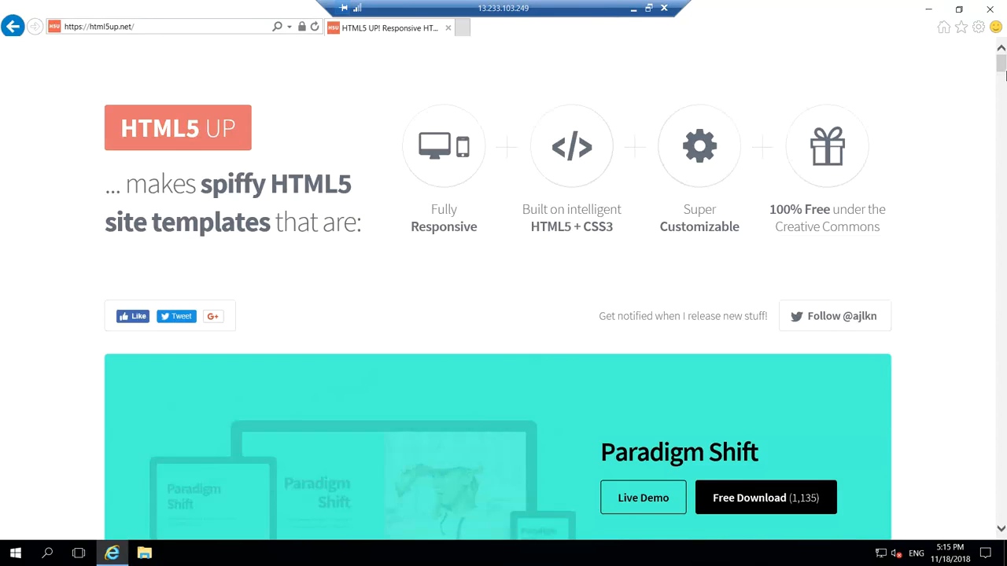
drag(1002, 70, 1002, 76)
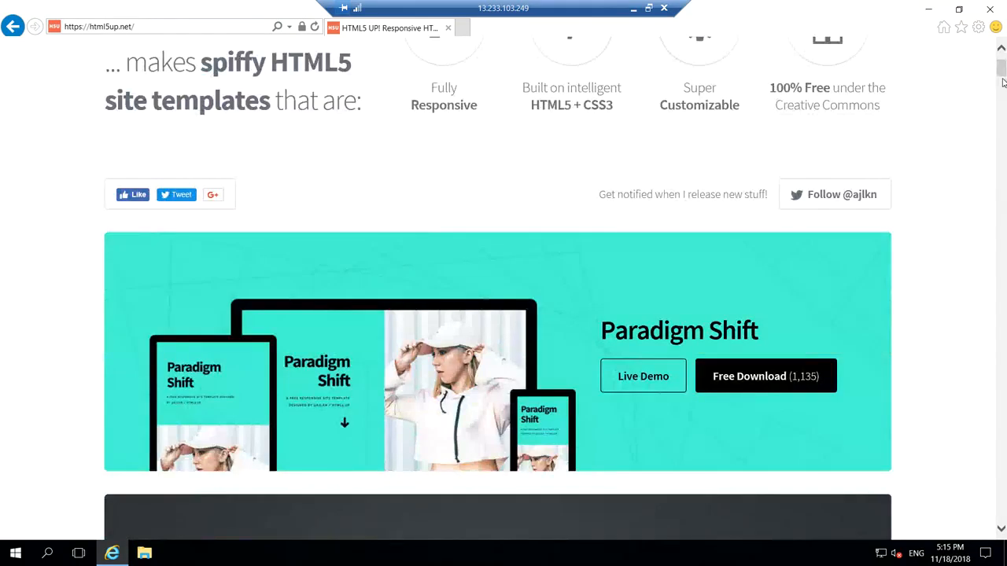
scroll(1003, 81, down, 7)
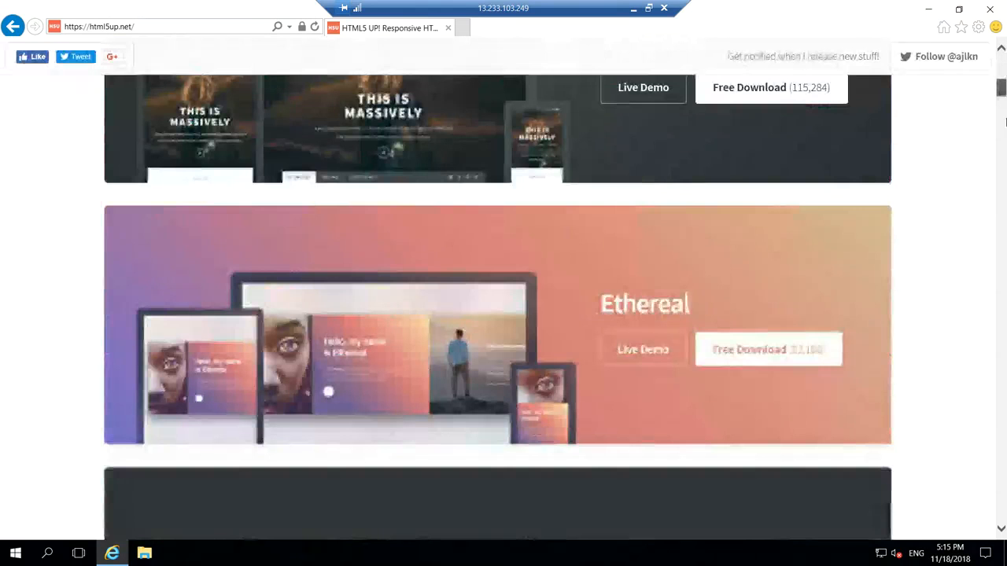
scroll(1005, 122, down, 6)
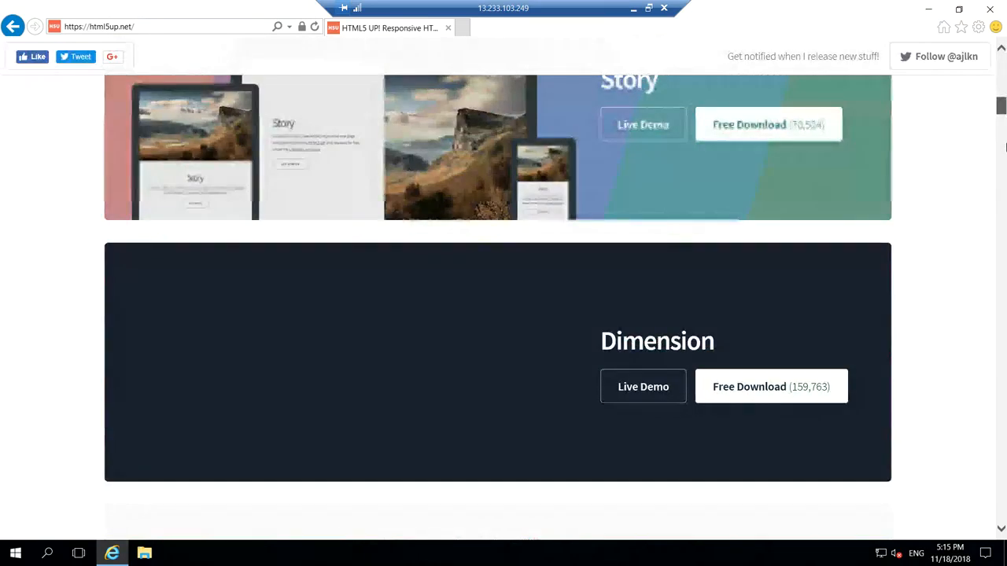
scroll(1005, 145, down, 4)
scroll(1004, 140, down, 9)
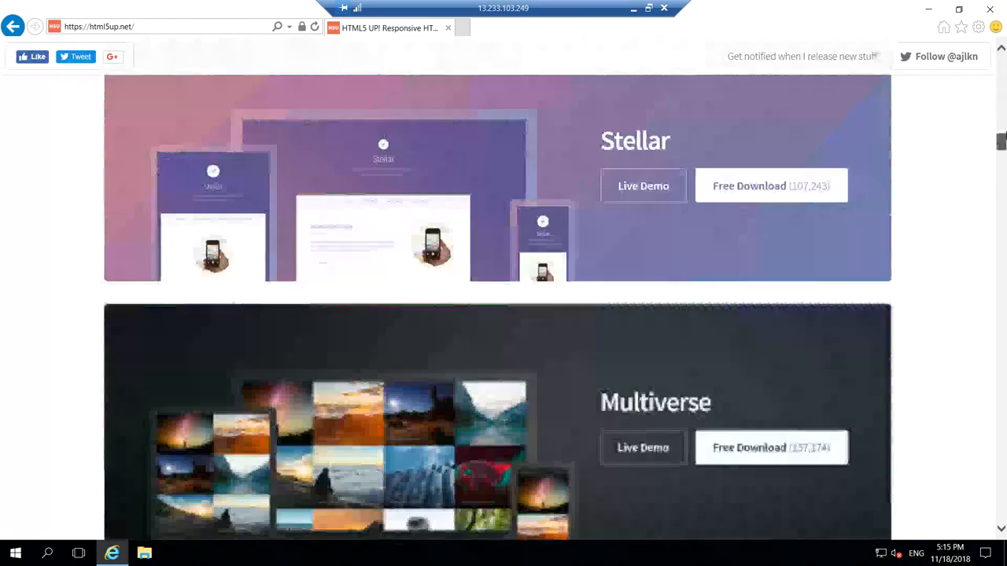
scroll(1001, 141, up, 4)
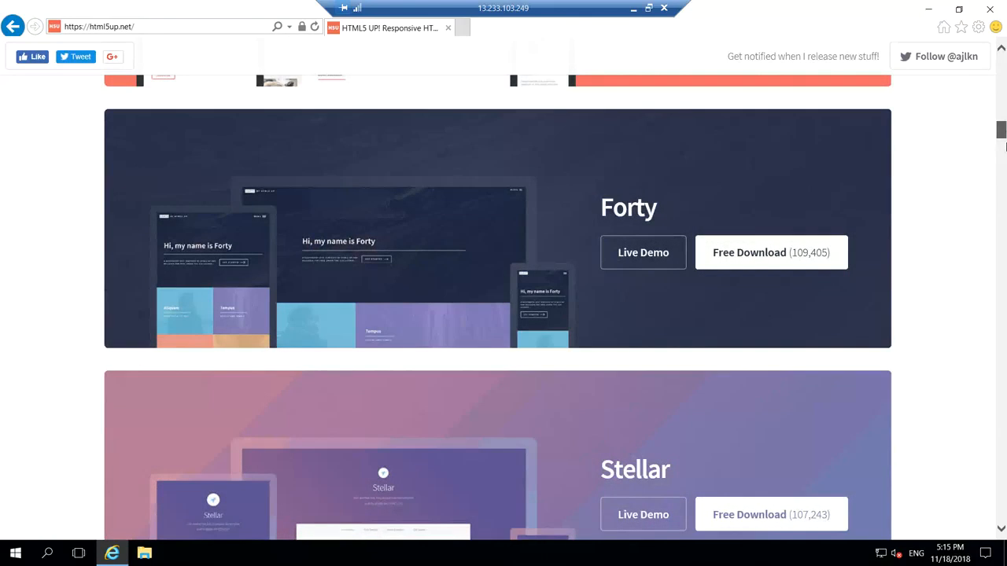
scroll(1005, 146, down, 1)
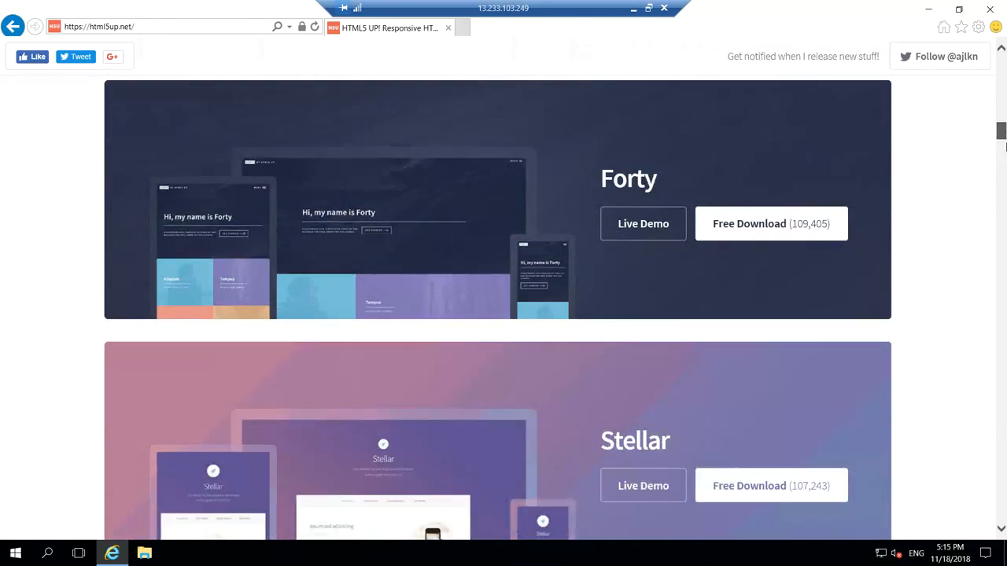
scroll(1002, 144, down, 2)
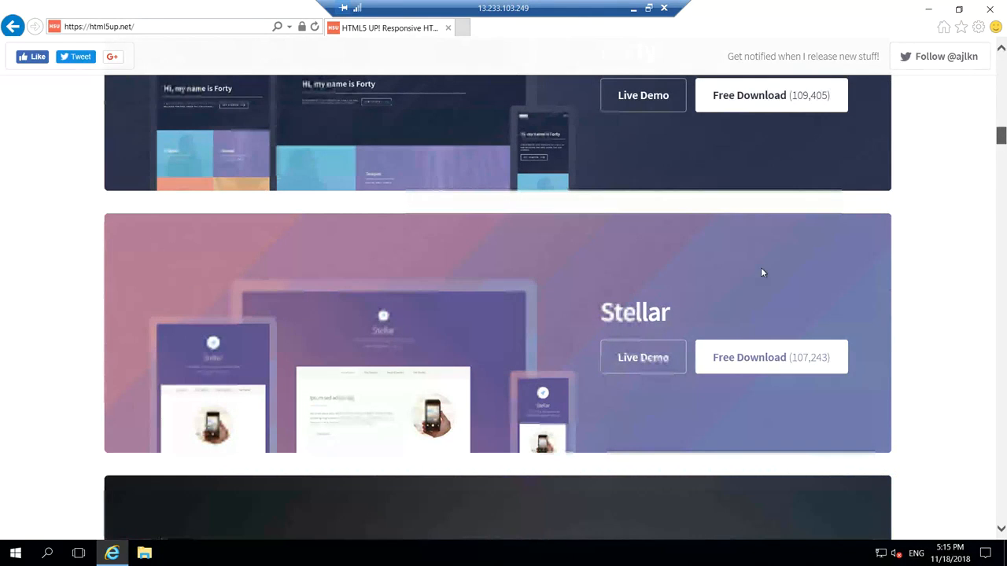
scroll(632, 348, down, 2)
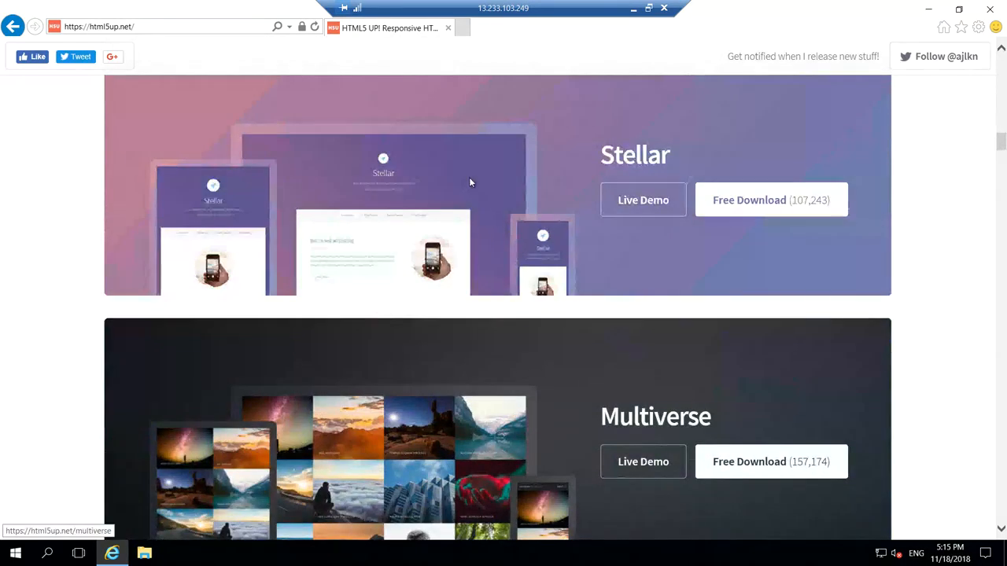
Download the Stellar template and save html5up-stellar.zip.
click(760, 206)
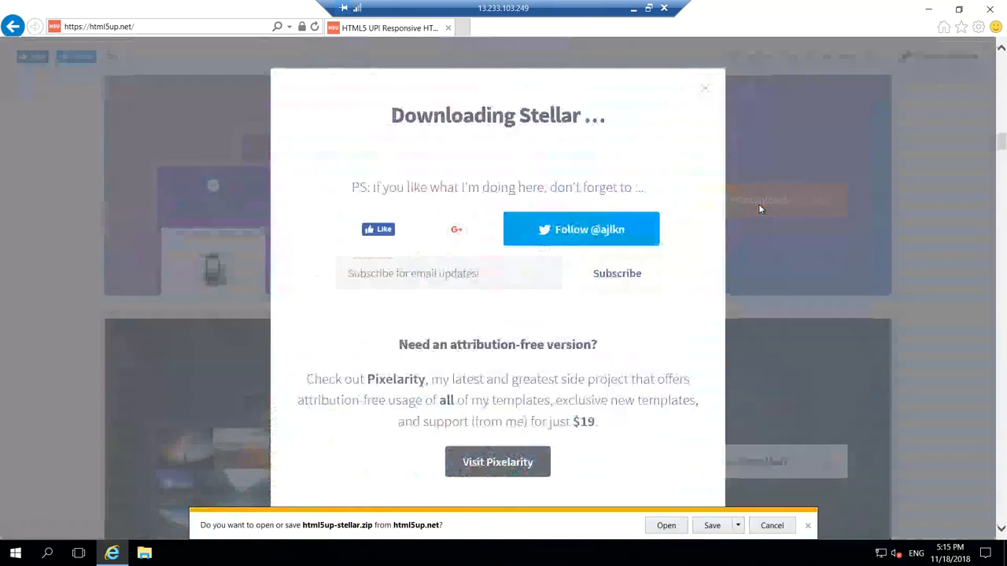
click(737, 526)
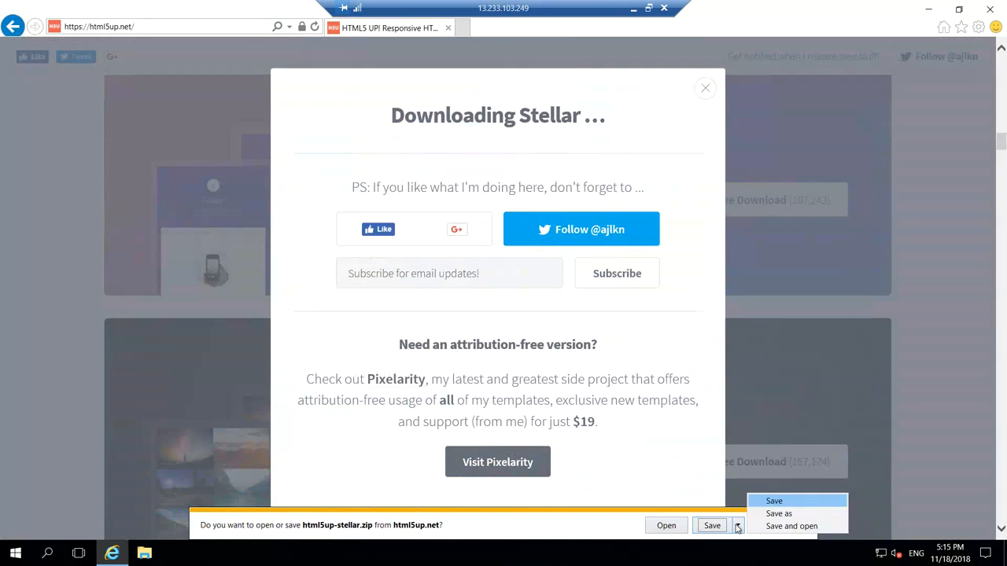
click(711, 526)
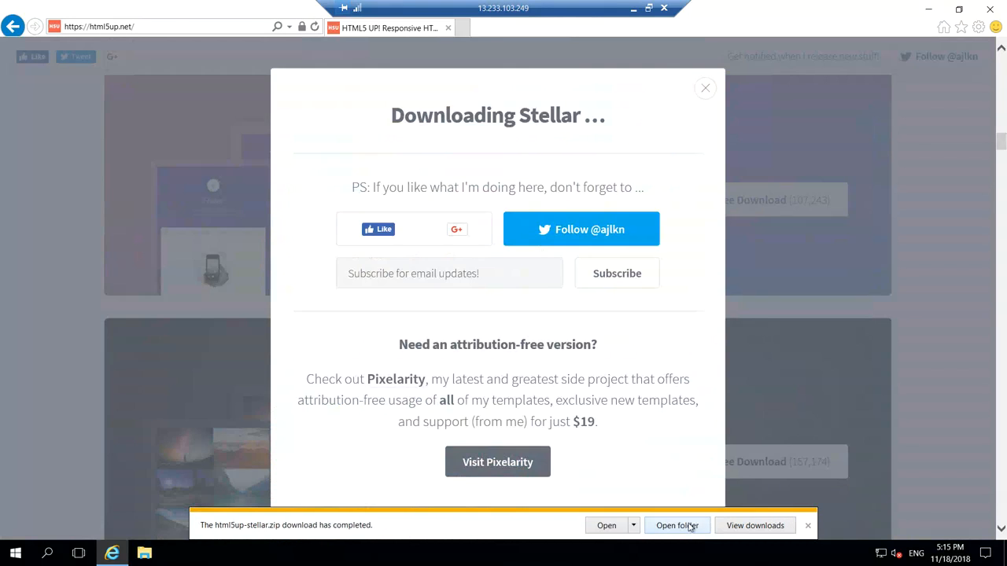
Extract html5up-stellar.zip from Downloads into an html5up-stellar folder.
click(691, 526)
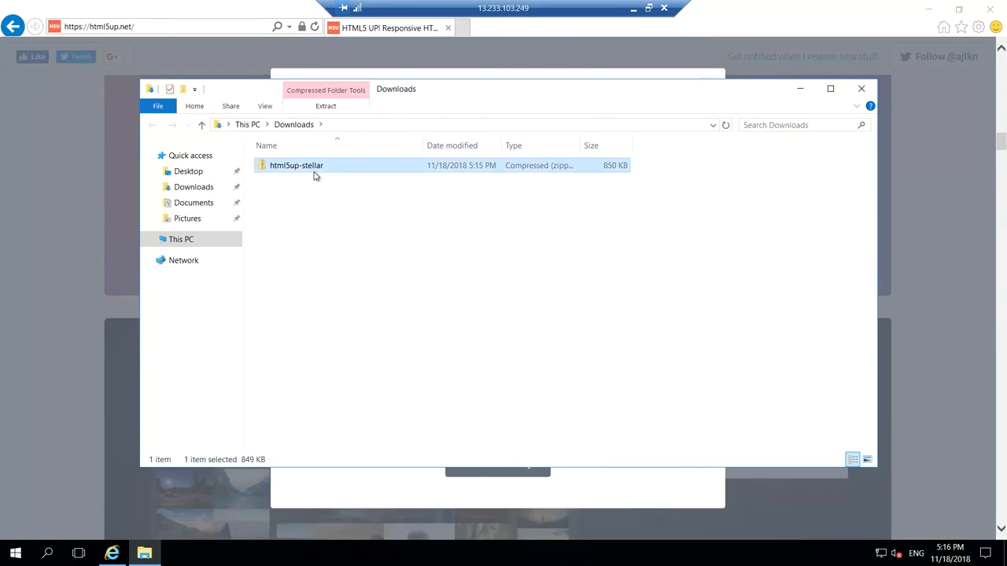
click(346, 123)
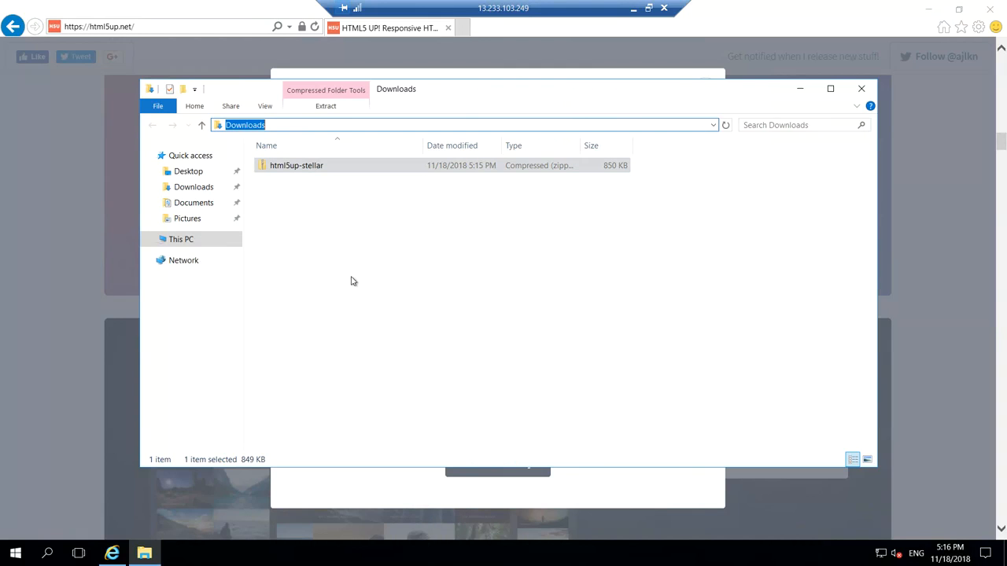
click(323, 206)
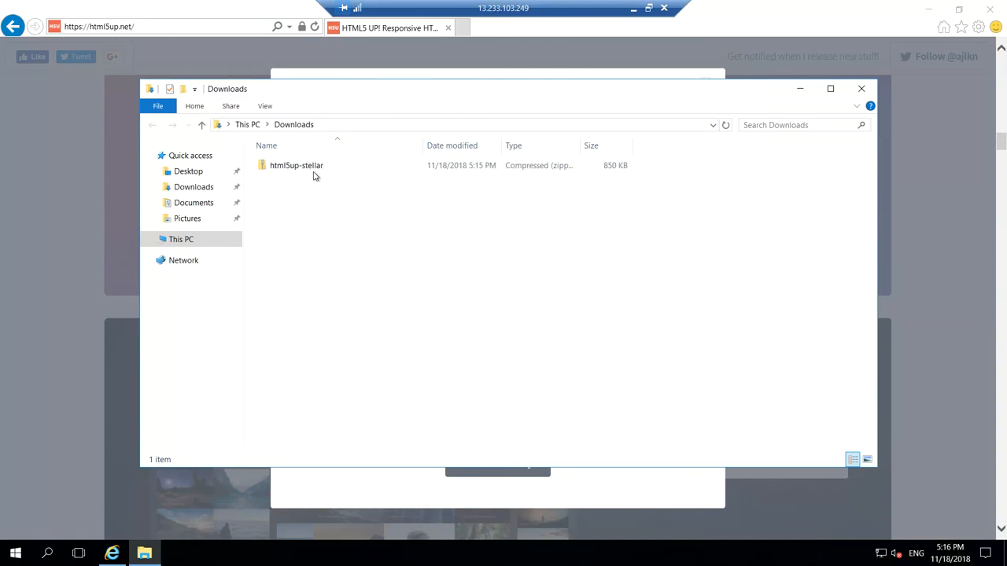
click(312, 171)
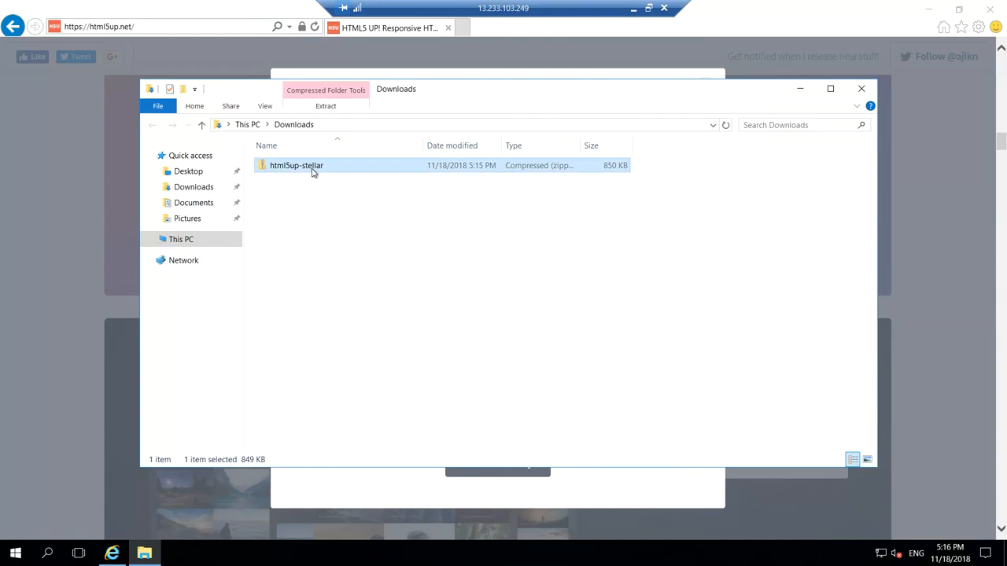
right_click(313, 173)
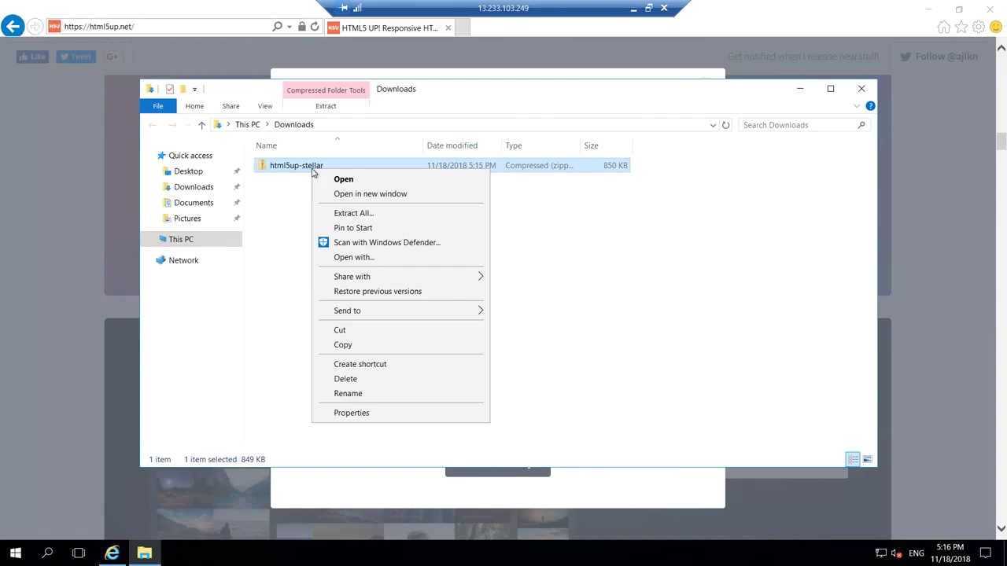
click(341, 214)
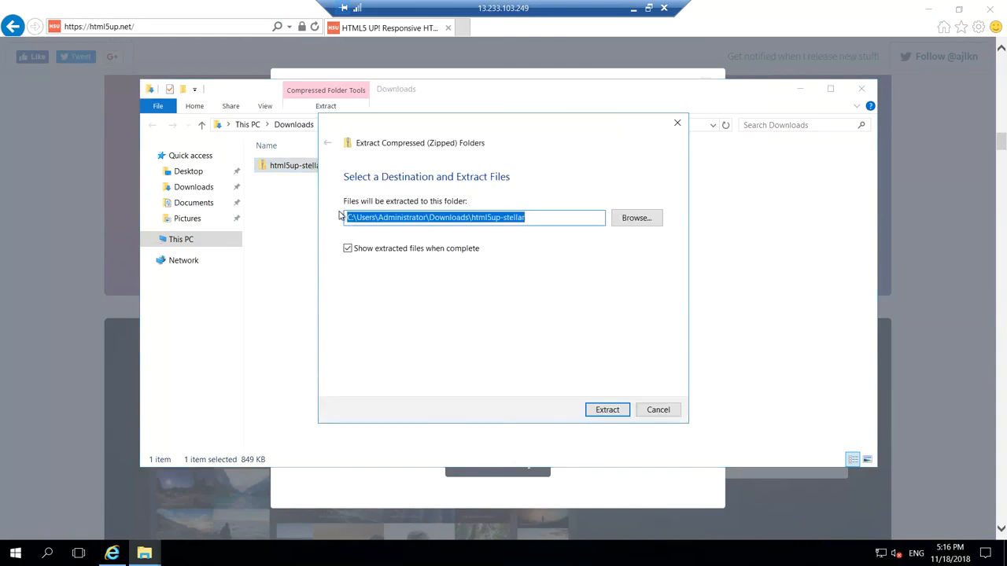
click(608, 410)
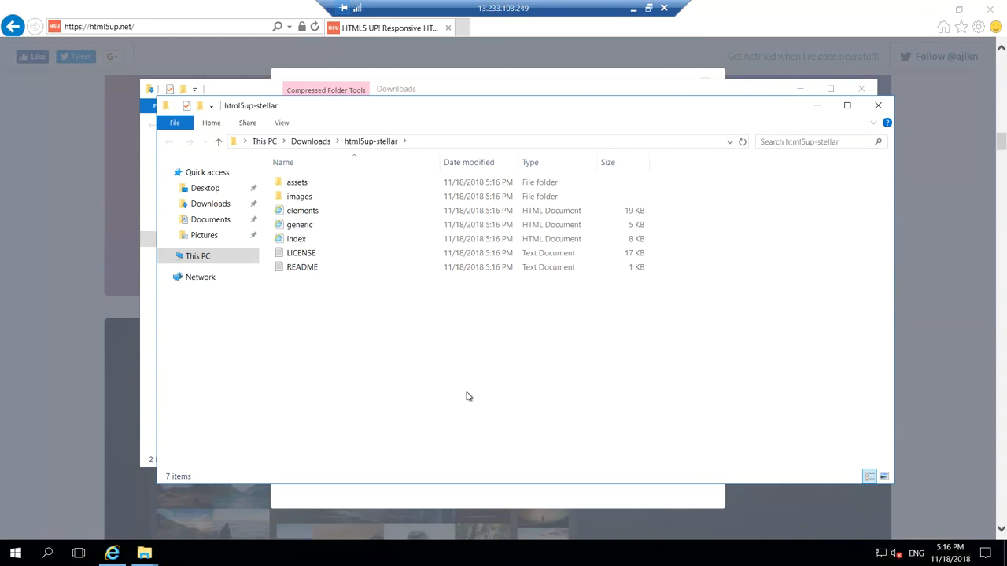
Copy all seven extracted Stellar template items.
key(ctrl+a)
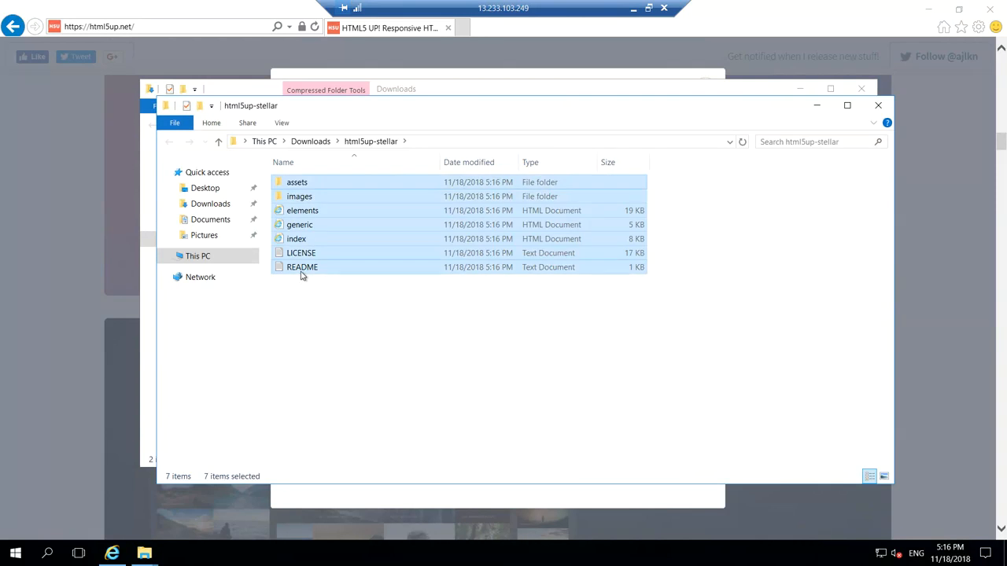
right_click(300, 272)
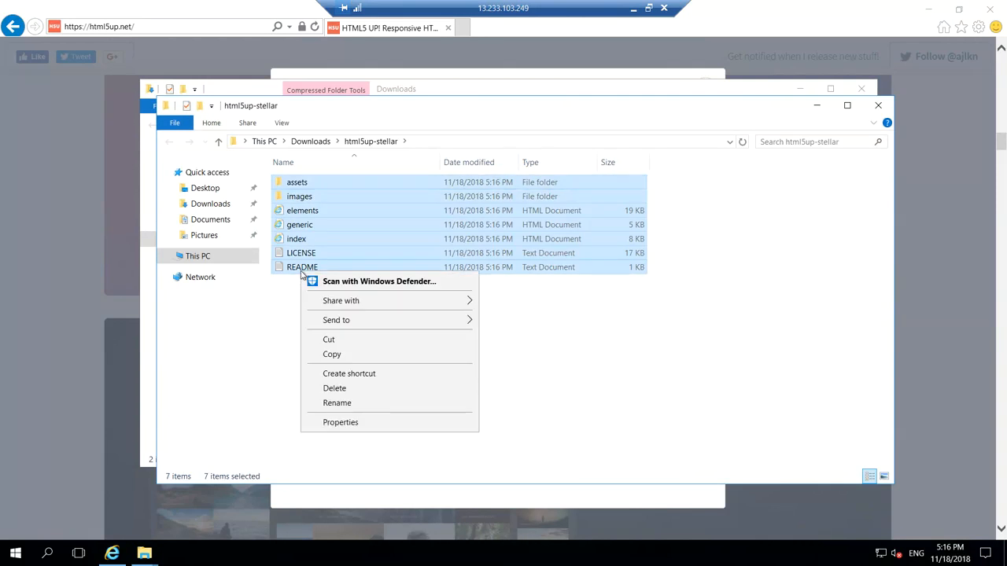
click(348, 356)
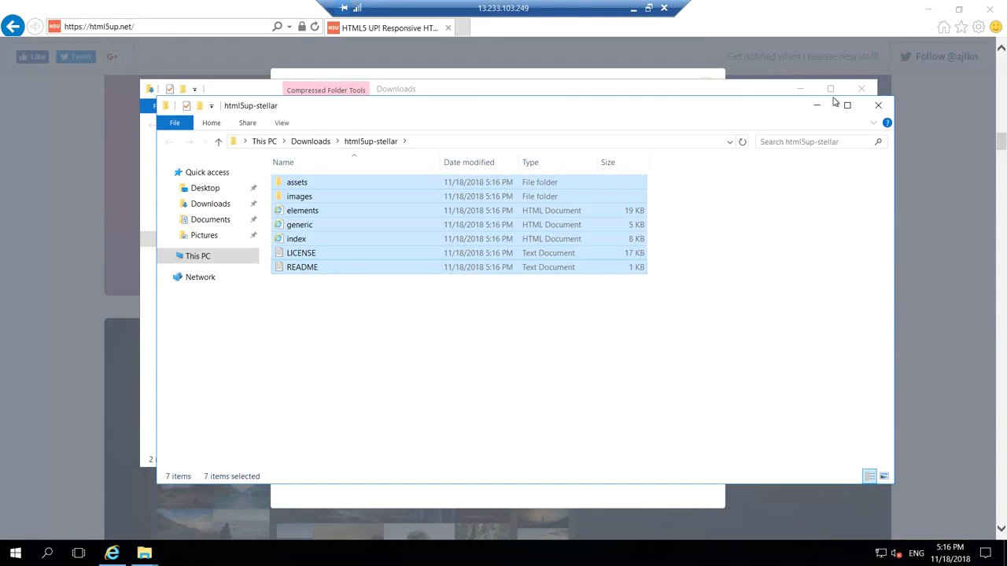
Close the Downloads window and browse to C:\inetpub\wwwroot, which holds the iisstart files.
click(863, 90)
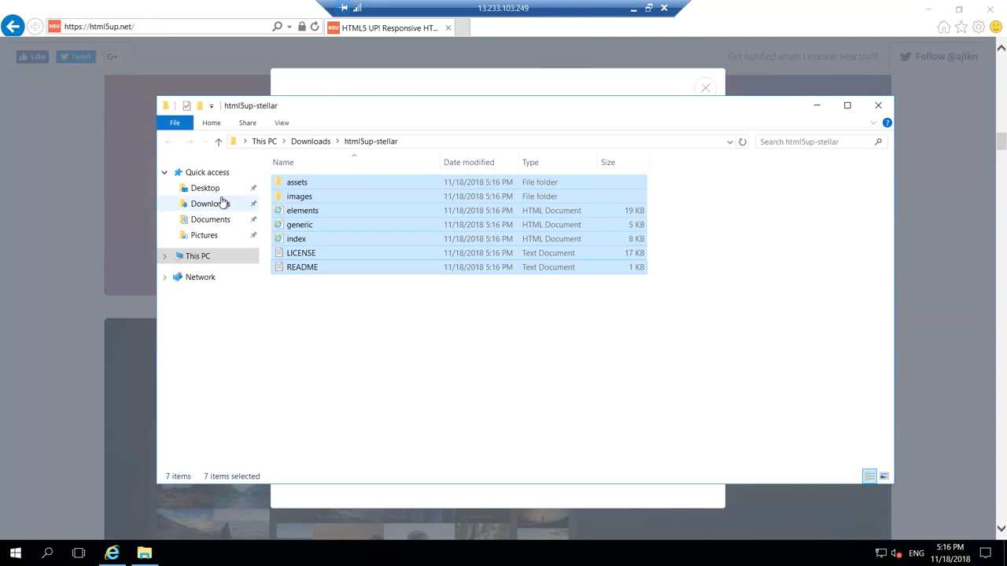
click(199, 257)
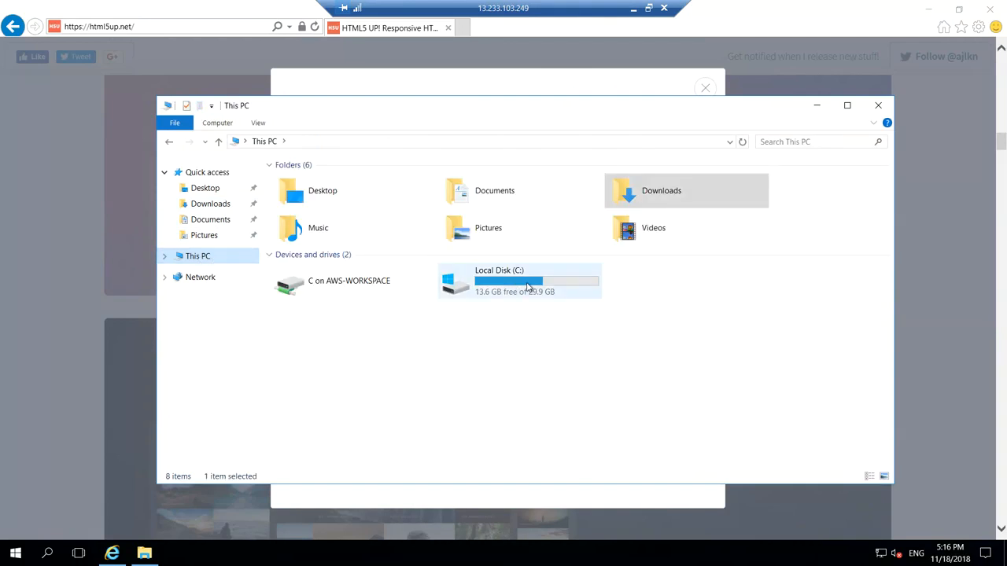
double_click(529, 286)
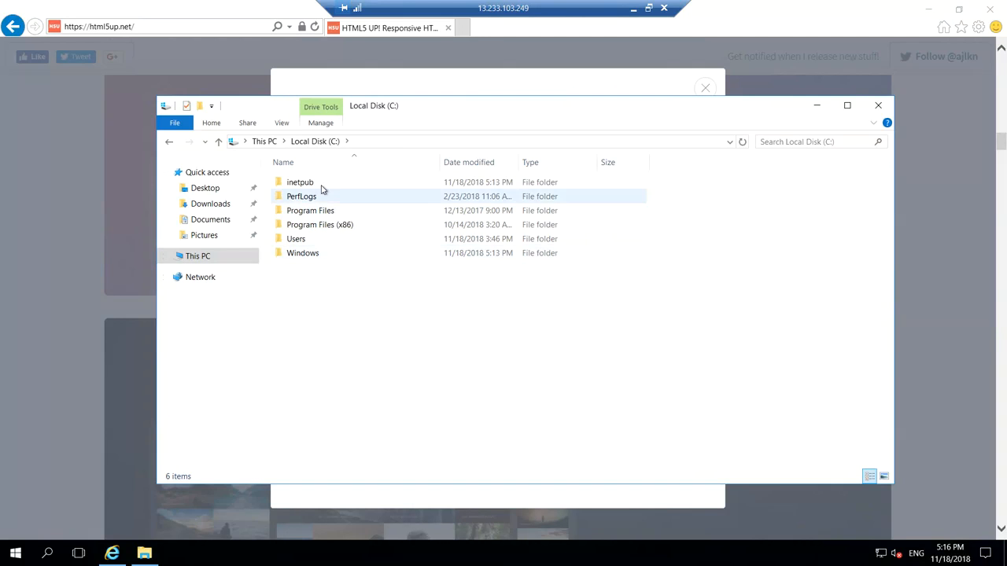
double_click(316, 185)
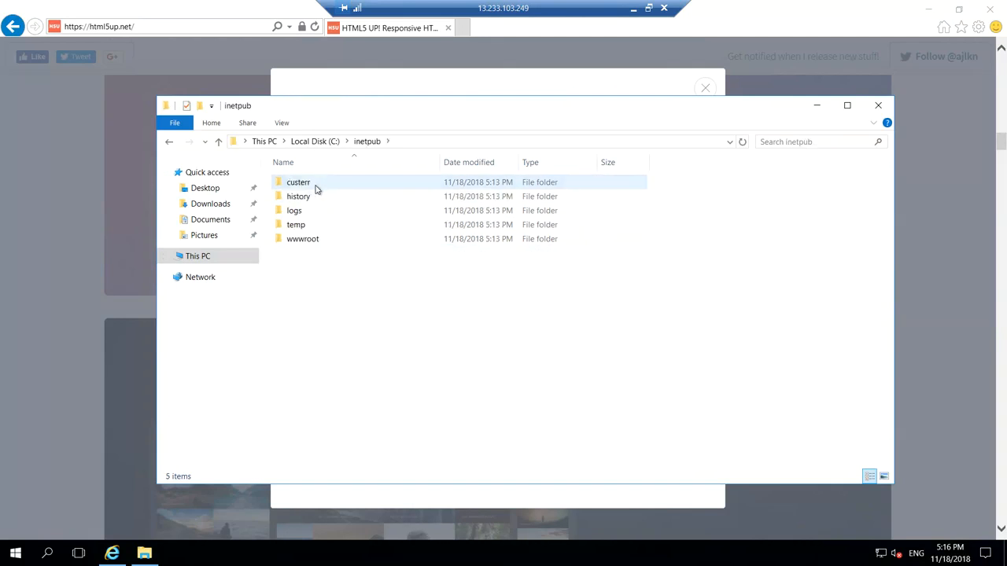
double_click(321, 240)
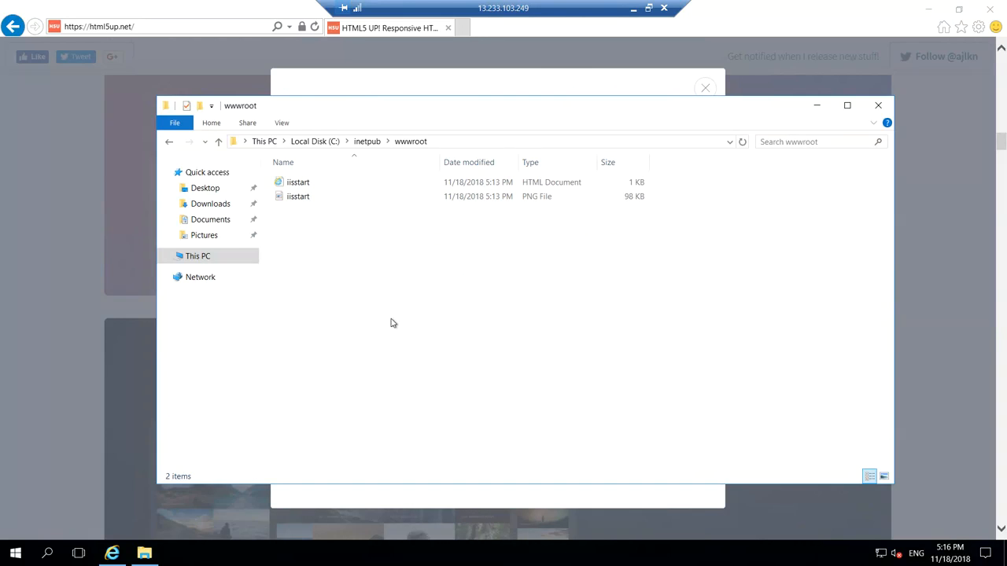
From the local AWS console, open the instance's public IP 13.233.103.249 in a new tab.
click(635, 13)
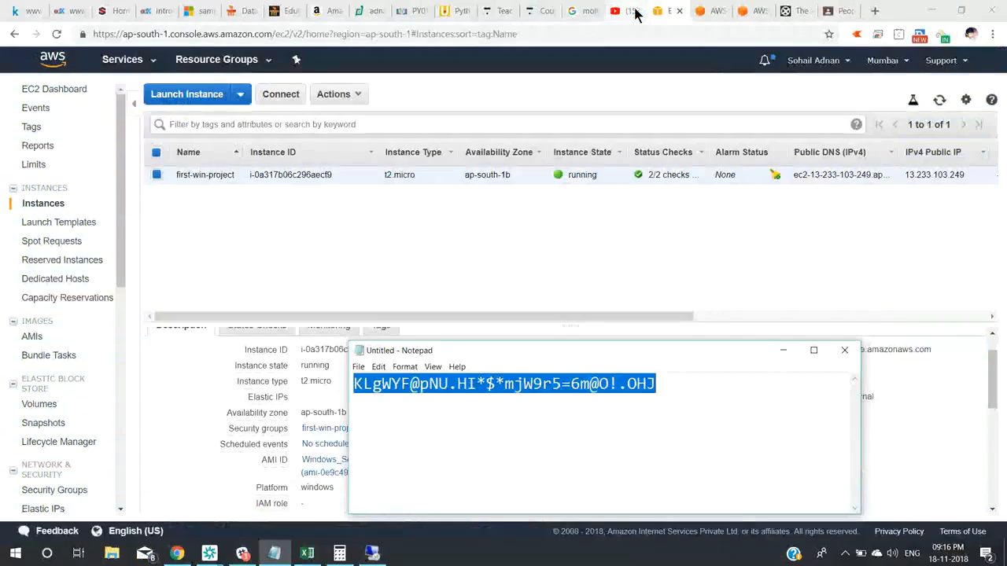
click(866, 243)
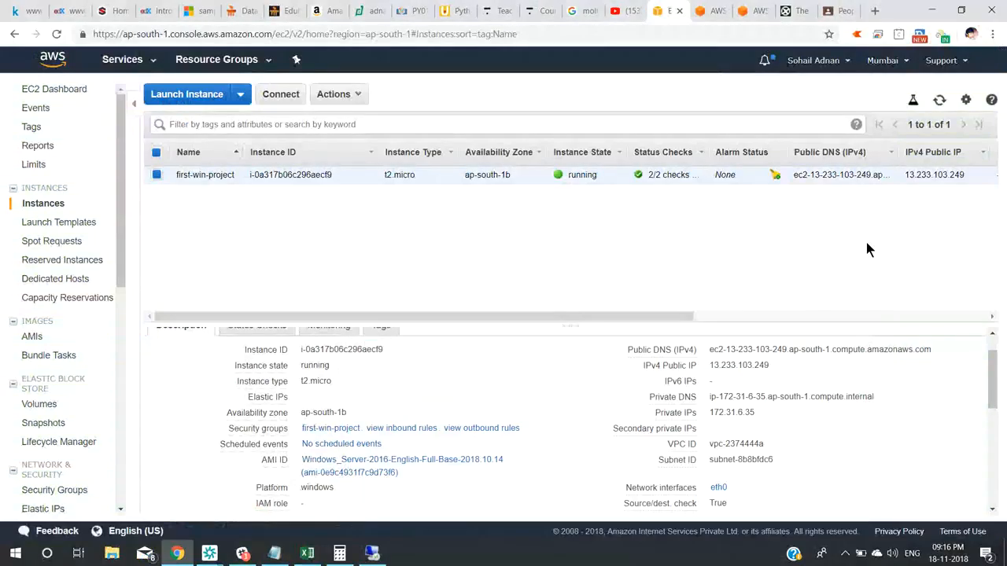
double_click(744, 365)
right_click(744, 365)
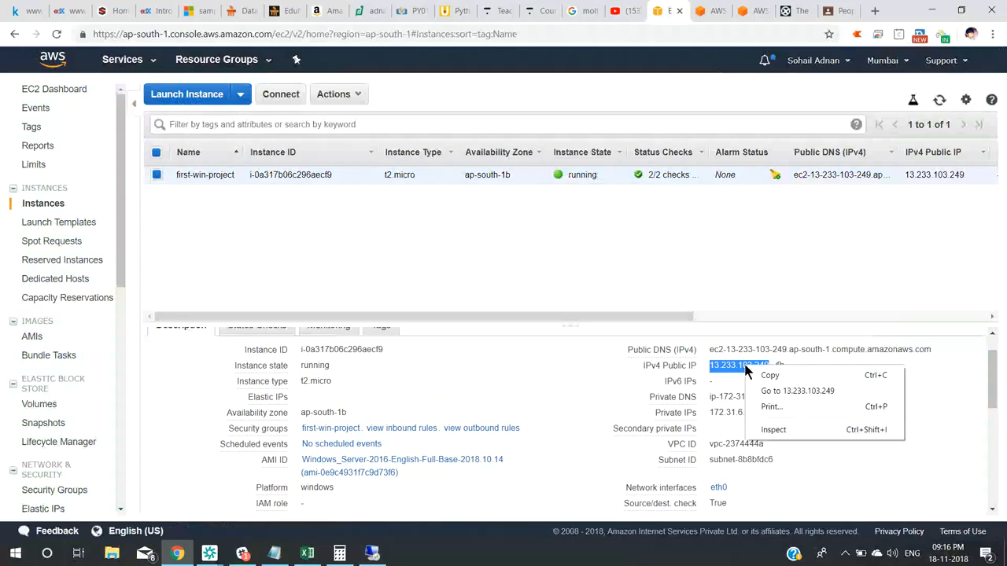
click(767, 391)
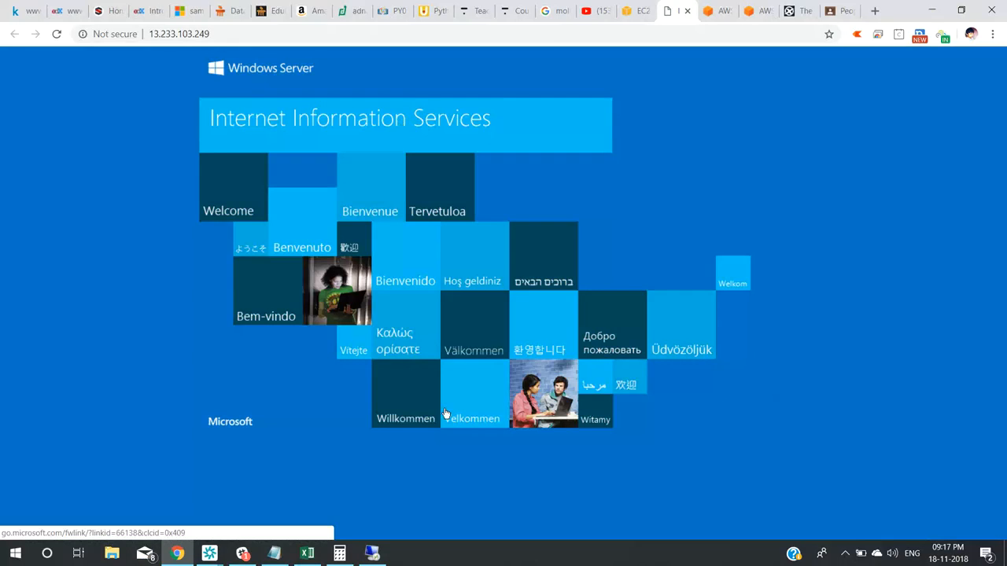
Paste the Stellar template files into the server's wwwroot folder.
click(378, 555)
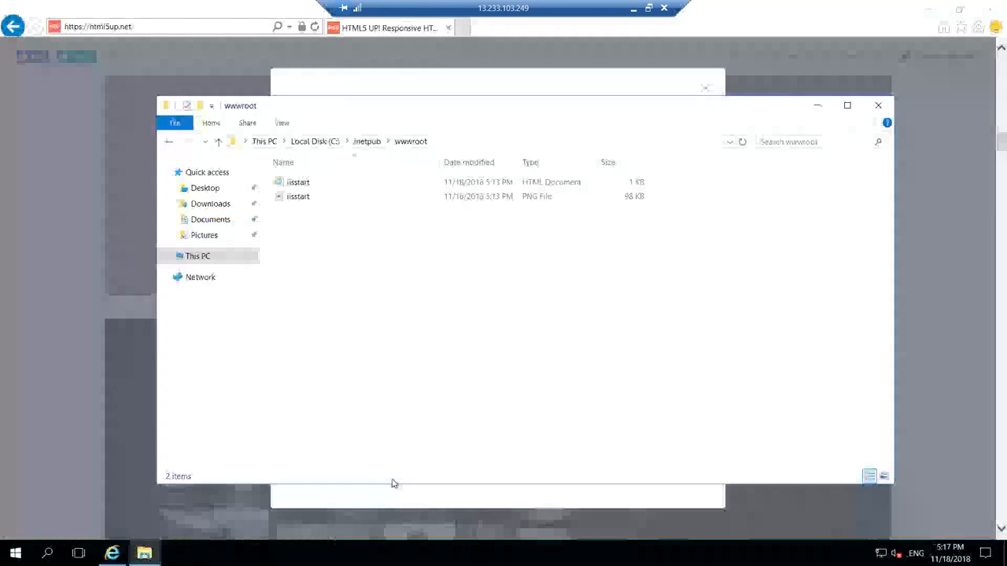
right_click(405, 329)
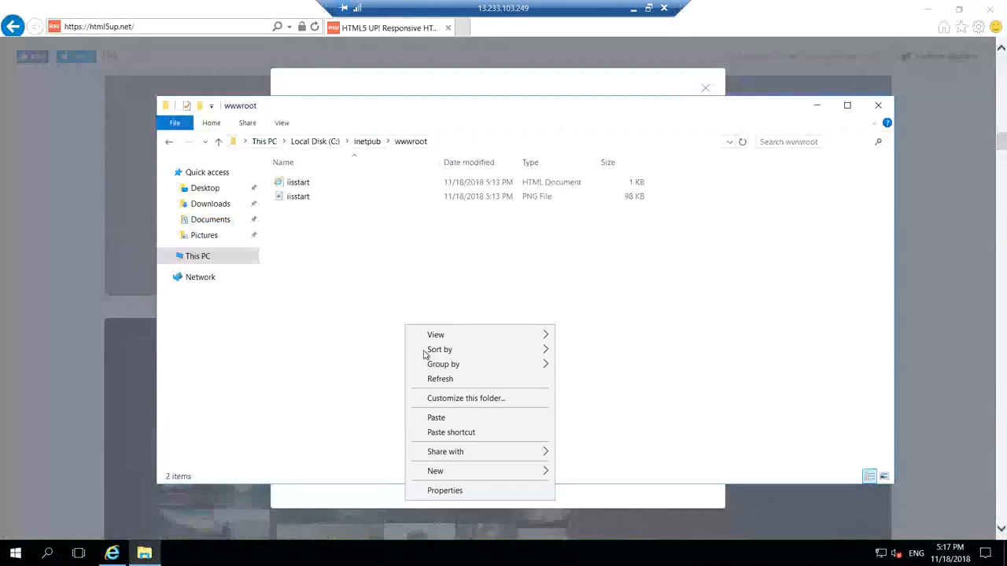
click(446, 418)
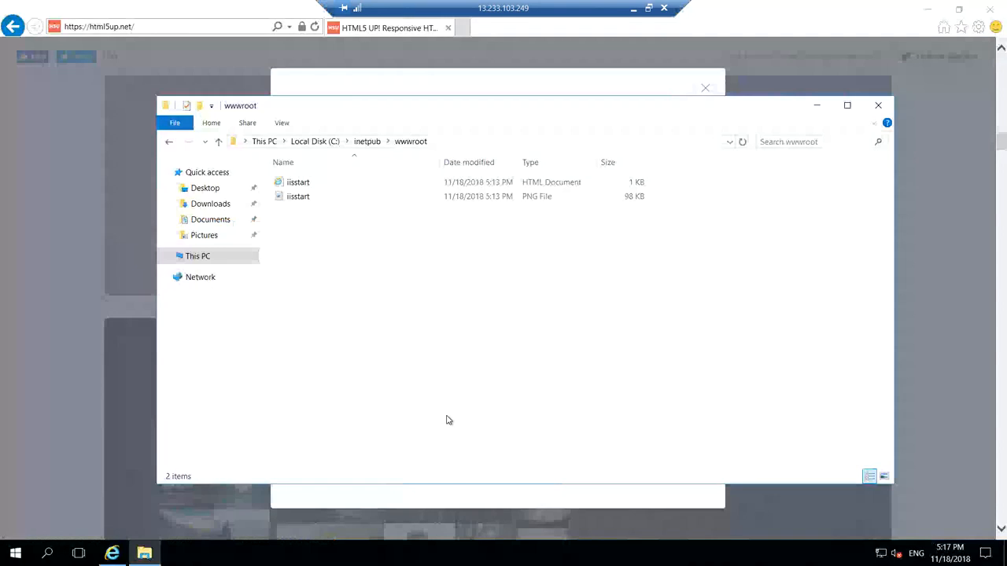
Reload 13.233.103.249 in the local browser to show the Stellar page and copy its address.
click(633, 11)
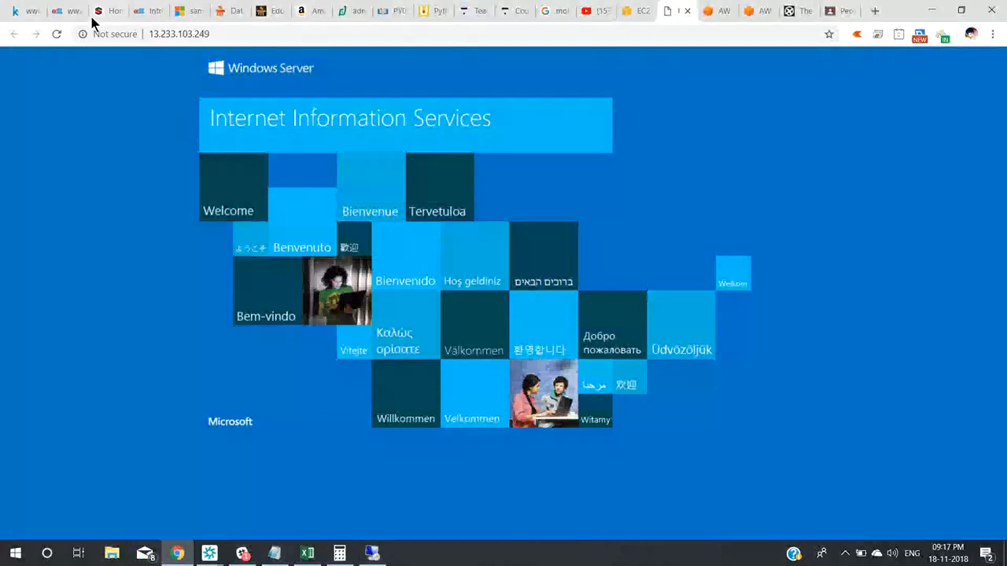
click(57, 34)
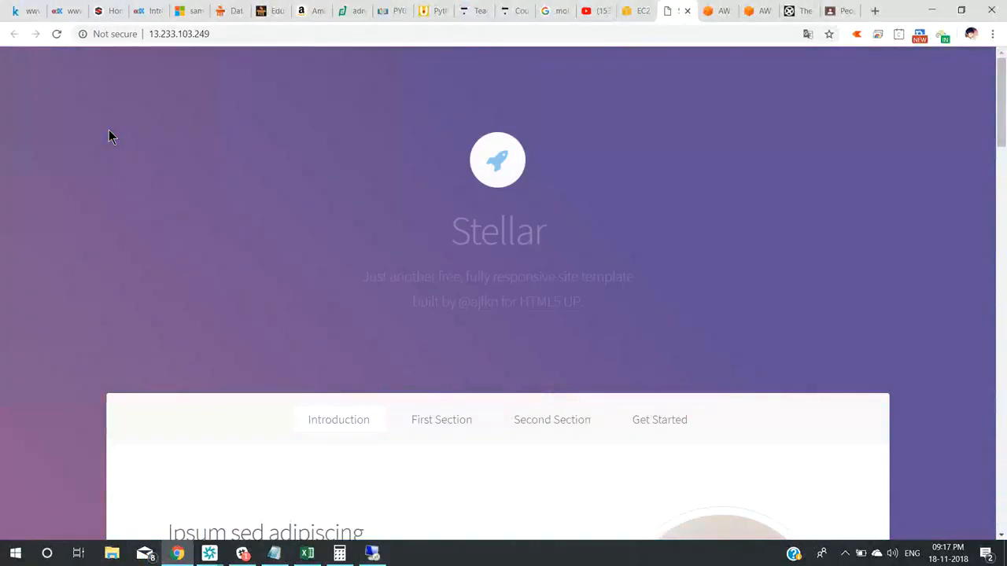
click(246, 34)
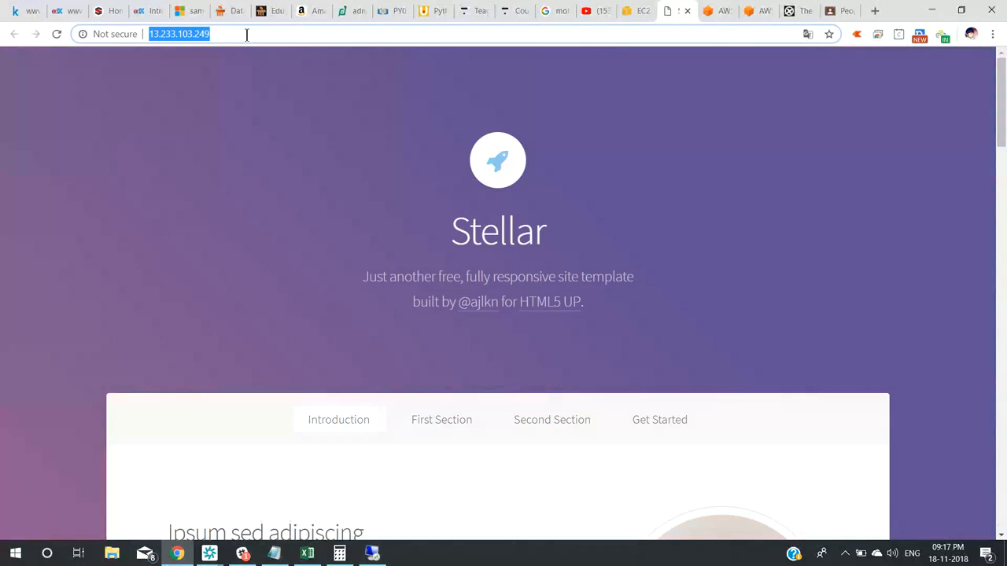
click(218, 556)
click(254, 518)
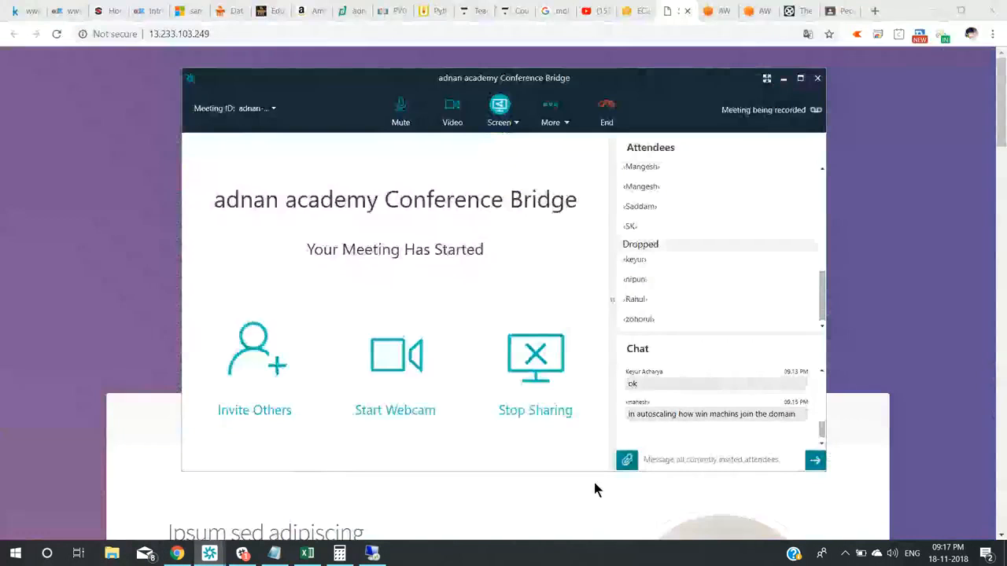
key(ctrl+v)
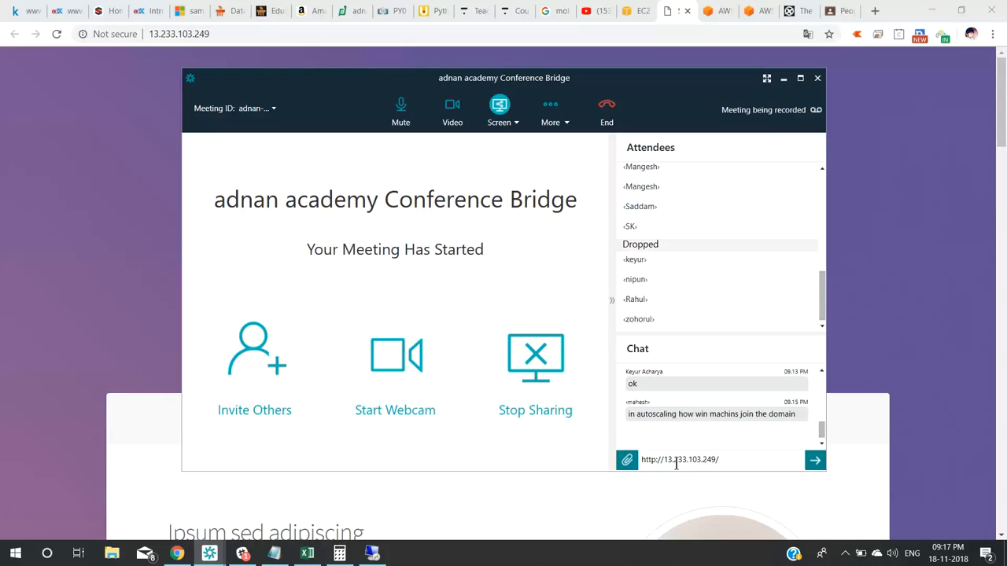
key(Return)
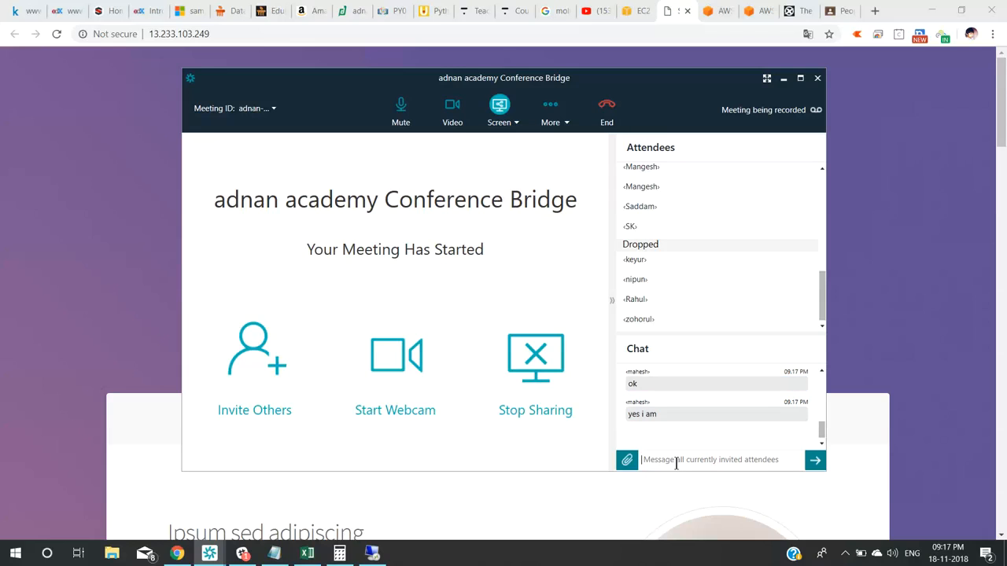
click(784, 80)
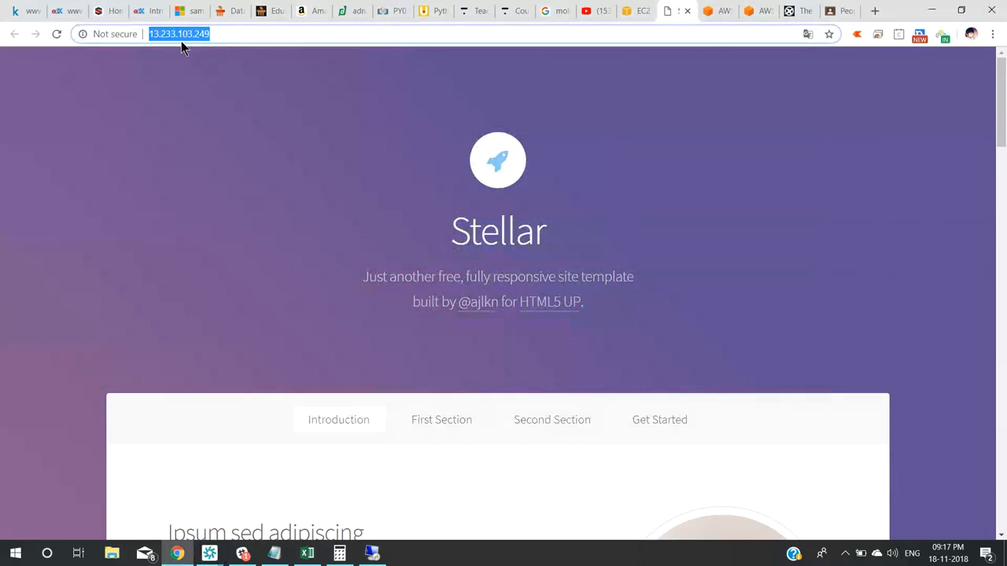
Open the wwwroot index file in Notepad on the remote server.
click(372, 554)
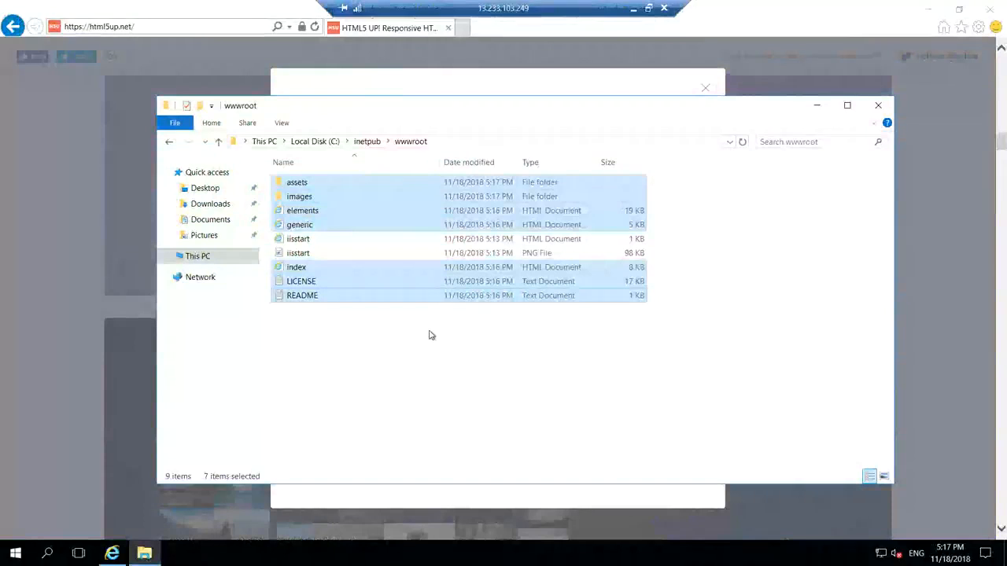
click(403, 354)
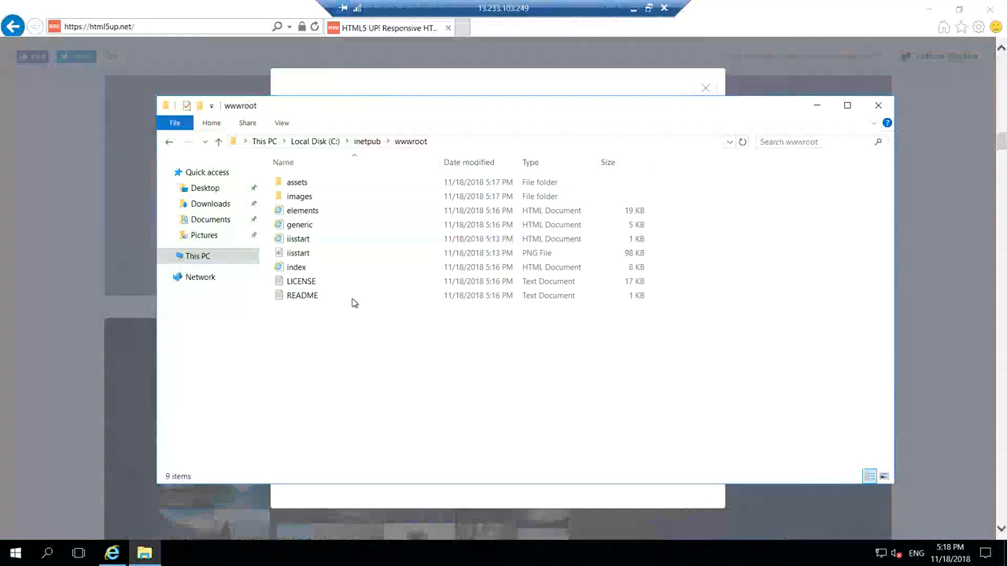
right_click(303, 273)
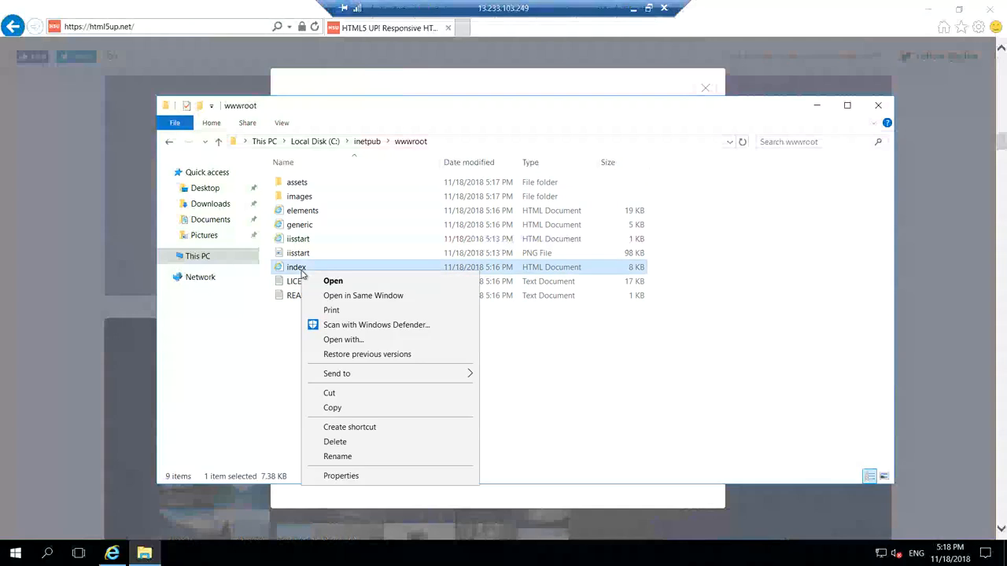
click(350, 340)
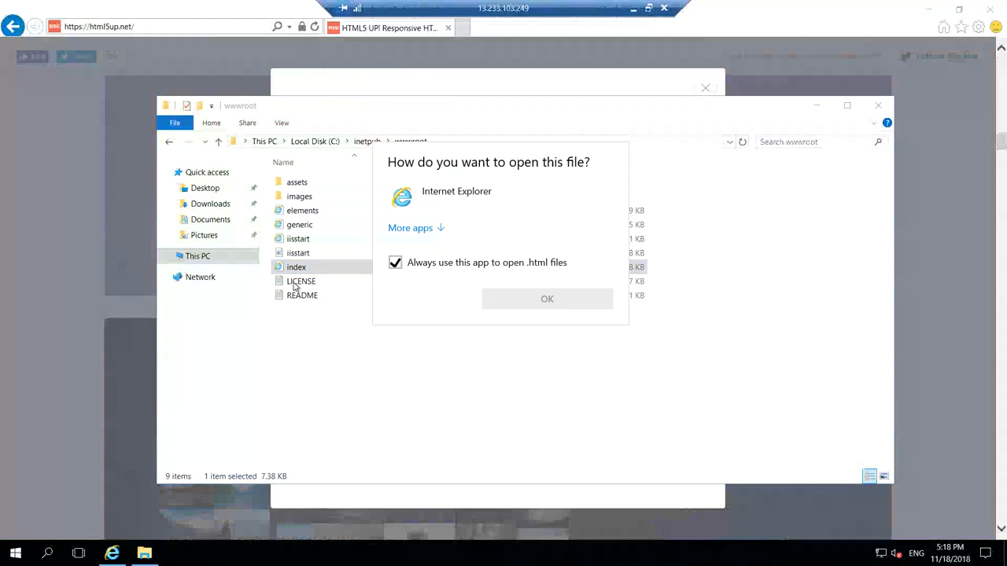
click(438, 230)
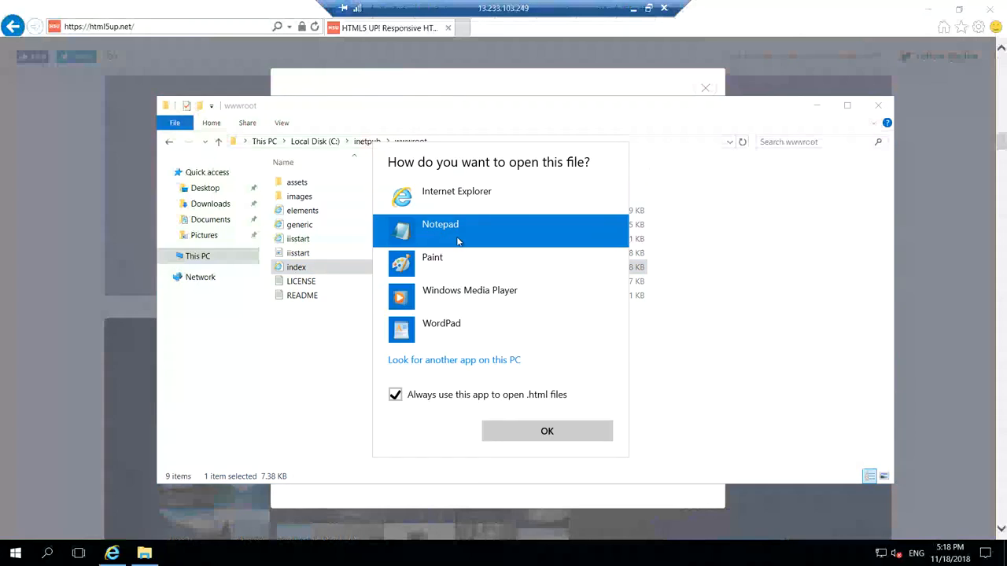
click(548, 432)
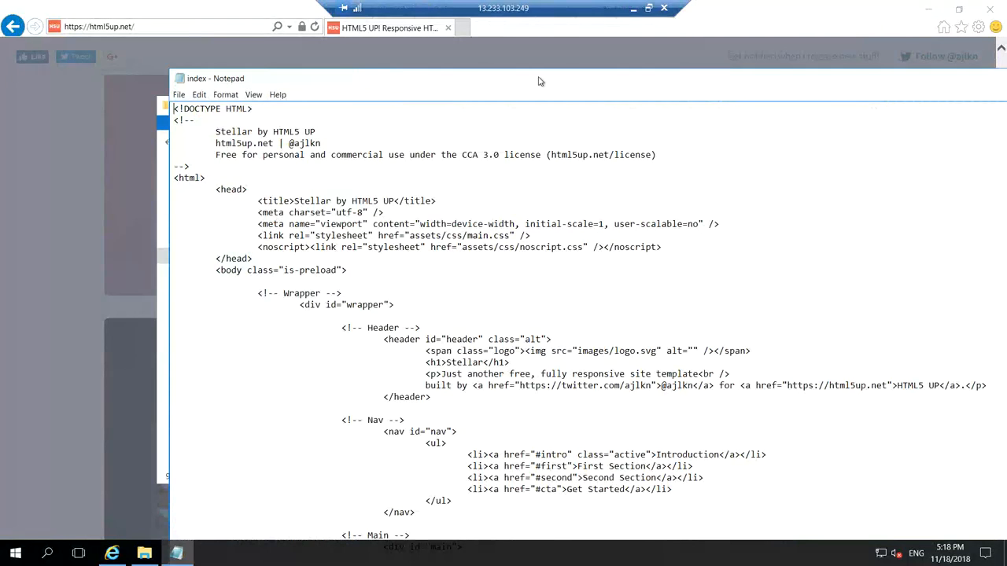
Highlight the Stellar heading on the live page, then move the Notepad window up and left.
click(632, 10)
drag(451, 231, 559, 227)
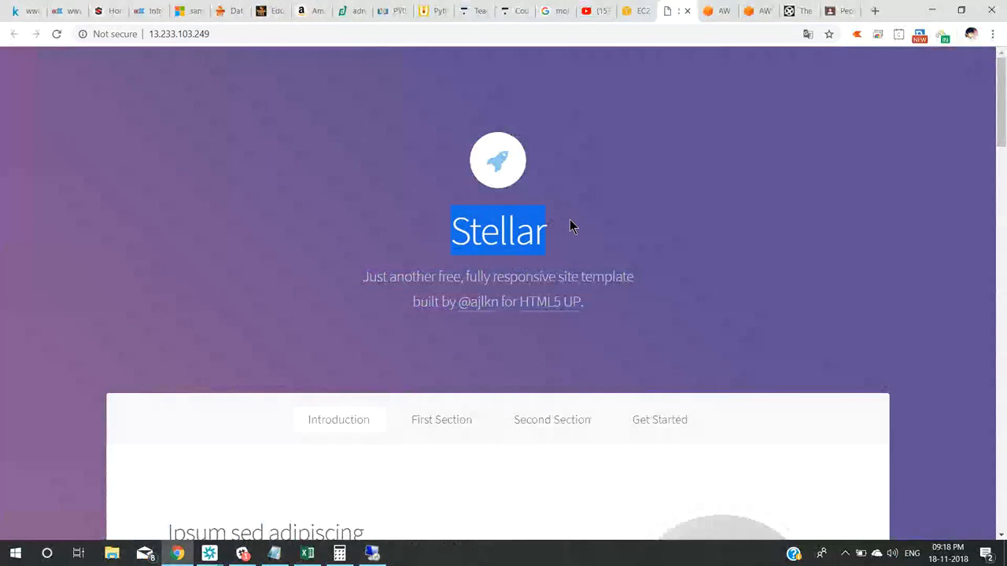
click(371, 554)
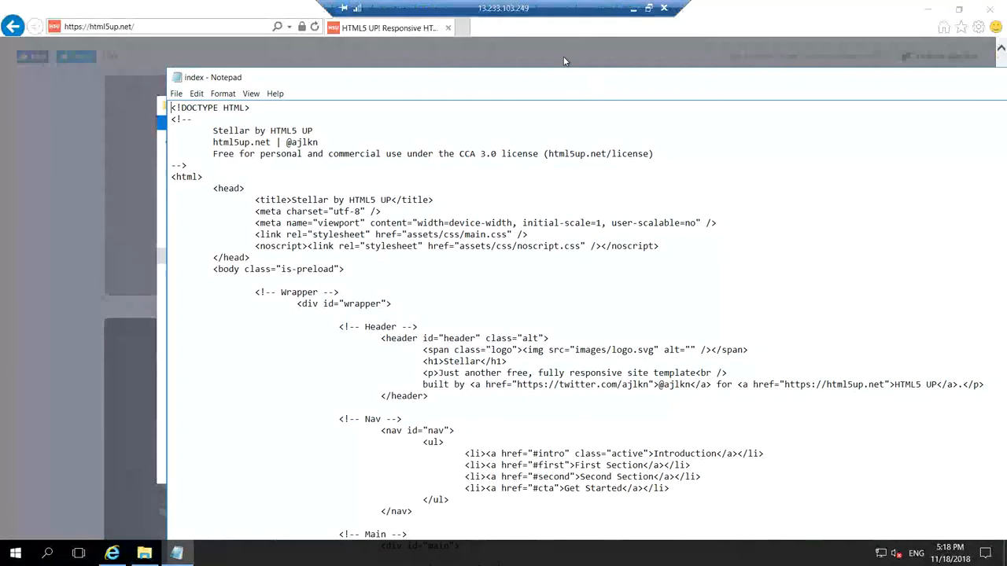
drag(563, 61, 514, 47)
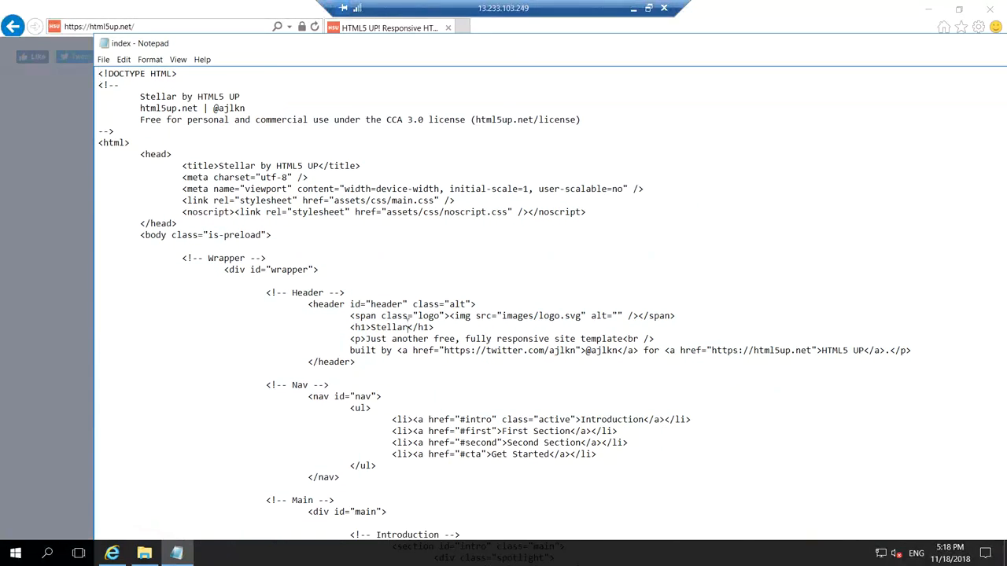
Replace the Stellar h1 heading with a note that all AWS questions will be answered.
click(408, 328)
key(BackSpace)
key(BackSpace)
key(BackSpace)
key(BackSpace)
key(BackSpace)
key(BackSpace)
key(BackSpace)
text(Mahesh as to many )
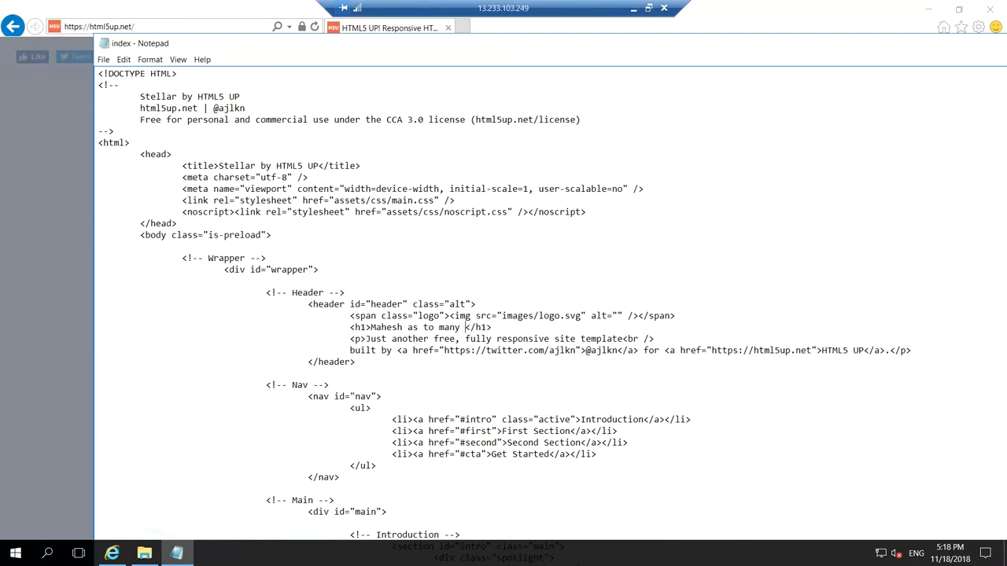
text(AWS )
text(q)
text(uestion)
text(s, kindl)
text(y wait a)
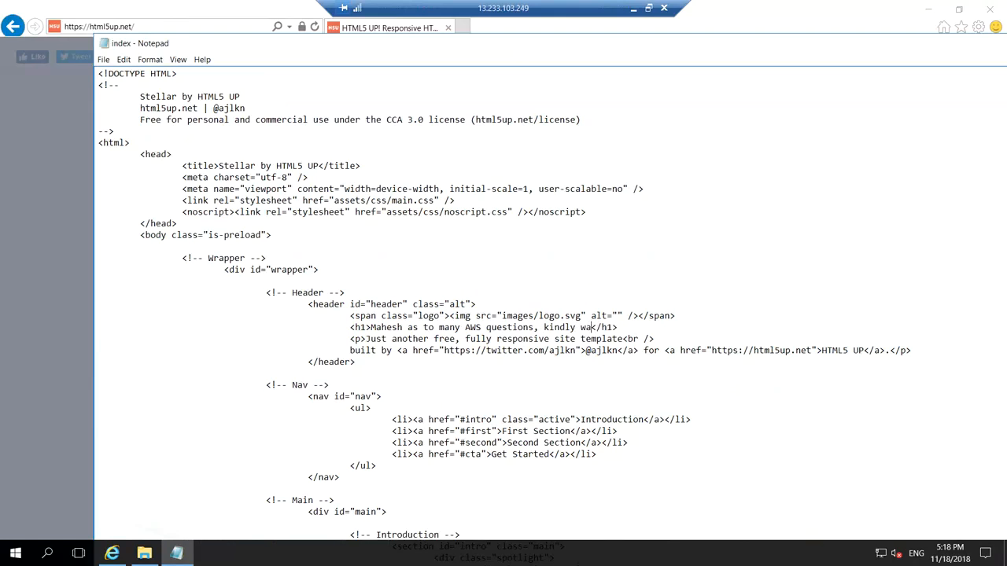
text(ll your question)
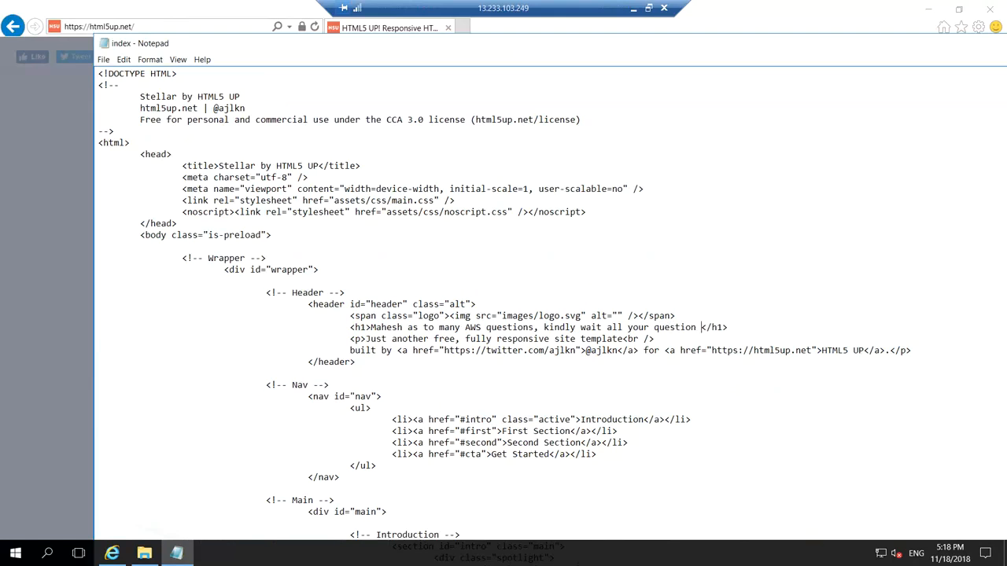
text(  will n)
key(BackSpace)
text(be answered)
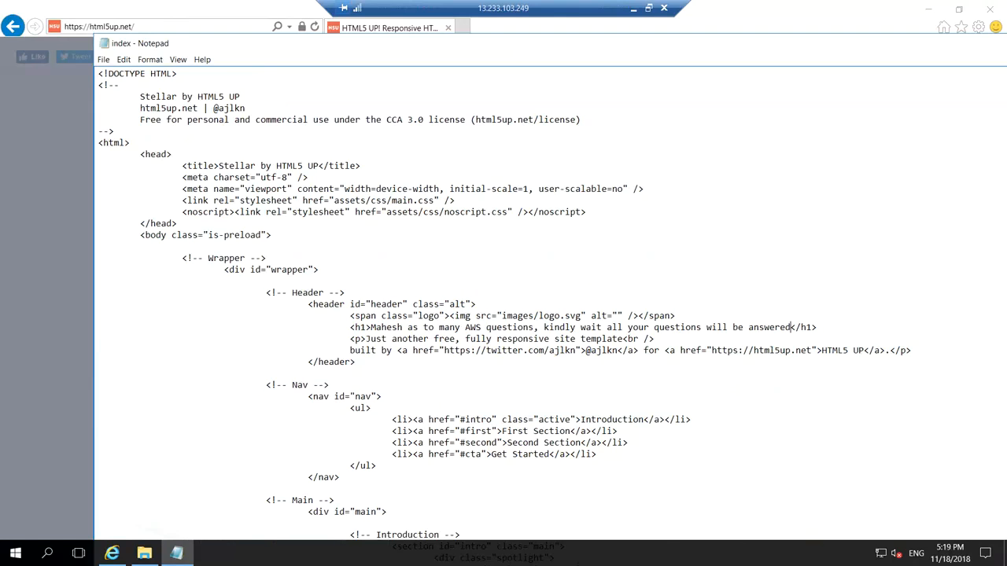
Save the edited index file and minimize the remote session.
click(105, 62)
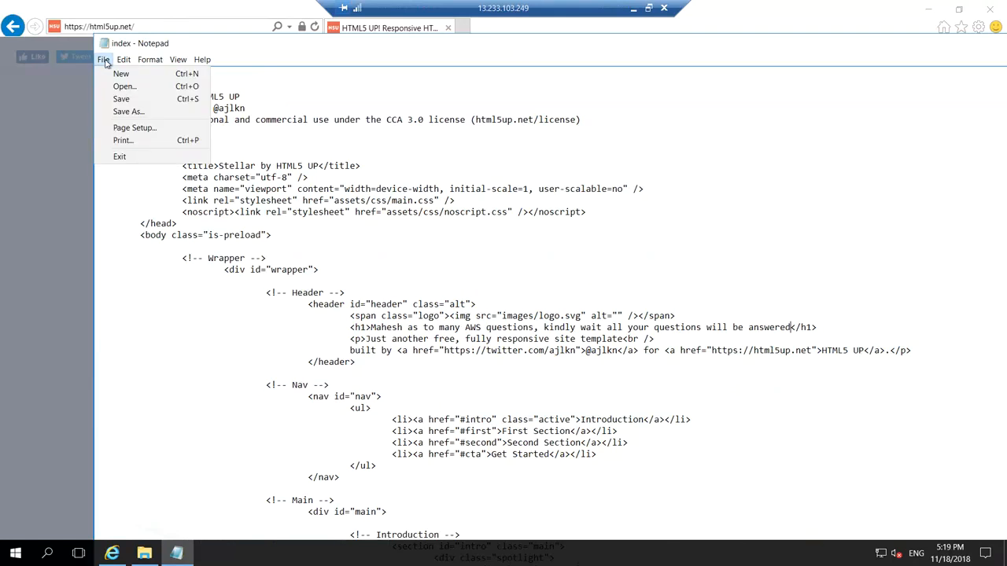
click(121, 99)
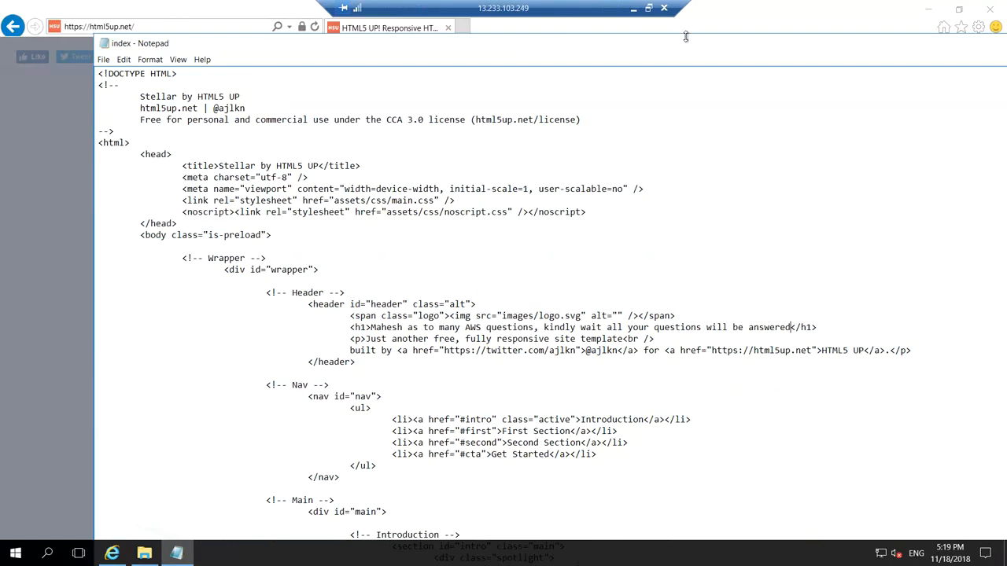
click(633, 11)
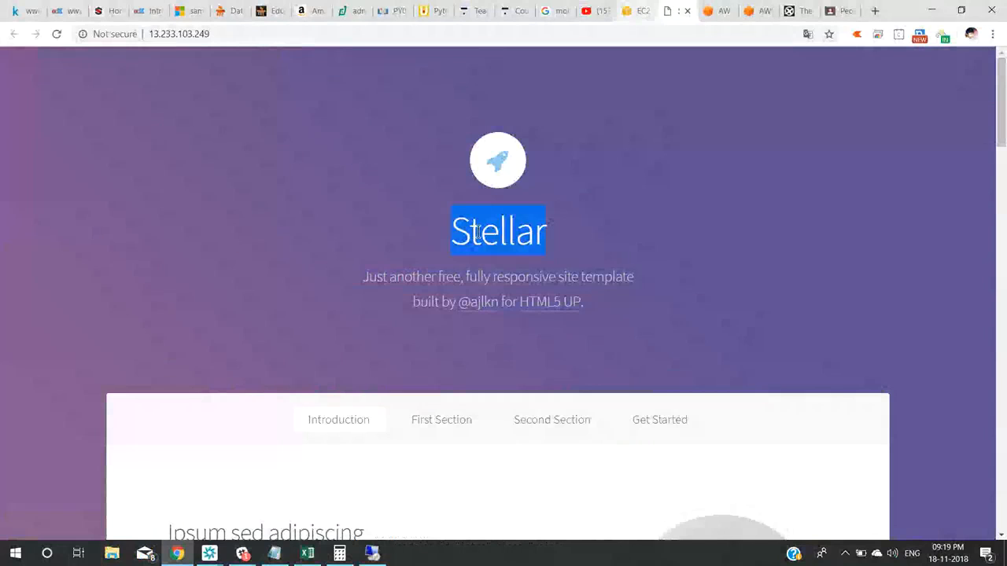
click(59, 33)
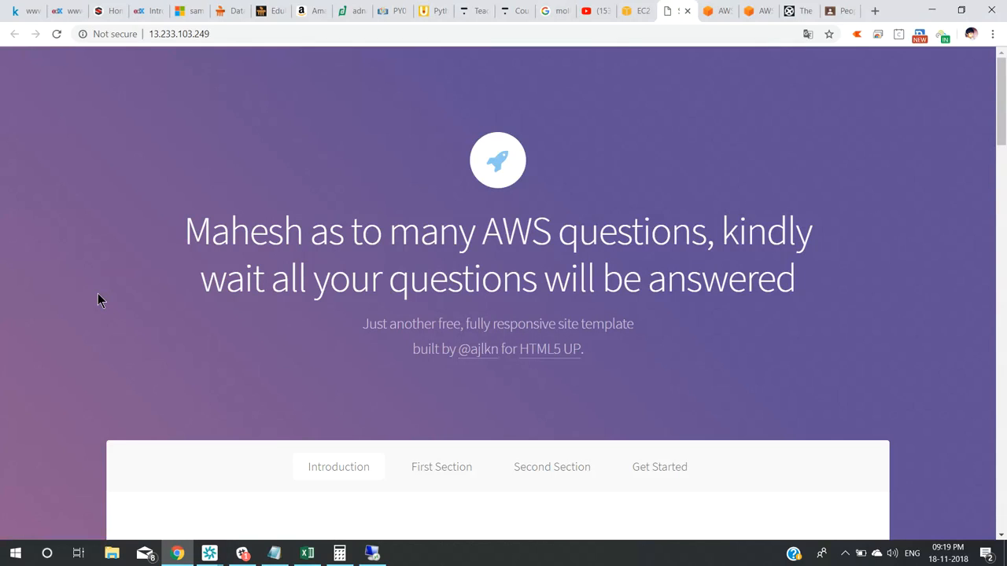
scroll(97, 294, down, 5)
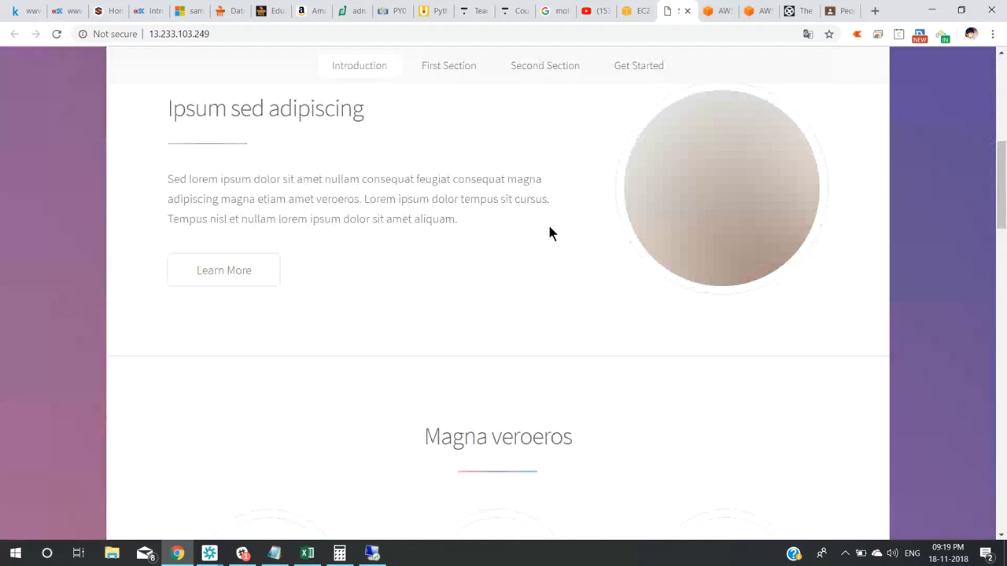
scroll(549, 233, down, 4)
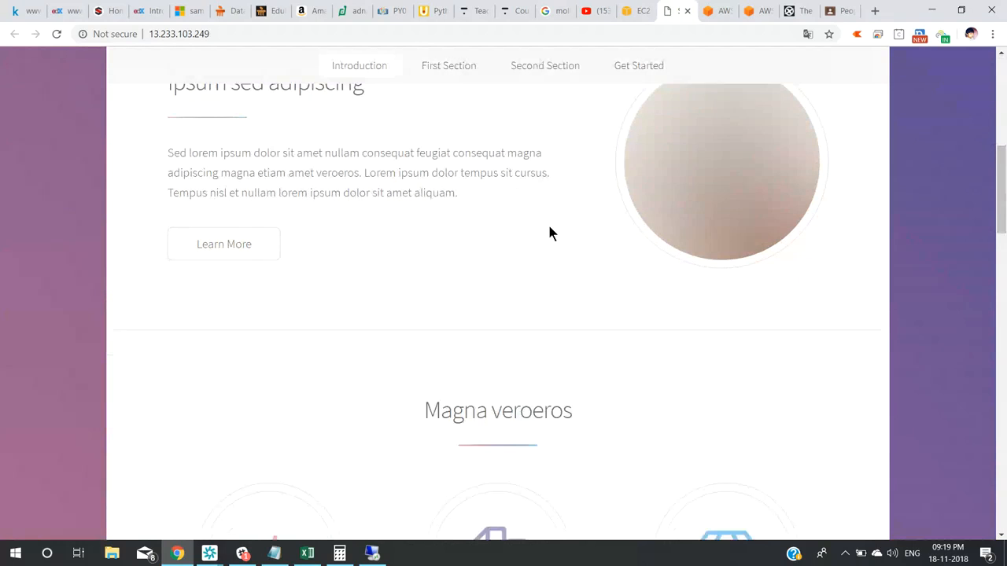
scroll(549, 233, down, 15)
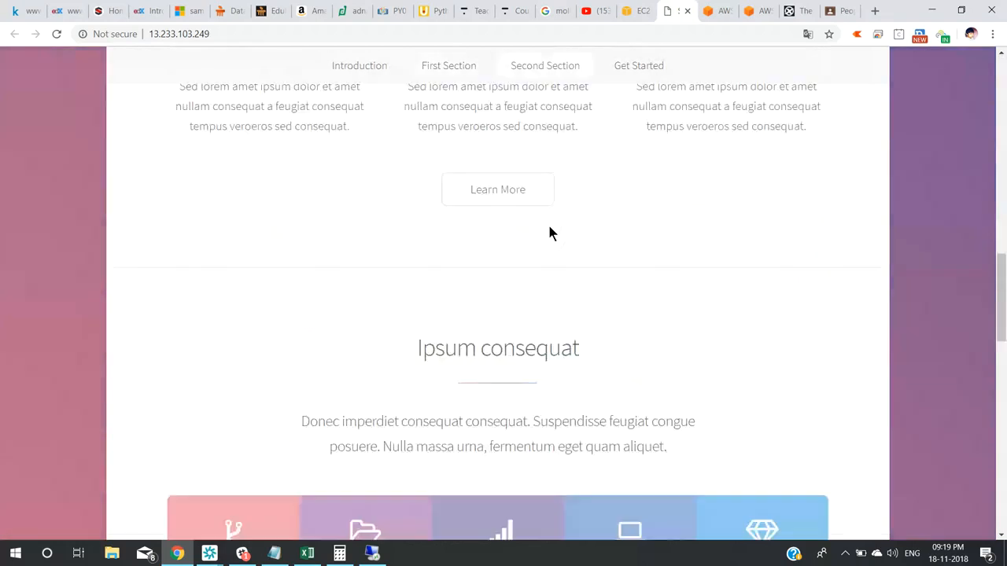
scroll(549, 233, down, 3)
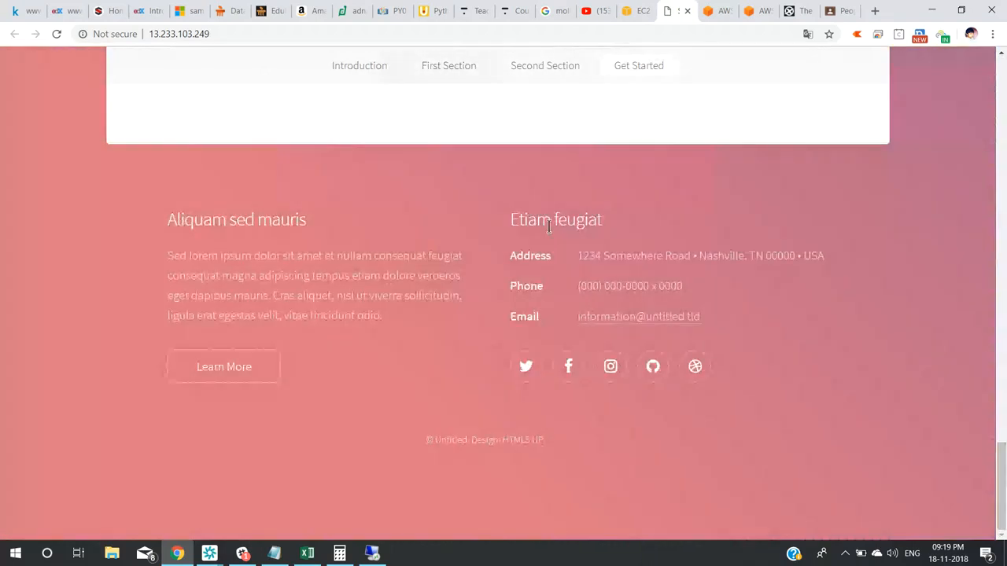
triple_click(629, 287)
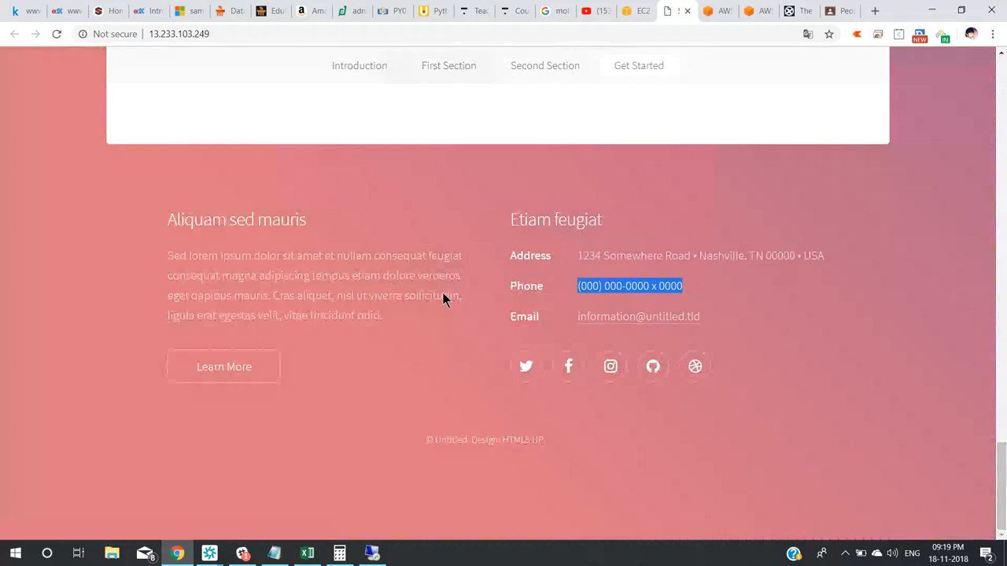
scroll(228, 291, up, 4)
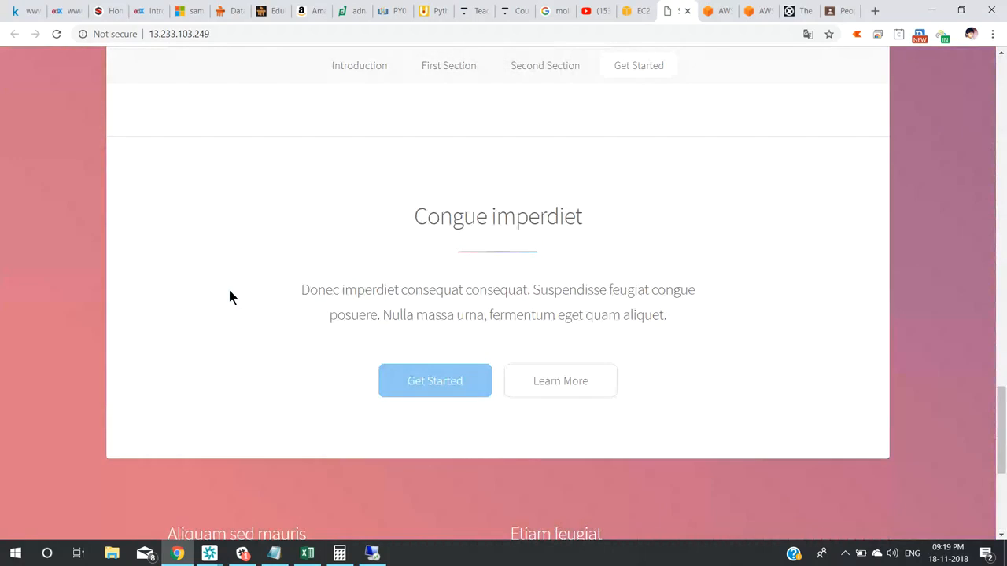
scroll(230, 296, up, 10)
scroll(230, 296, up, 10)
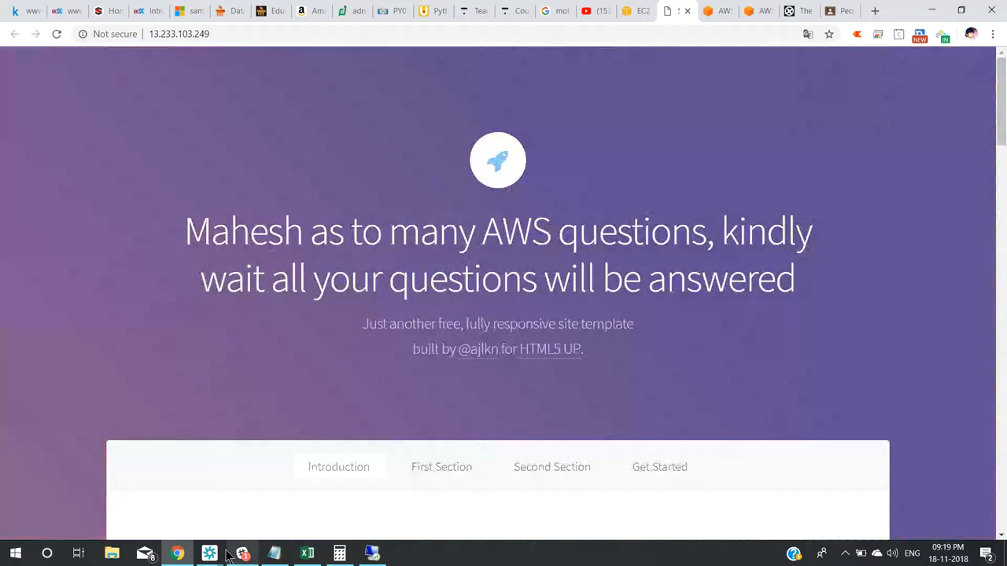
Restore the conference window, scroll through its chat, then bring up the Book1 Excel workbook.
mouse_move(209, 553)
click(252, 508)
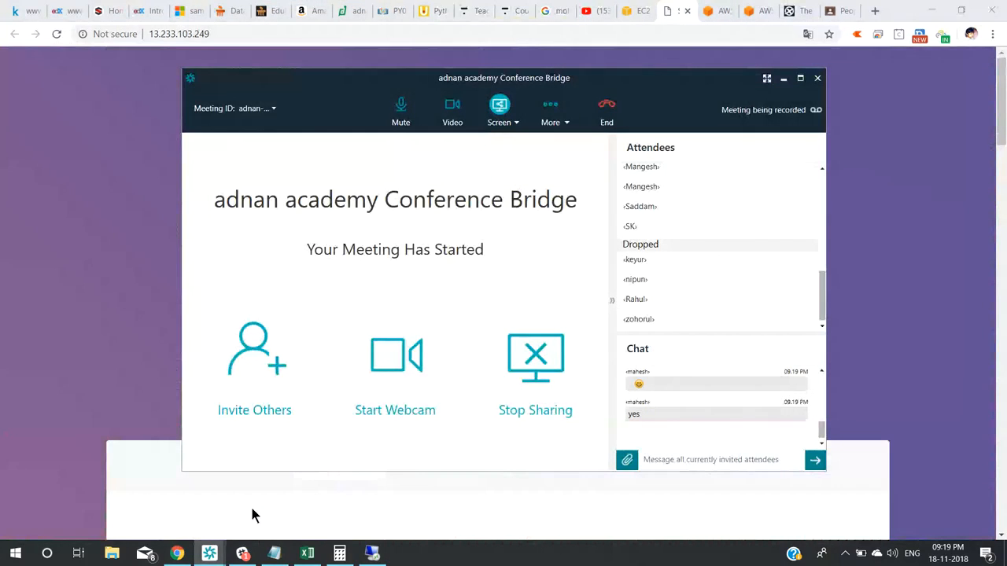
click(820, 371)
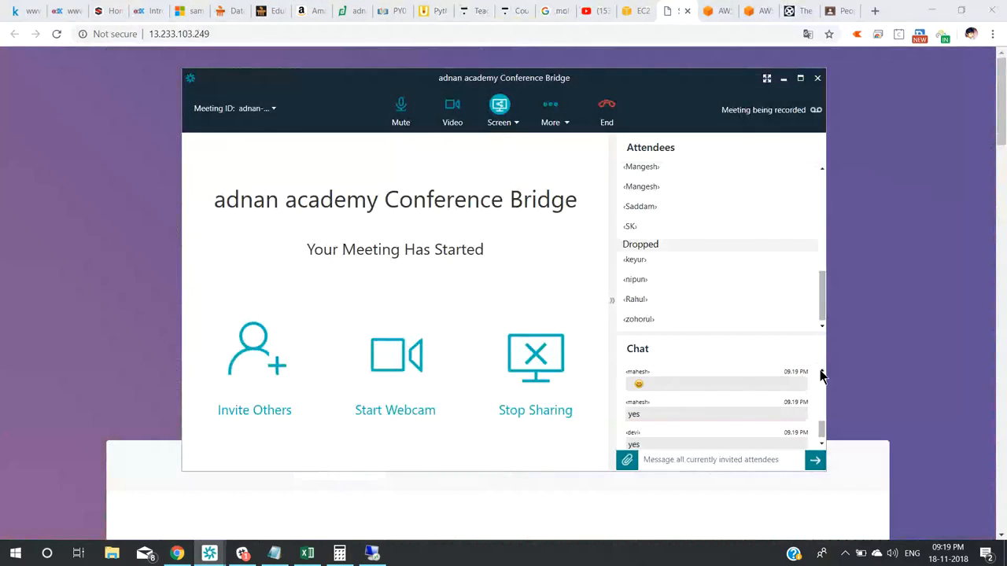
click(821, 446)
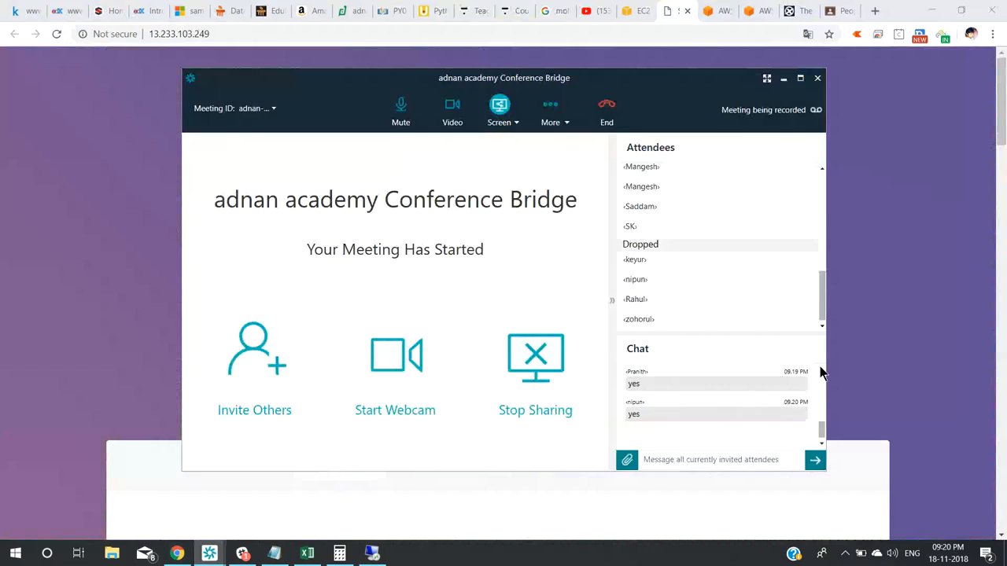
click(315, 555)
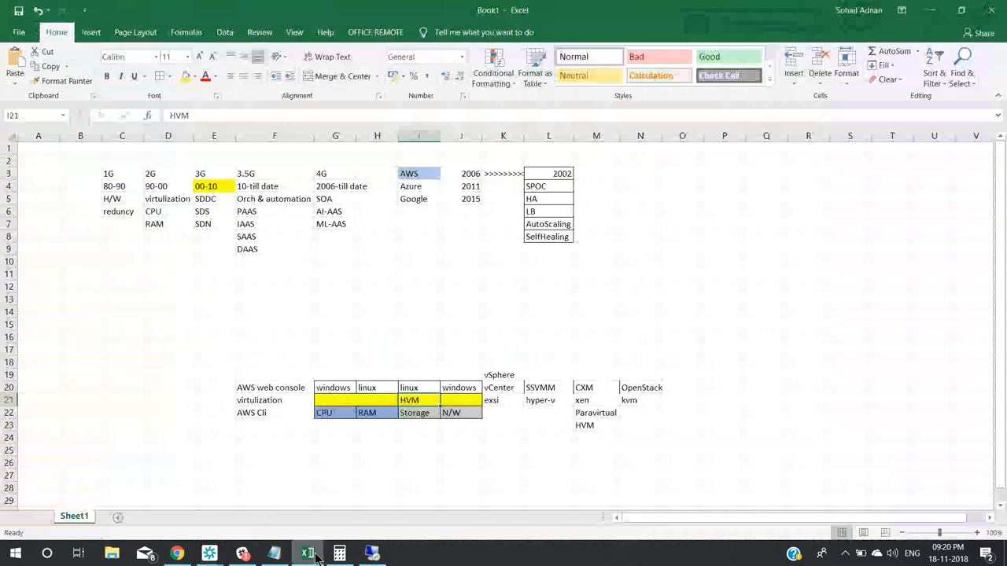
Minimize the Book1 workbook so the conference meeting window is back in front.
click(933, 12)
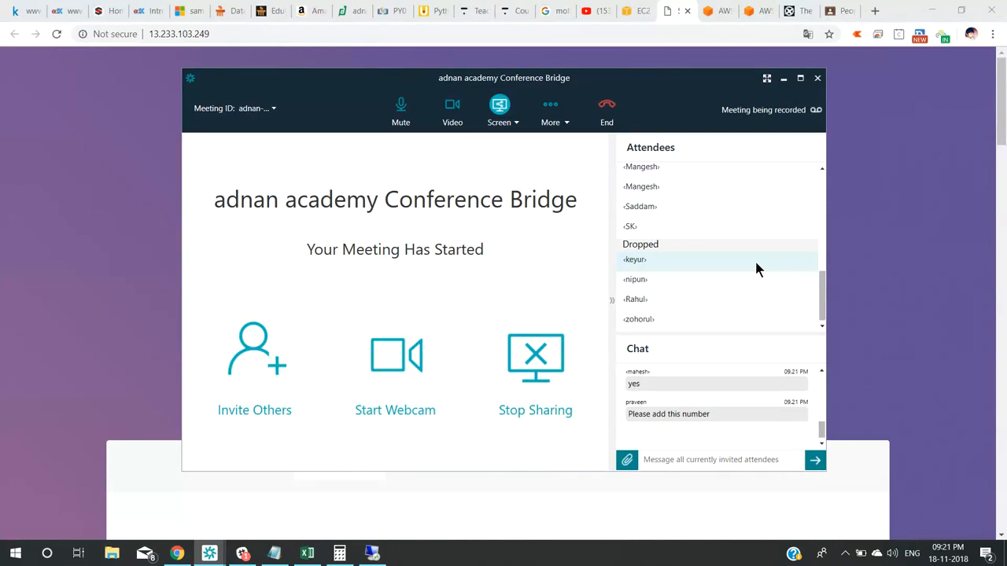
Bring Chrome back to the AWS Free Tier page and show the My Account menu.
click(760, 22)
click(761, 17)
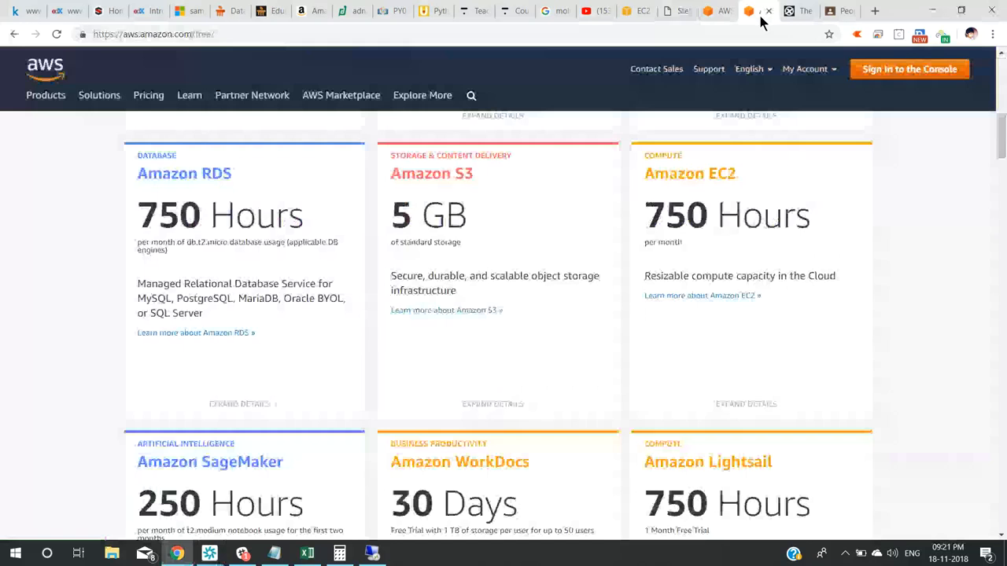
click(719, 18)
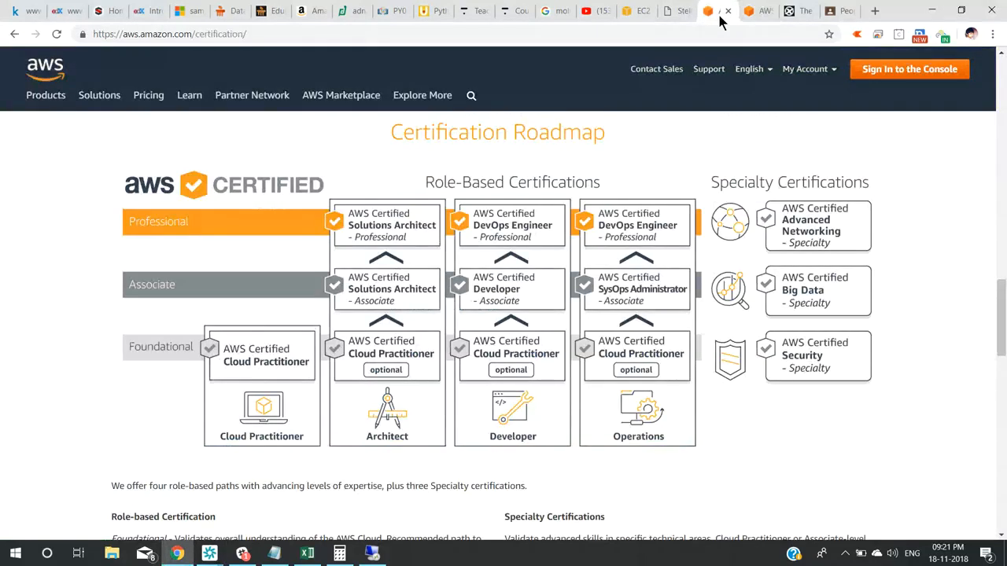
click(744, 16)
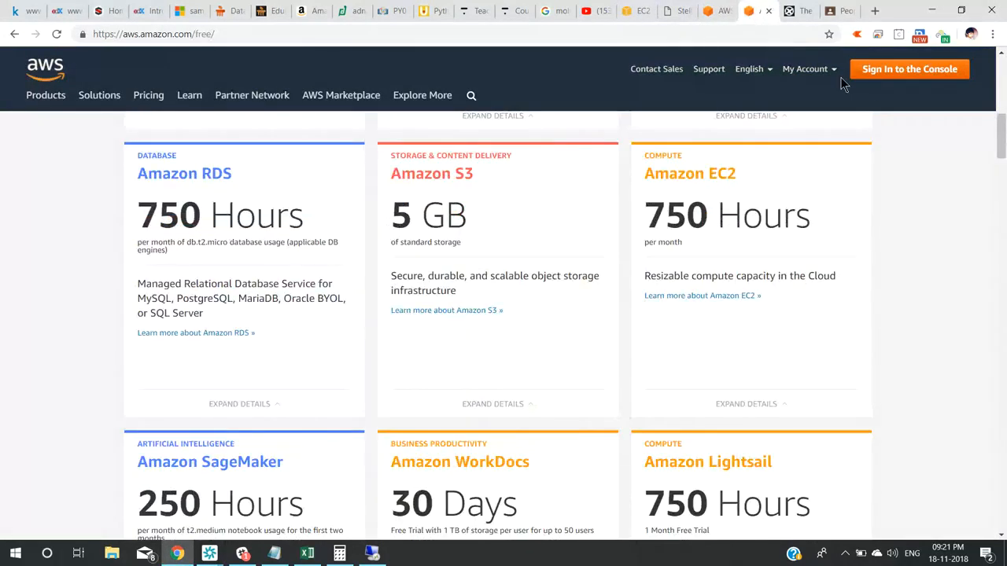
mouse_move(836, 73)
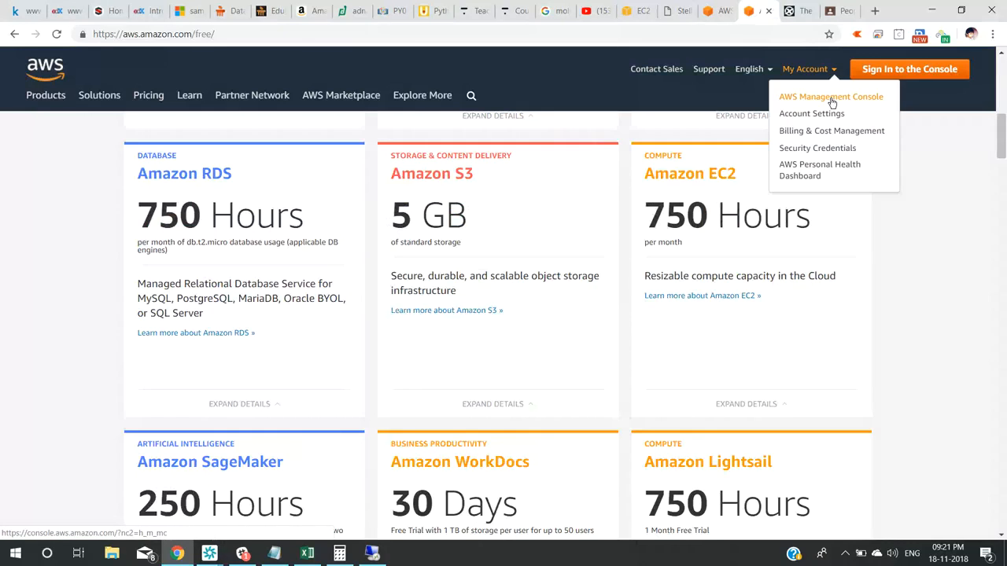
Open the billing Account Settings page from the console and review its account and contact sections.
click(833, 103)
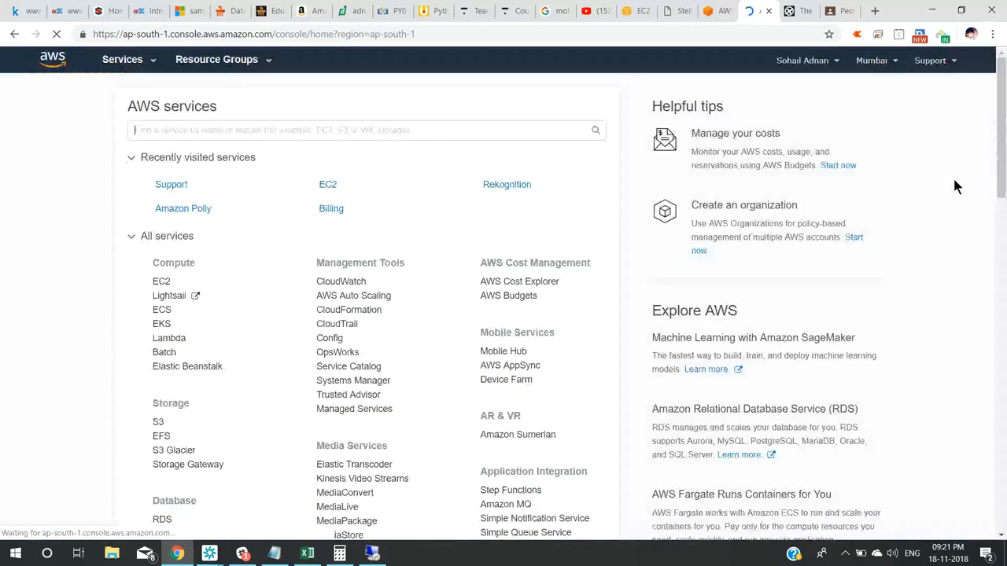
click(815, 60)
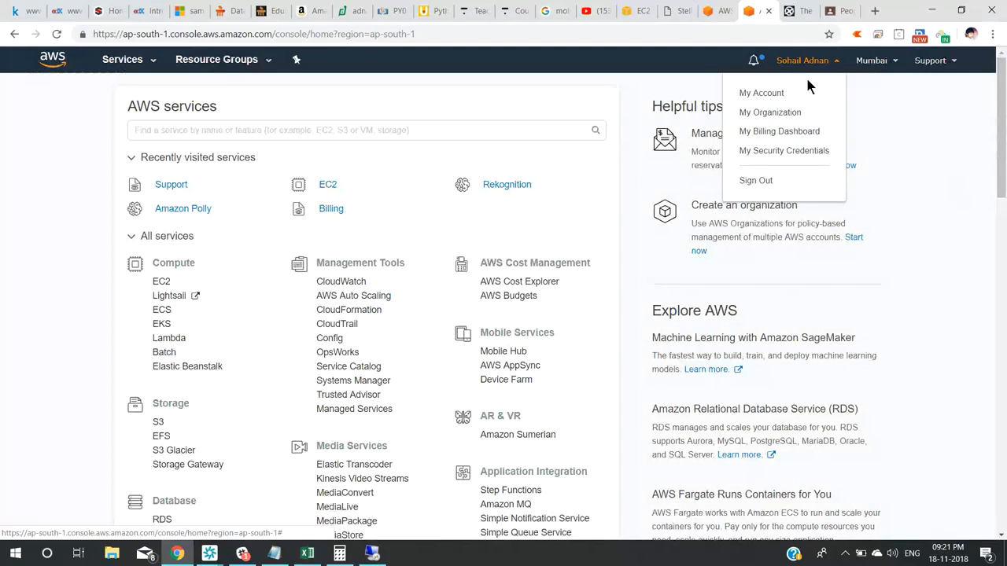
click(774, 93)
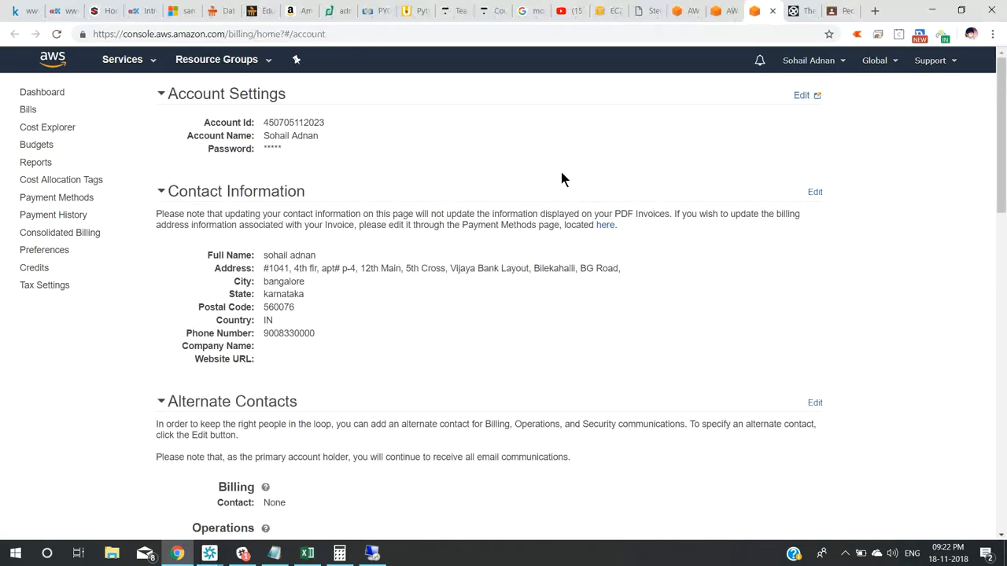
scroll(561, 178, down, 1)
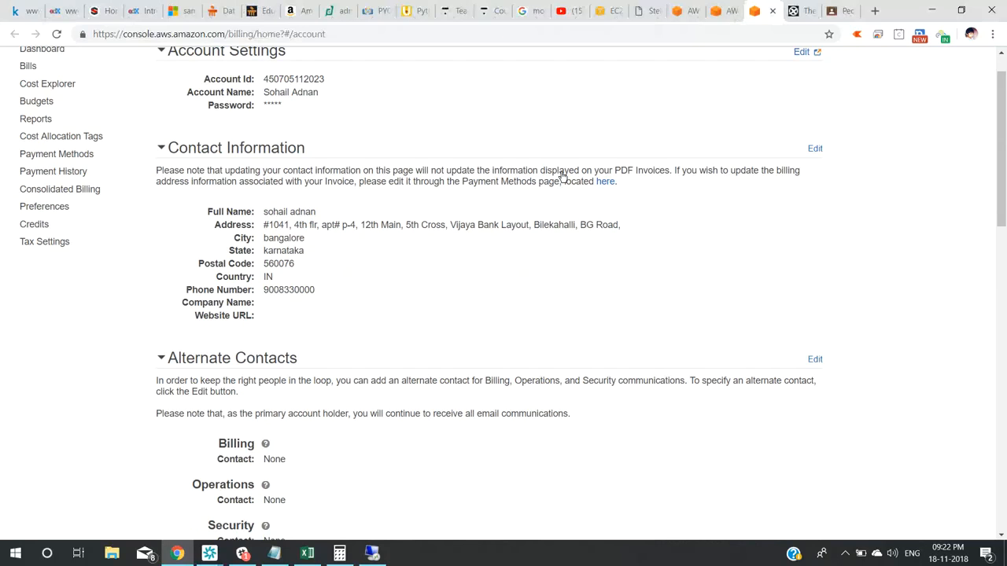
scroll(562, 175, down, 2)
scroll(561, 174, down, 4)
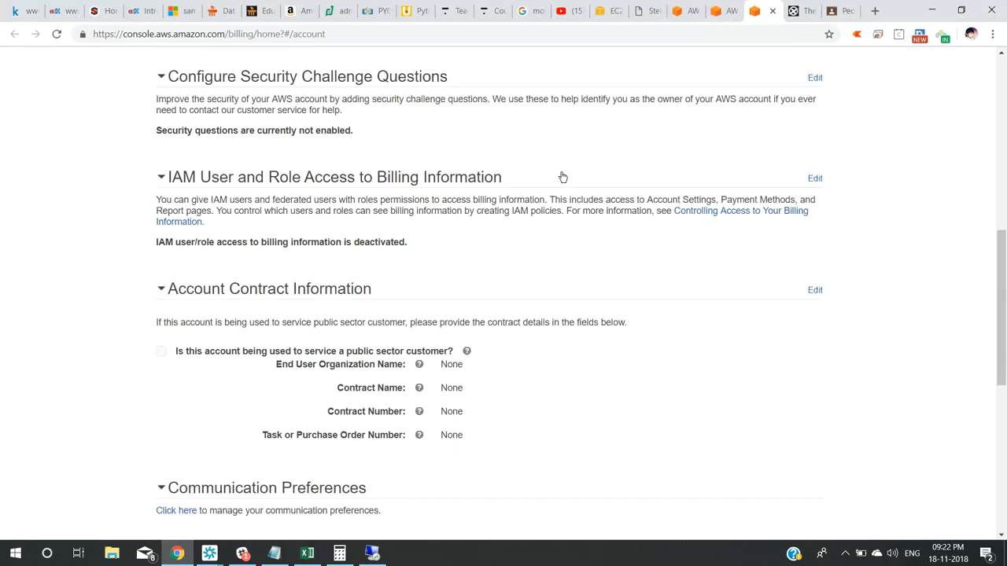
scroll(562, 176, down, 4)
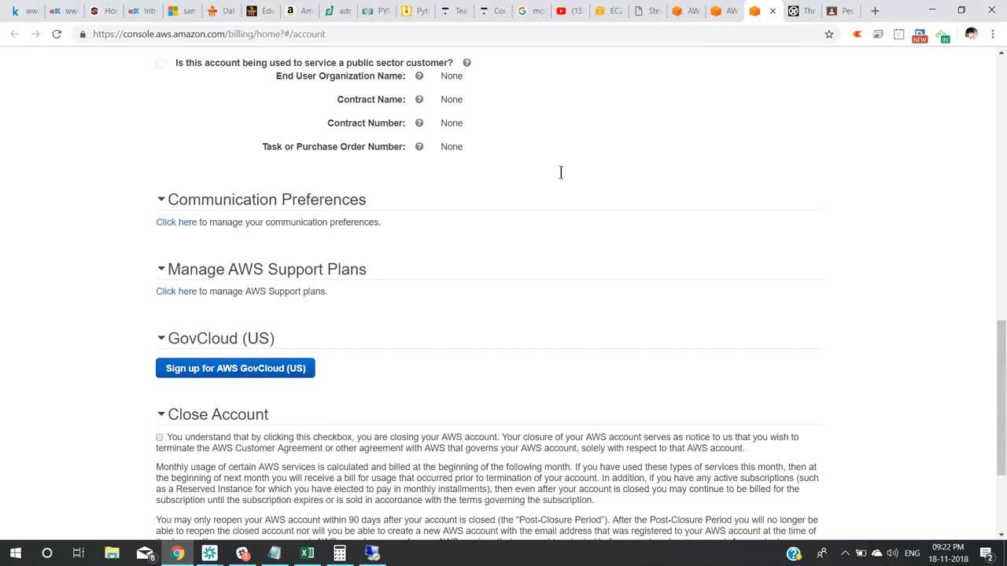
scroll(562, 175, down, 3)
scroll(563, 177, up, 5)
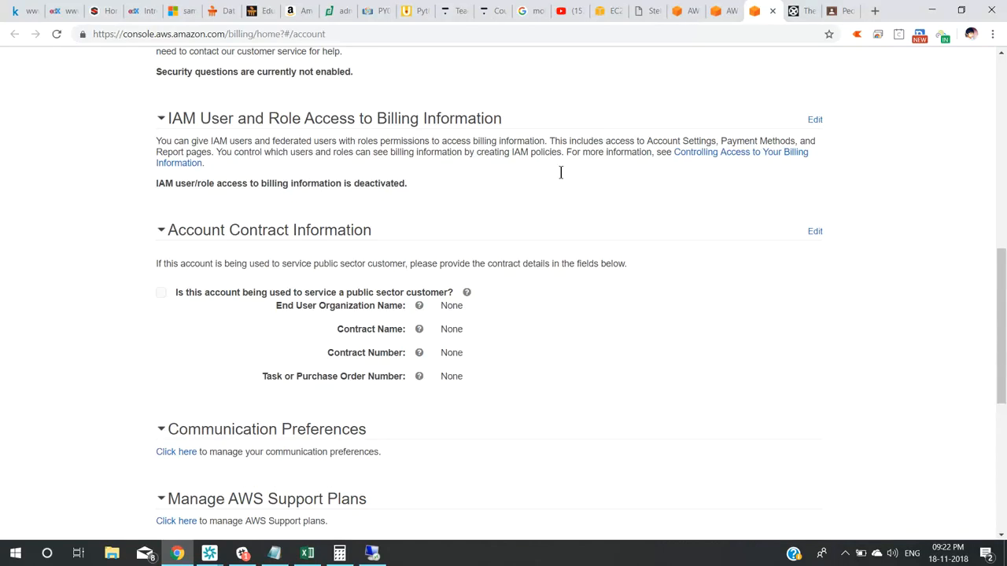
scroll(562, 179, up, 6)
scroll(562, 179, up, 2)
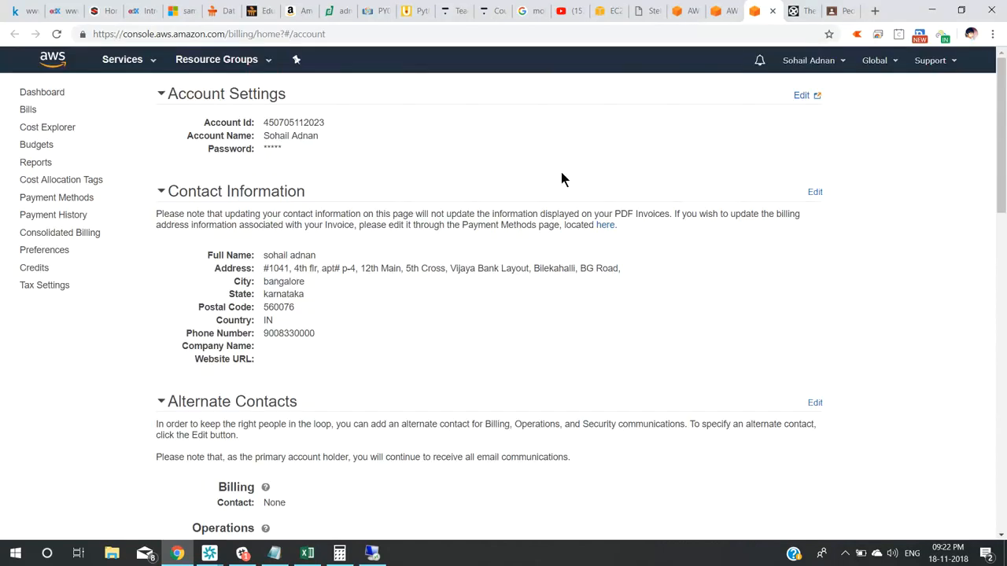
Check the November 2018 bill, then view the Billing Dashboard's $1.58 month-to-date spend.
click(28, 110)
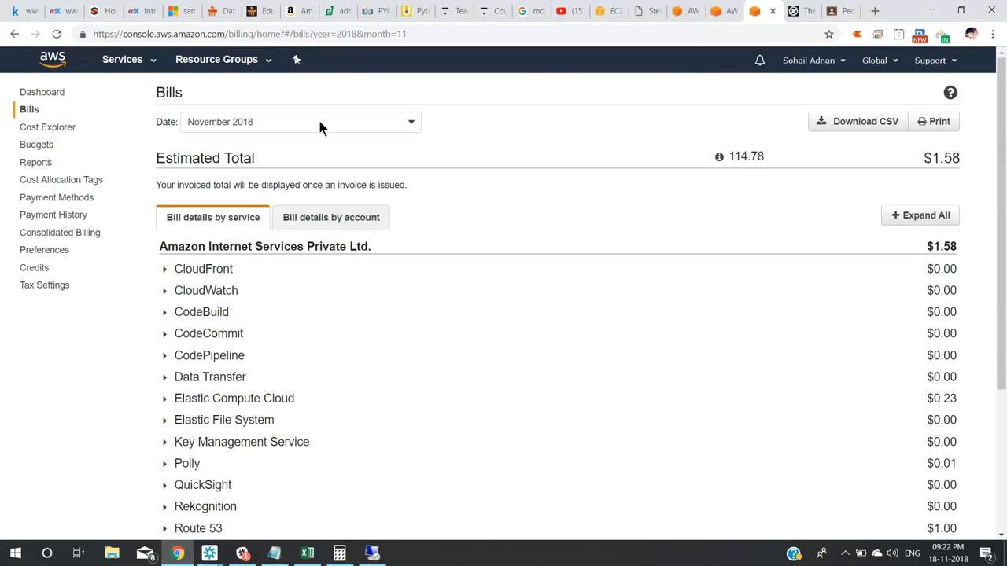
click(318, 121)
drag(414, 180, 402, 257)
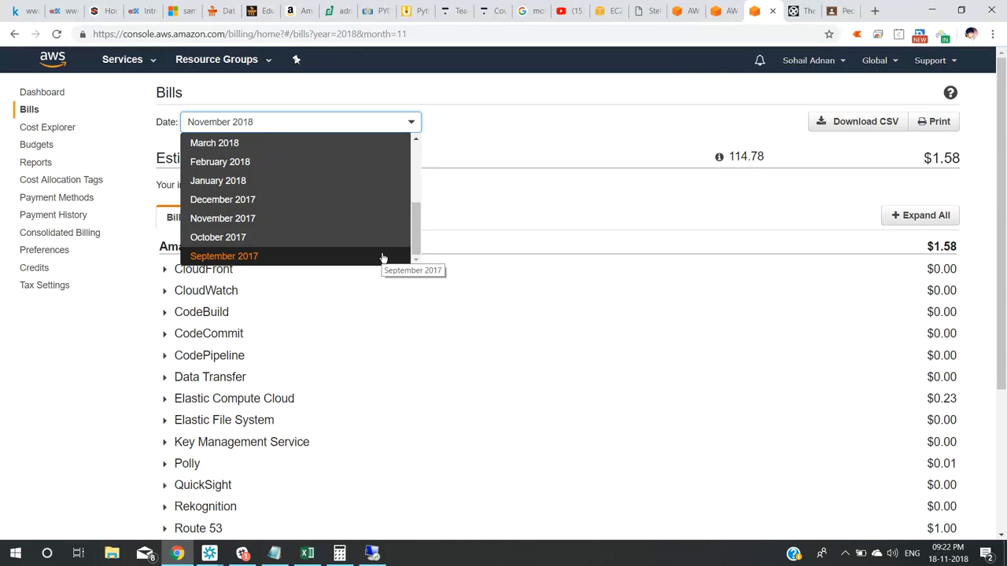
click(682, 114)
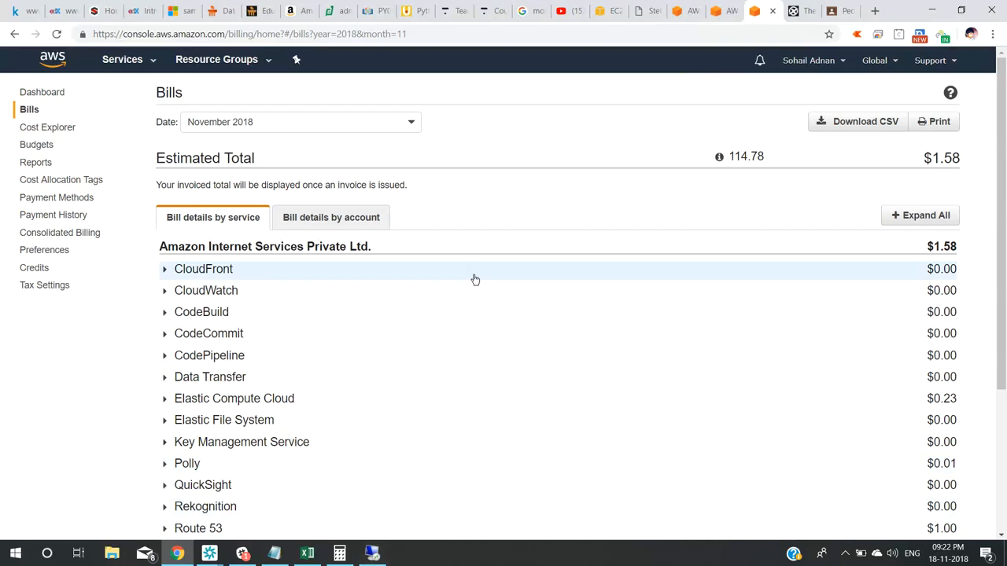
click(47, 94)
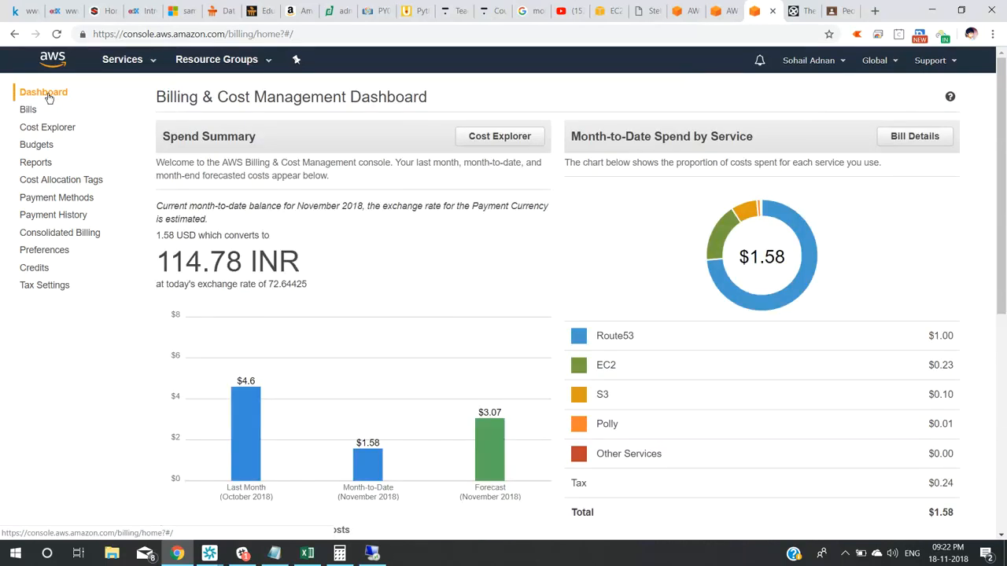
Search Google Images for 'opera orchestra' in a new tab and preview the Phantom of the Opera image.
click(835, 11)
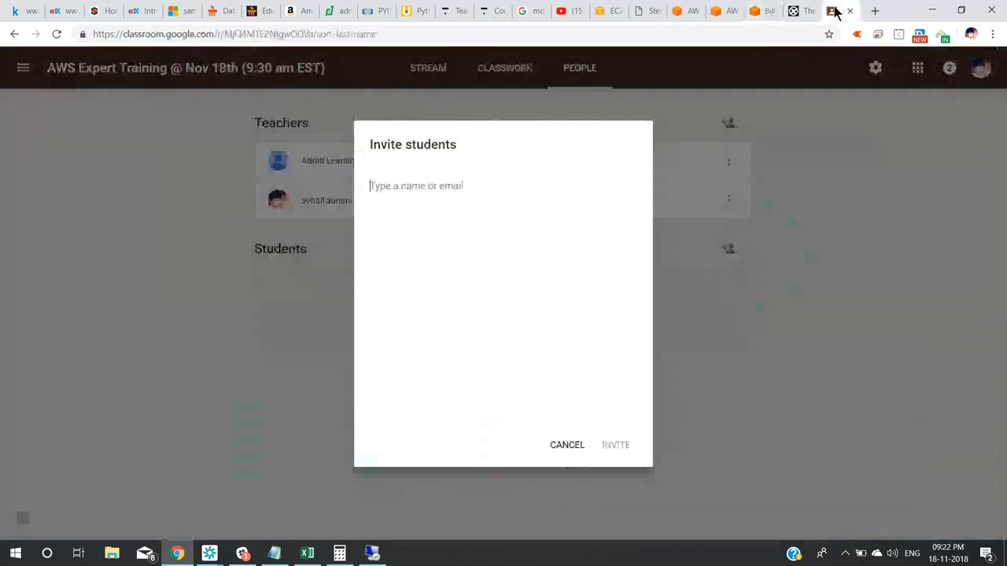
click(875, 12)
text(ope)
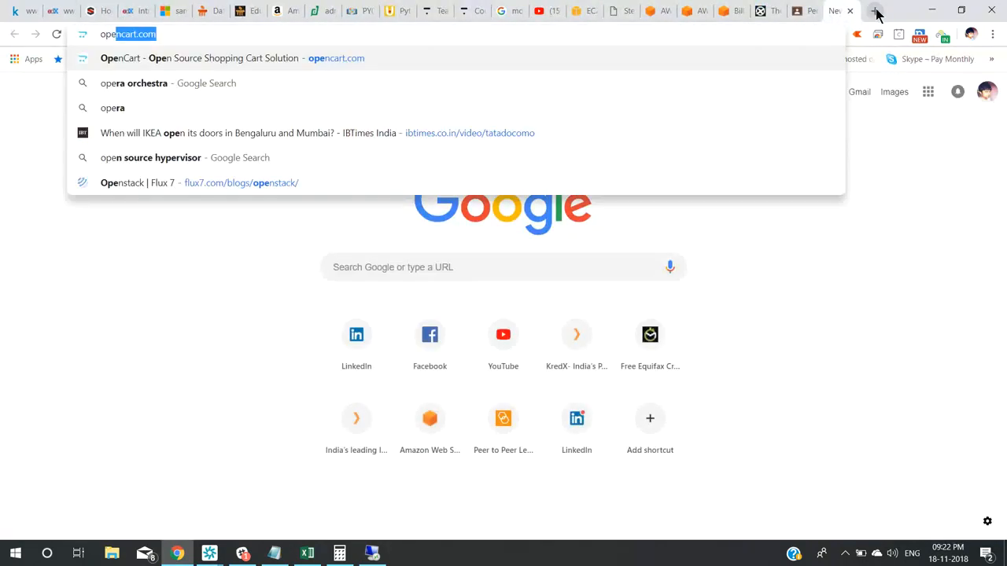
text(ra)
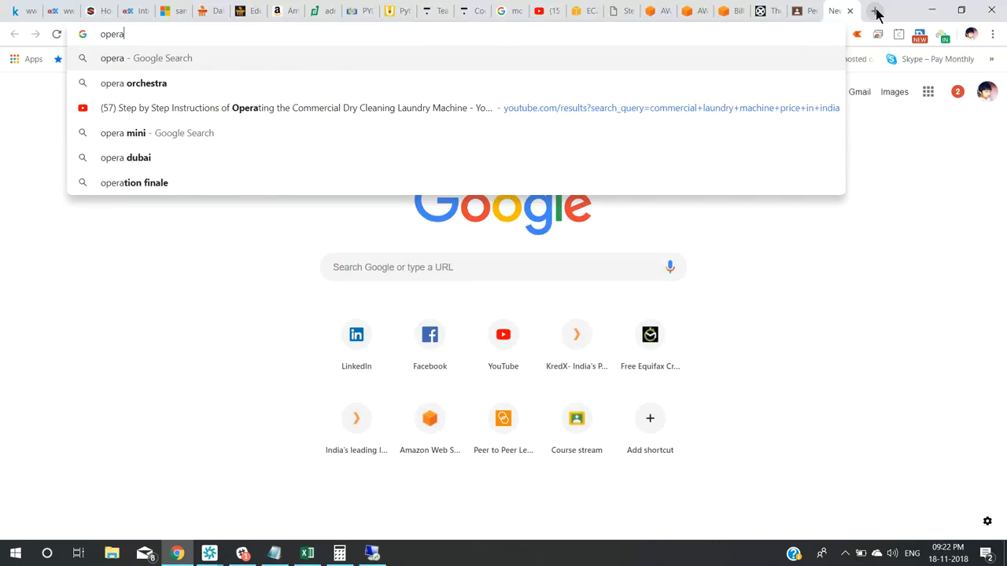
key(Down)
key(Return)
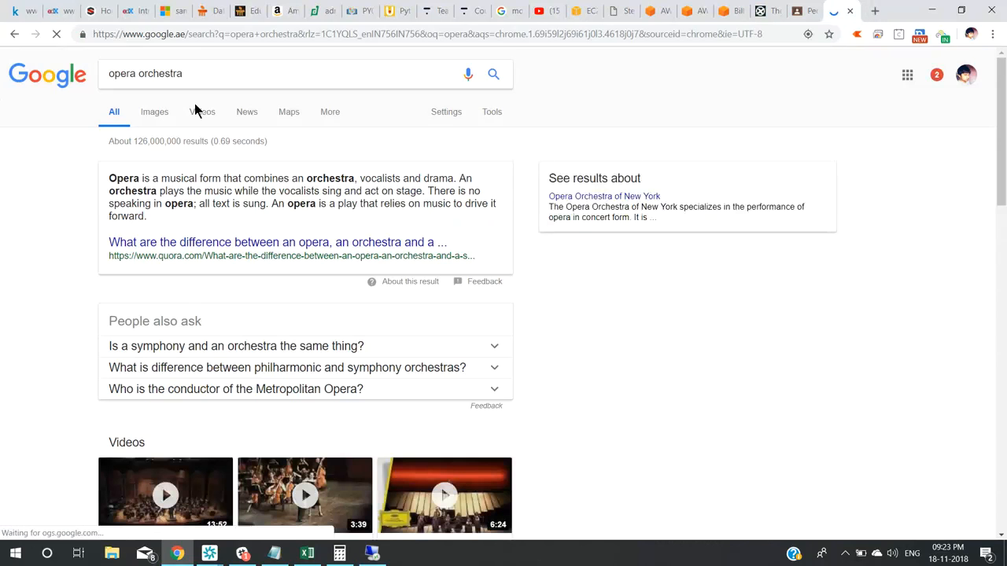
click(158, 112)
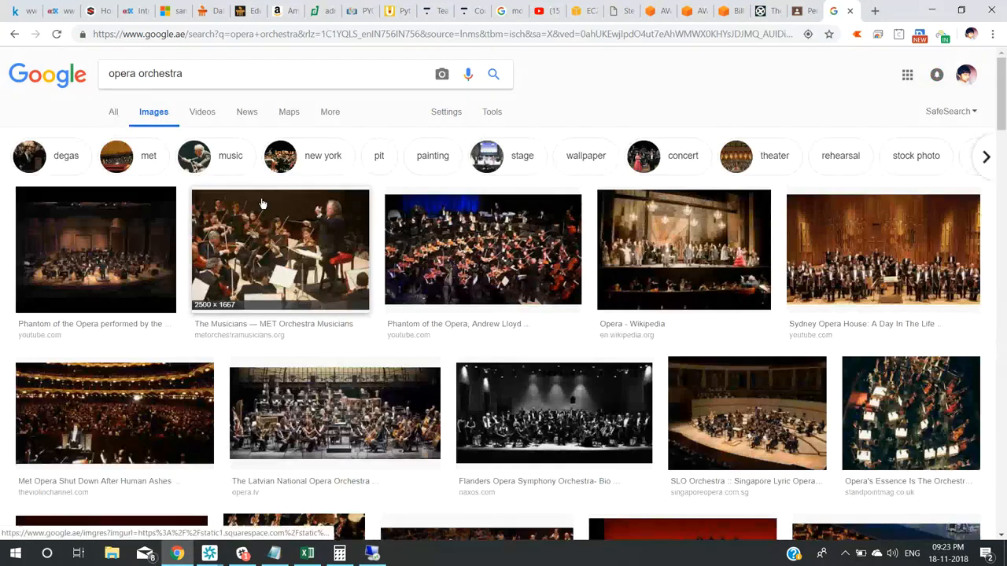
click(537, 249)
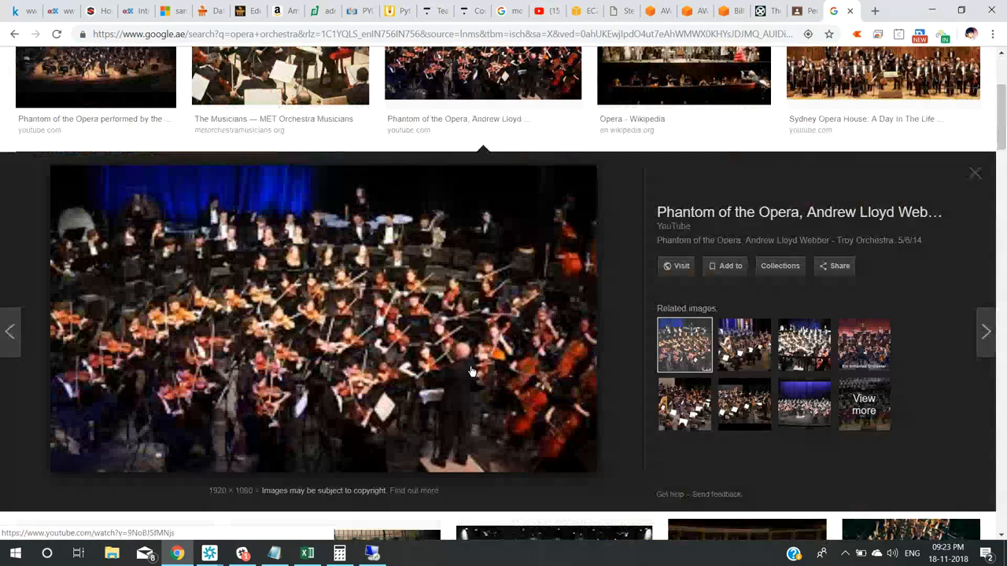
From the EC2 console, start a new instance launch using the Amazon Linux AMI 2018.03.0 image.
click(652, 13)
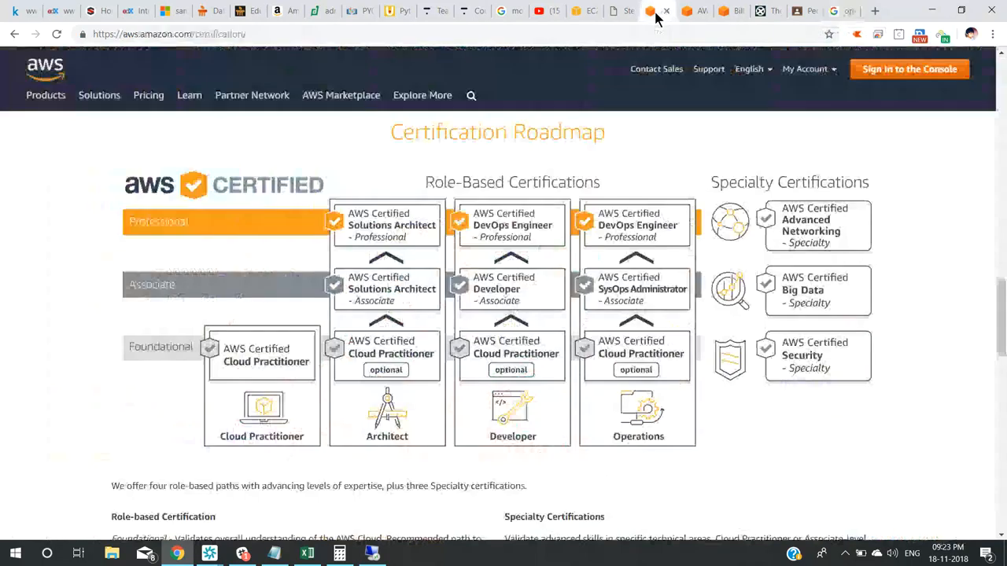
click(629, 18)
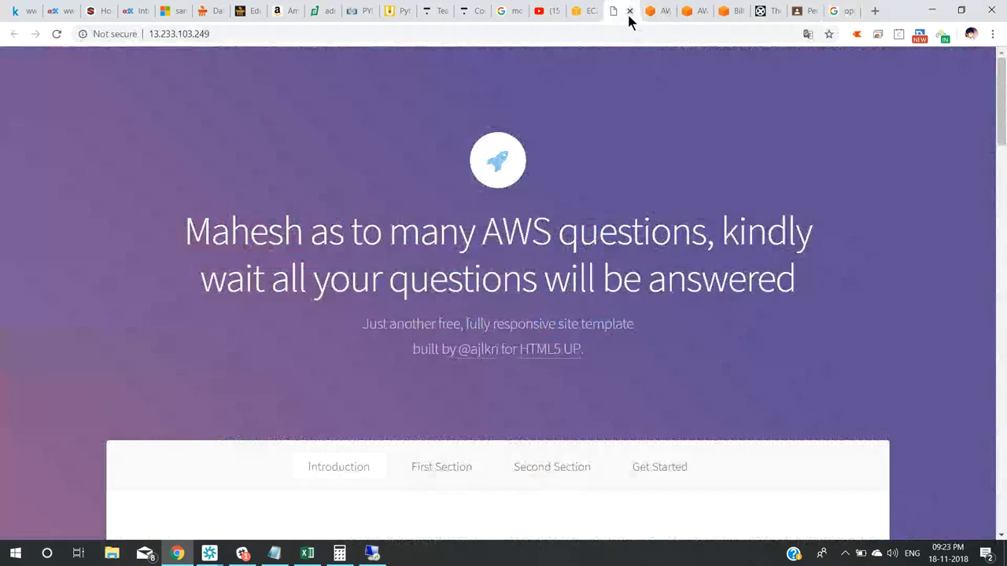
click(586, 22)
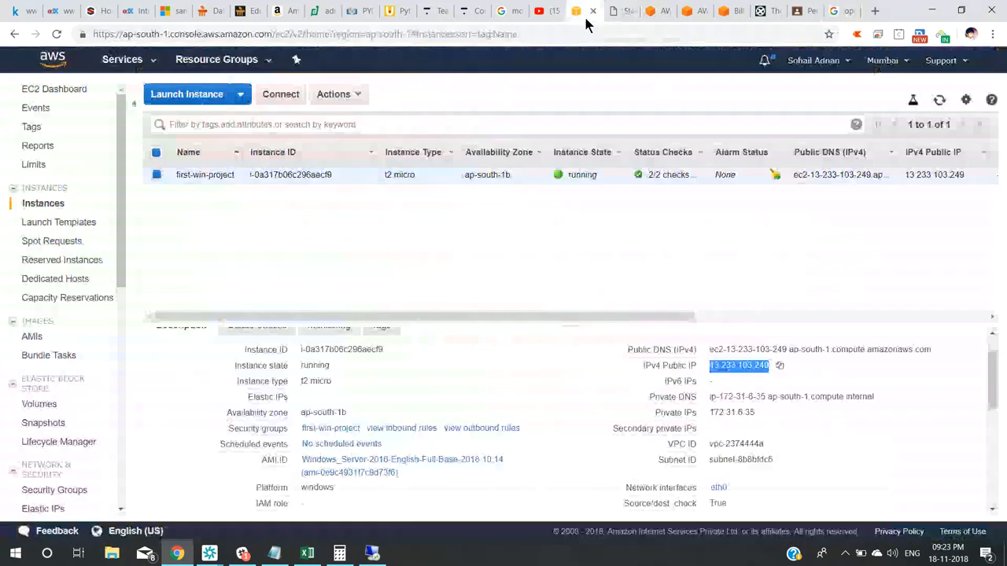
click(174, 96)
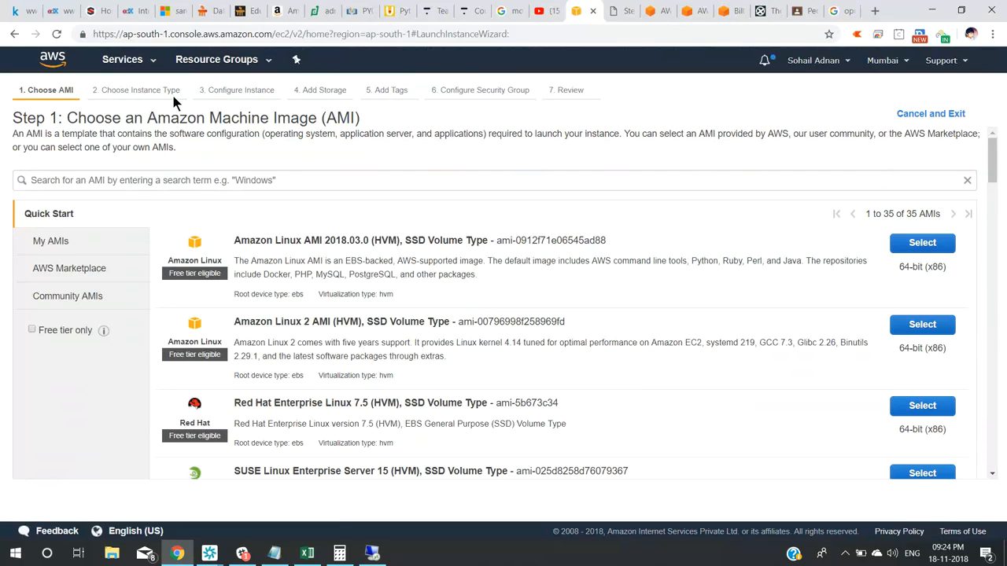
triple_click(260, 241)
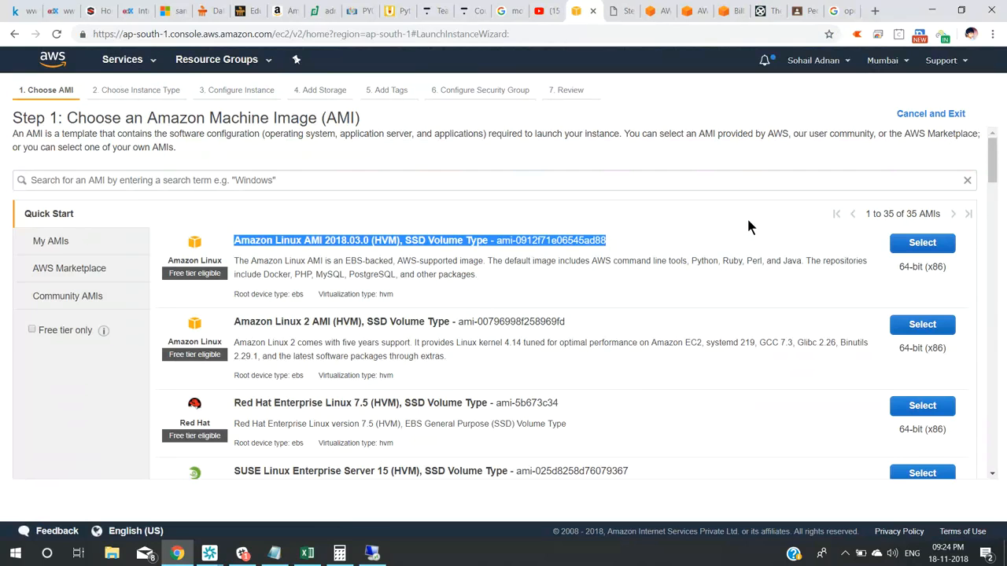
click(919, 247)
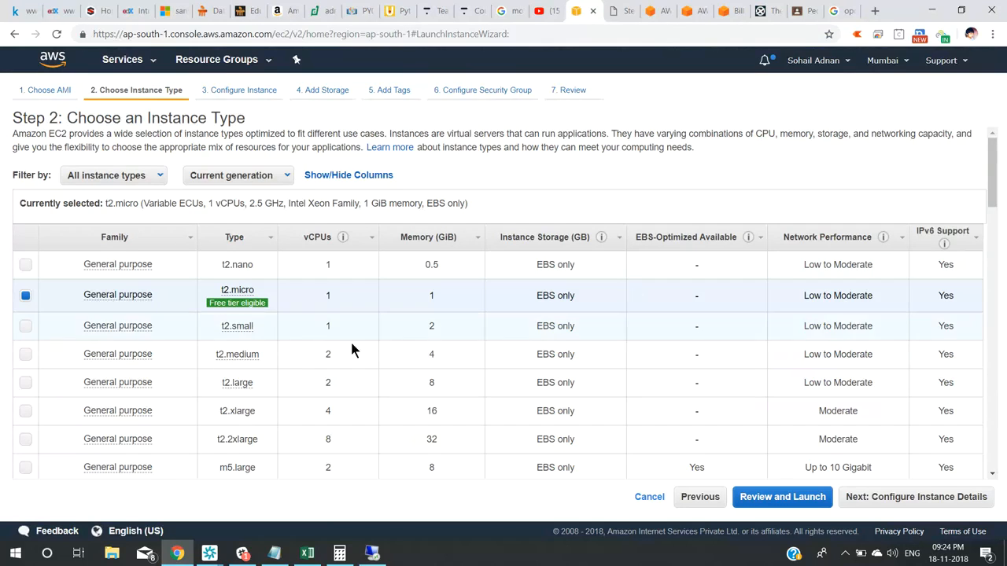
Pick the t2.small instance type and place it in subnet-d94179b0 (ap-south-1a).
click(26, 328)
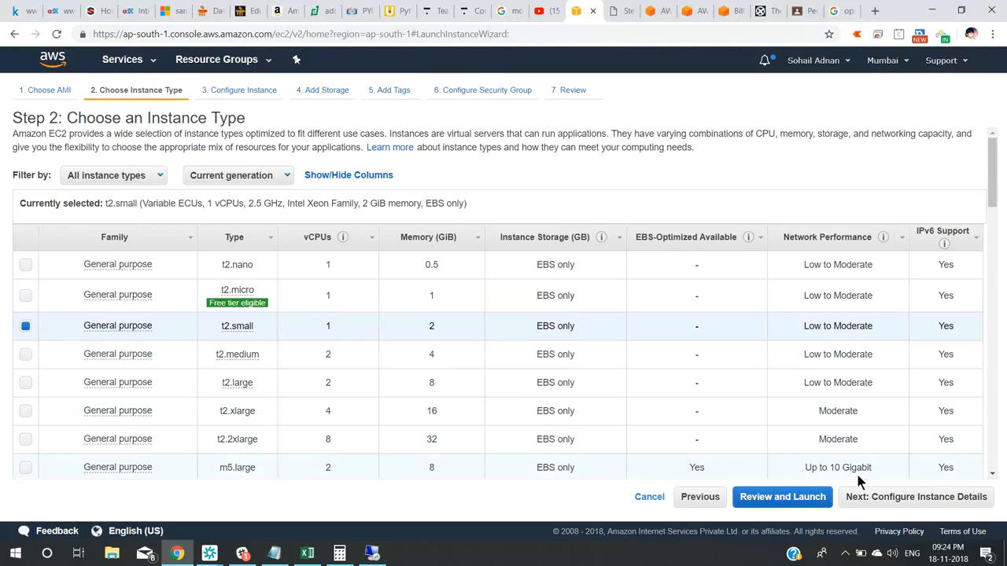
click(905, 497)
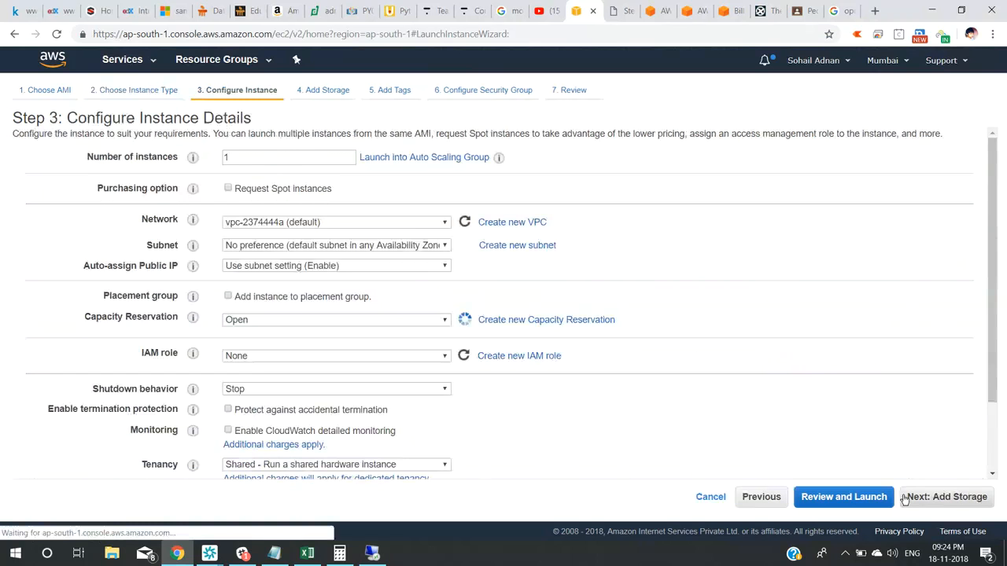
click(344, 244)
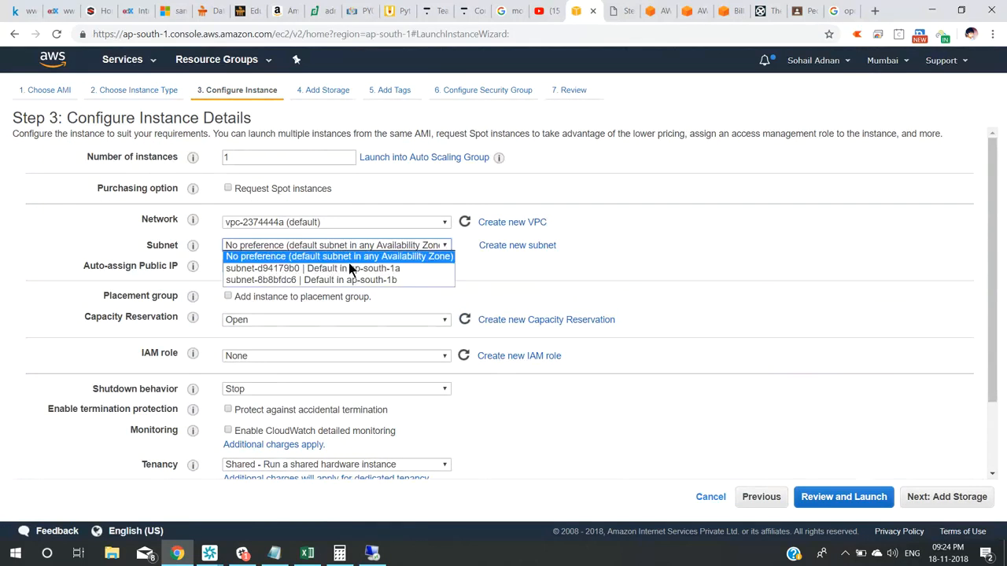
click(350, 268)
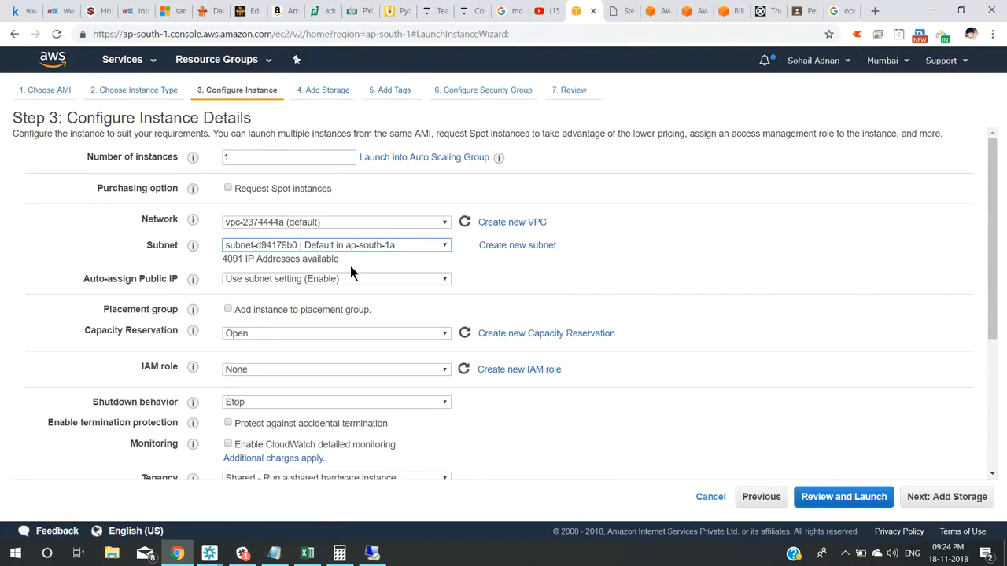
click(960, 500)
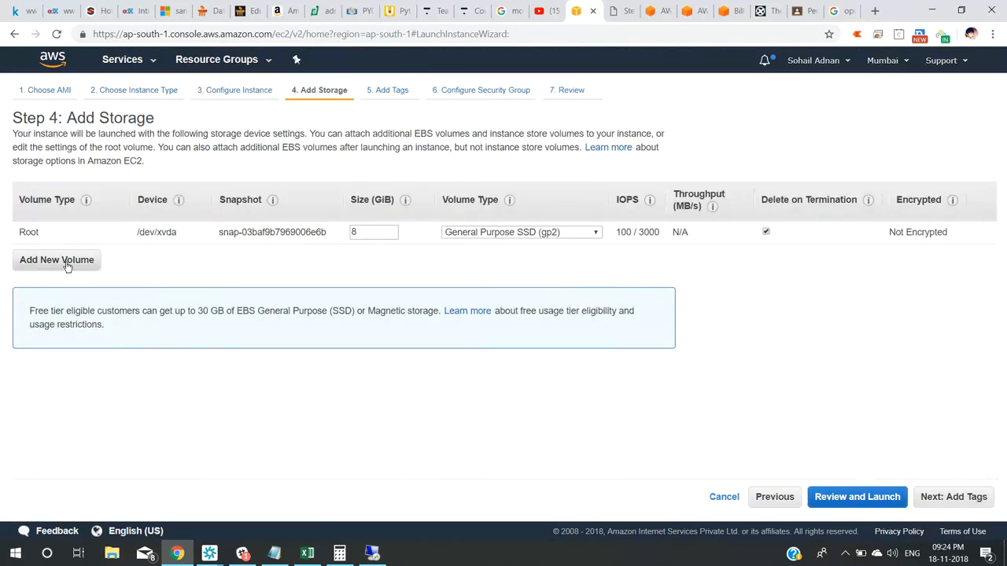
Enlarge the root volume to 10 GiB and add a 20 GiB EBS volume at /dev/sdb.
click(68, 263)
double_click(372, 228)
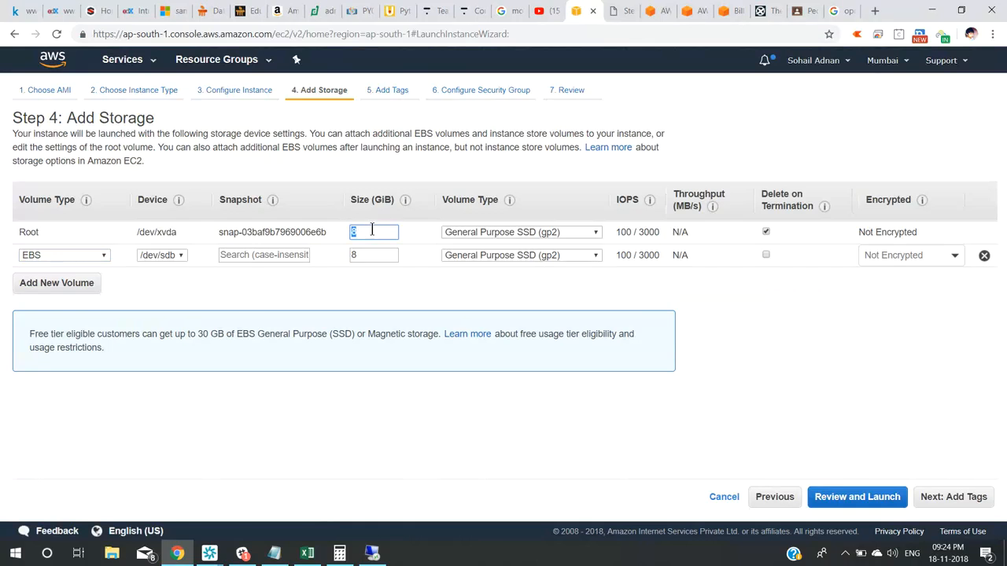
text(10)
key(Tab)
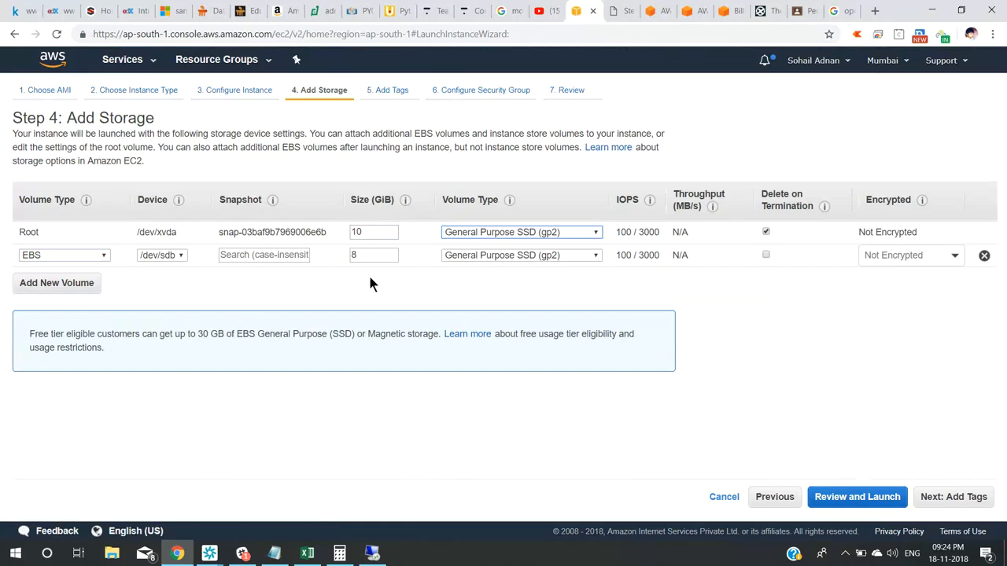
double_click(363, 254)
text(20)
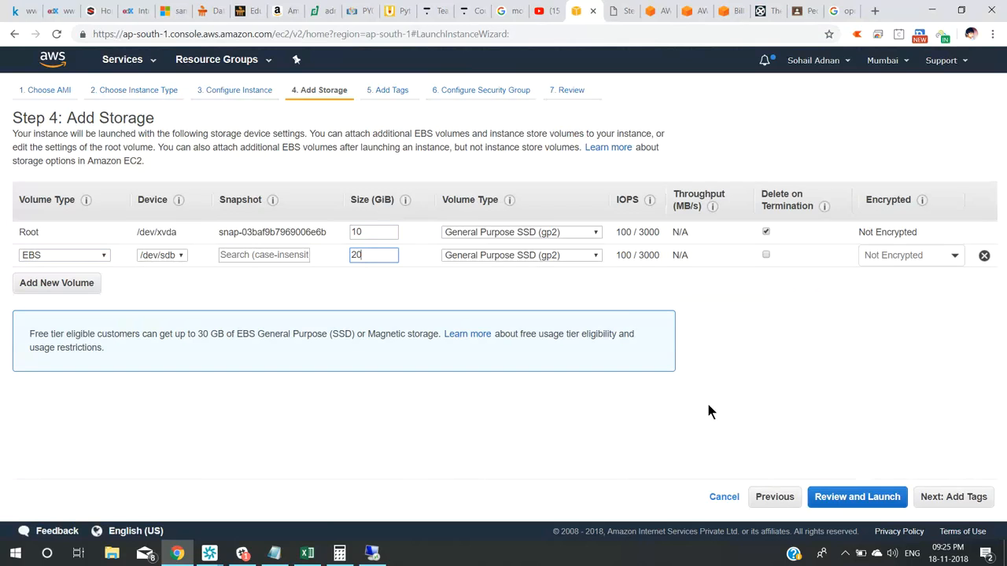
click(727, 501)
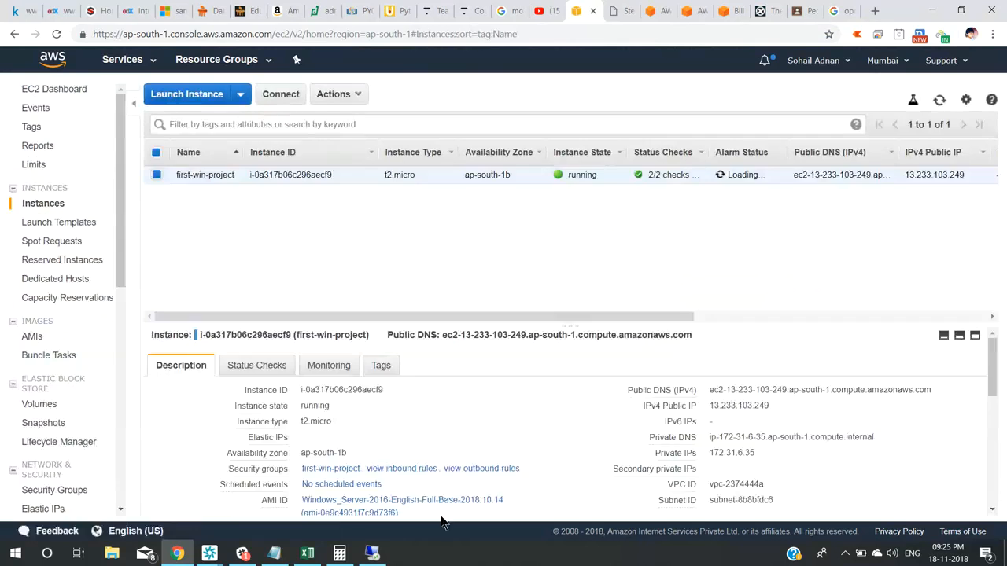
click(377, 556)
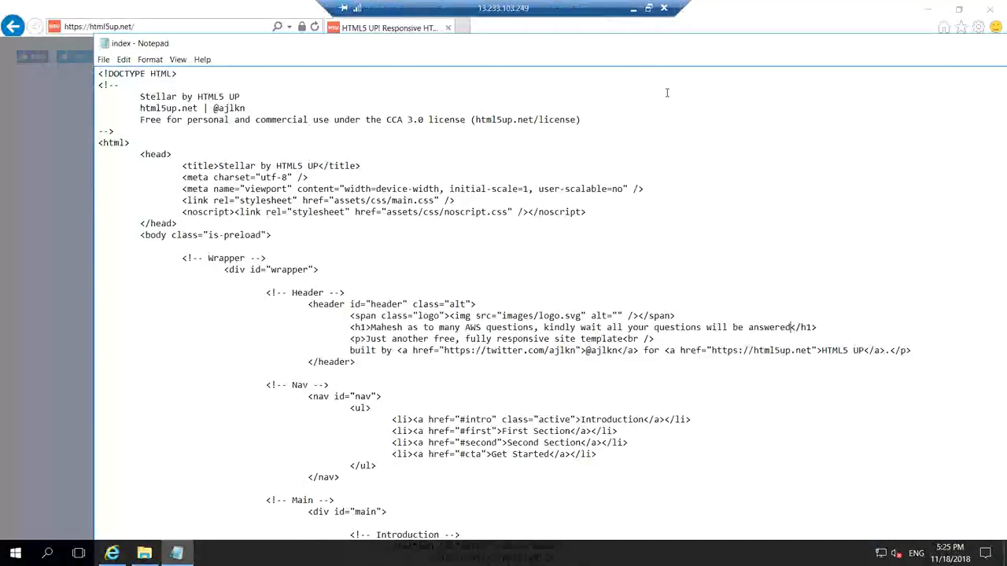
click(634, 11)
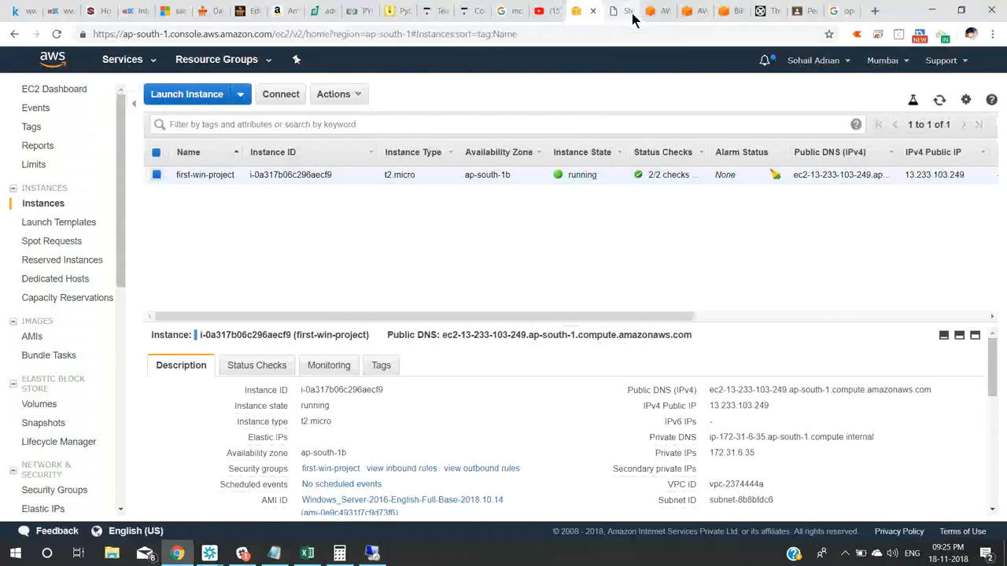
mouse_move(226, 543)
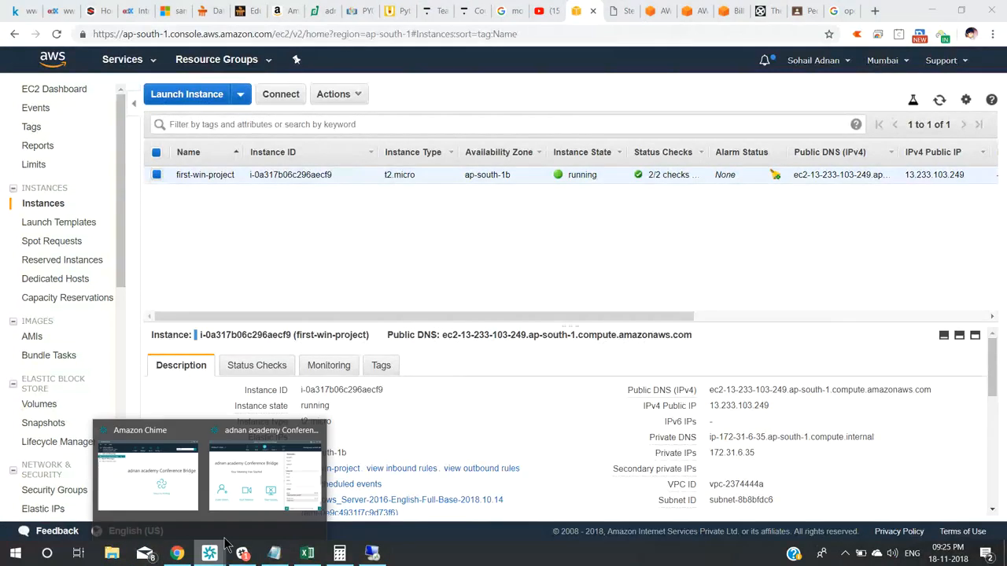
click(265, 472)
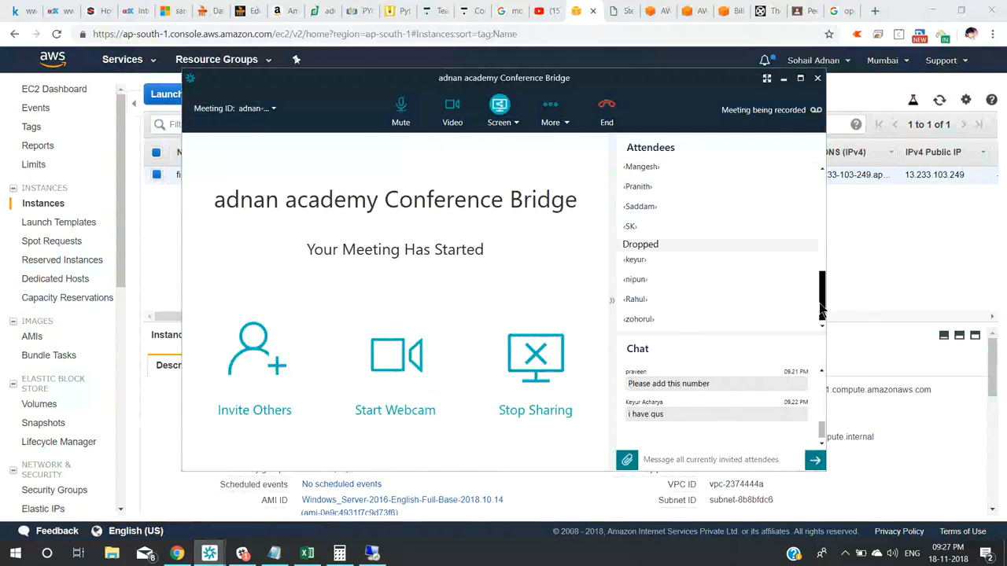
drag(820, 310, 823, 201)
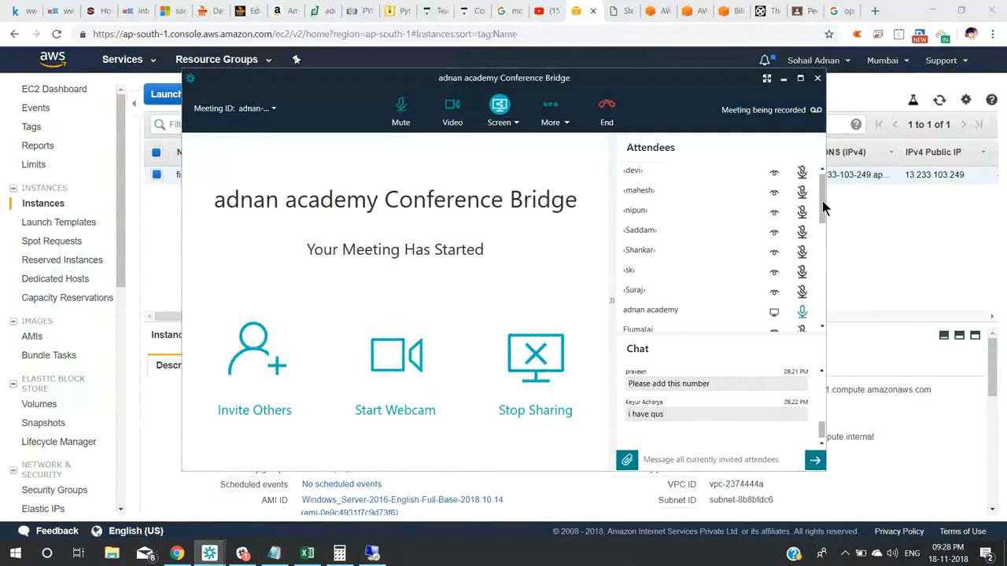
drag(822, 200, 828, 230)
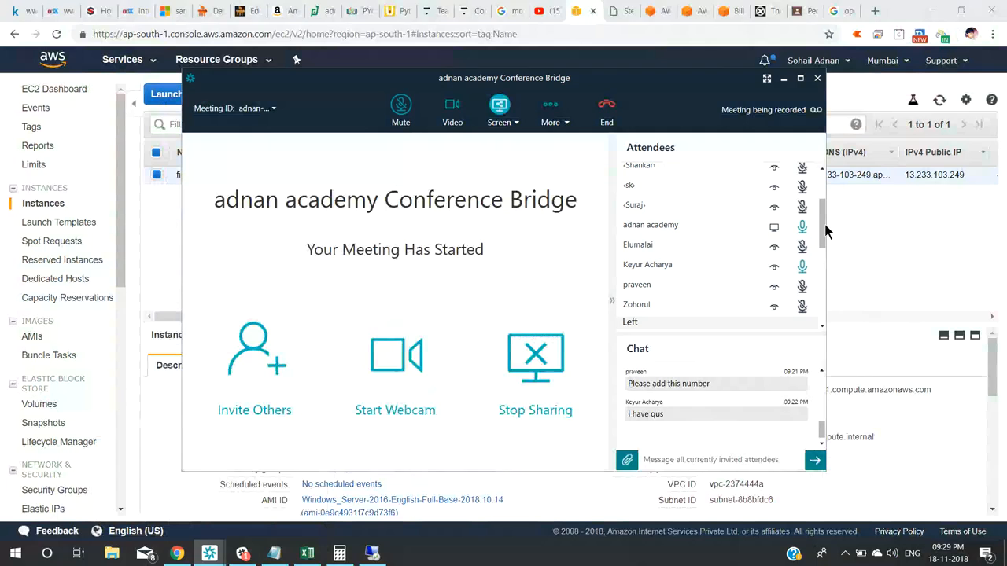
drag(825, 225, 820, 203)
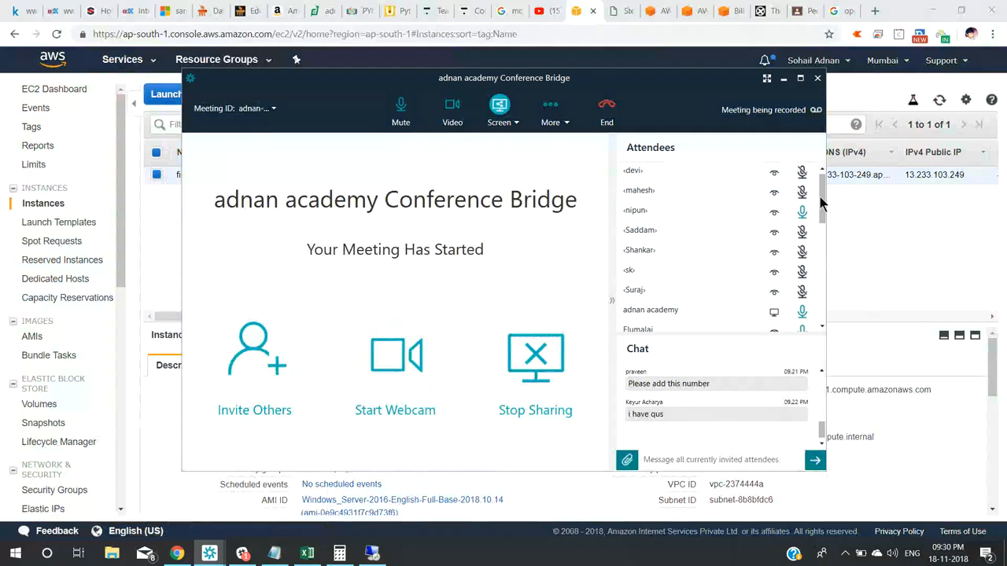
drag(823, 206, 823, 223)
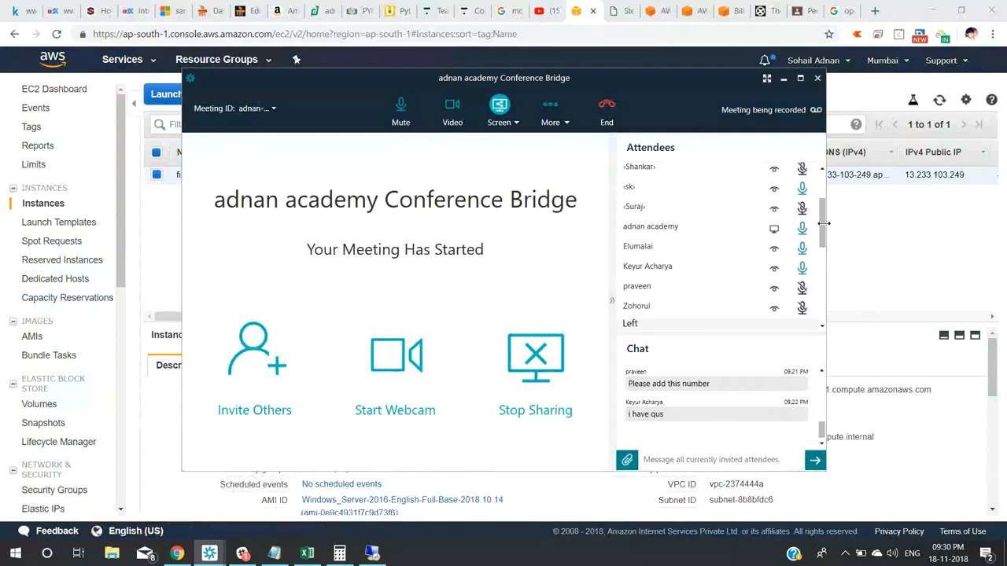
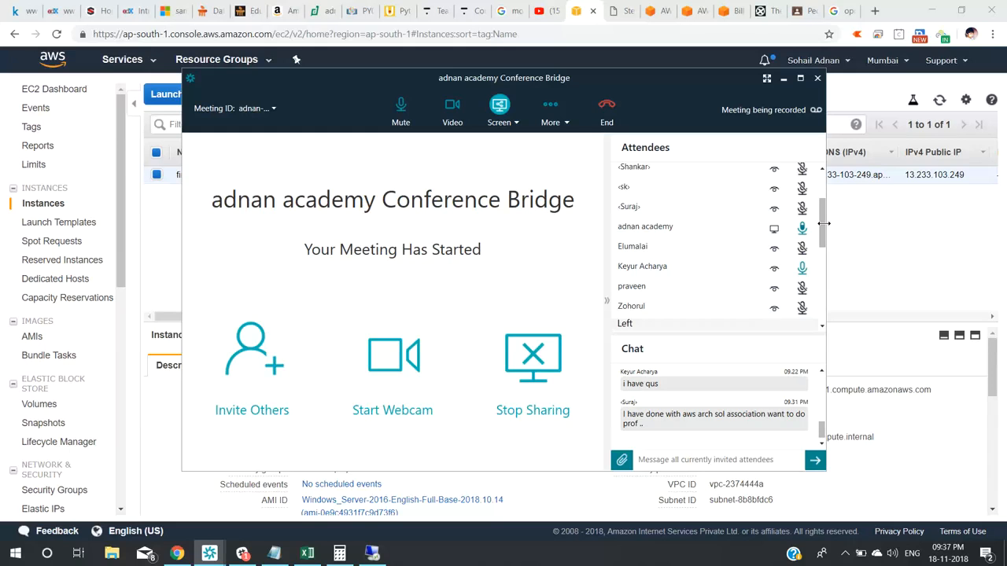
Bring the EC2 console forward and choose Get Windows Password for first-win-project.
scroll(834, 423, up, 1)
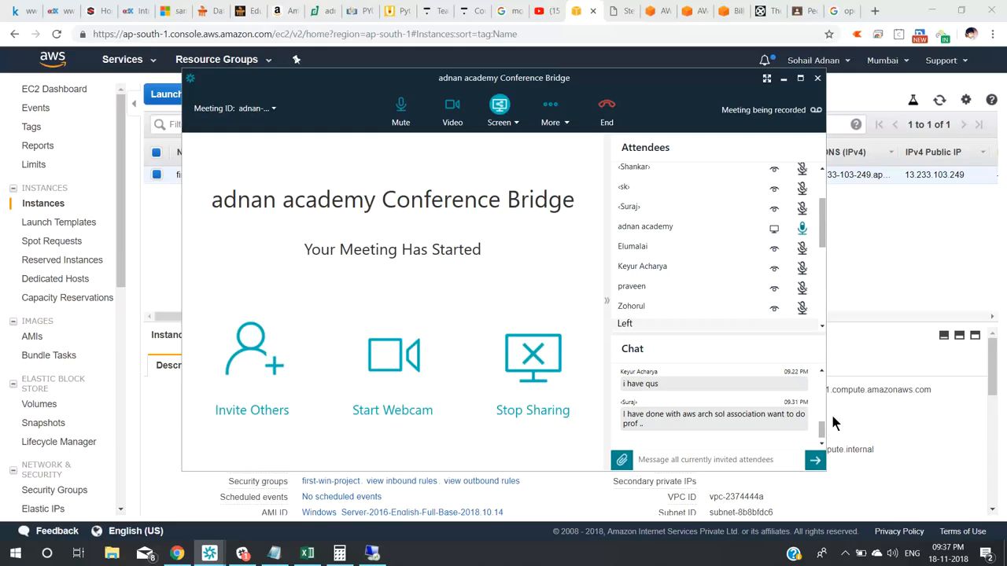
scroll(834, 423, down, 1)
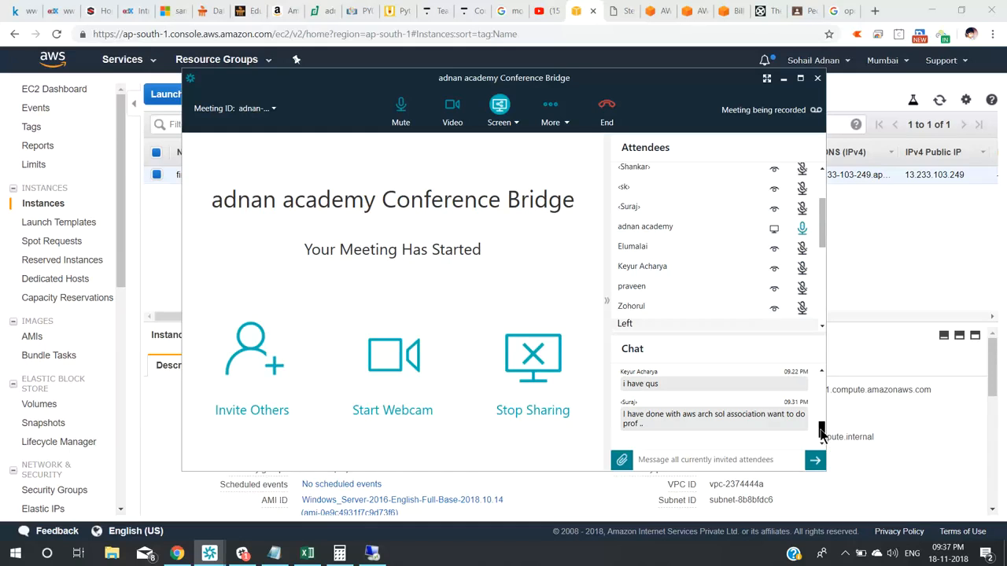
scroll(821, 431, up, 2)
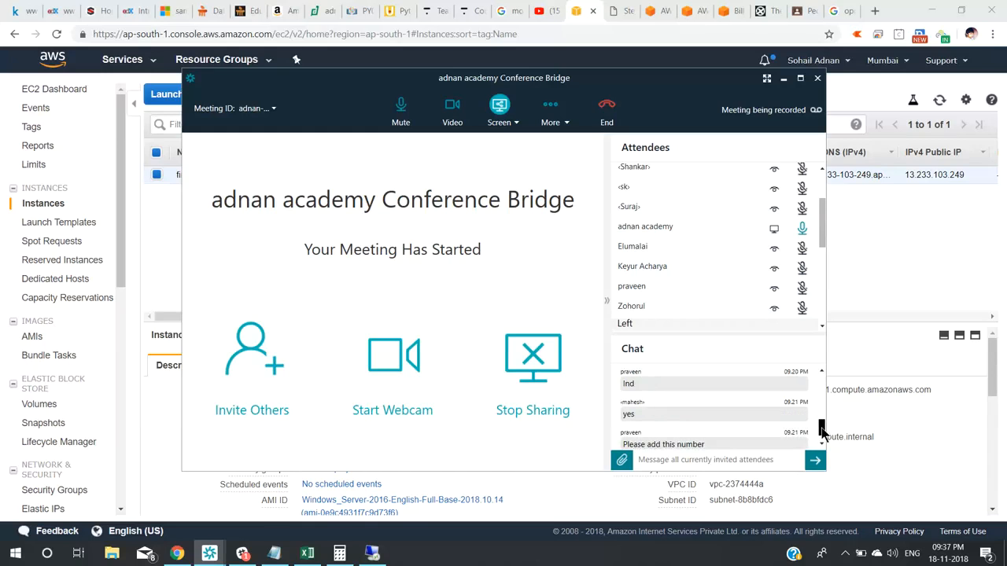
scroll(820, 431, down, 1)
scroll(823, 433, down, 2)
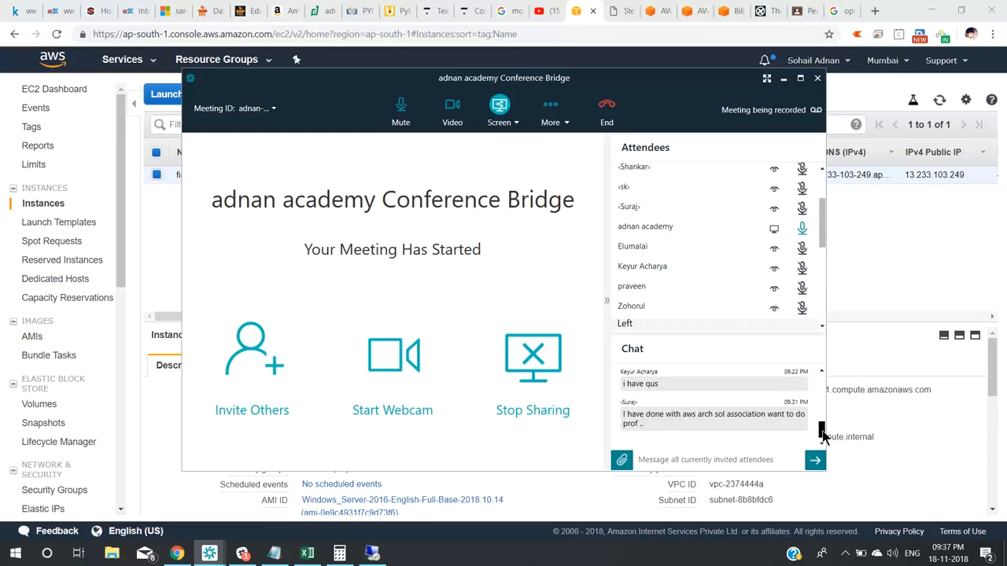
scroll(823, 431, up, 5)
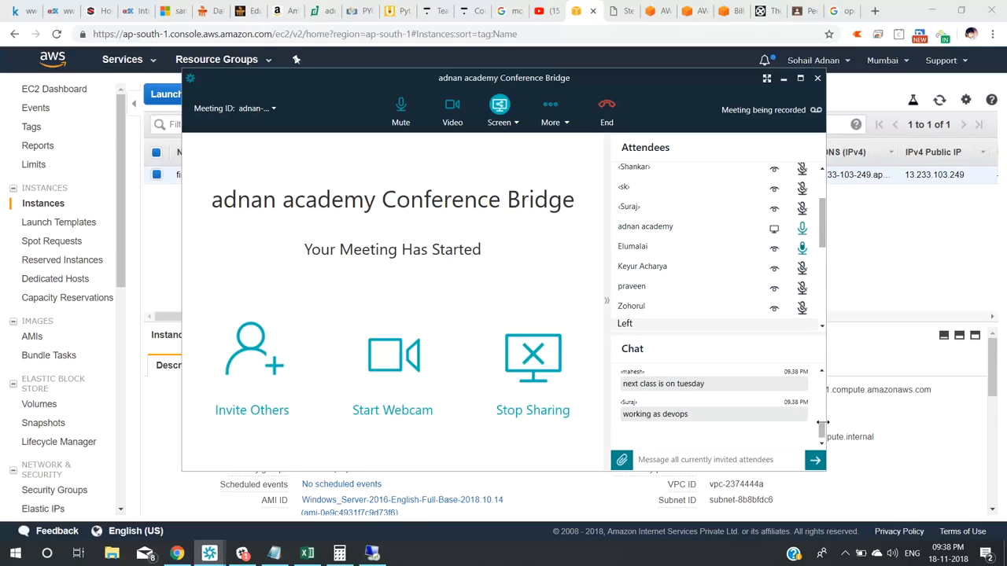
click(884, 250)
click(360, 96)
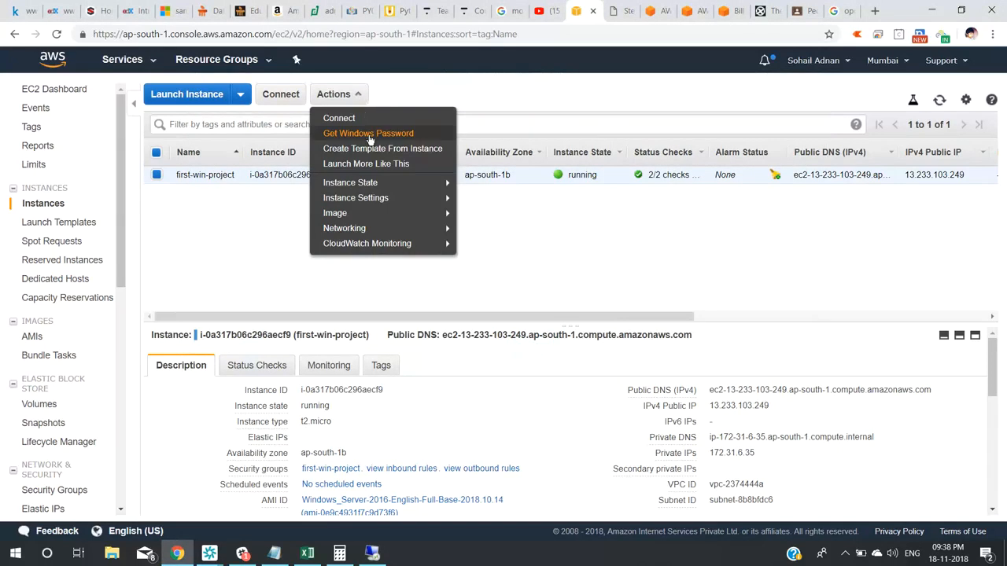
click(369, 135)
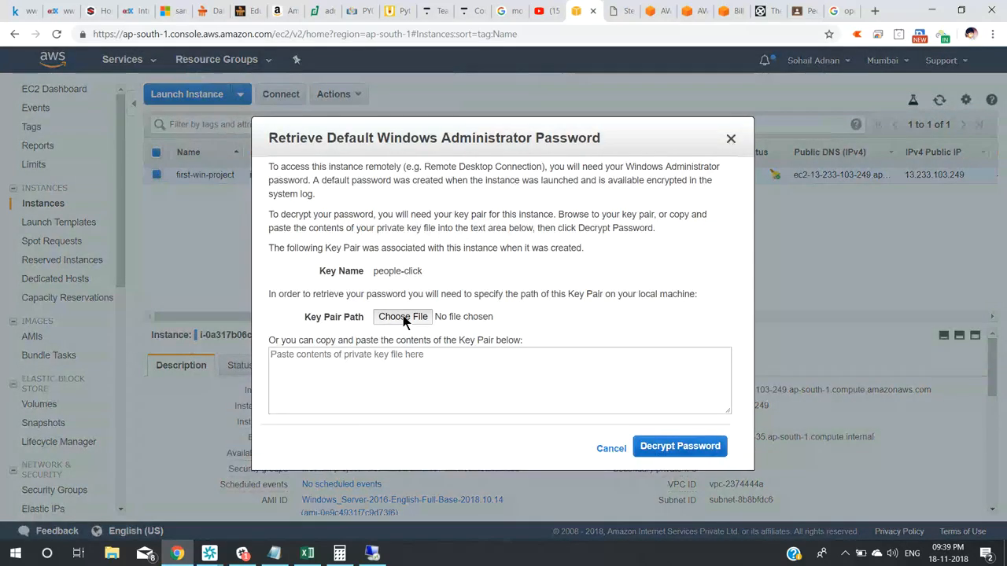
Load the people-click.pem key pair file to decrypt the Administrator password.
click(403, 316)
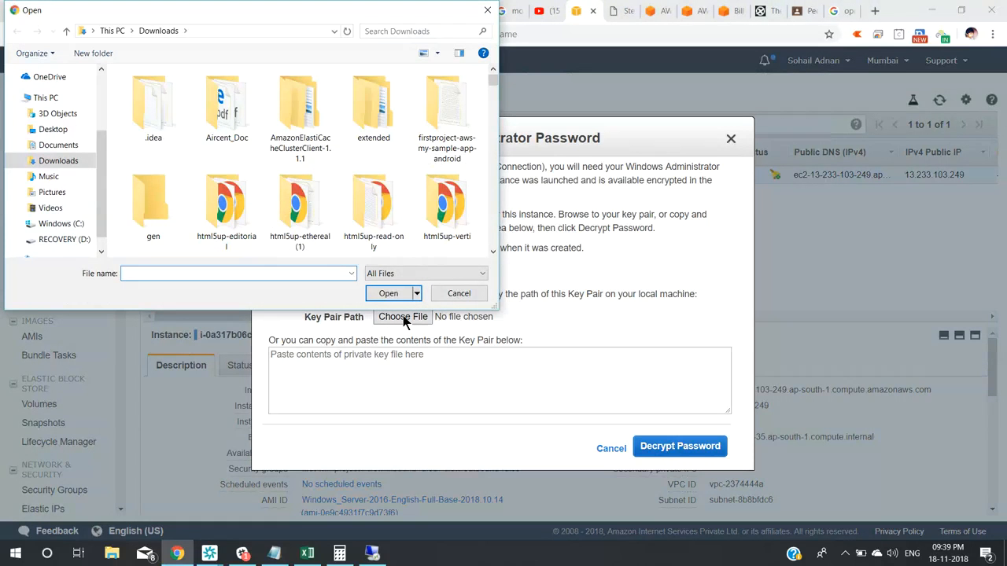
text(people-click.pem)
key(Down)
key(Return)
key(Return)
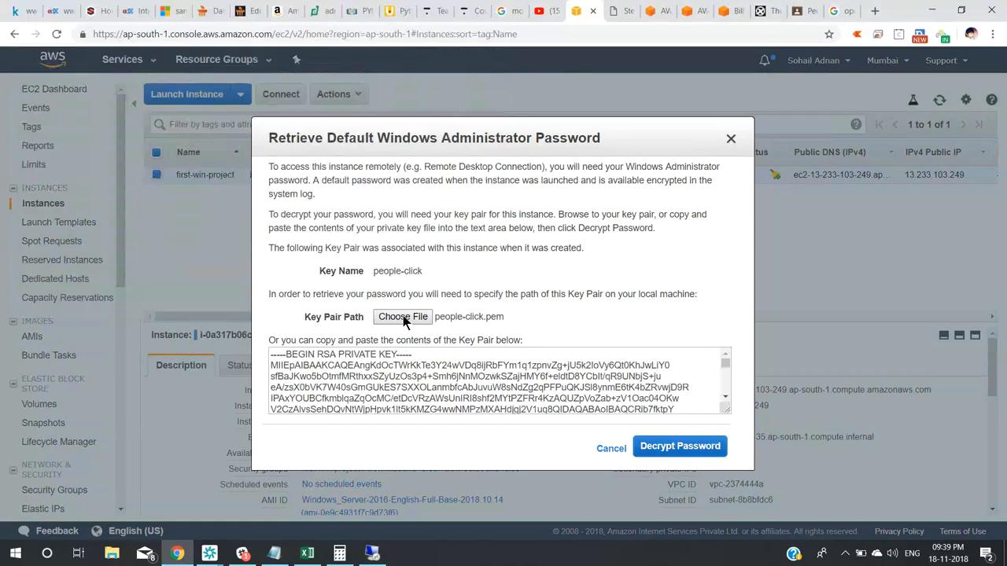
click(661, 446)
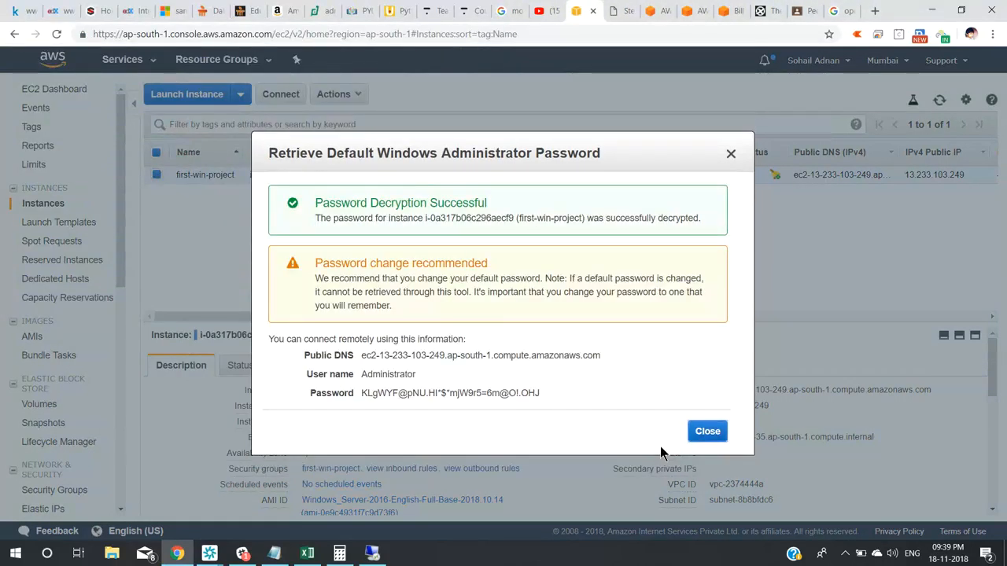
Select the decrypted Administrator password, then close the password dialog.
drag(528, 394, 344, 393)
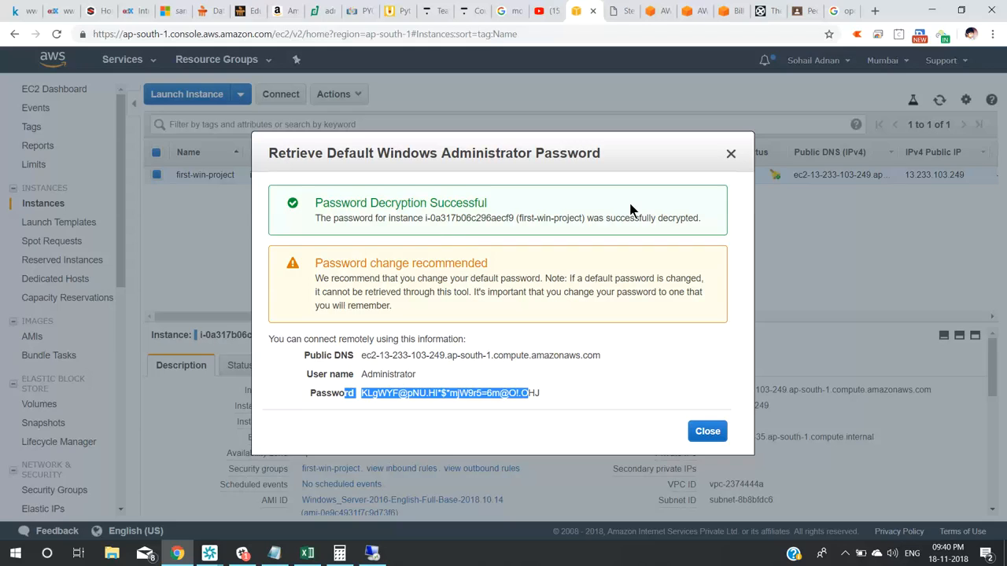
click(731, 155)
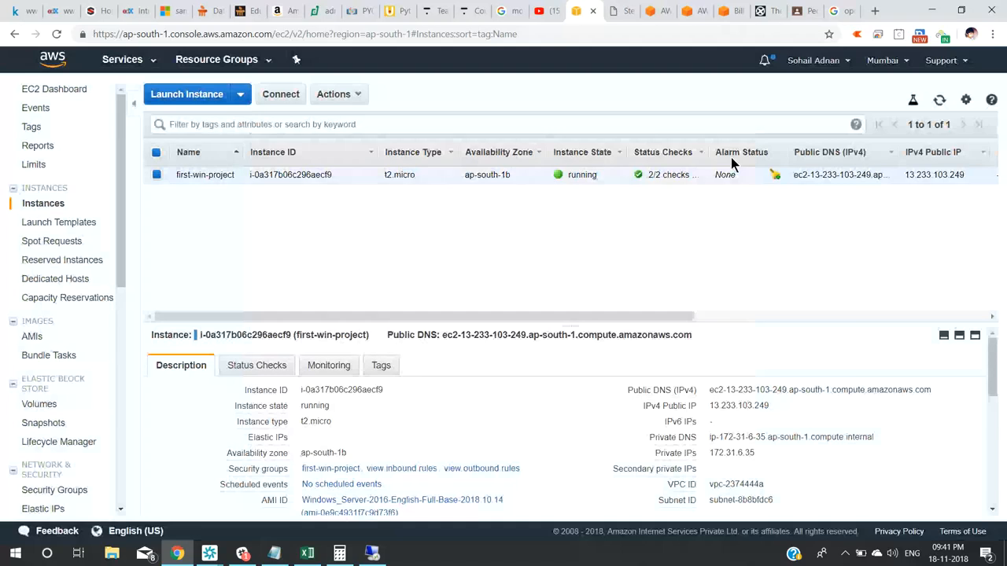
click(209, 554)
click(270, 516)
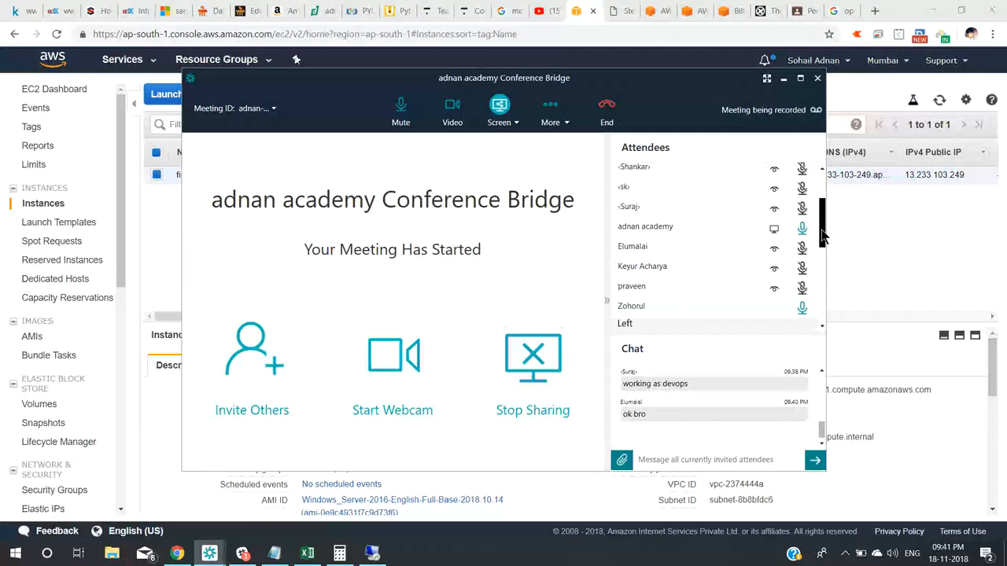
scroll(824, 236, up, 3)
scroll(822, 234, down, 2)
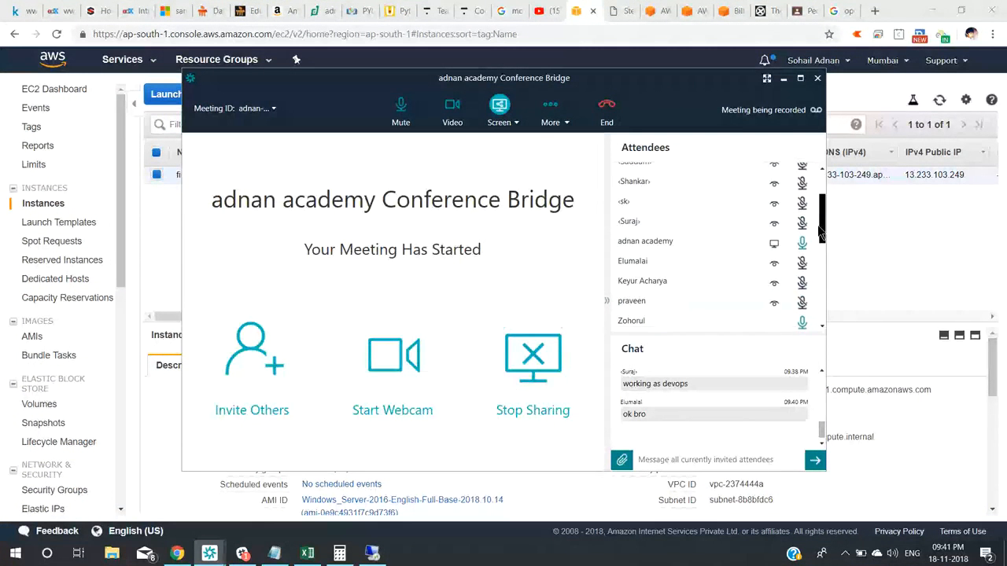
drag(821, 232, 818, 263)
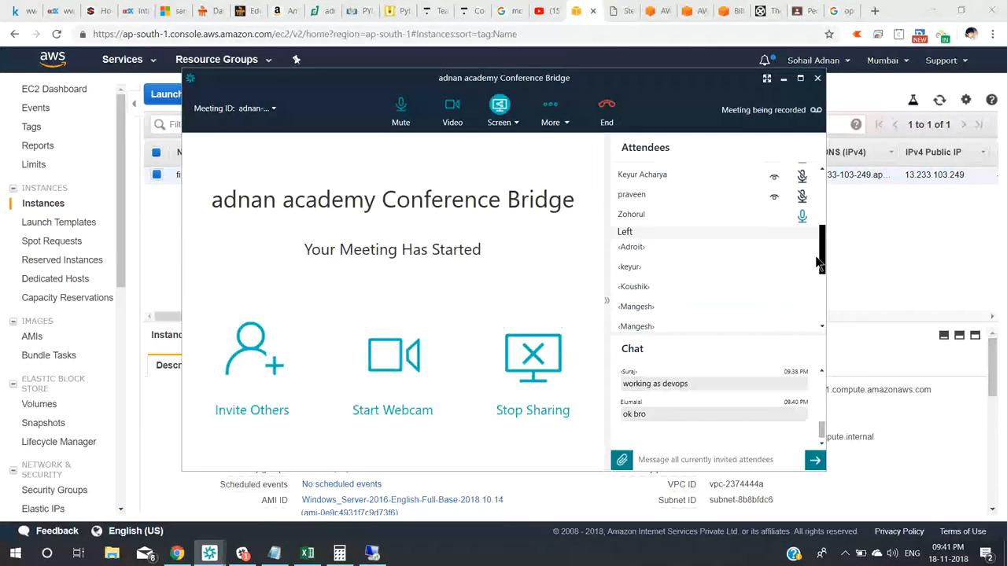
click(897, 266)
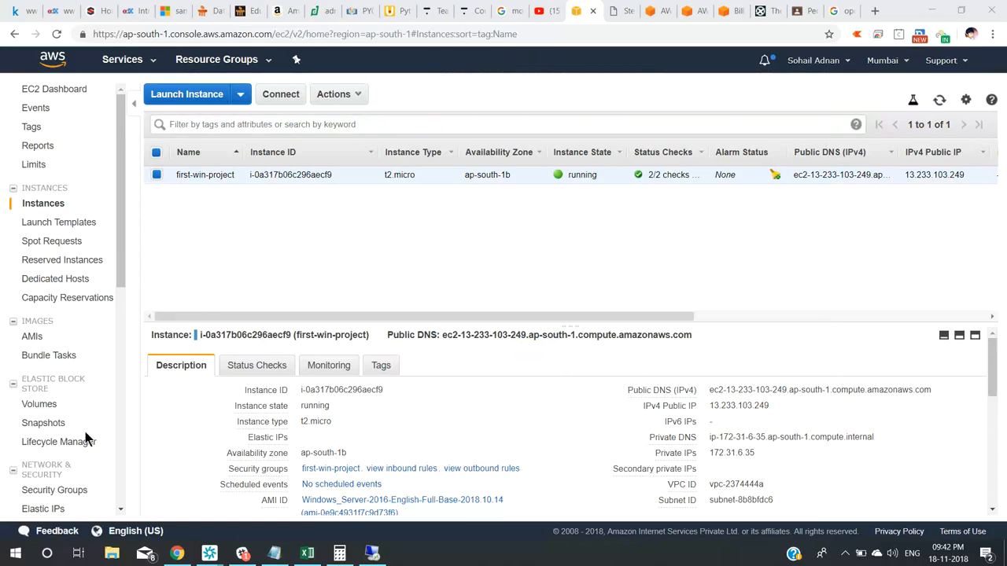
mouse_move(211, 558)
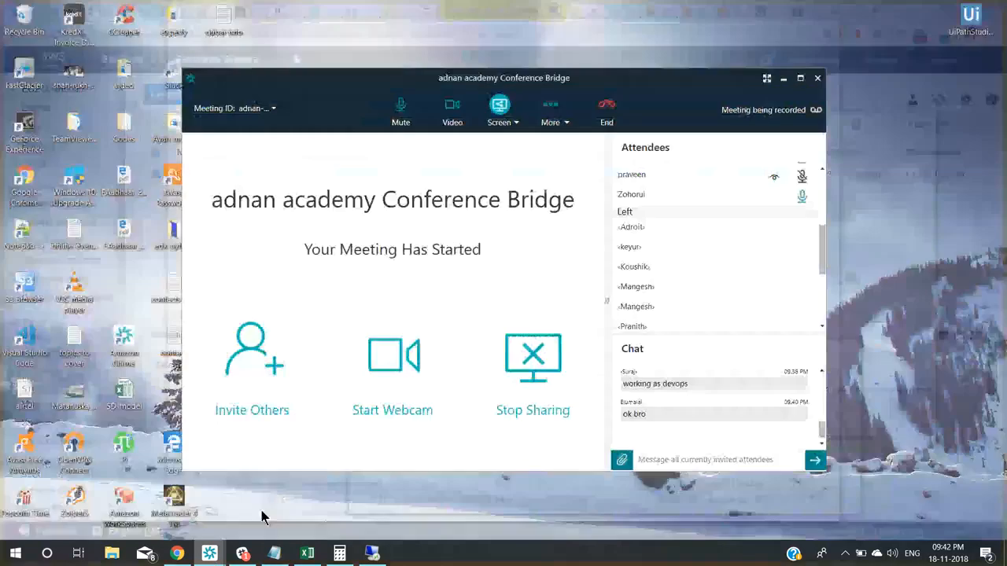
Return to the Conference Bridge meeting, scroll the Attendees list, and show More options.
click(260, 513)
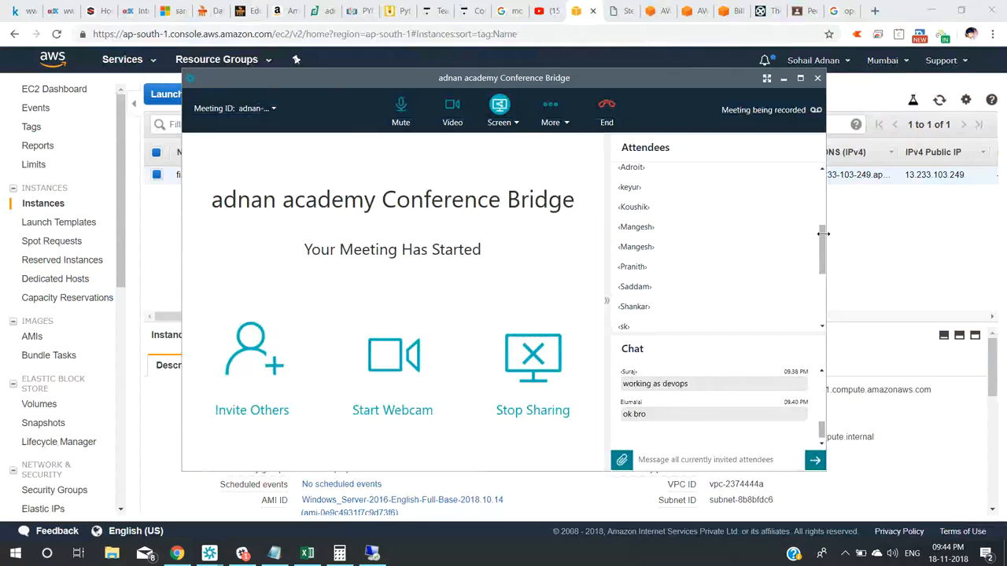
drag(822, 238, 822, 167)
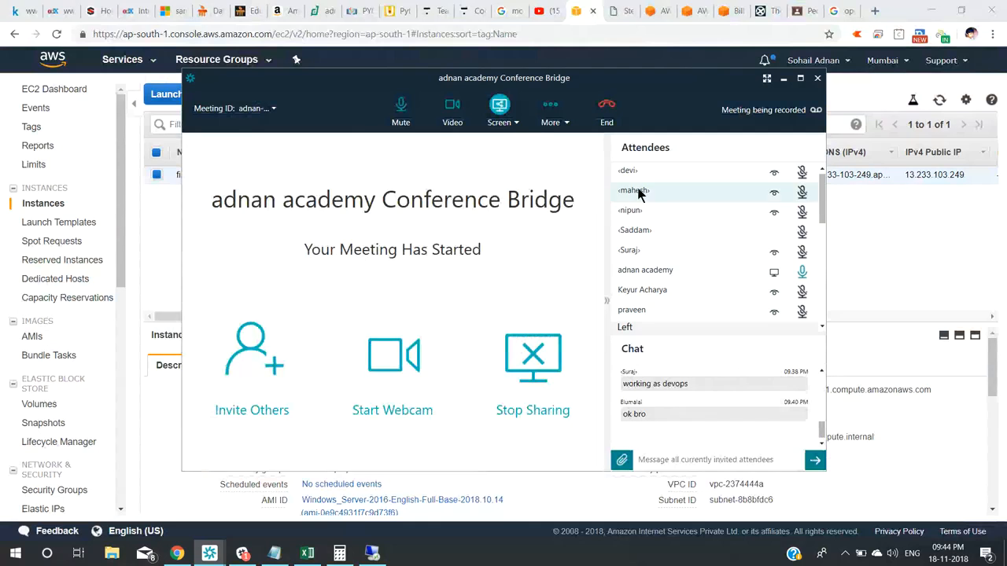
click(568, 126)
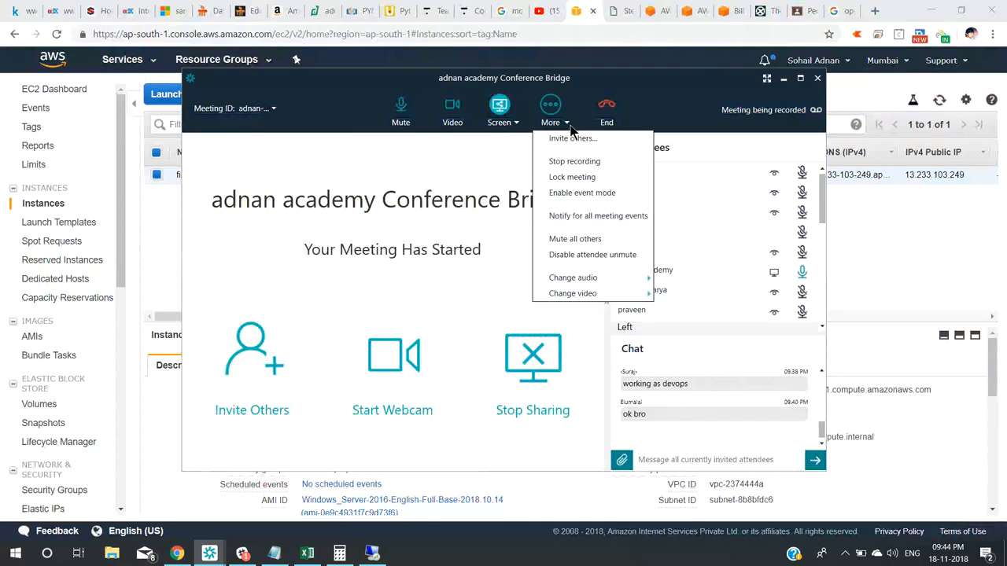